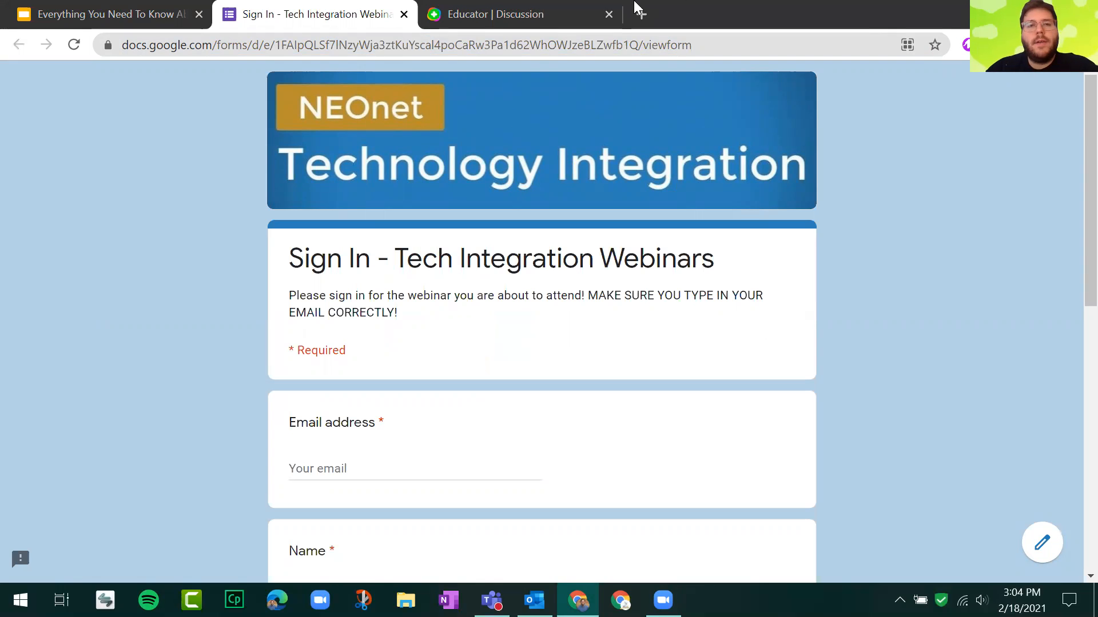
Close the webinar sign-in form and open the "Let's Jump In!" link on slide 4 of the presentation.
click(404, 15)
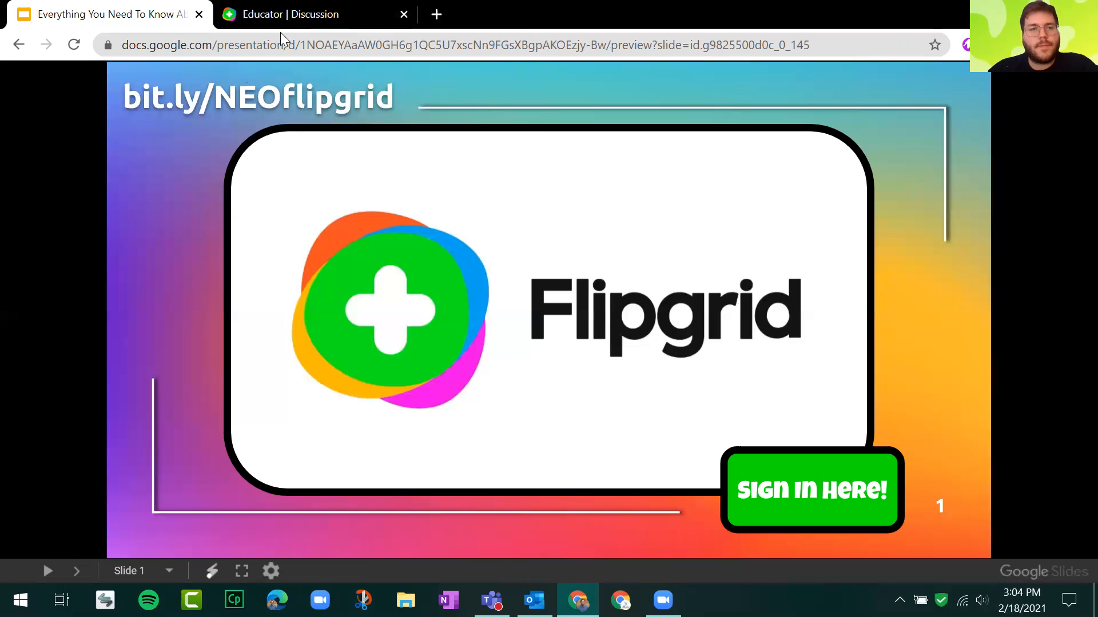
click(139, 165)
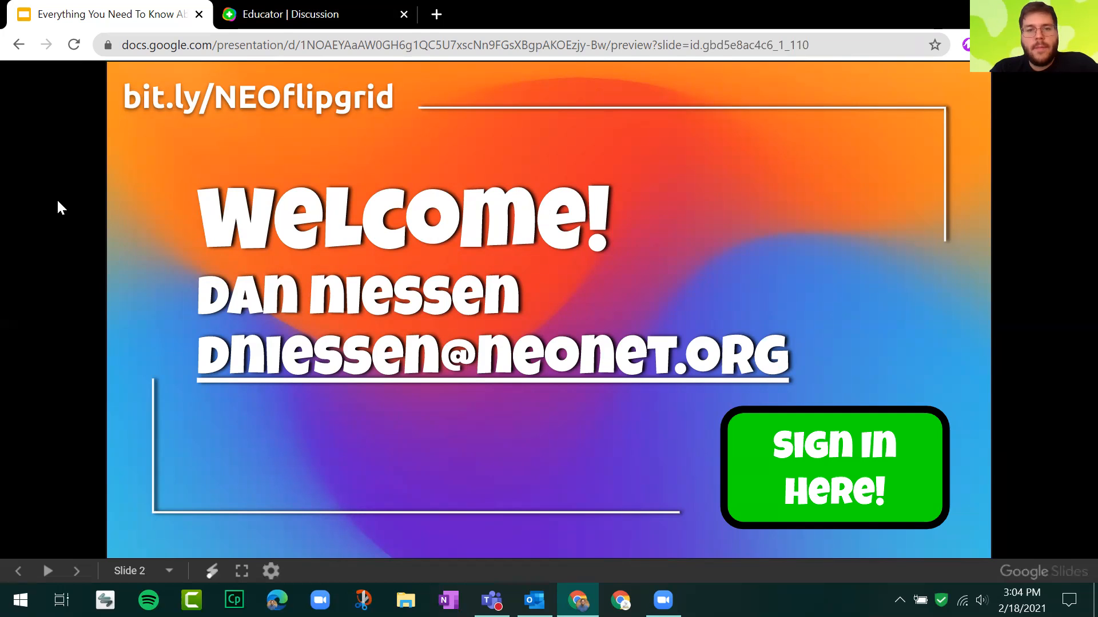
key(Right)
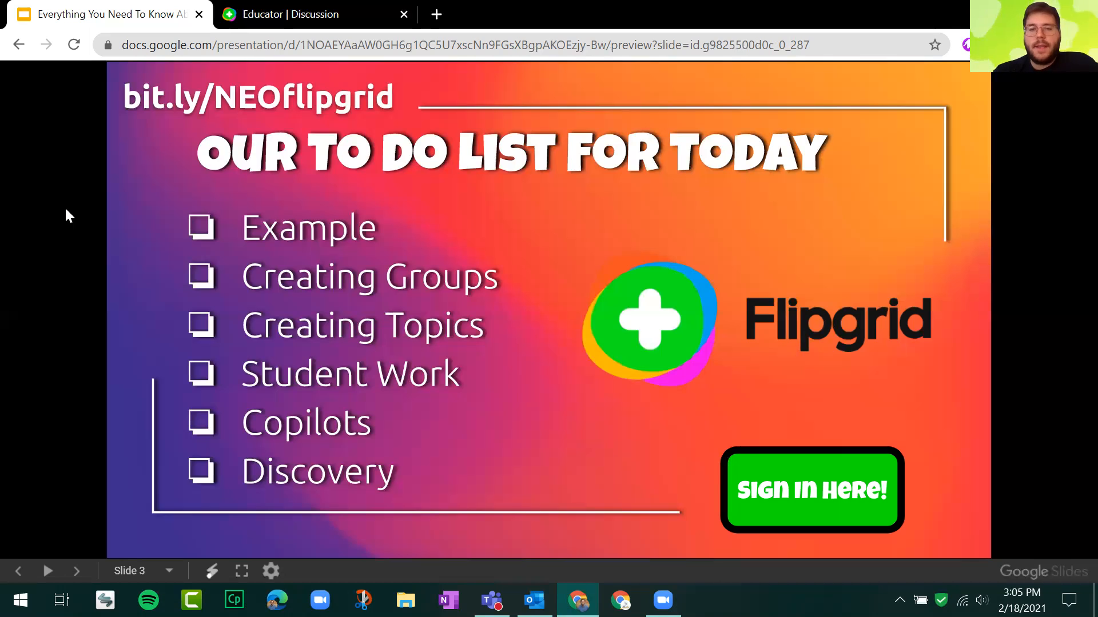
key(Right)
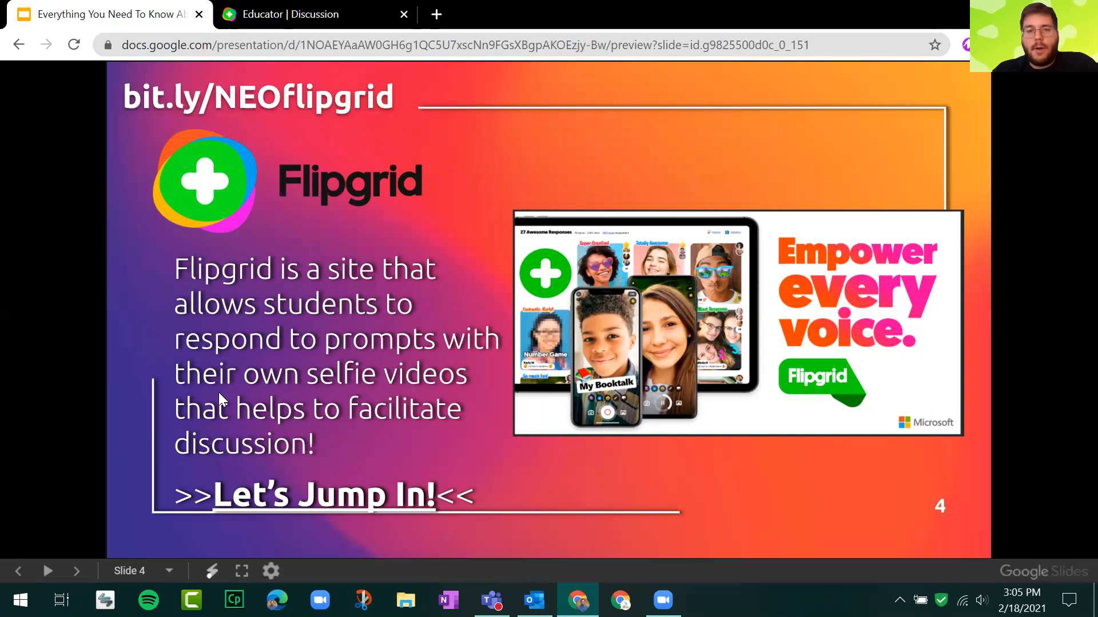
click(379, 496)
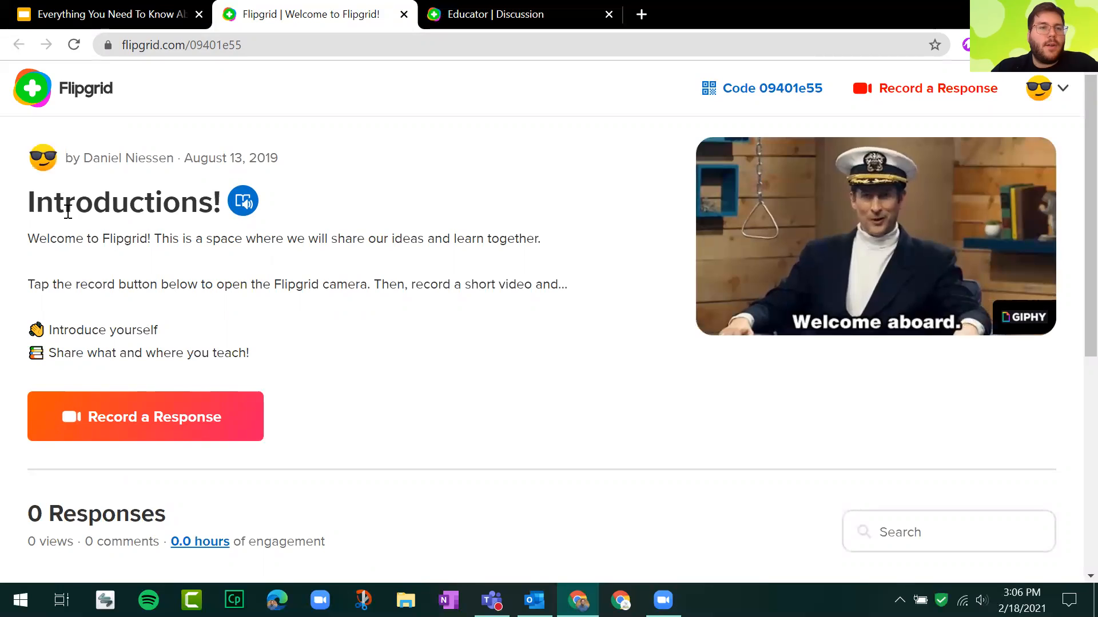
Examine the Introductions! topic's title, welcome text and the two prompts on what to share.
drag(222, 204, 63, 207)
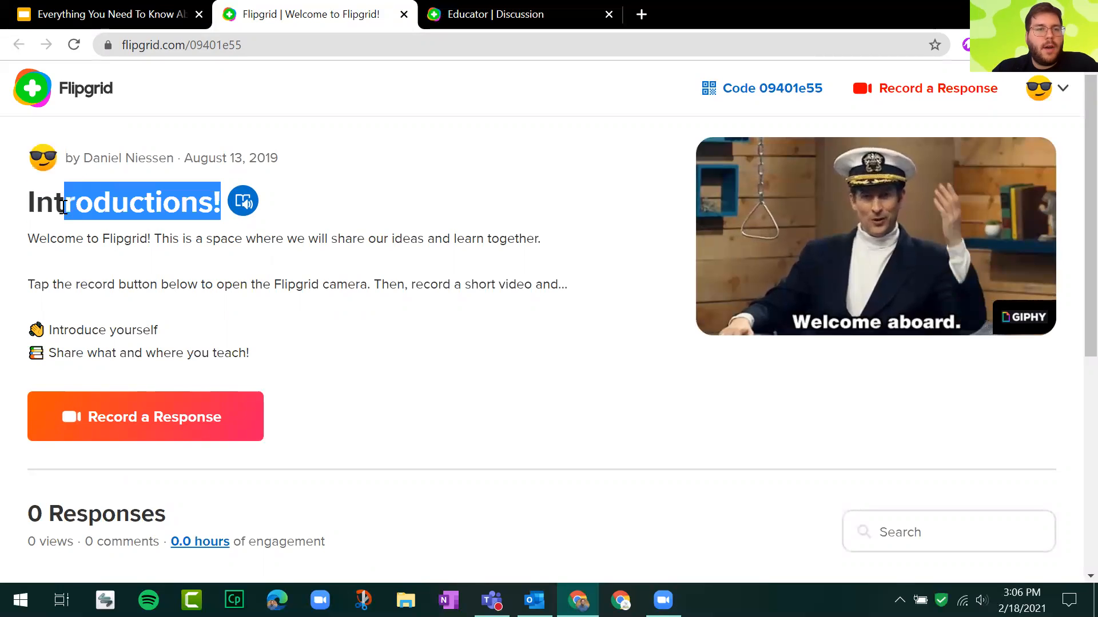
triple_click(63, 203)
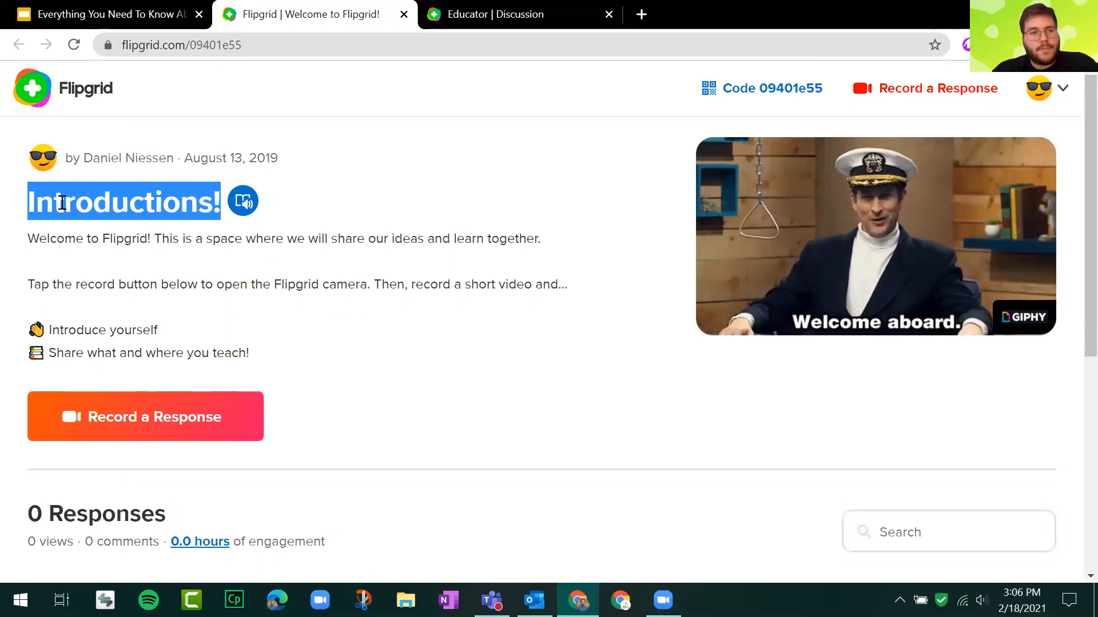
click(63, 203)
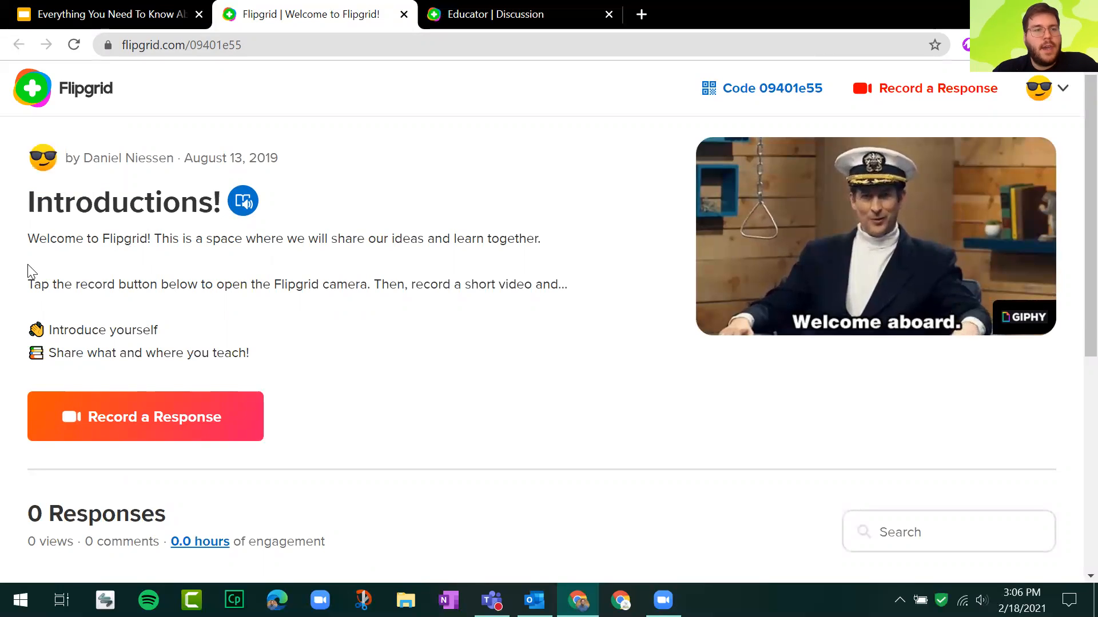
mouse_move(26, 245)
mouse_down()
mouse_move(120, 273)
mouse_move(258, 350)
mouse_move(269, 343)
mouse_move(247, 355)
mouse_move(184, 343)
mouse_move(67, 273)
mouse_move(34, 235)
mouse_up()
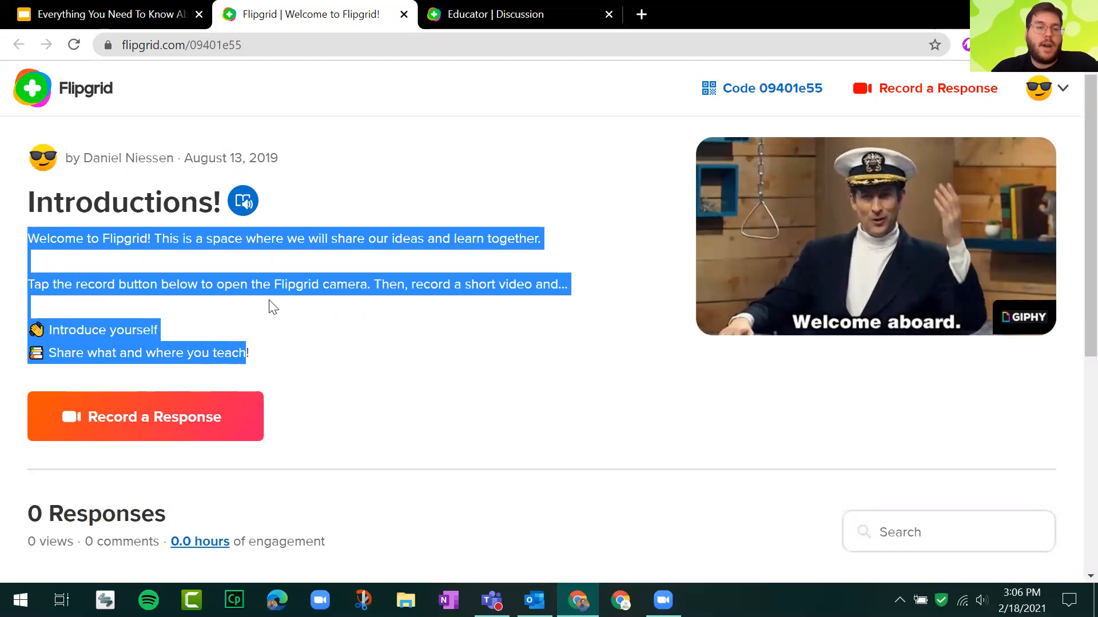
click(298, 320)
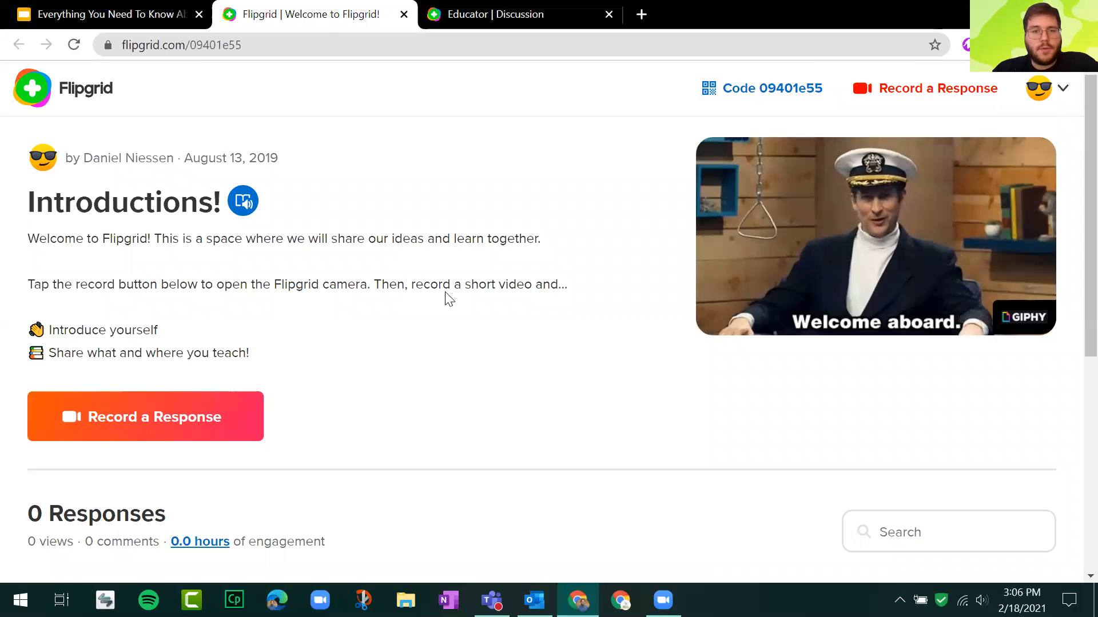
triple_click(110, 334)
triple_click(120, 354)
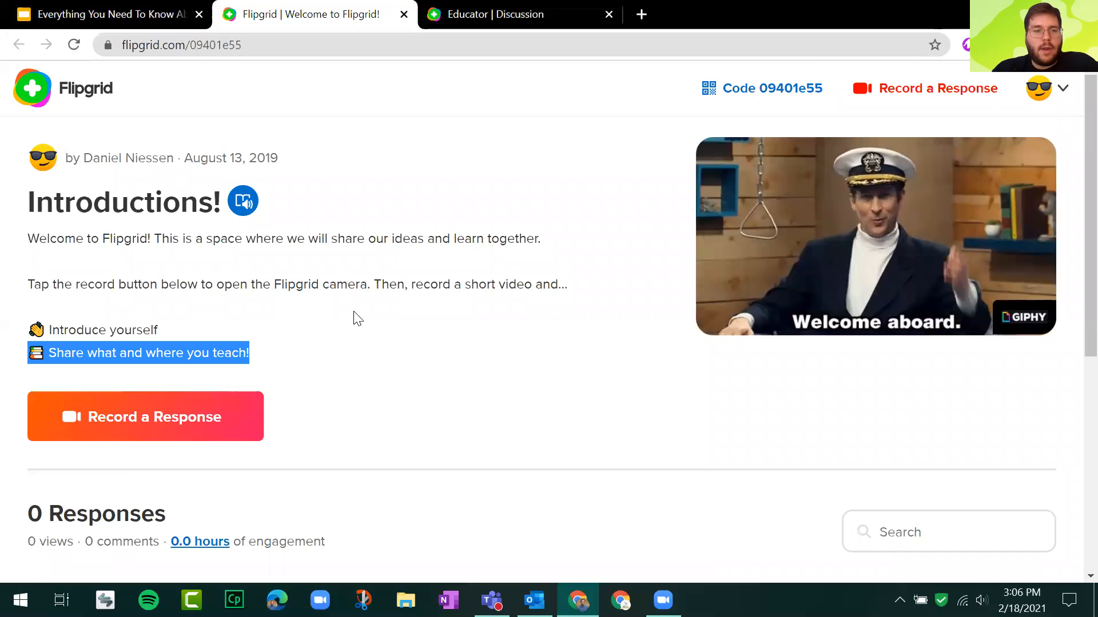
scroll(383, 280, down, 2)
click(395, 273)
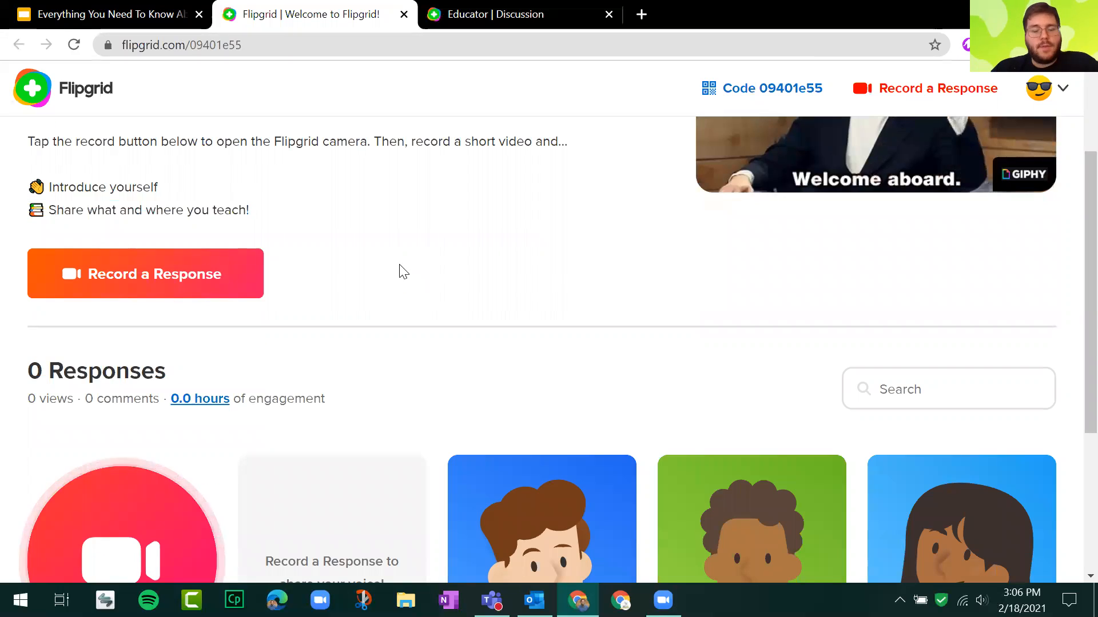
Examine the topic page's option for recording a response and its Responses section.
click(224, 276)
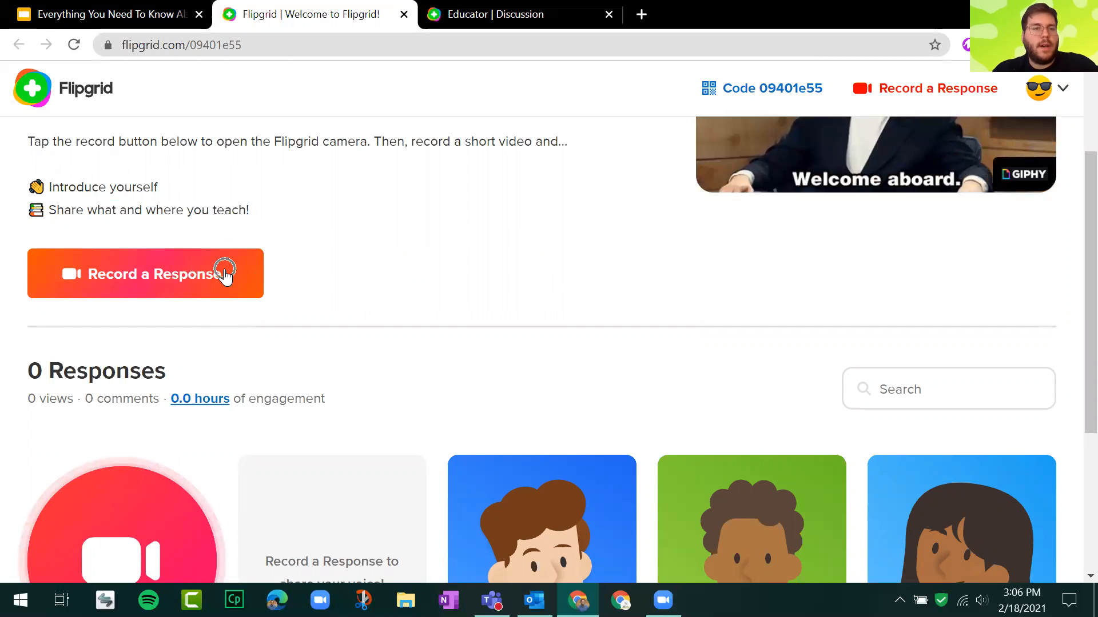
scroll(304, 272, down, 2)
click(128, 239)
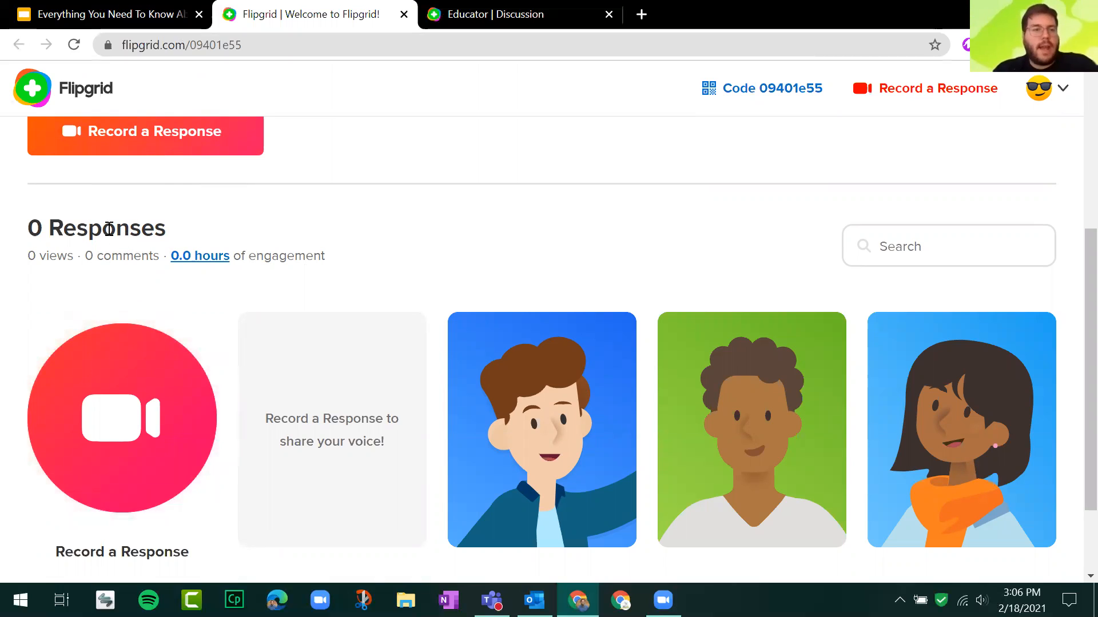
triple_click(109, 228)
click(507, 276)
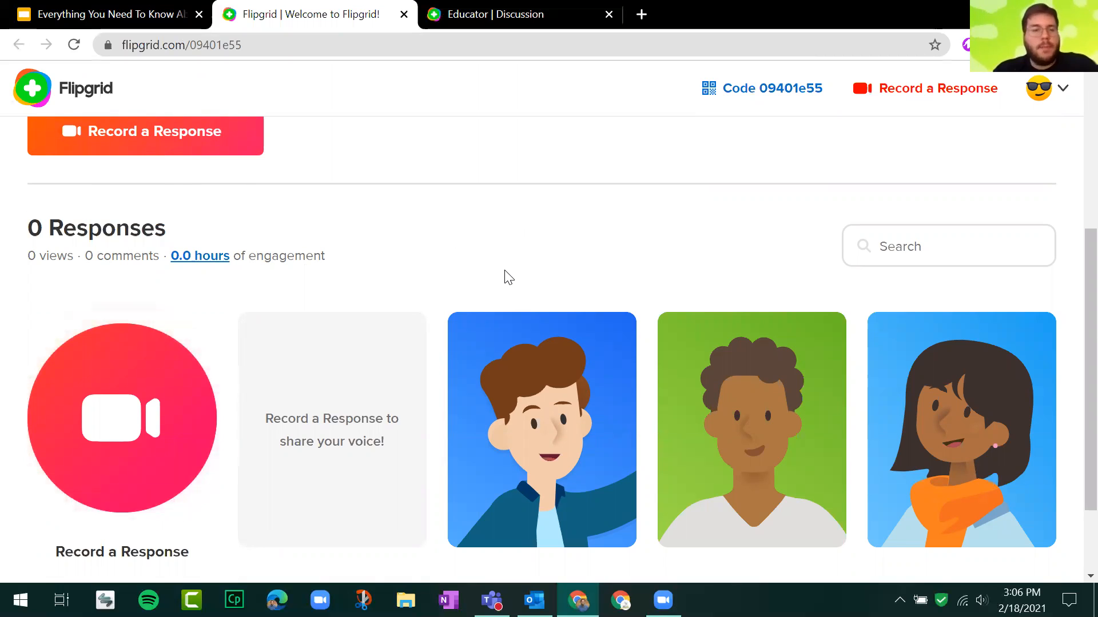
scroll(291, 228, up, 3)
scroll(300, 235, down, 3)
scroll(308, 246, up, 5)
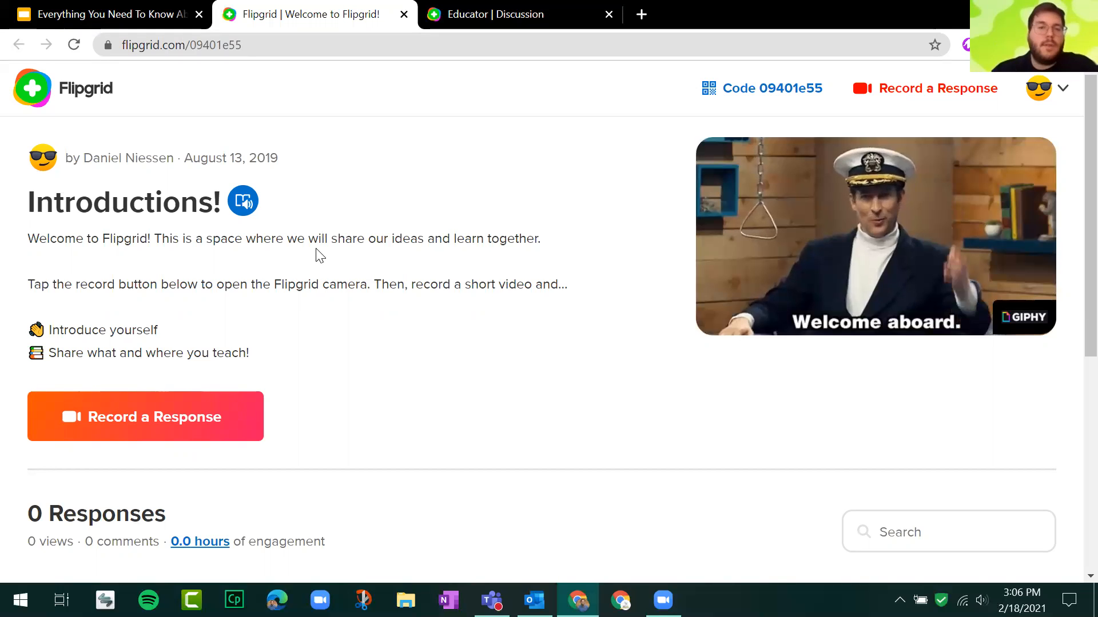
scroll(318, 253, down, 7)
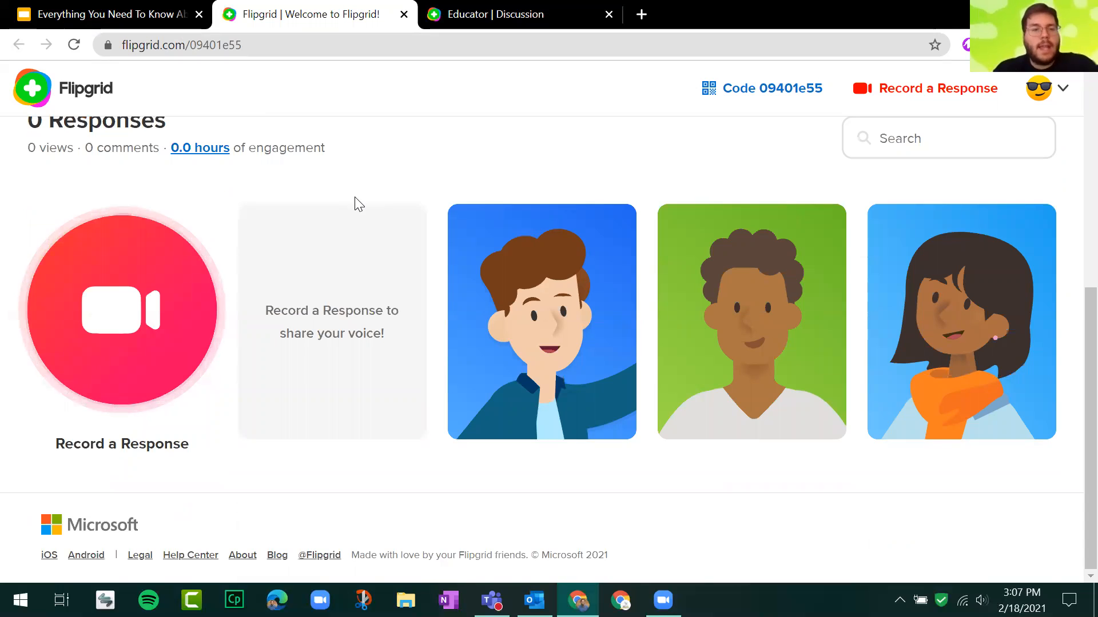
scroll(355, 203, up, 3)
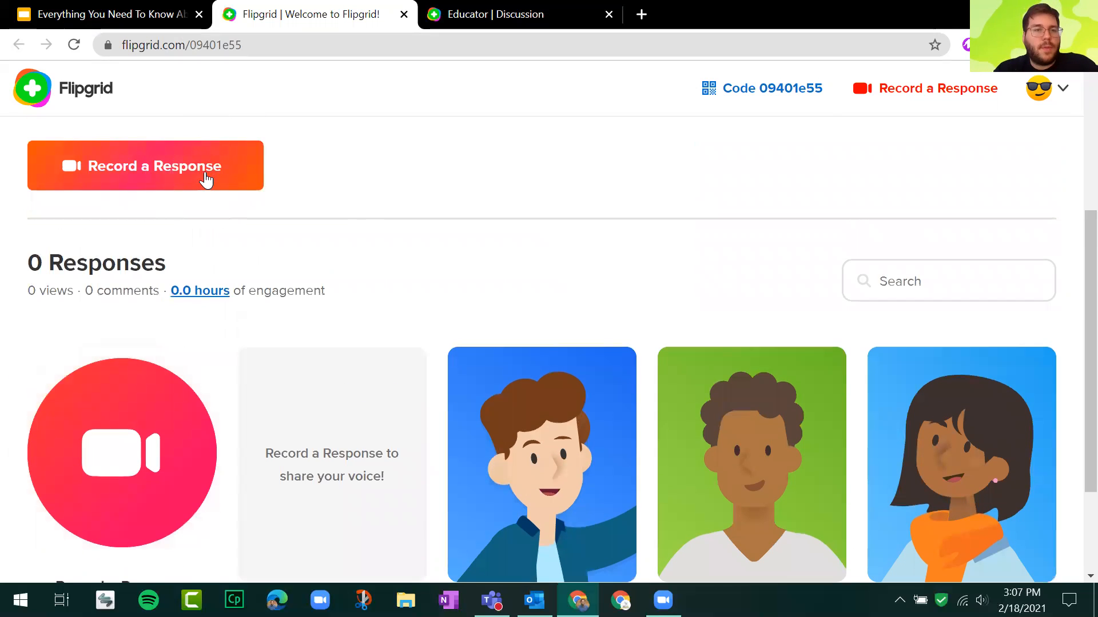
scroll(206, 180, up, 3)
Start recording a response to the topic and join the discussion with the listed Google account.
click(190, 310)
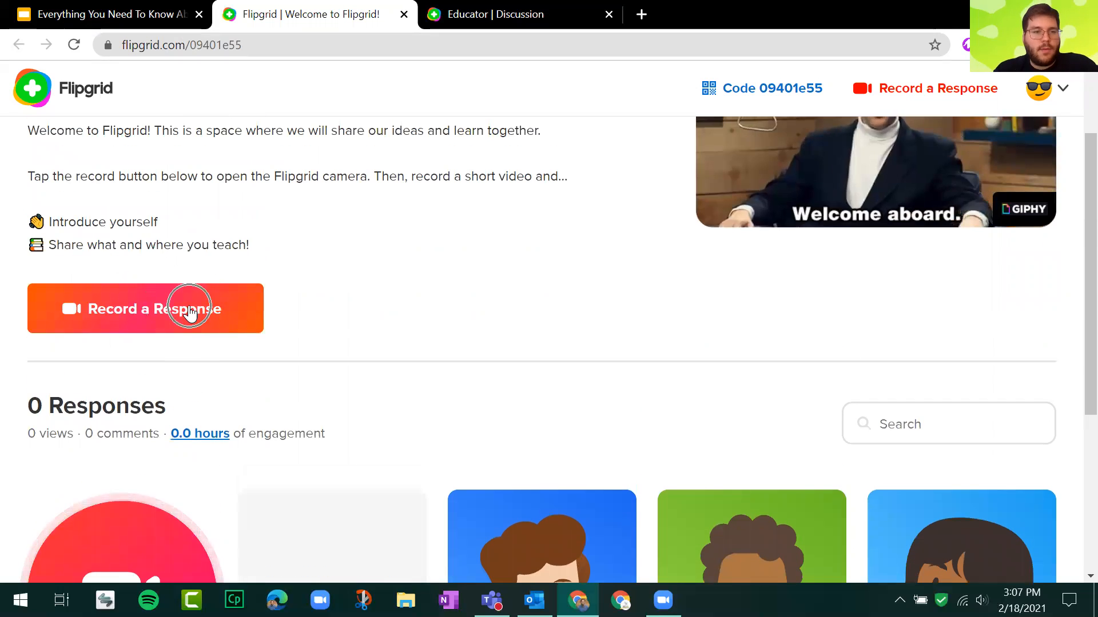
click(189, 310)
scroll(172, 331, down, 5)
click(163, 341)
click(163, 341)
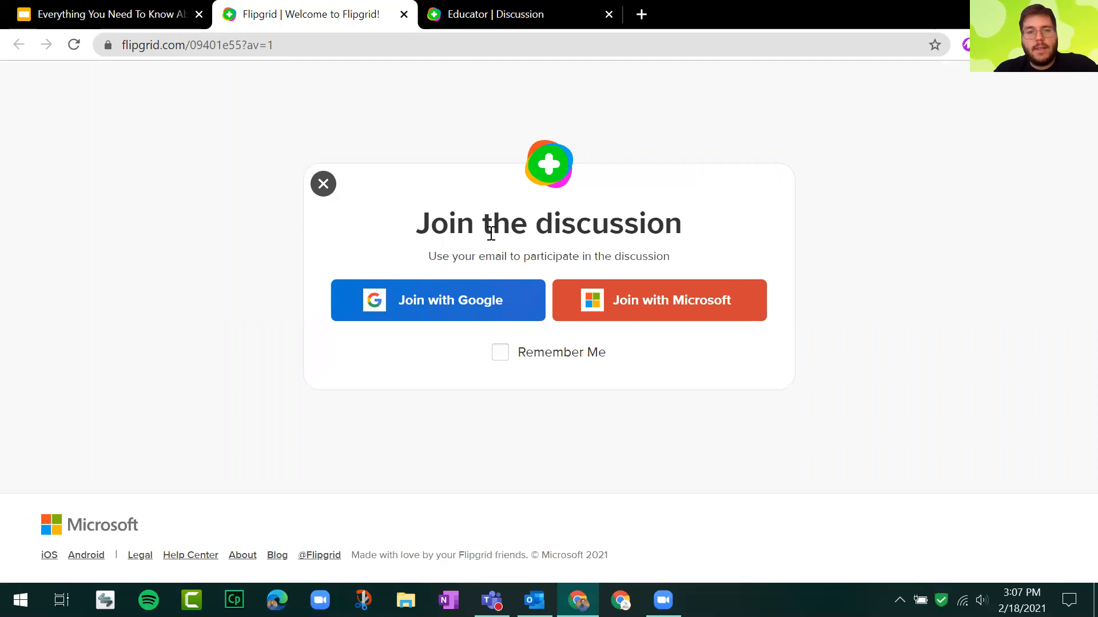
click(462, 306)
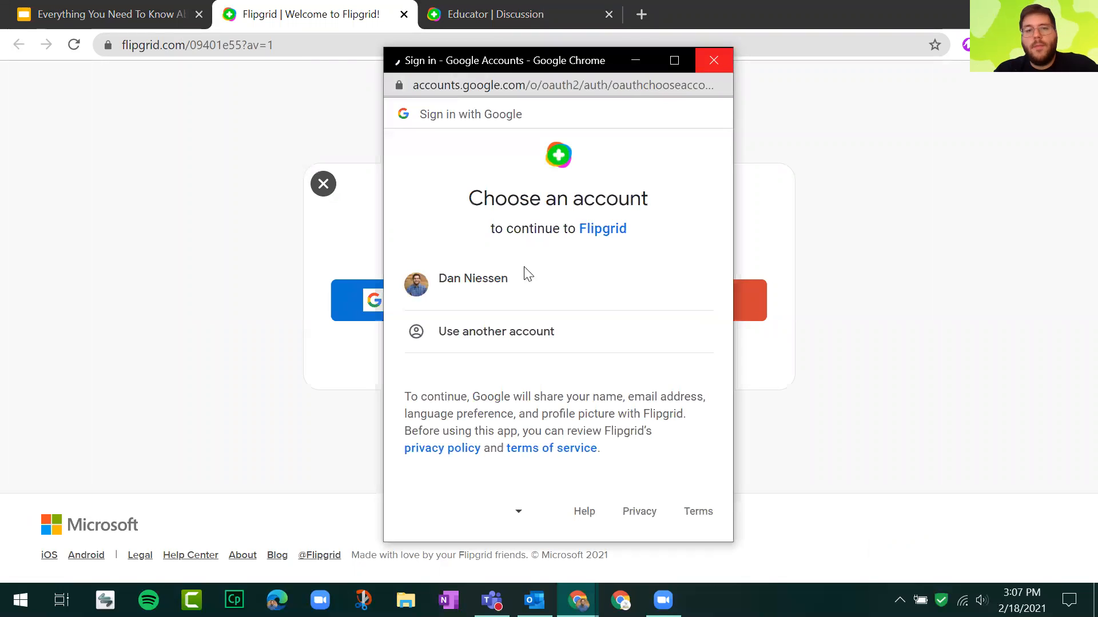
click(495, 292)
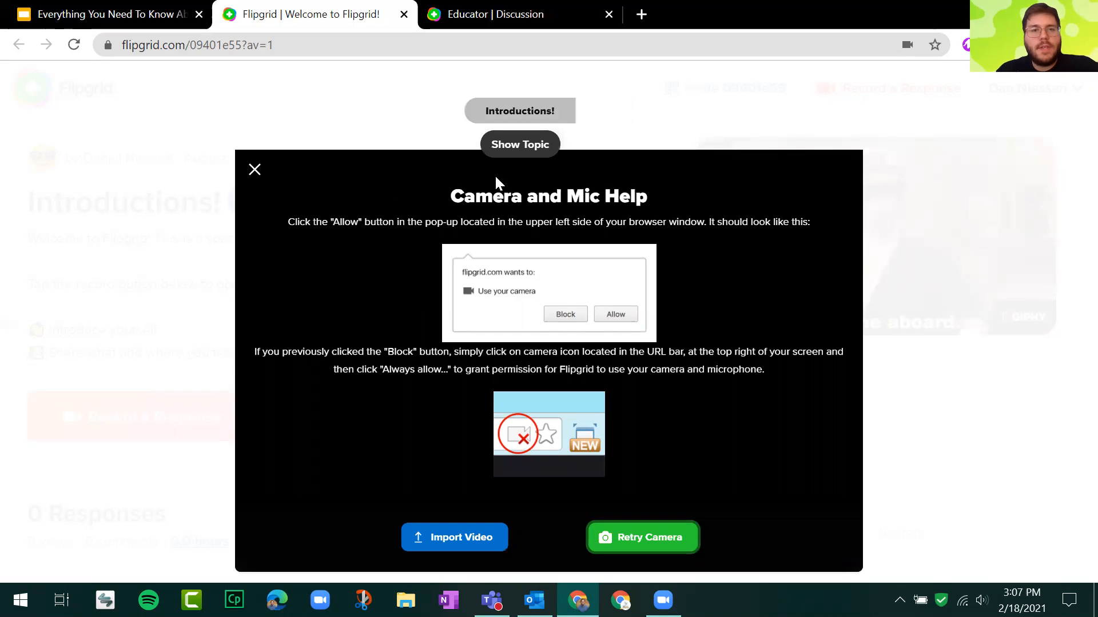
Check the site's camera and microphone permissions, and try to record a response again.
click(108, 46)
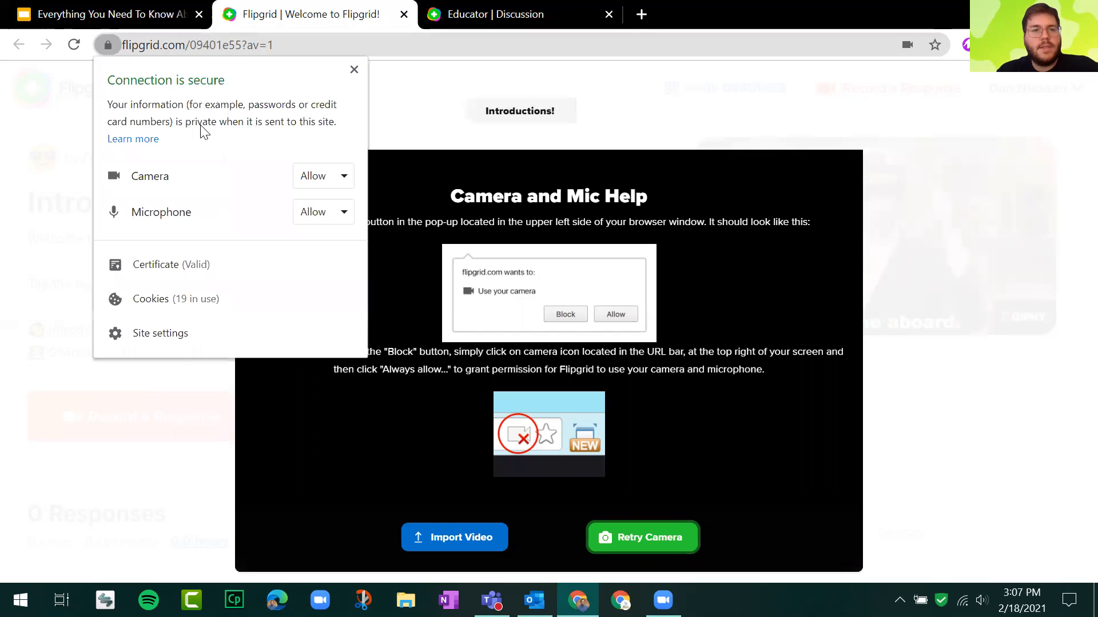
click(576, 366)
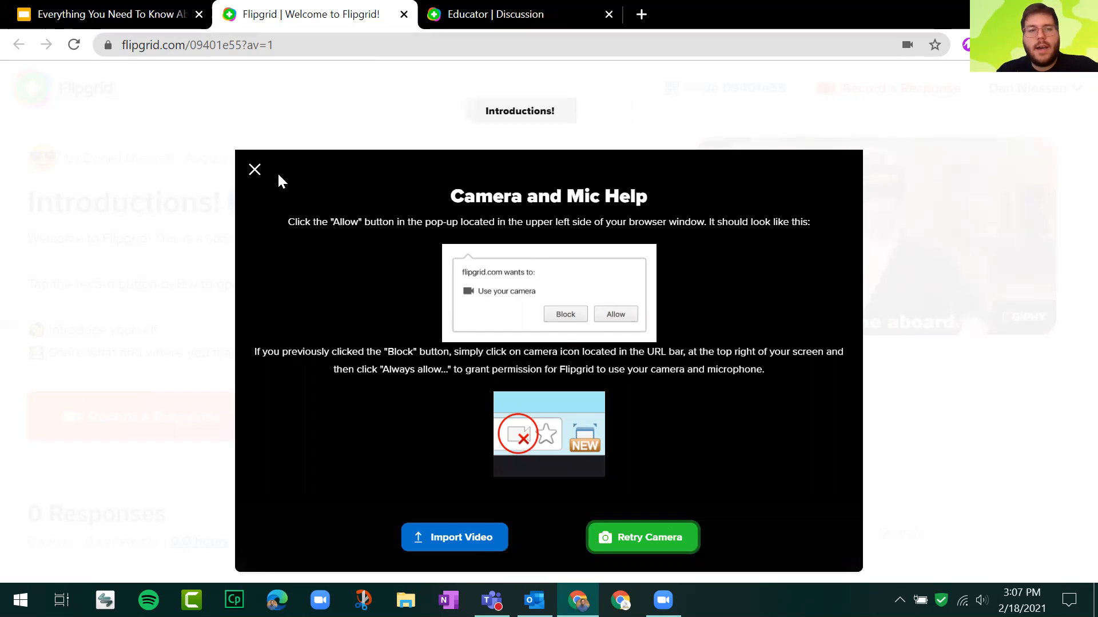
click(188, 443)
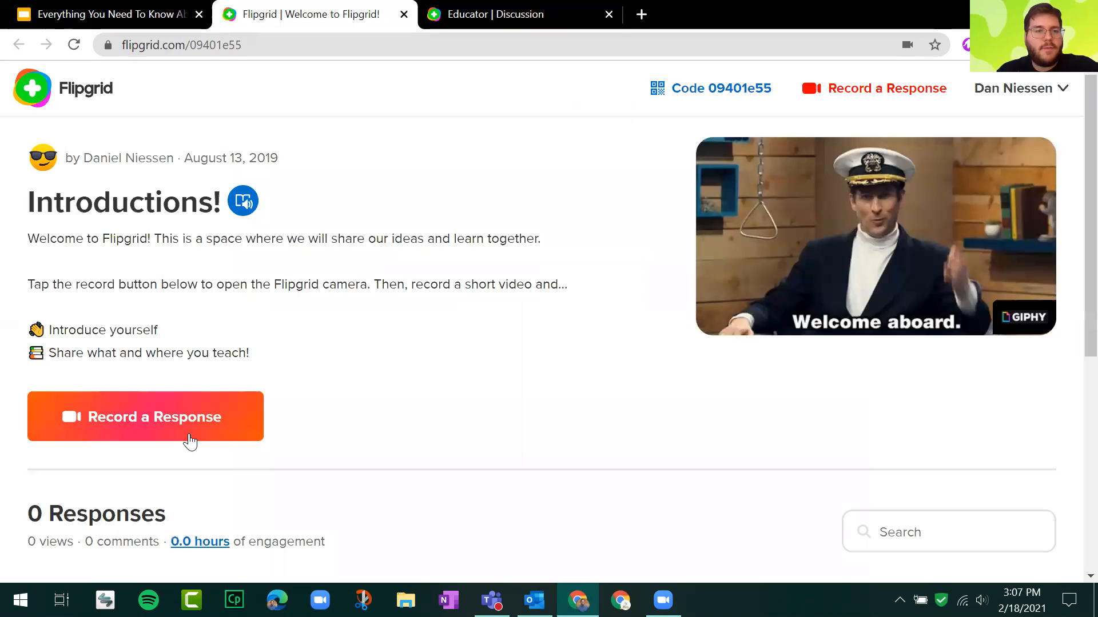
click(171, 420)
Copy the Introductions! topic's link and open it in a browser window for another profile.
click(1049, 45)
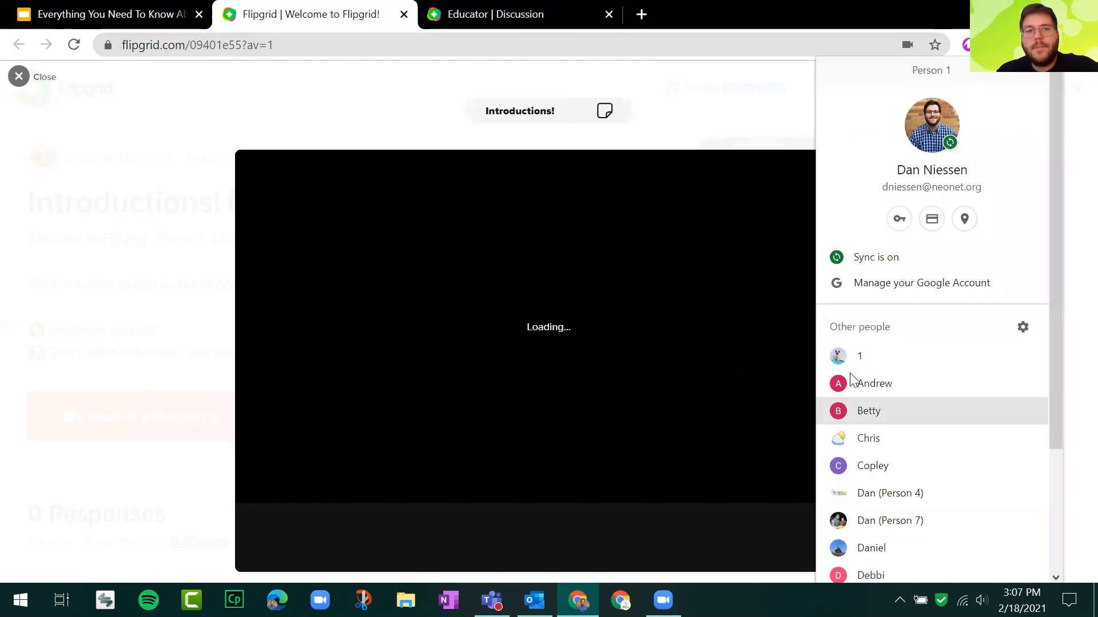
click(322, 21)
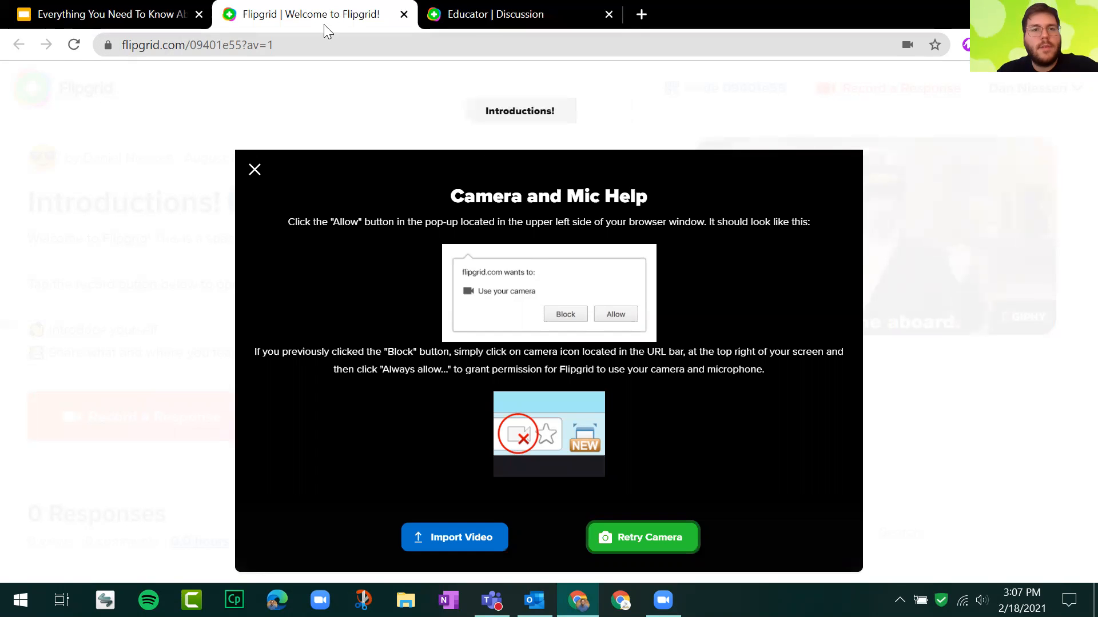
click(232, 44)
key(ctrl+c)
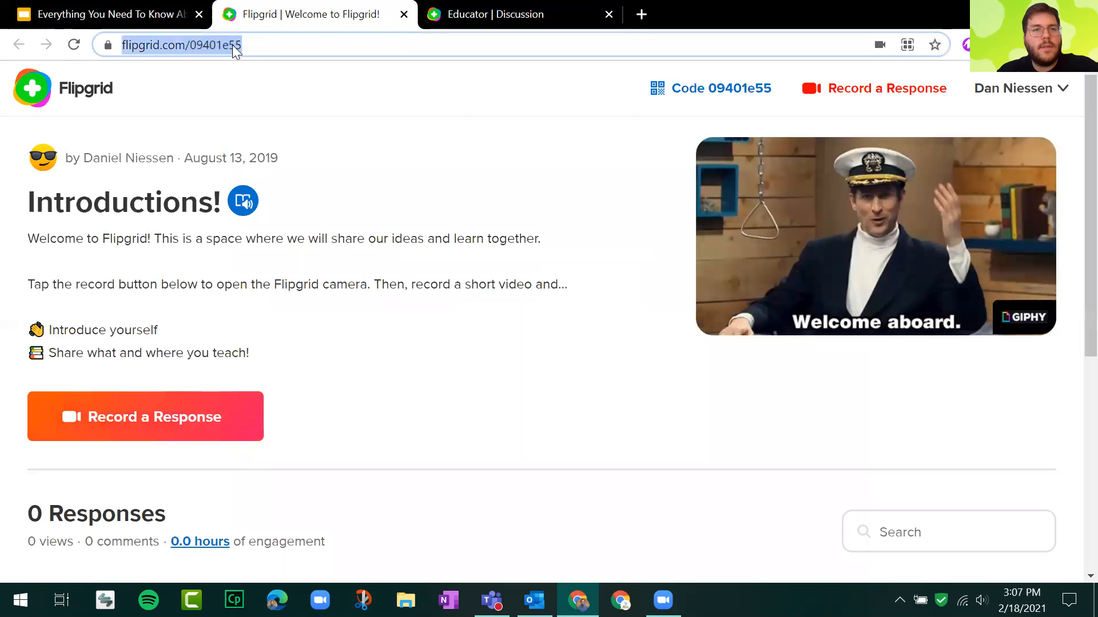
right_click(233, 45)
key(Escape)
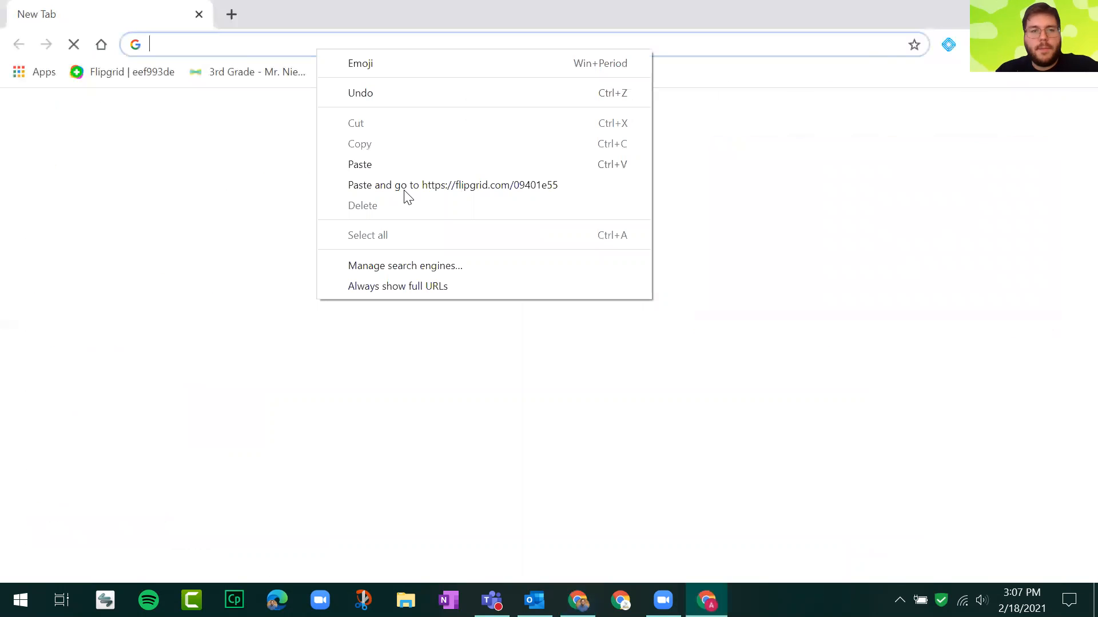
click(406, 191)
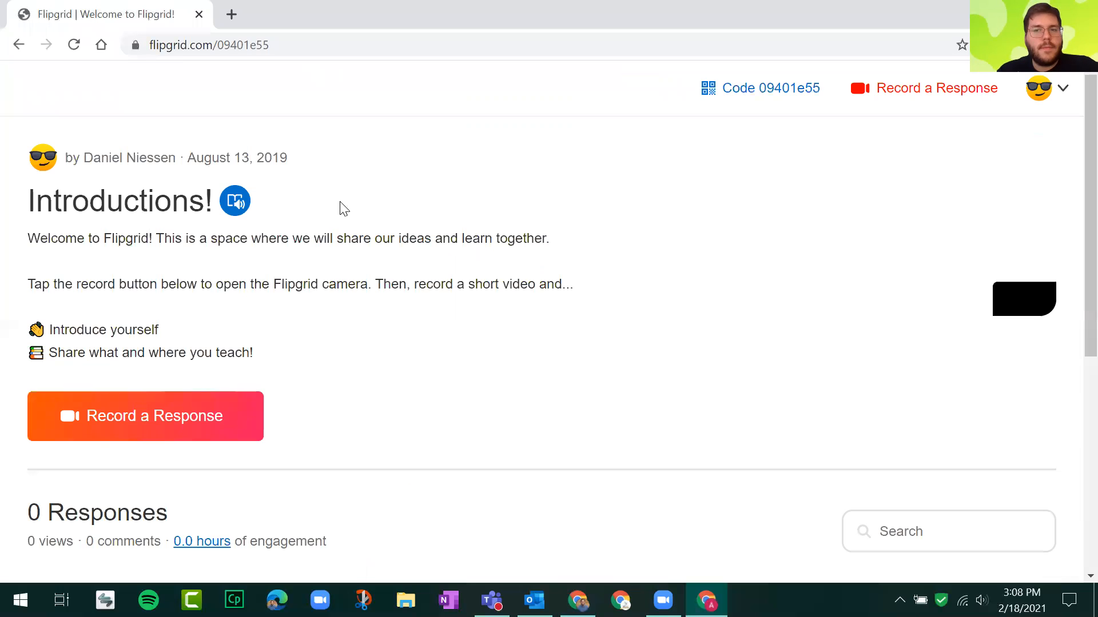
Join the discussion with Google to record a response from this profile, and check the site's camera and microphone permissions.
scroll(480, 226, down, 2)
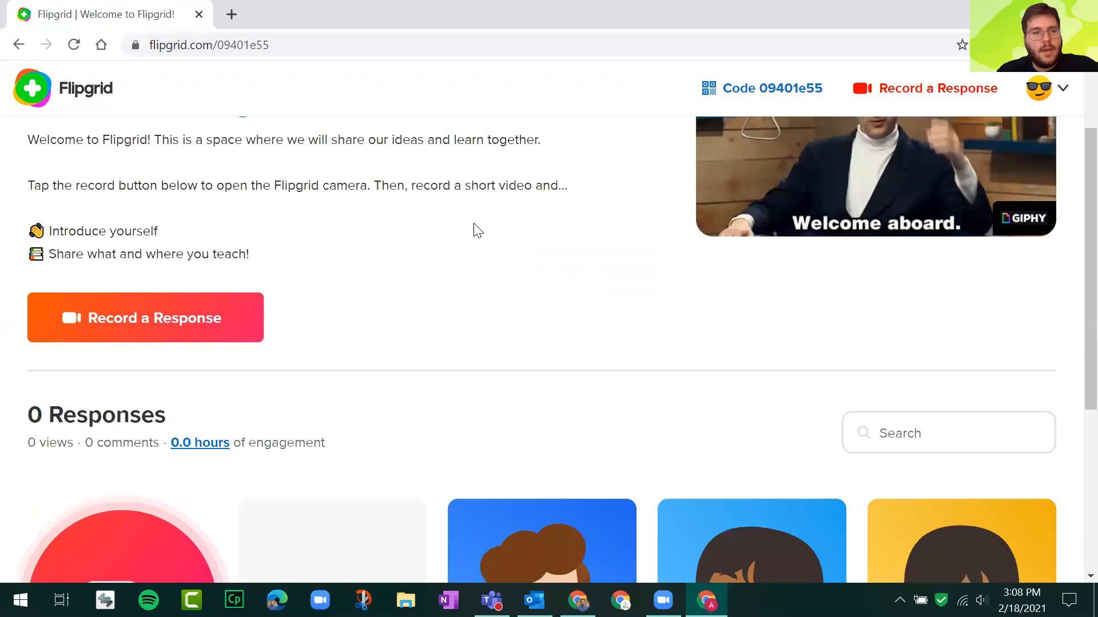
scroll(182, 126, down, 3)
click(181, 130)
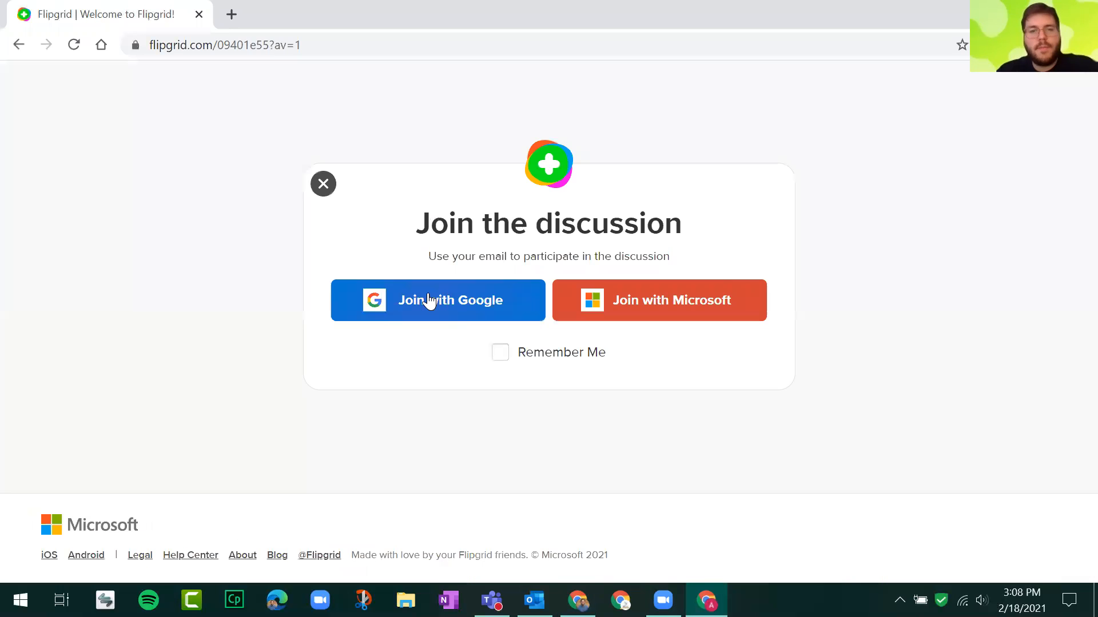
click(430, 301)
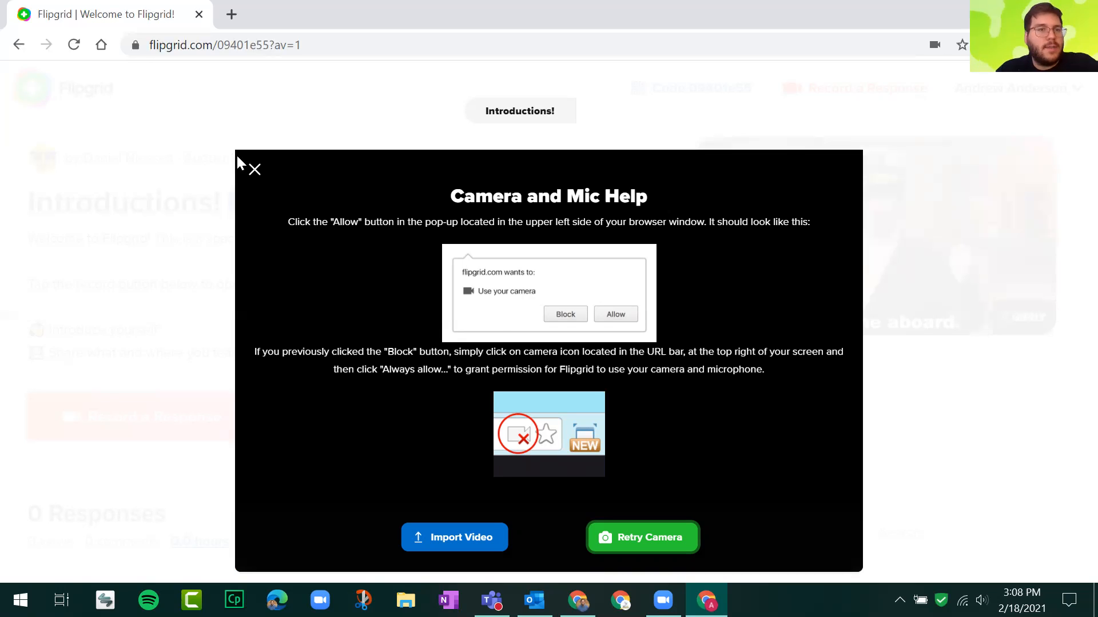
click(136, 46)
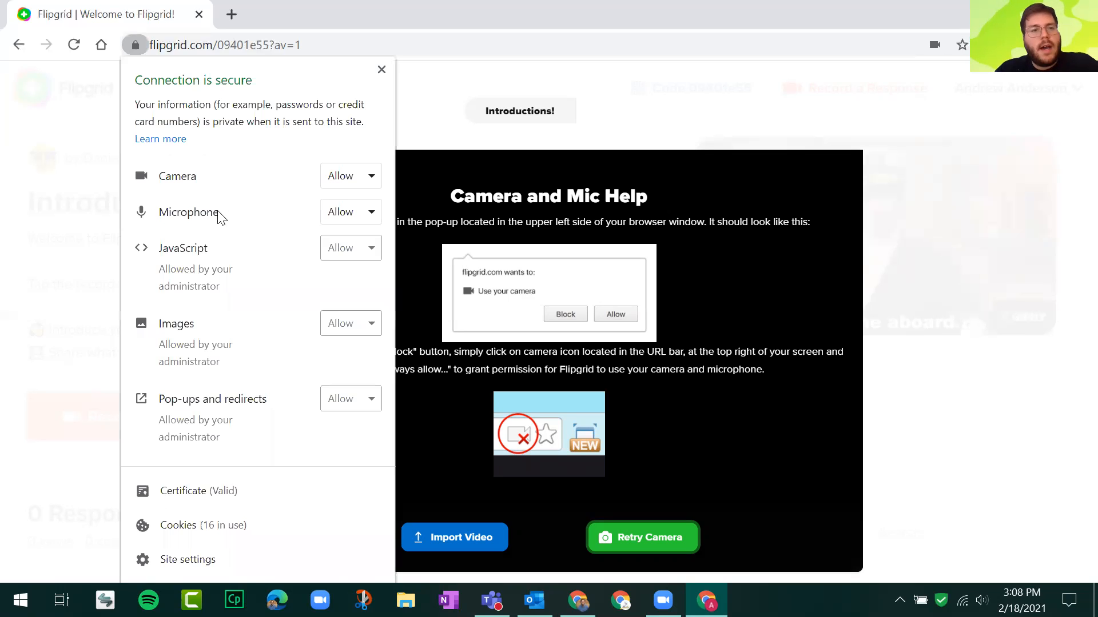
click(641, 126)
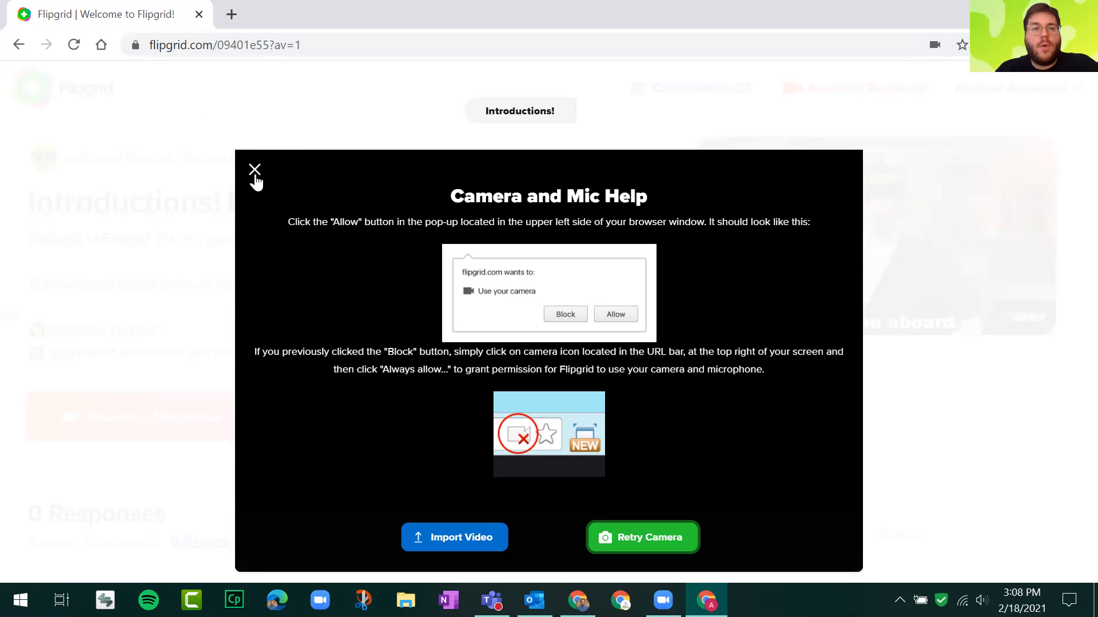
Switch back to the browser window with the slide presentation and return to slide 4.
click(577, 600)
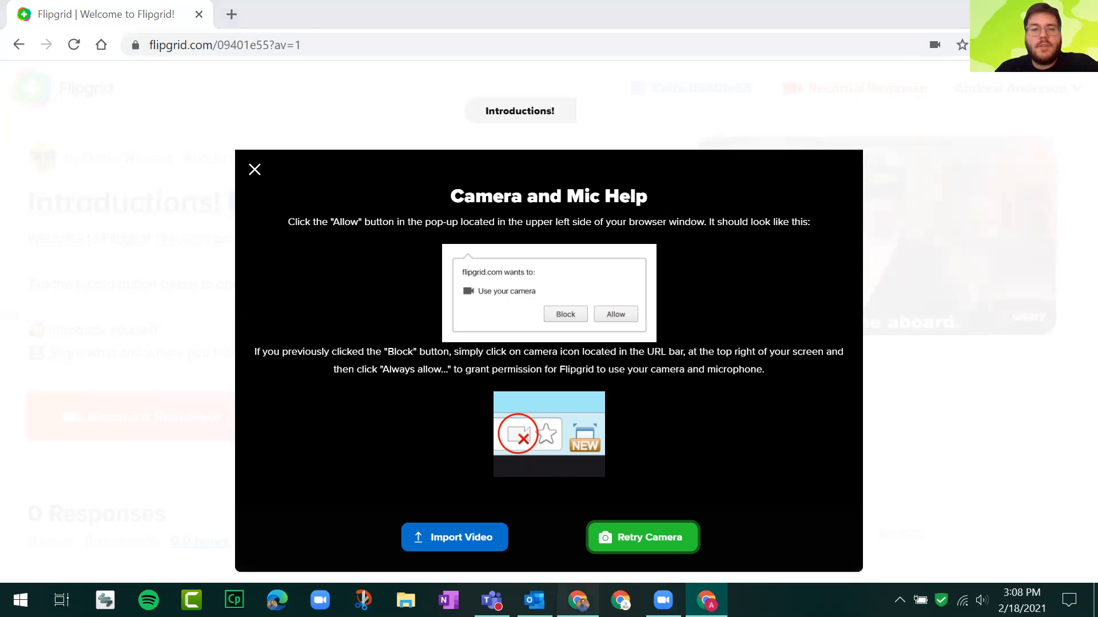
click(94, 15)
click(203, 256)
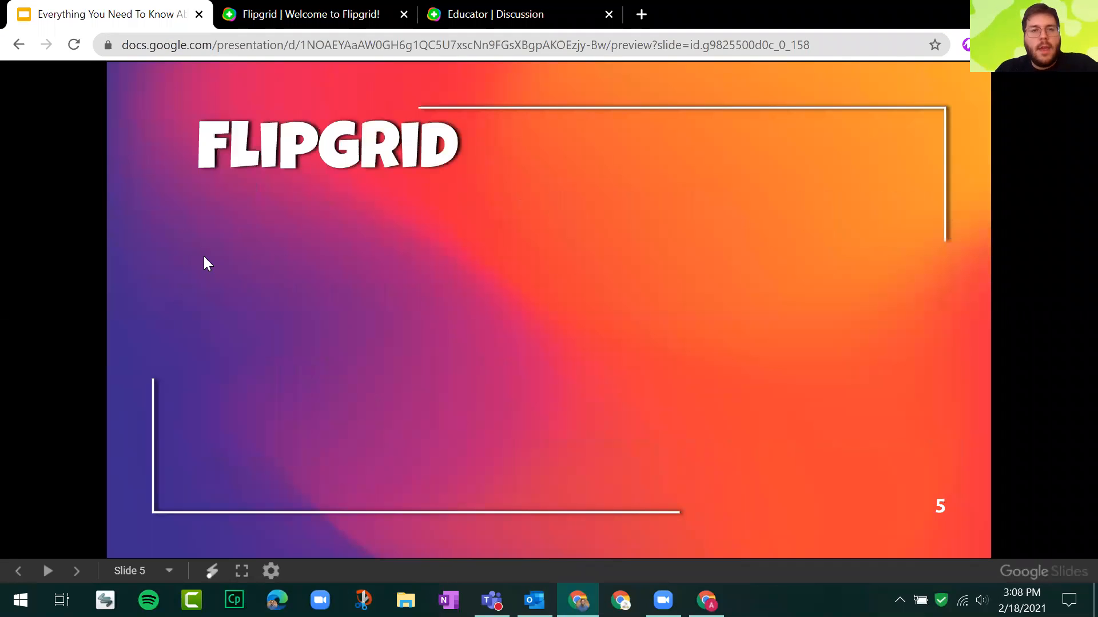
key(Left)
Open the discussion group in the educator site and open its Describe 3 Character Traits topic.
click(358, 5)
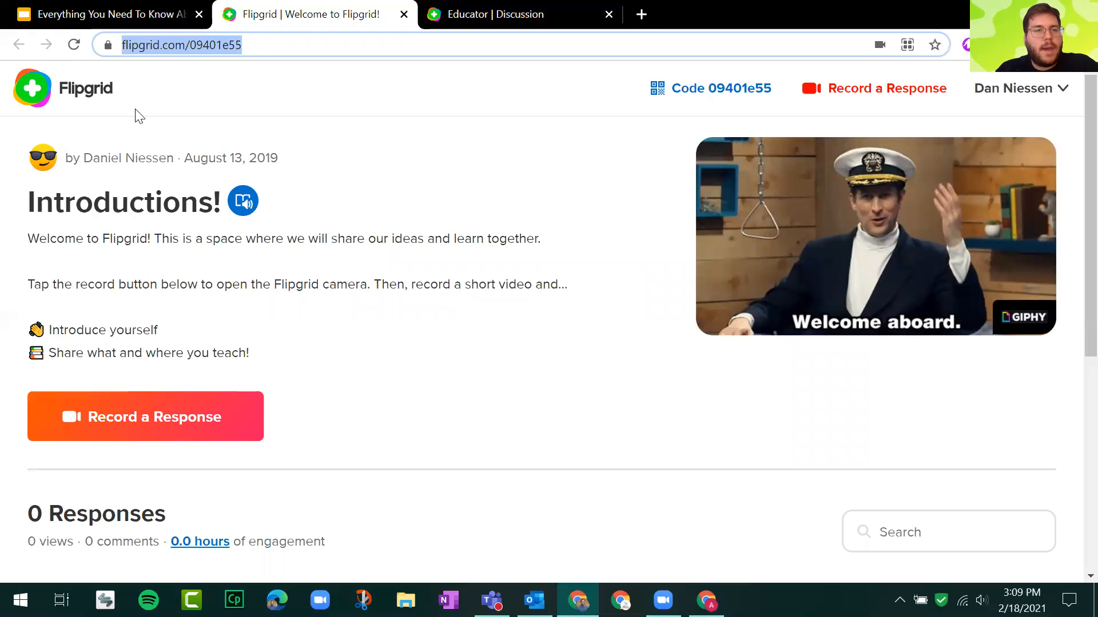
click(552, 12)
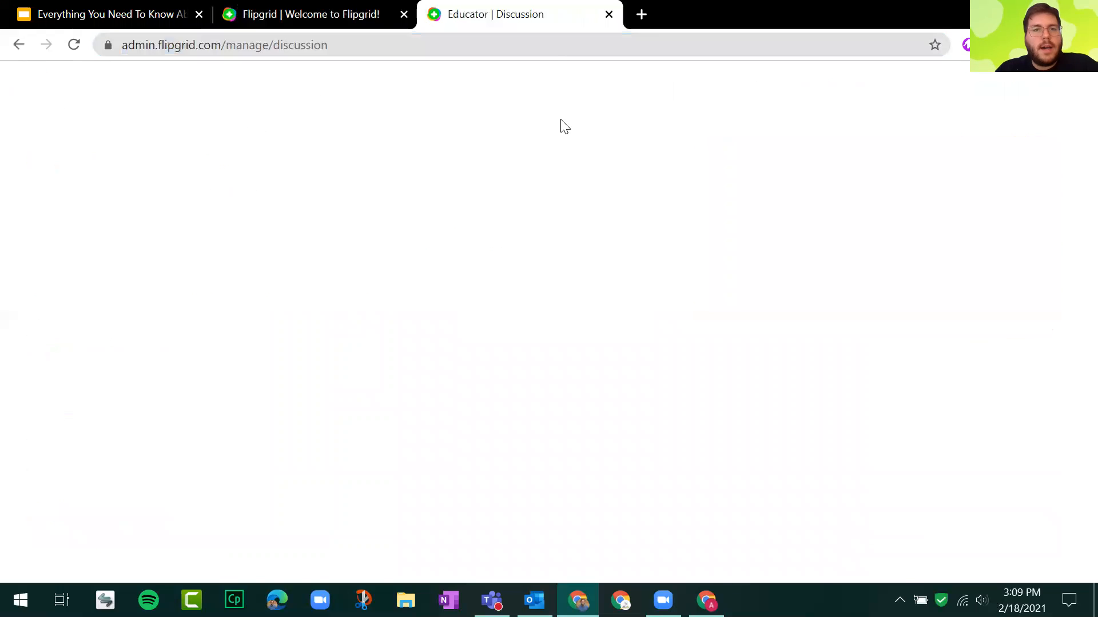
scroll(301, 304, down, 2)
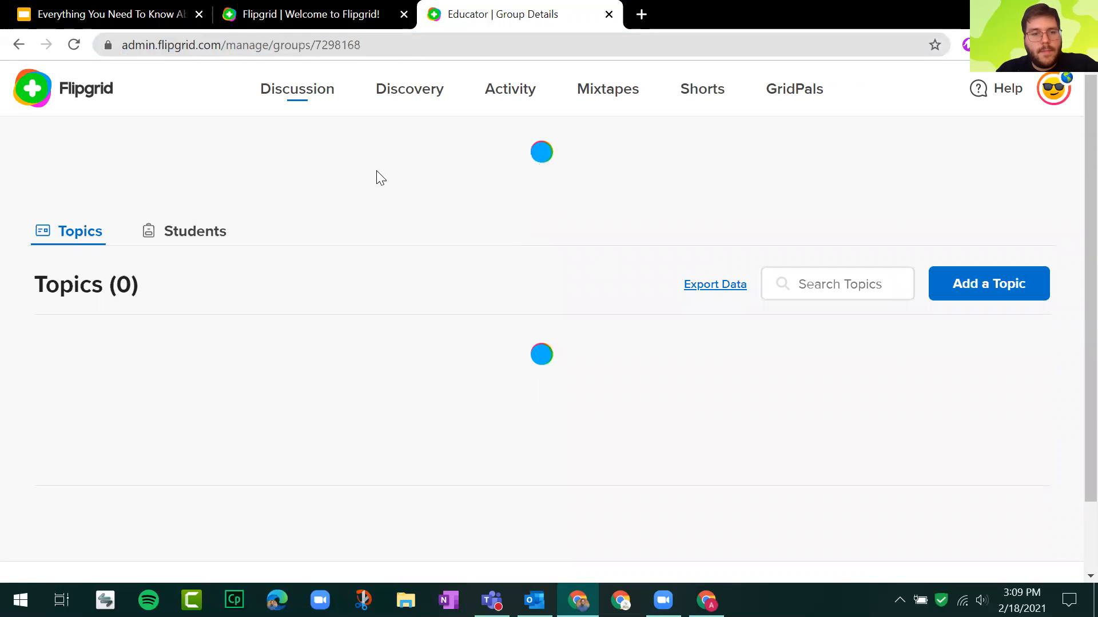
scroll(291, 361, down, 4)
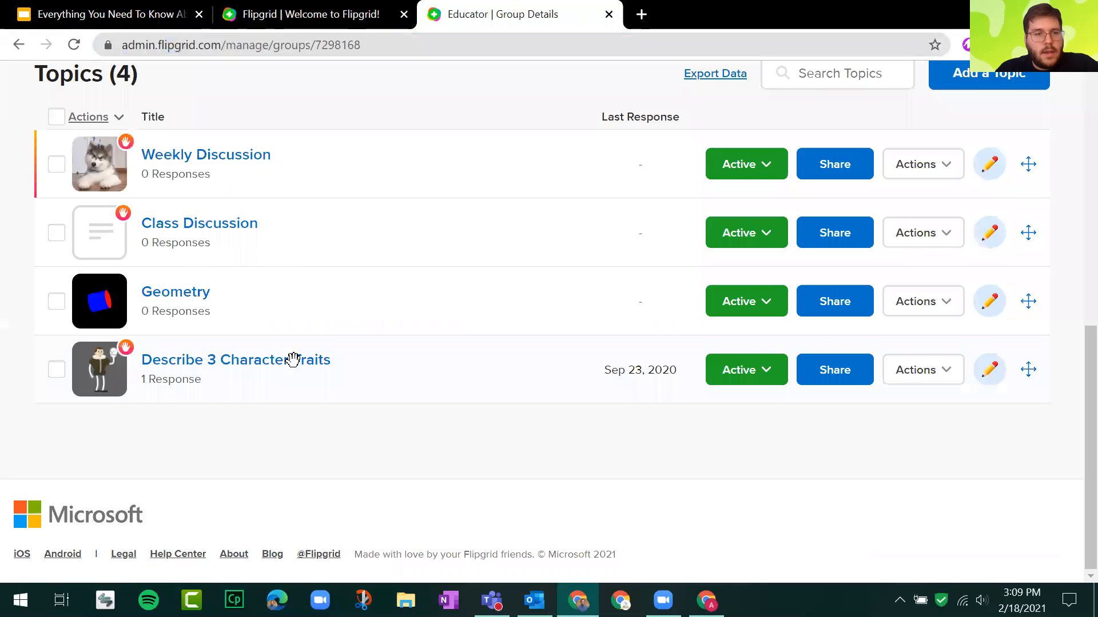
click(296, 366)
Review the Describe 3 Character Traits topic, open the student's response from its list and pause the video.
scroll(252, 297, down, 3)
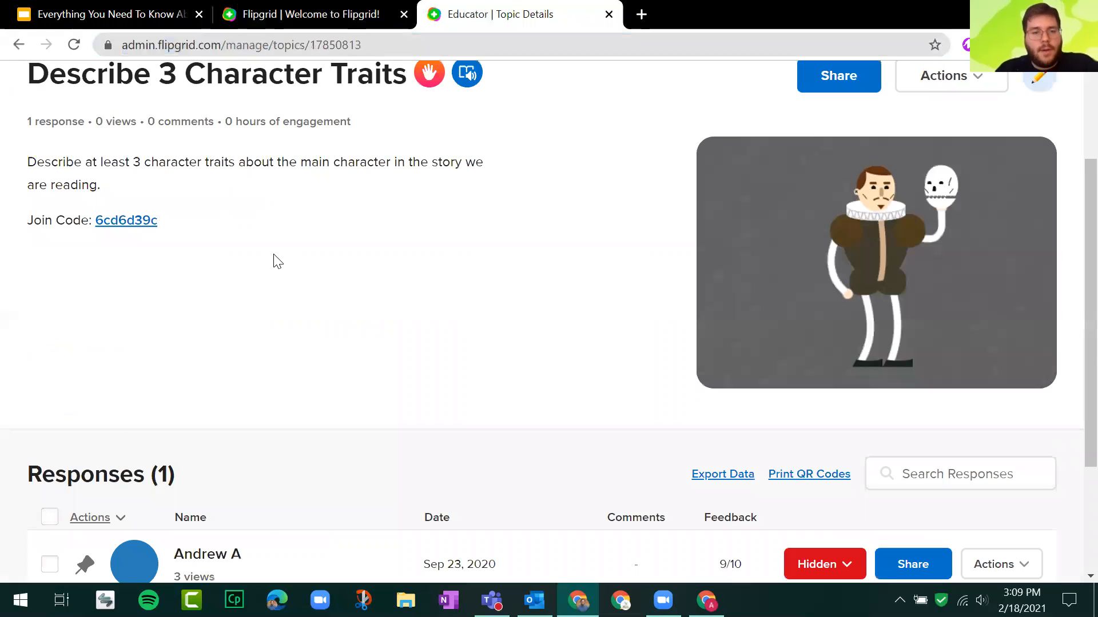
scroll(297, 235, down, 3)
scroll(298, 237, up, 3)
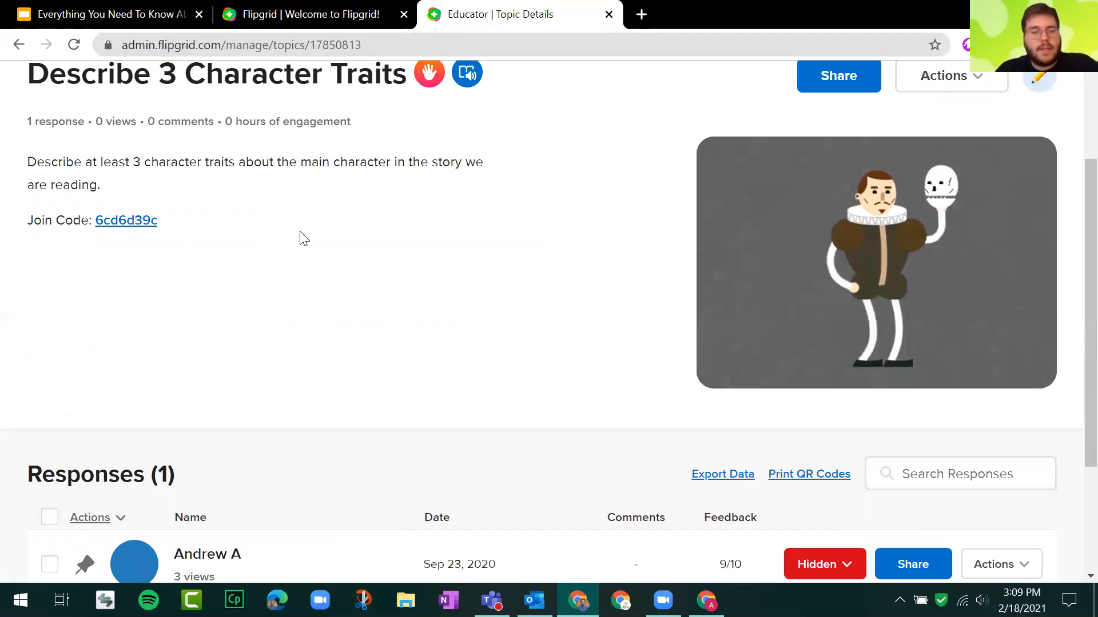
scroll(204, 361, down, 3)
click(201, 415)
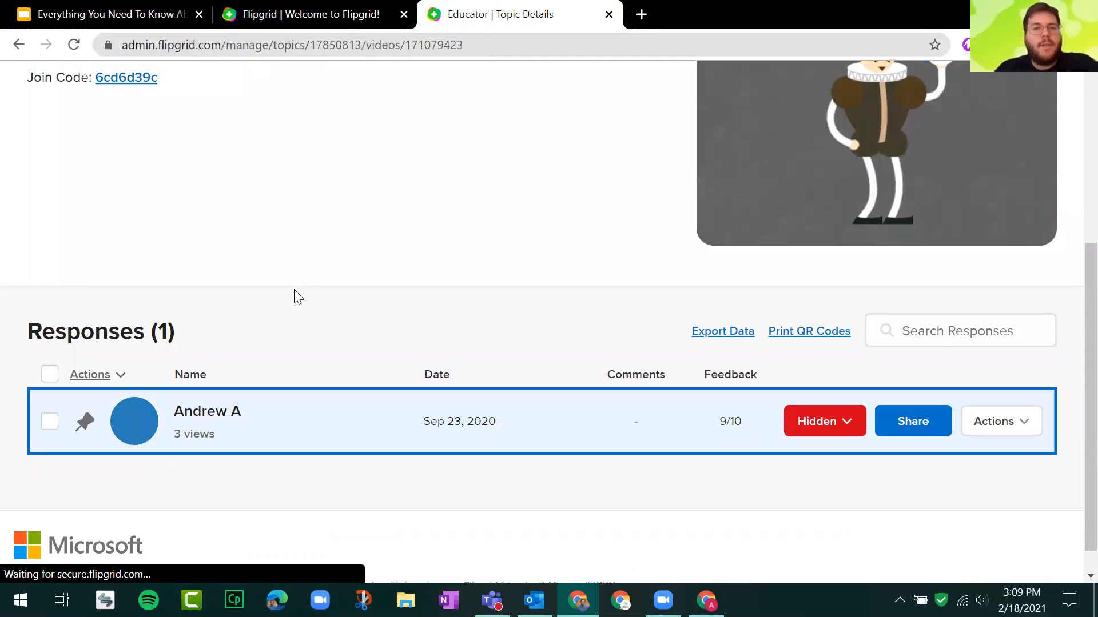
scroll(150, 355, down, 2)
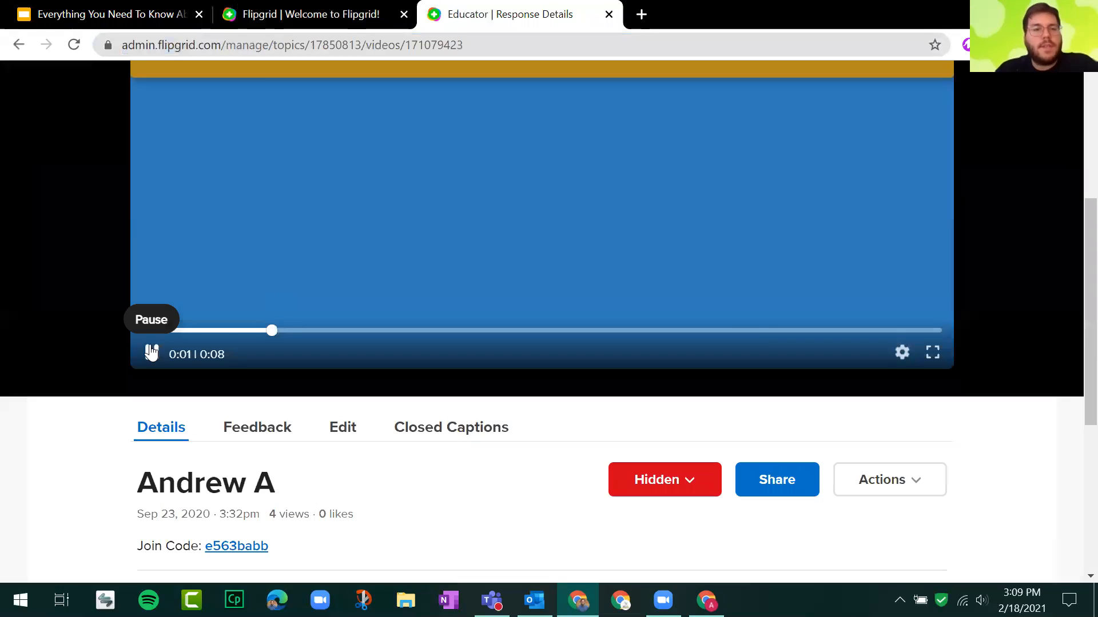
click(250, 216)
scroll(250, 216, down, 3)
scroll(264, 229, up, 3)
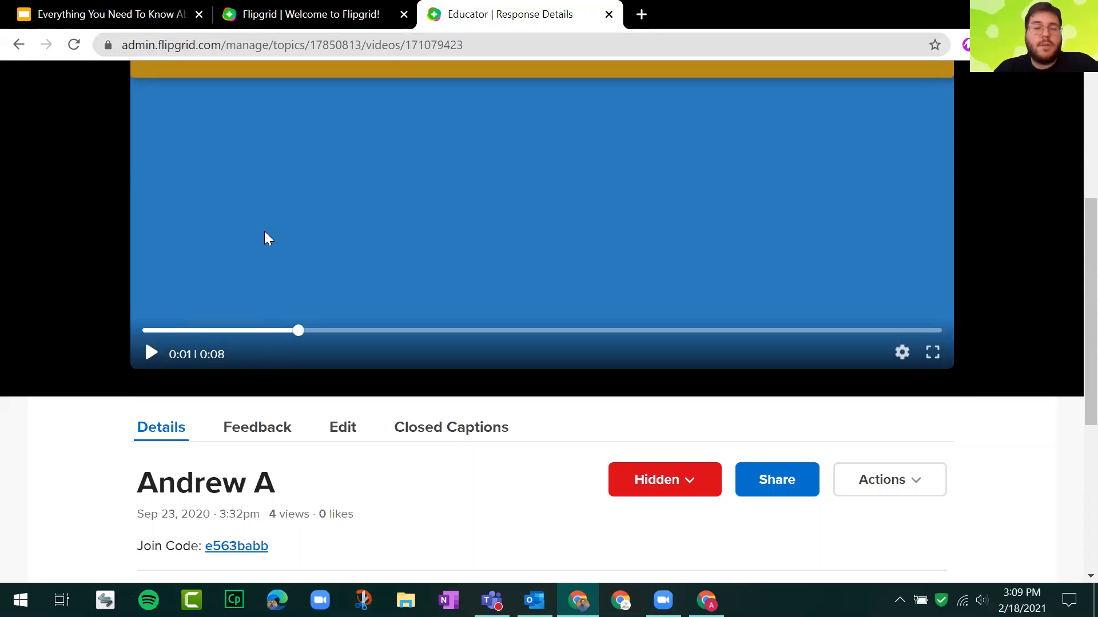
Return to the Introductions! topic page, look over its responses area and highlight the prompt text.
key(ctrl+shift+Tab)
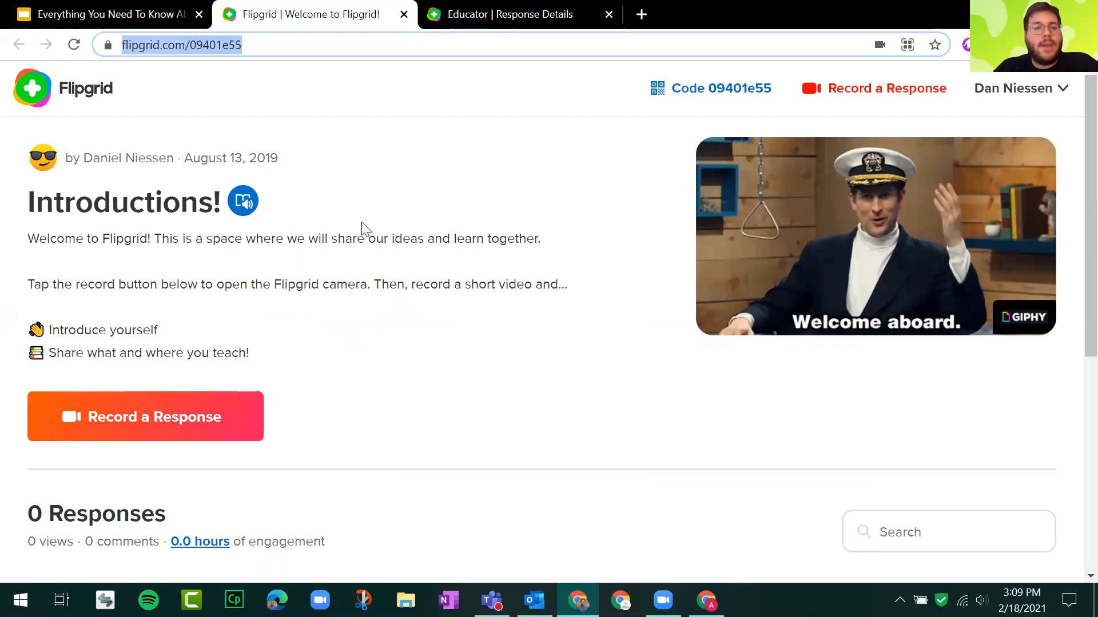
scroll(448, 257, down, 2)
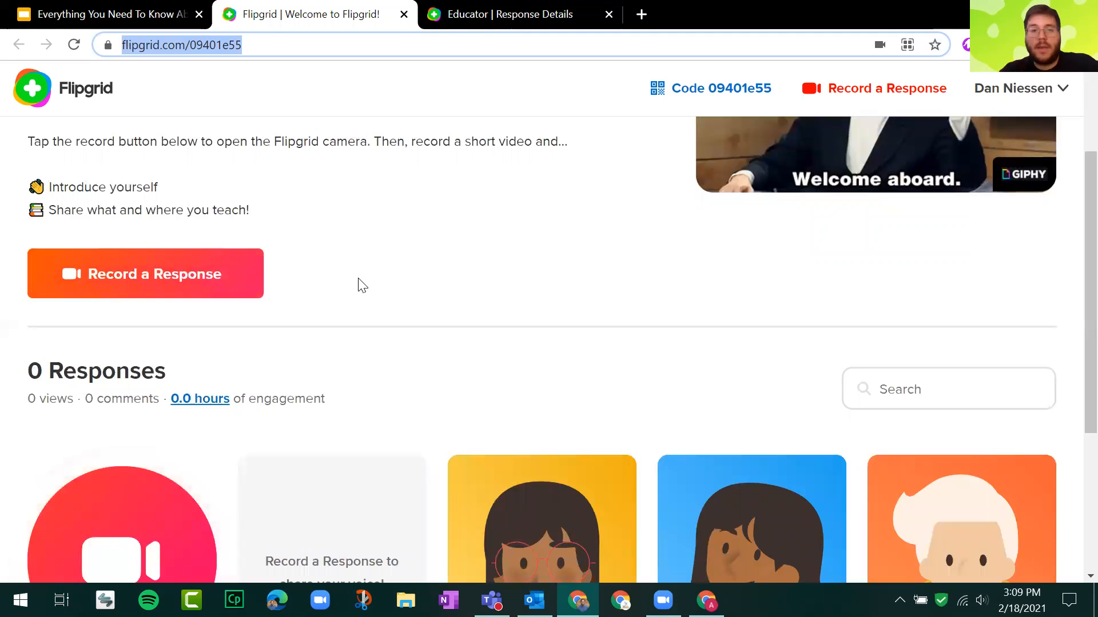
scroll(362, 284, up, 2)
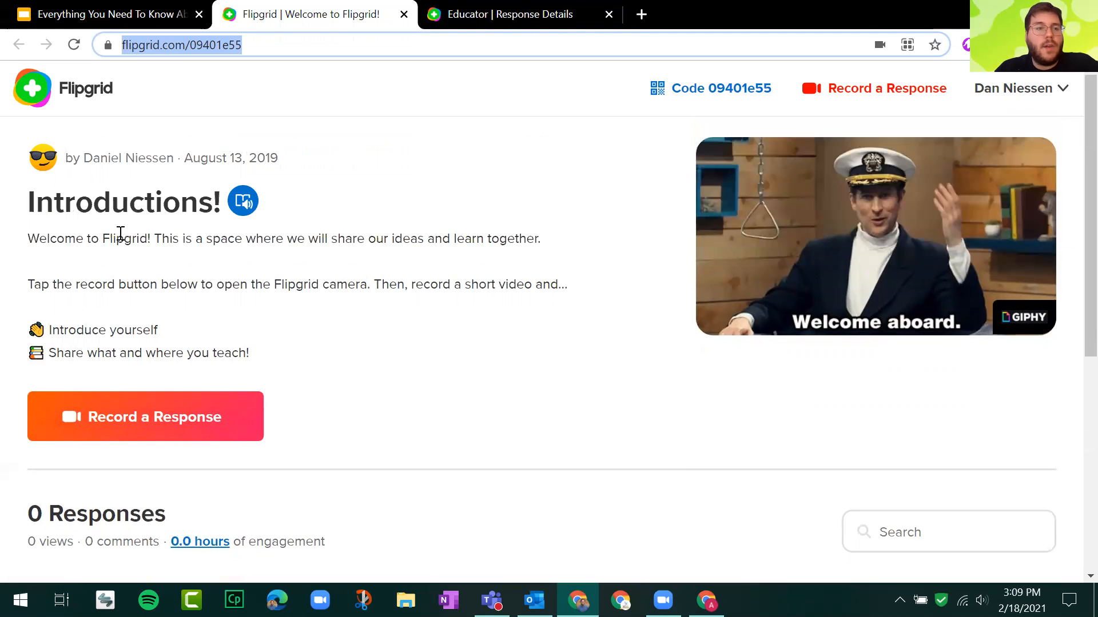
drag(24, 247, 373, 377)
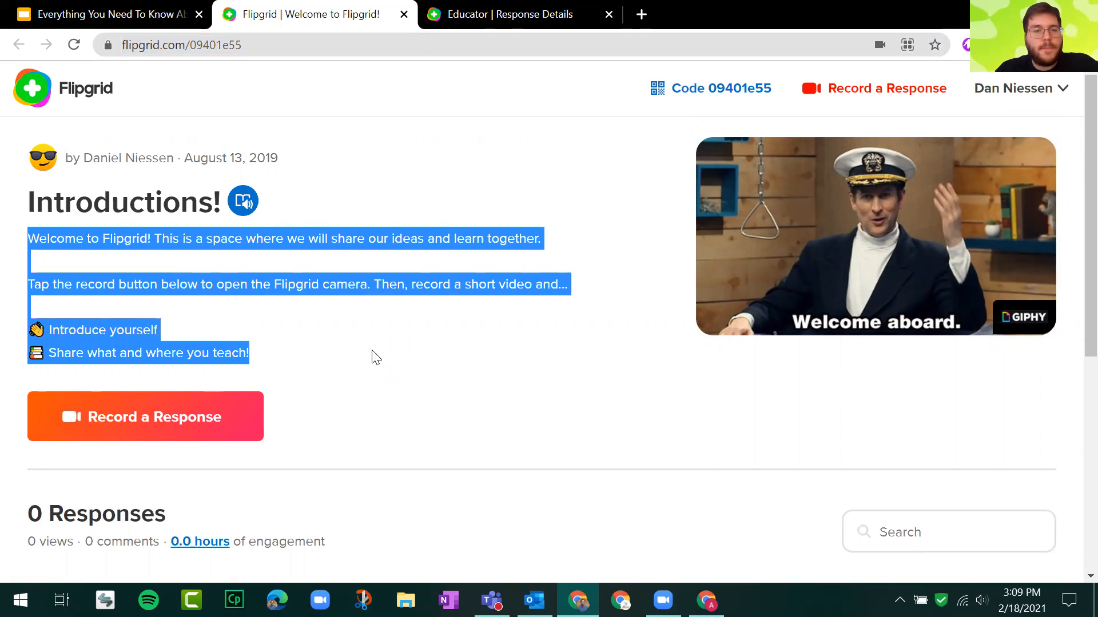
click(375, 358)
Go back to the slide presentation, advance to the Flipgrid slide 5 and reveal its first two bullet points.
click(115, 13)
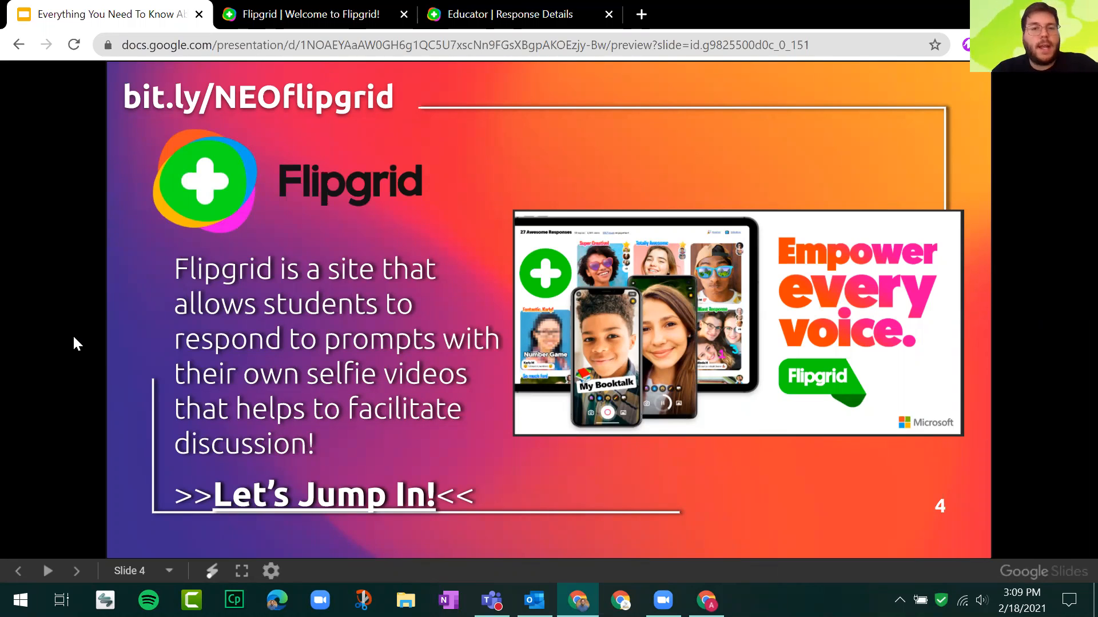
key(Right)
key(Right)
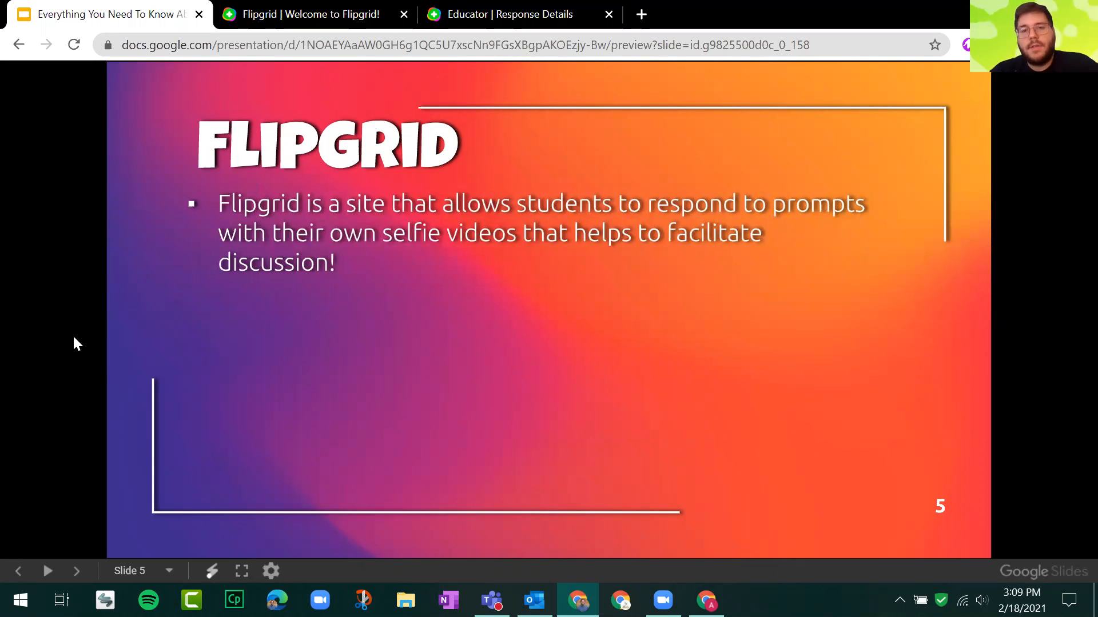
key(Right)
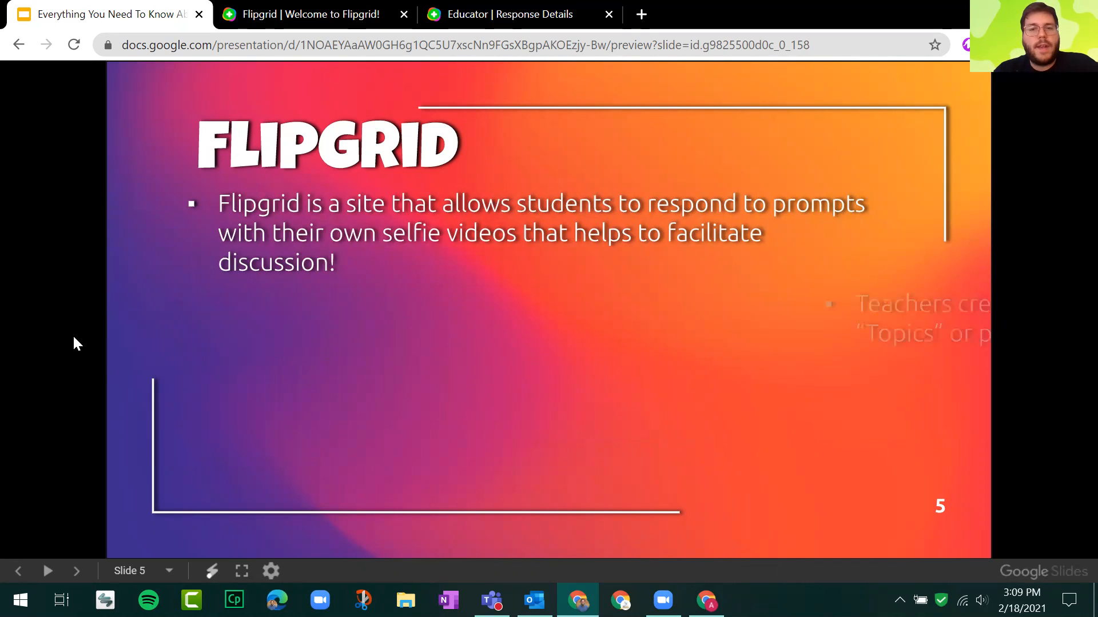
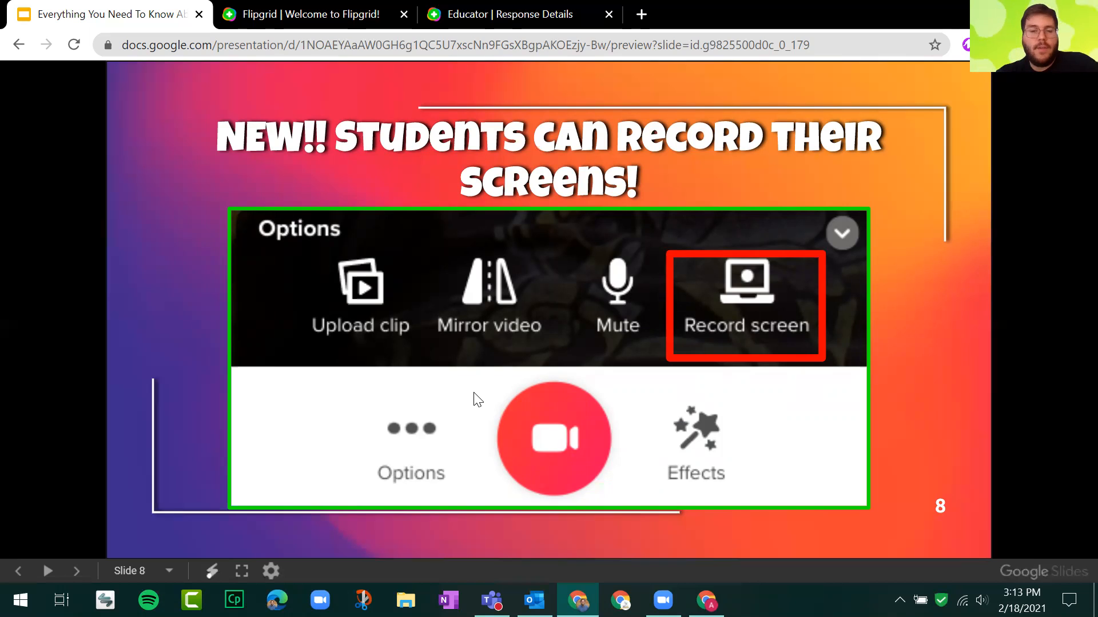
Advance the slides to Creating Groups and switch back to the Introductions! topic page, closing the response details page.
key(Right)
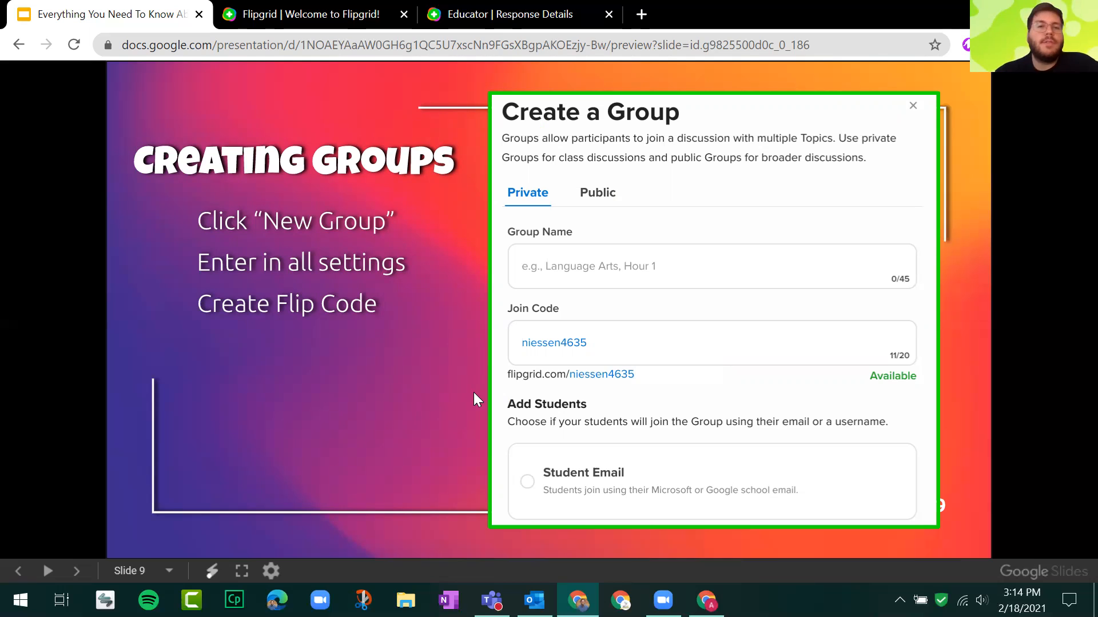
click(608, 14)
click(367, 16)
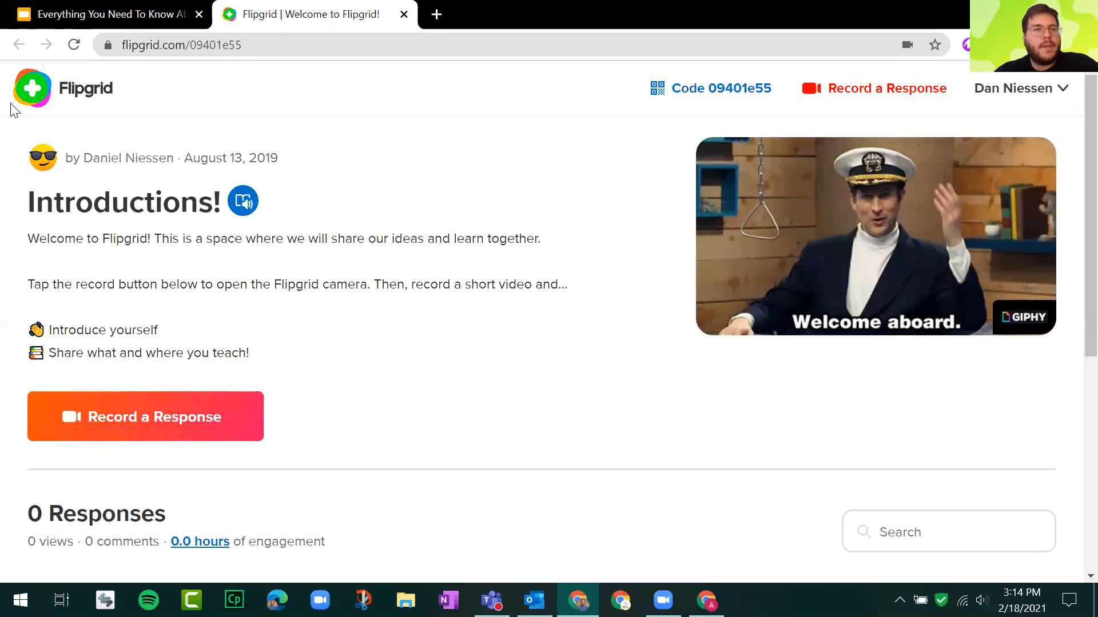
Log out of the account from the Introductions! topic page, check the account options and reload the page.
click(1029, 88)
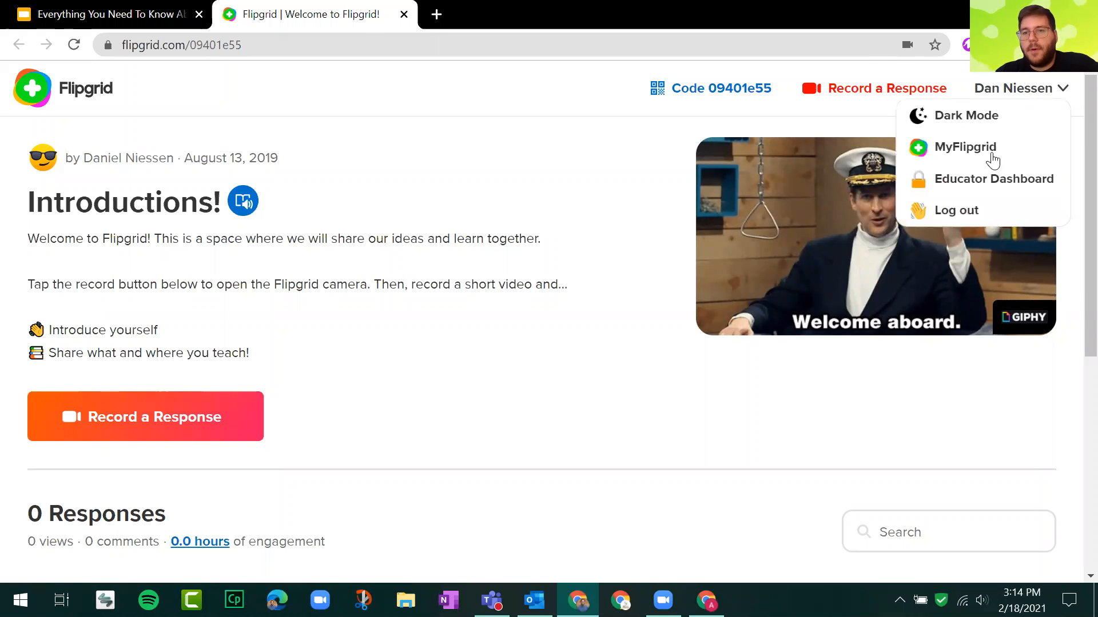
click(969, 210)
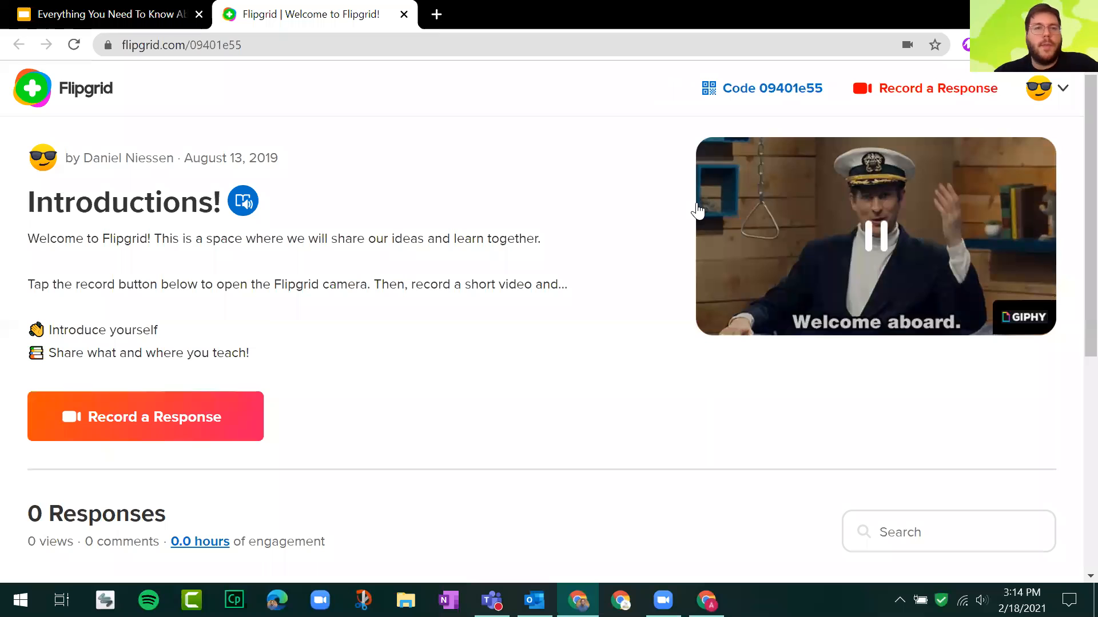
click(1062, 89)
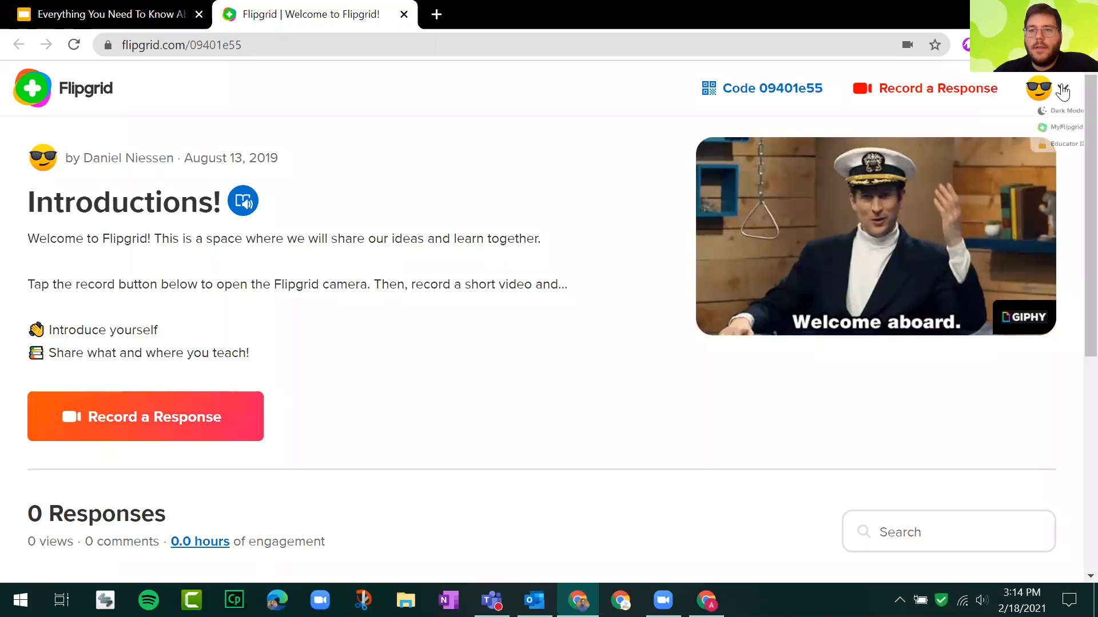
click(478, 202)
click(74, 44)
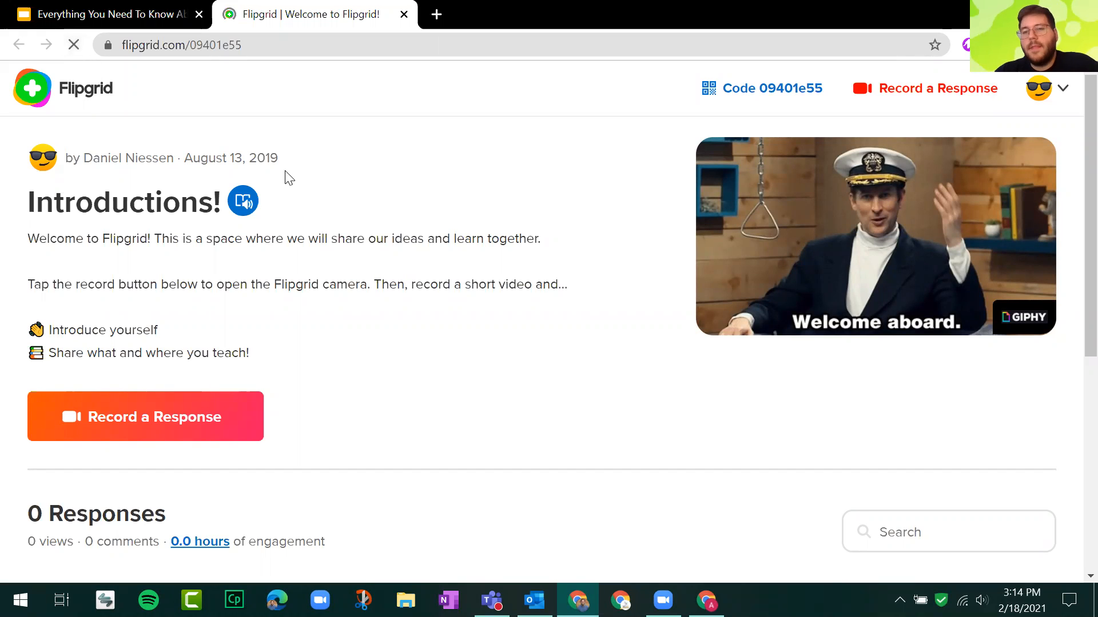
Go to the Flipgrid home page and open the educator login.
click(278, 46)
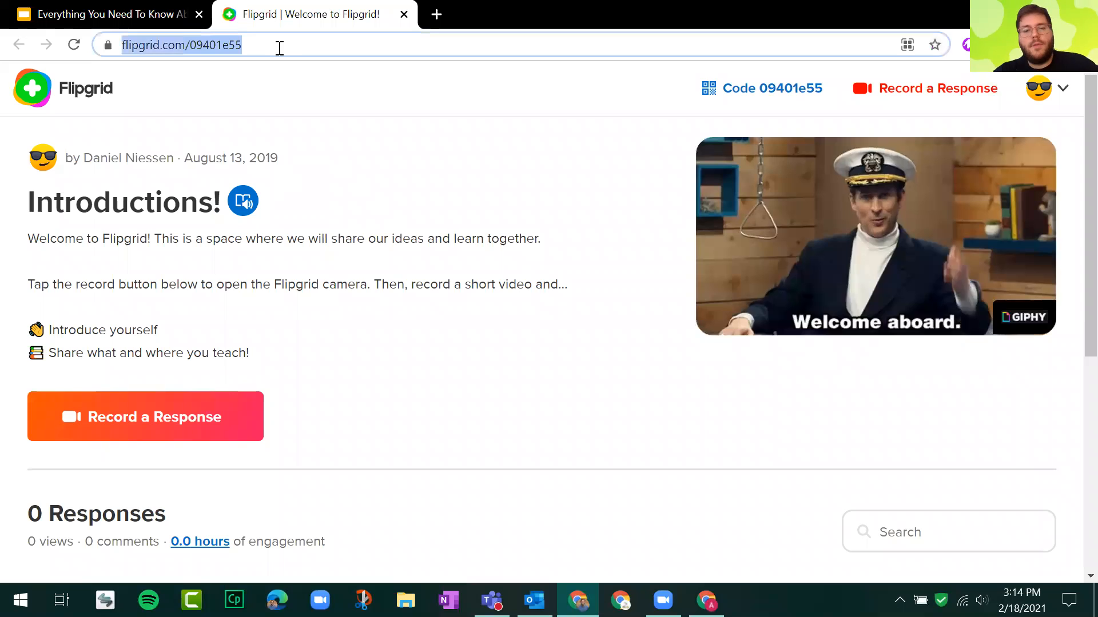
text(flip)
key(Return)
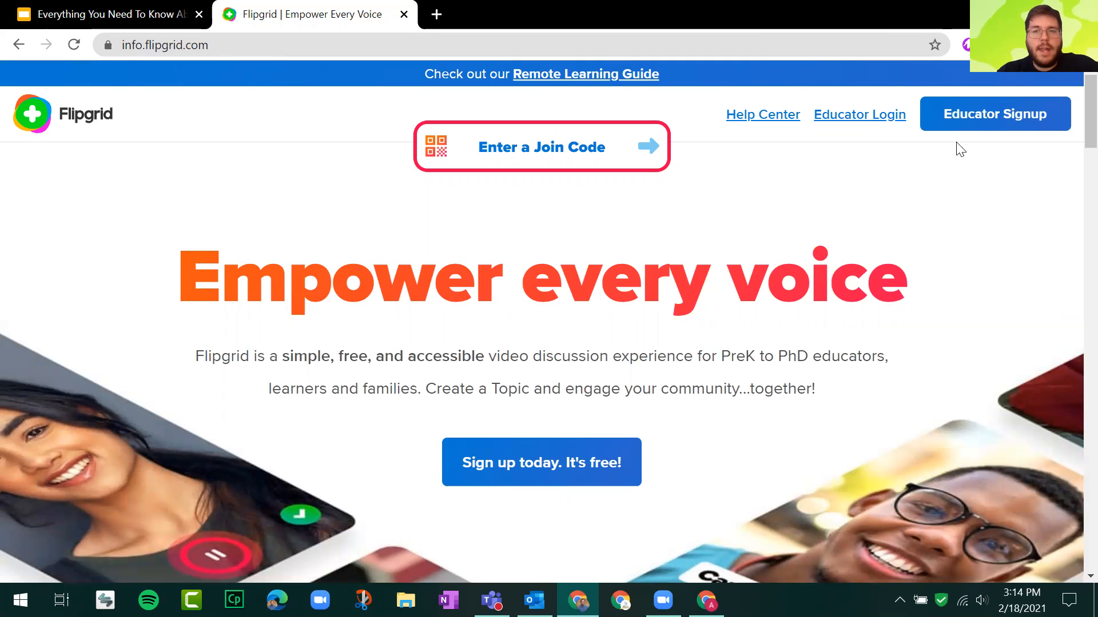
click(879, 126)
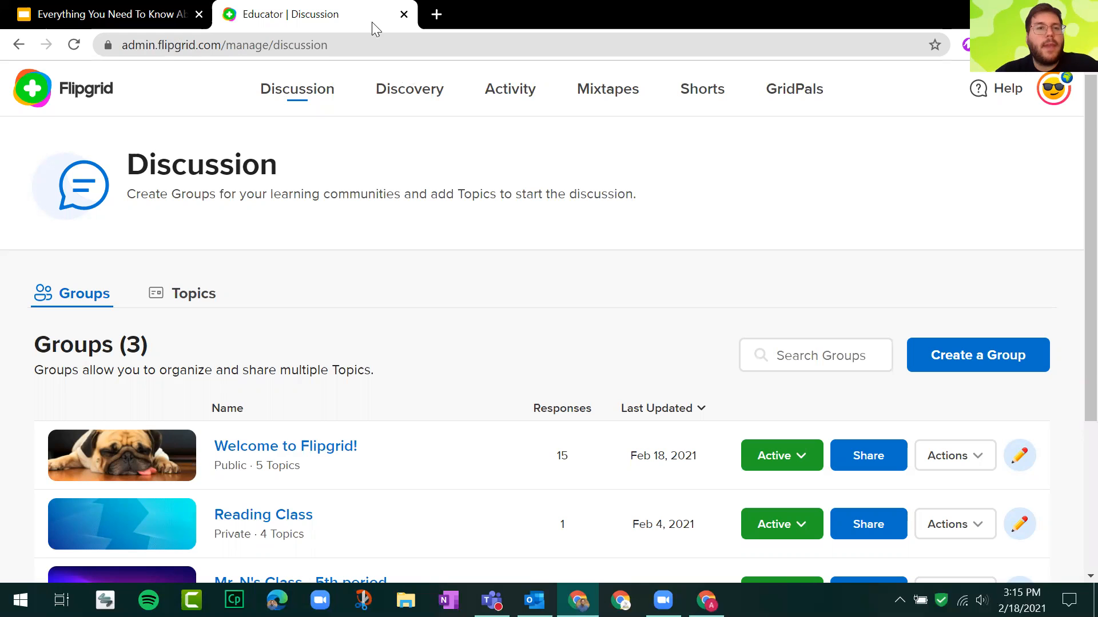
Revisit the Creating Groups slide, return to the educator site and start a new group, looking over its settings form.
click(92, 14)
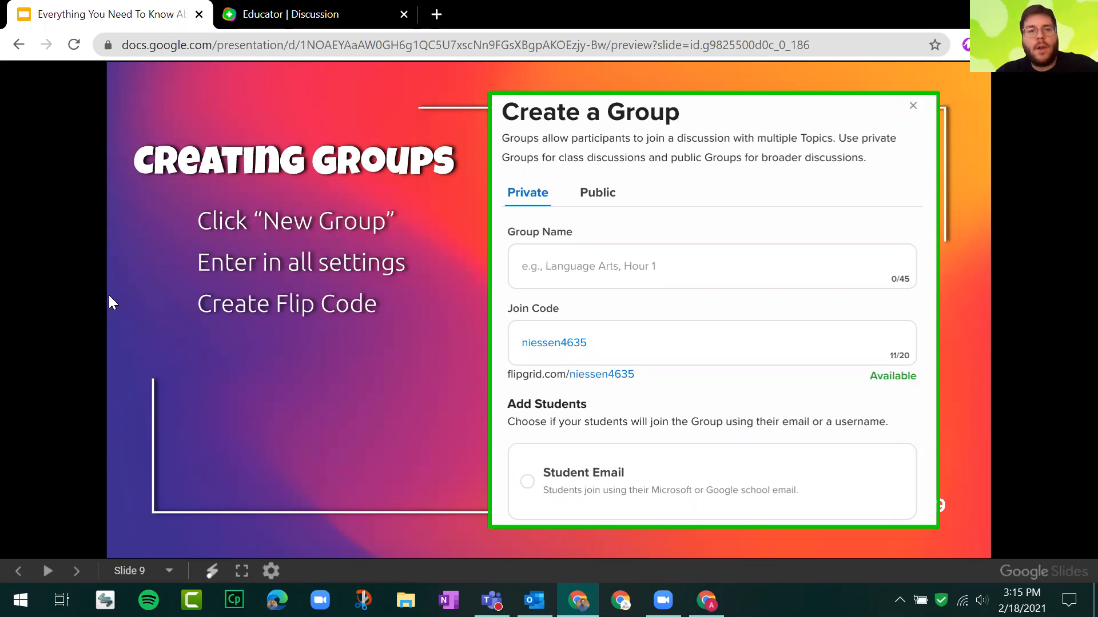
click(335, 11)
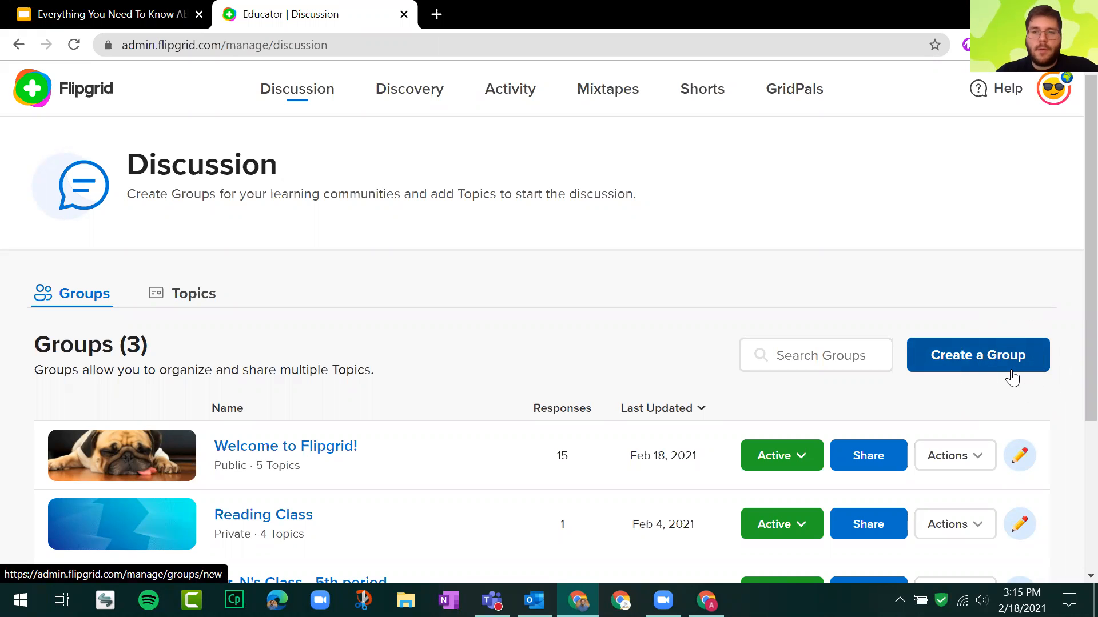
click(994, 359)
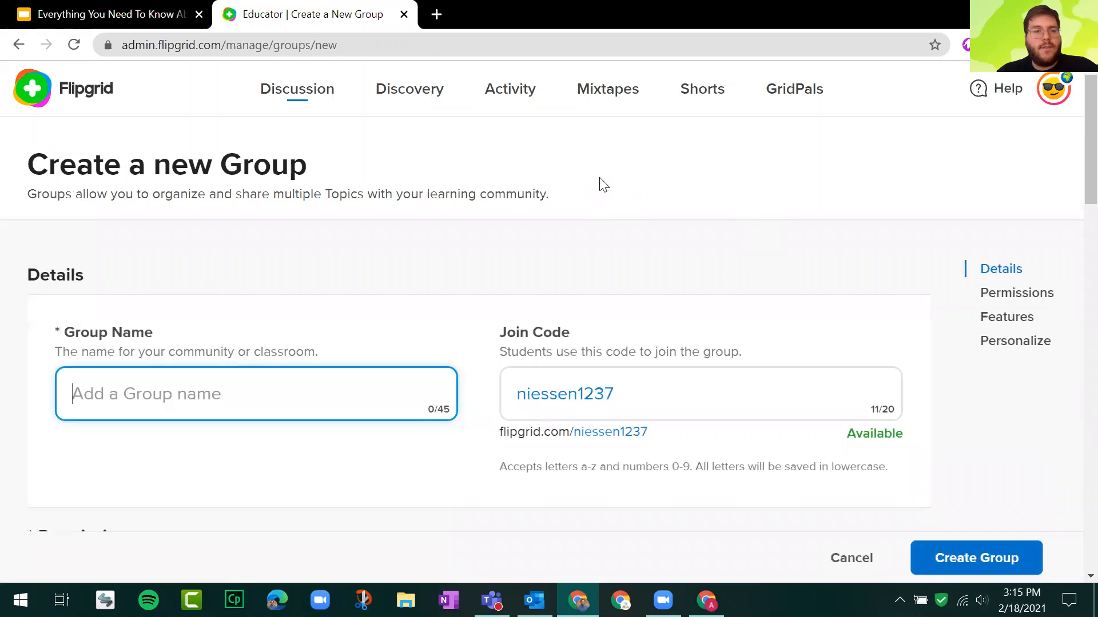
scroll(600, 180, down, 15)
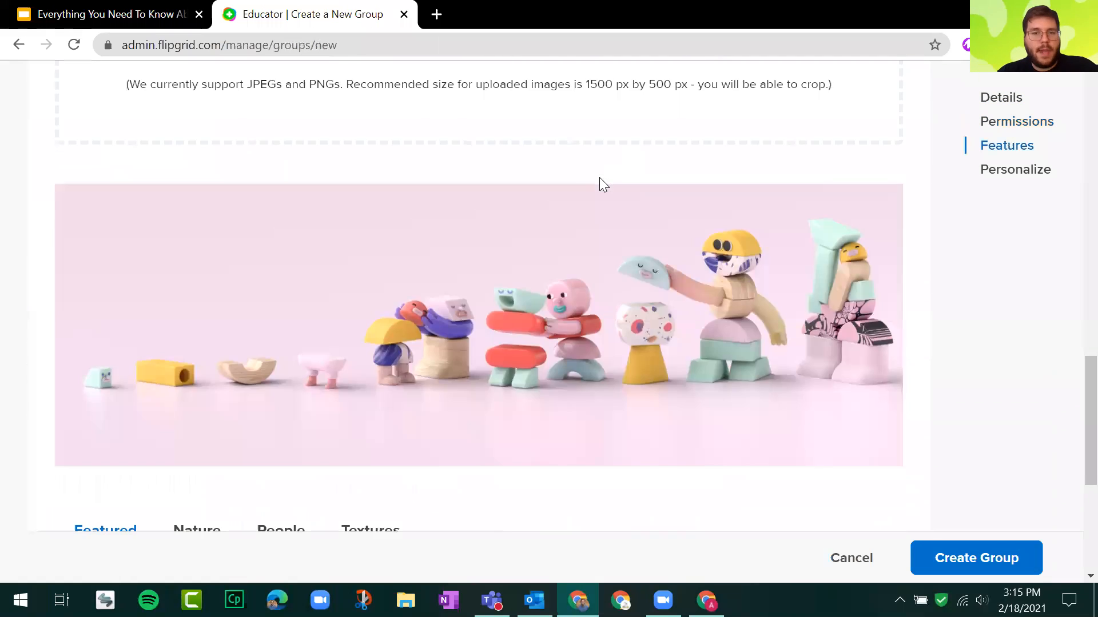
scroll(599, 177, down, 3)
scroll(598, 184, up, 20)
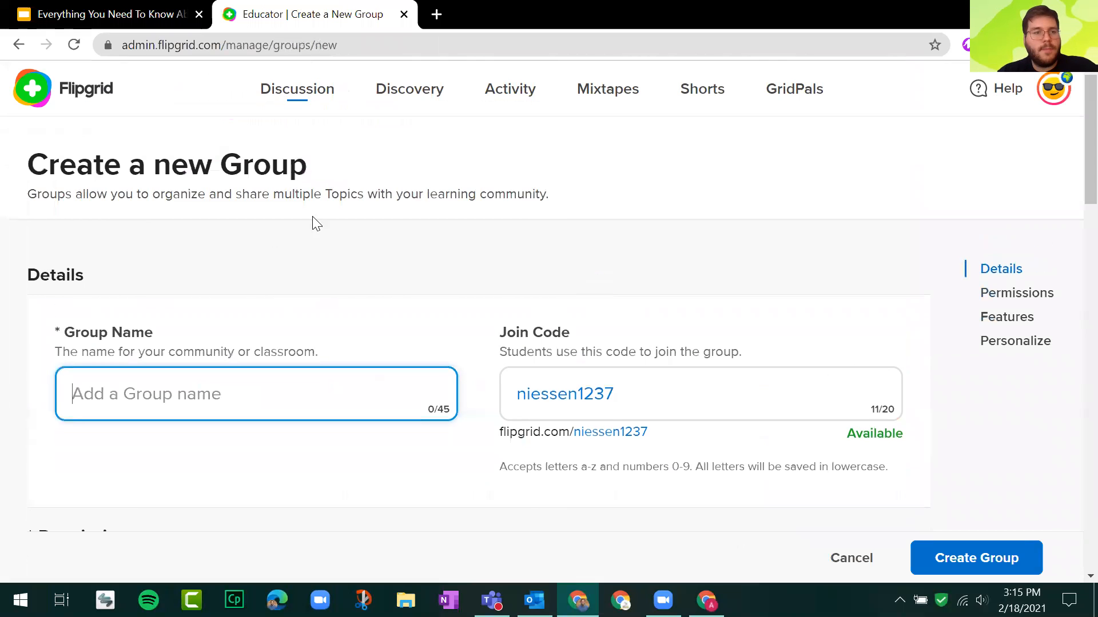
Name the new group 3rd Period US History.
drag(64, 333, 166, 355)
click(248, 384)
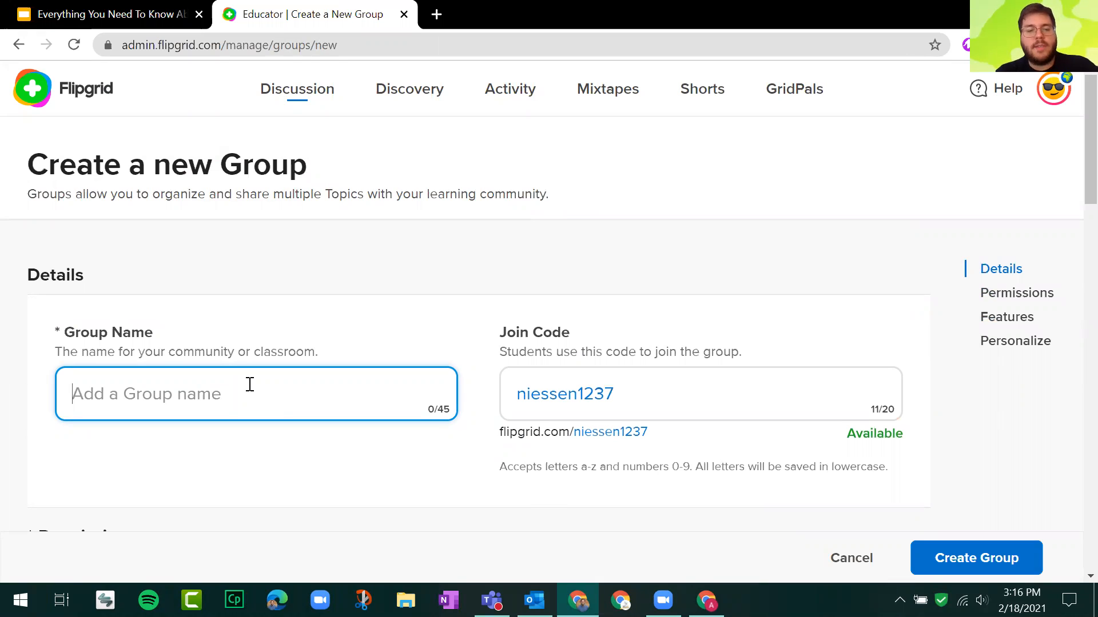
text(3rd Period US H)
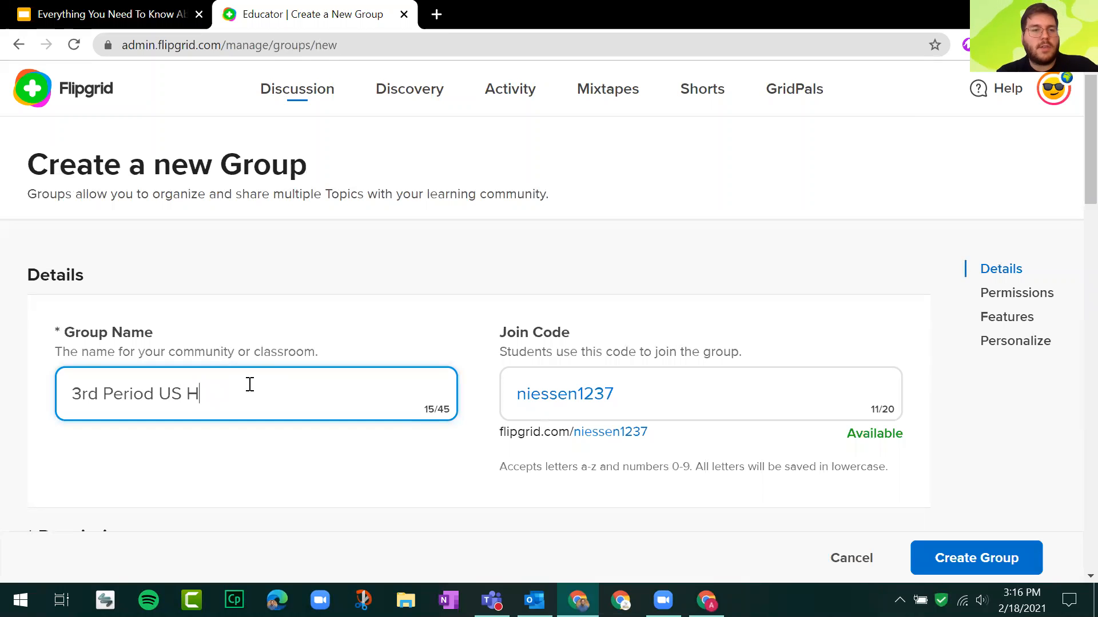
text(istory)
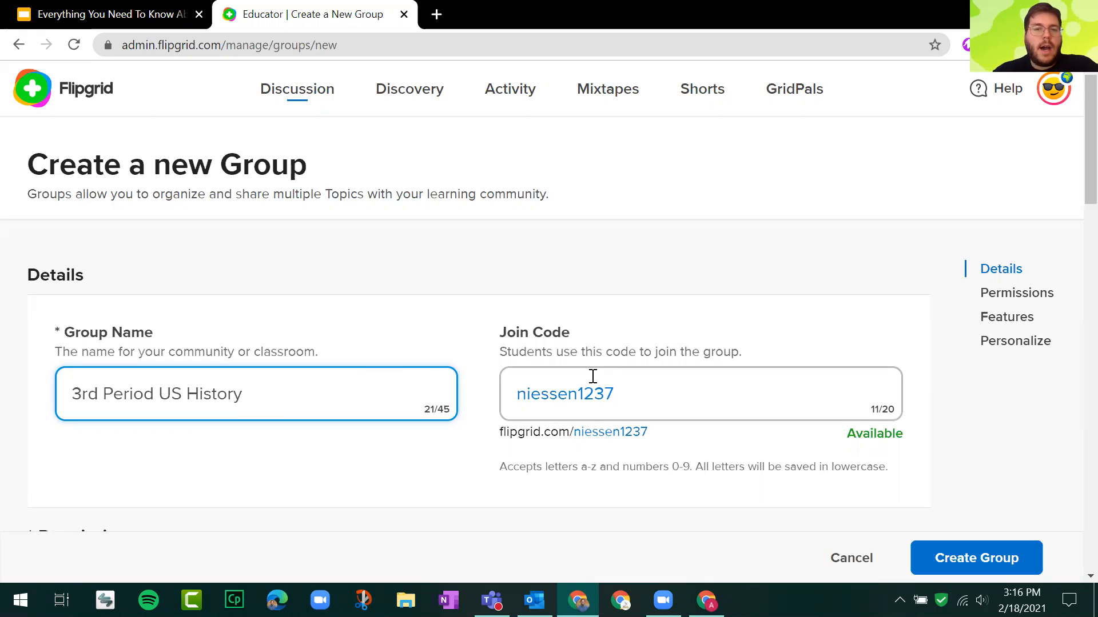
Highlight the Join Code label with its description, and select the suggested code in its field.
click(627, 387)
drag(506, 333, 742, 354)
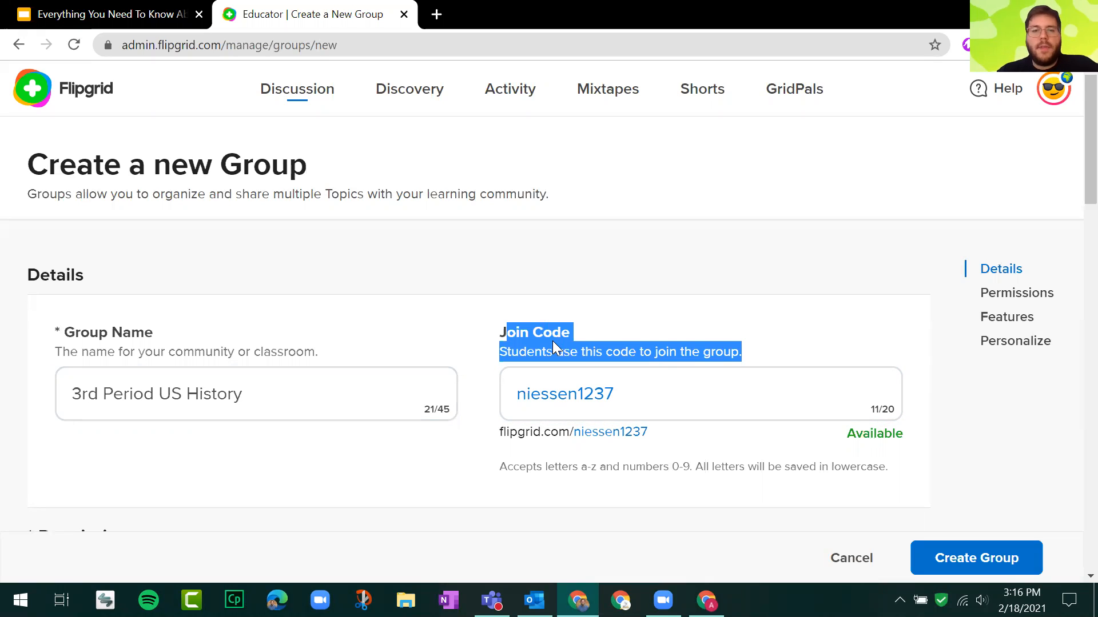
click(523, 338)
drag(503, 333, 750, 354)
click(683, 340)
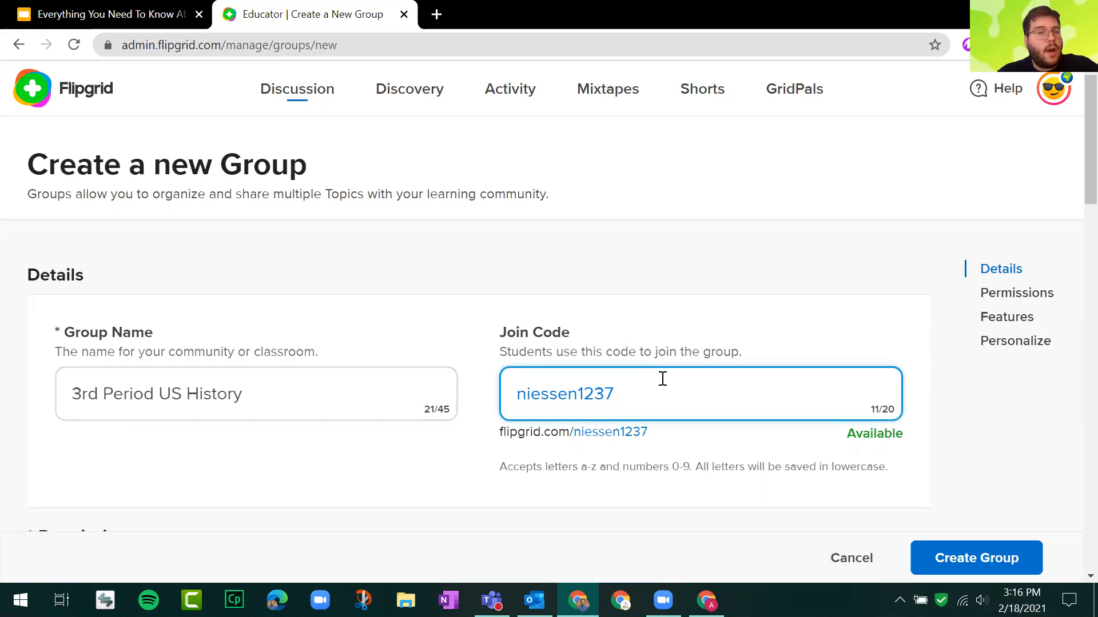
double_click(654, 385)
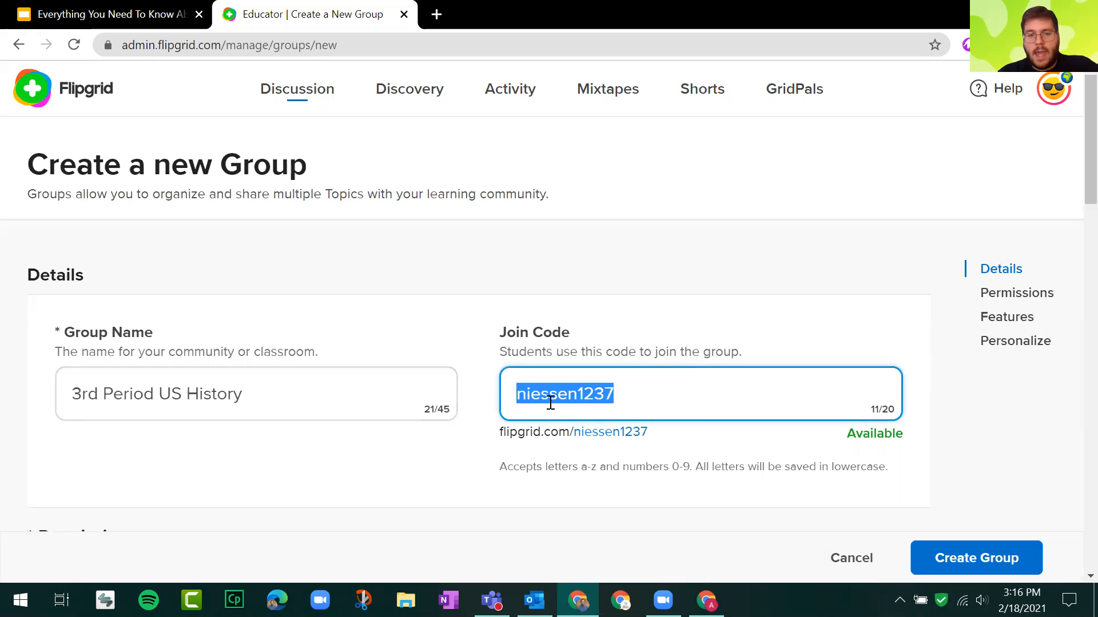
click(577, 400)
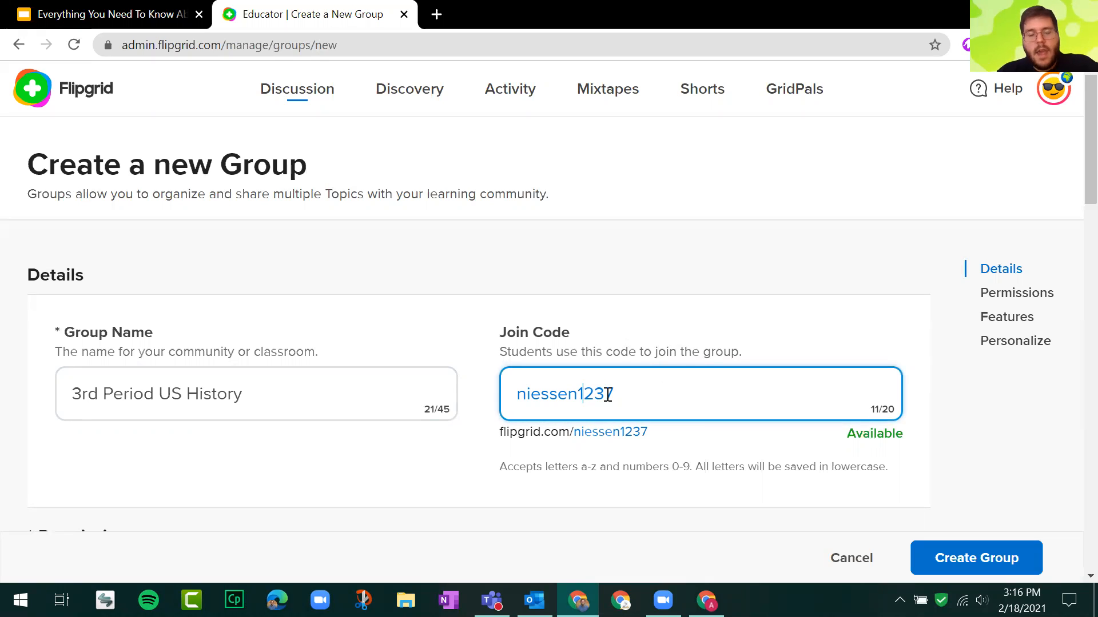
double_click(645, 398)
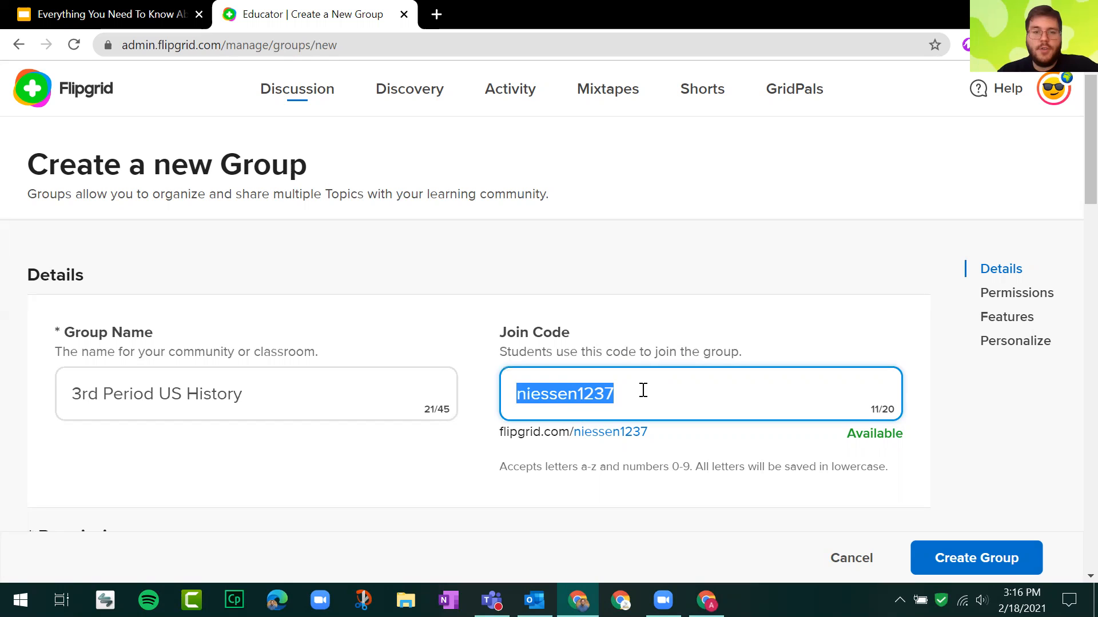
Show where students enter a join code on the Flipgrid home page in a separate tab, and close that tab.
click(435, 13)
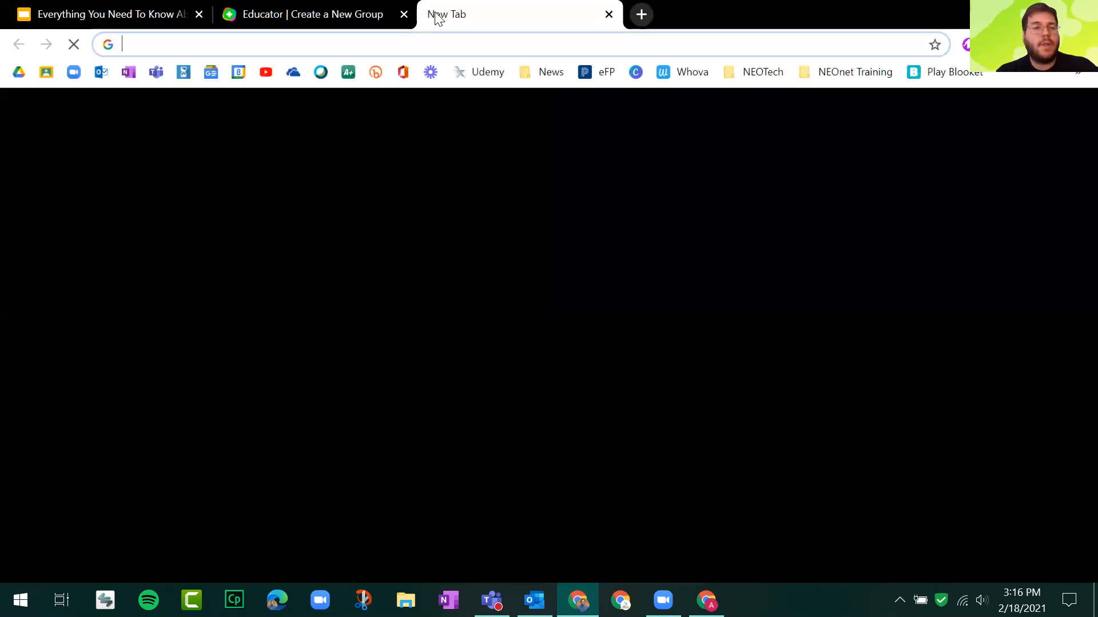
text(flip)
key(Return)
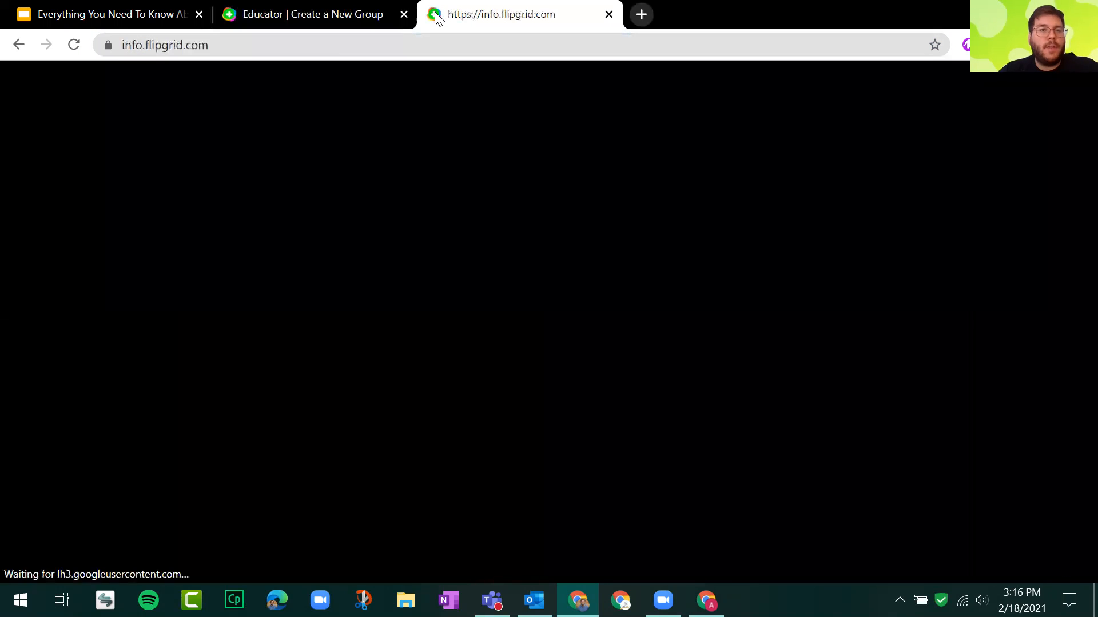
click(525, 149)
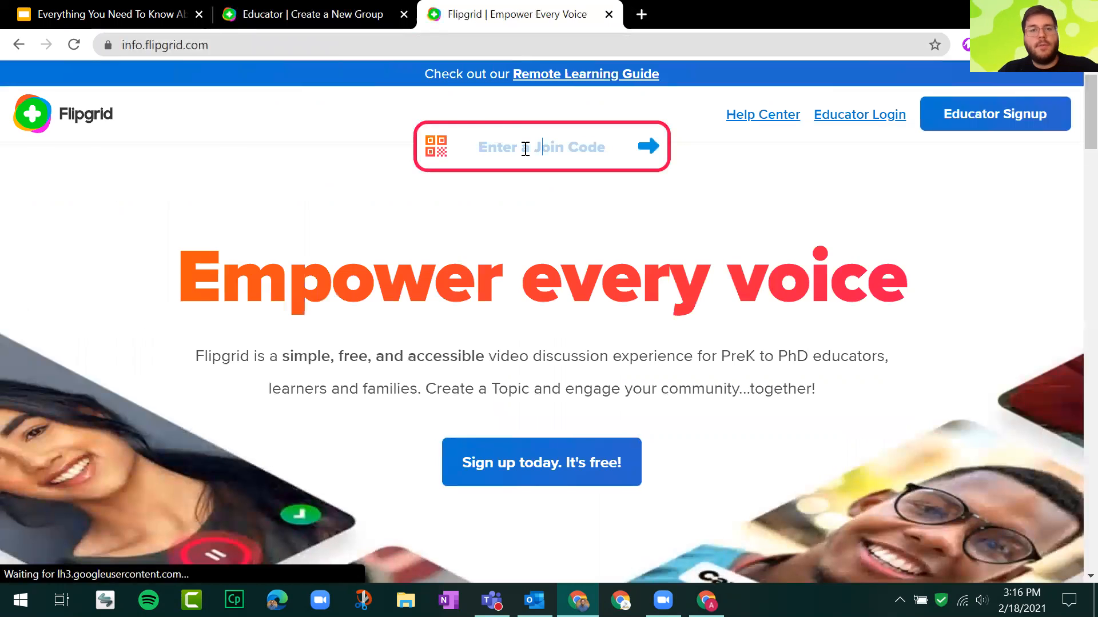
click(525, 149)
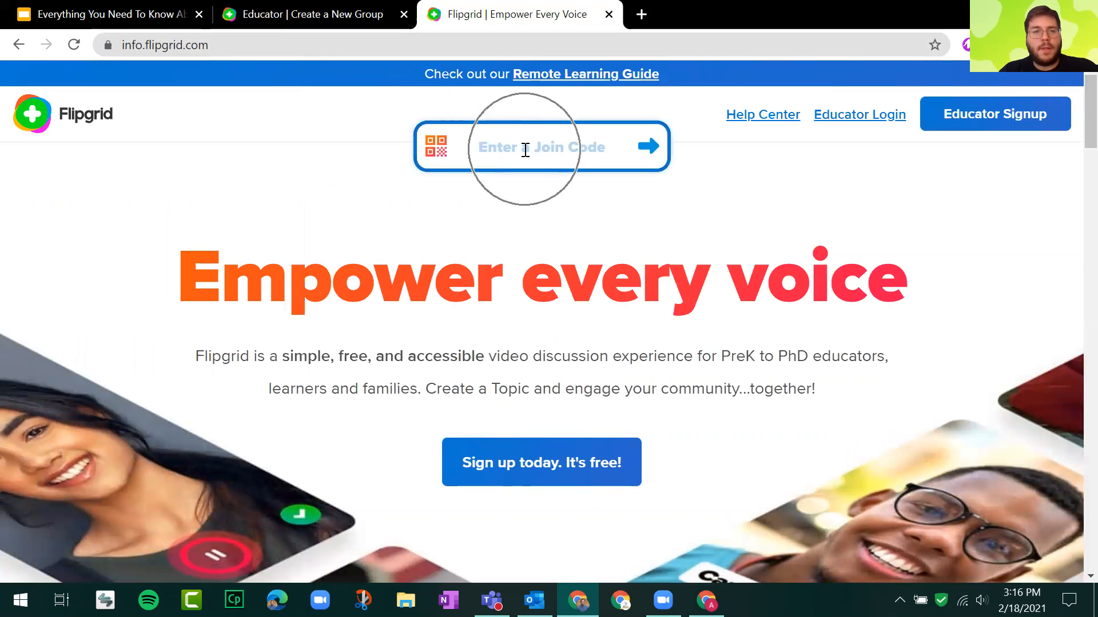
click(524, 150)
click(525, 150)
click(609, 14)
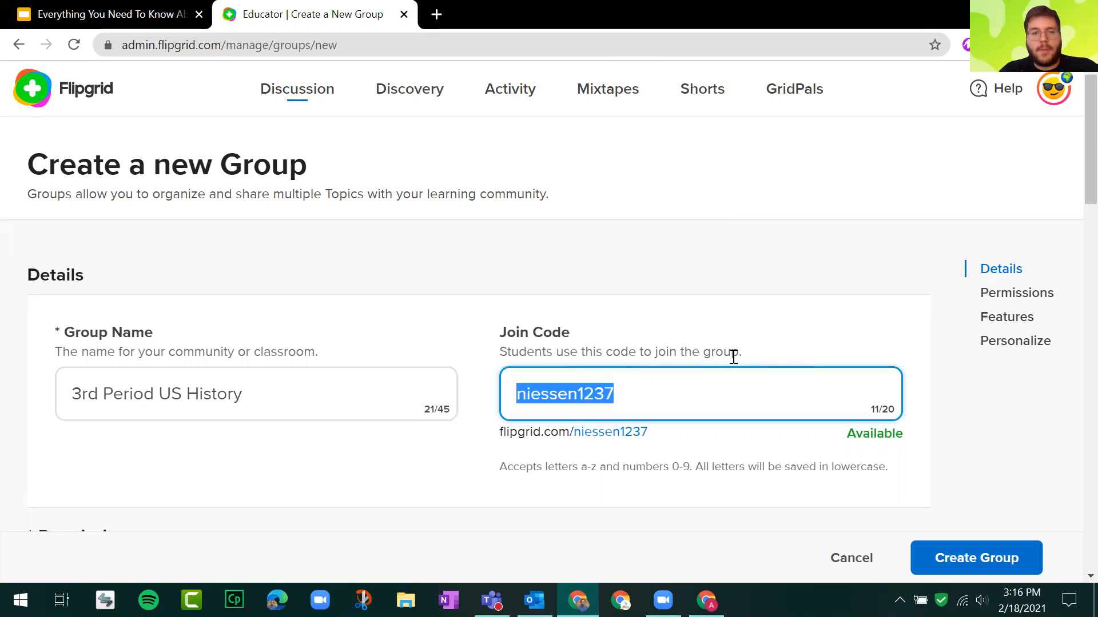
Replace the suggested join code with ushistory and highlight the availability message under the field.
click(706, 394)
key(ctrl)
key(ctrl)
key(ctrl)
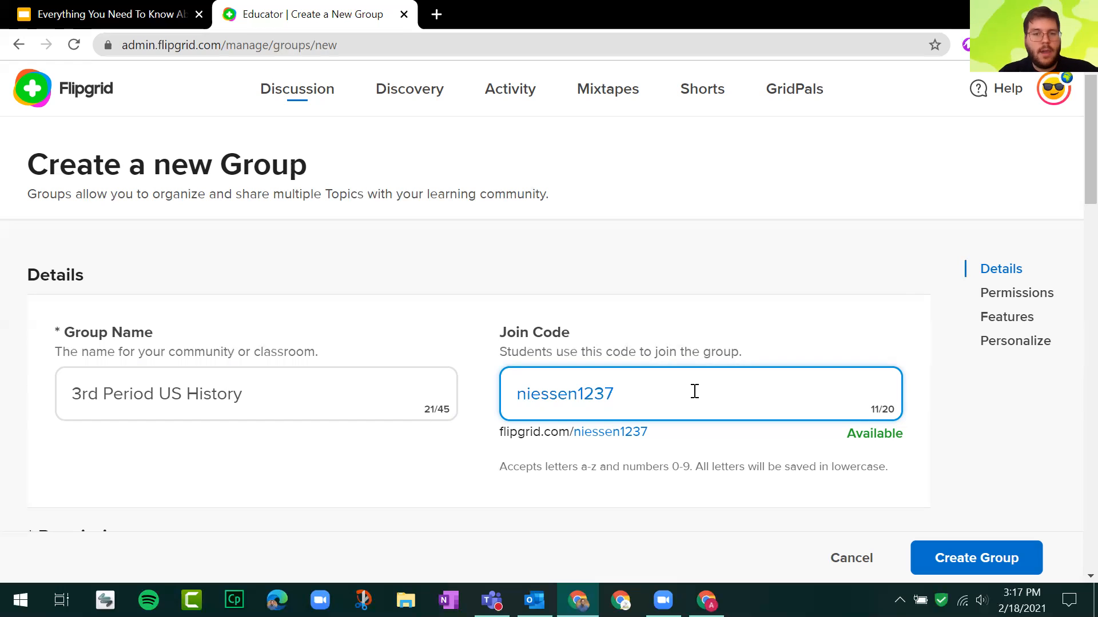
double_click(695, 392)
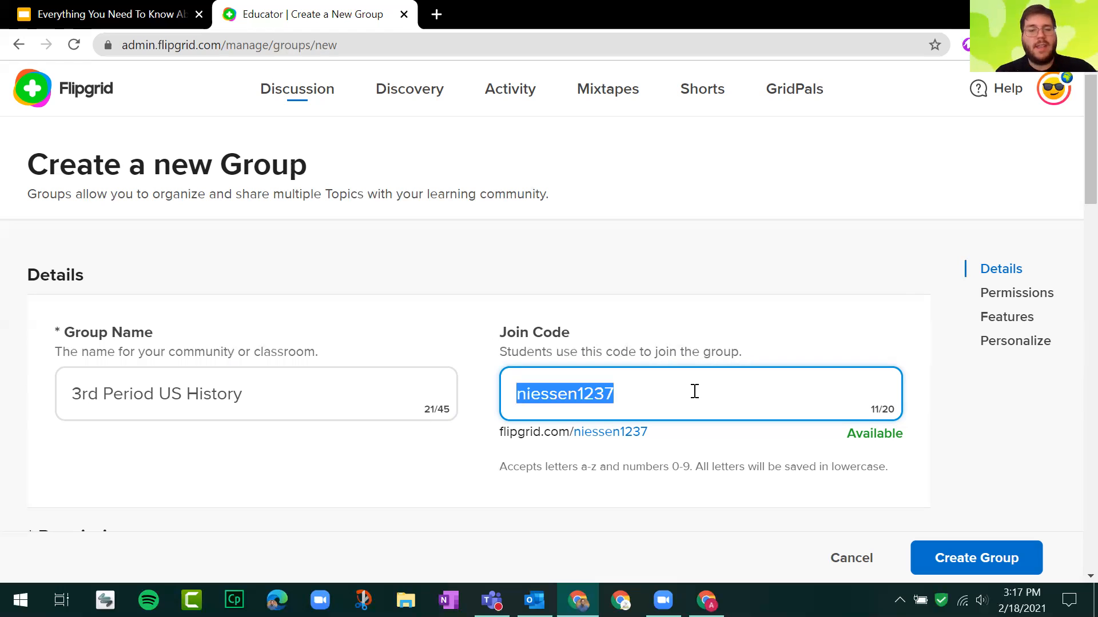
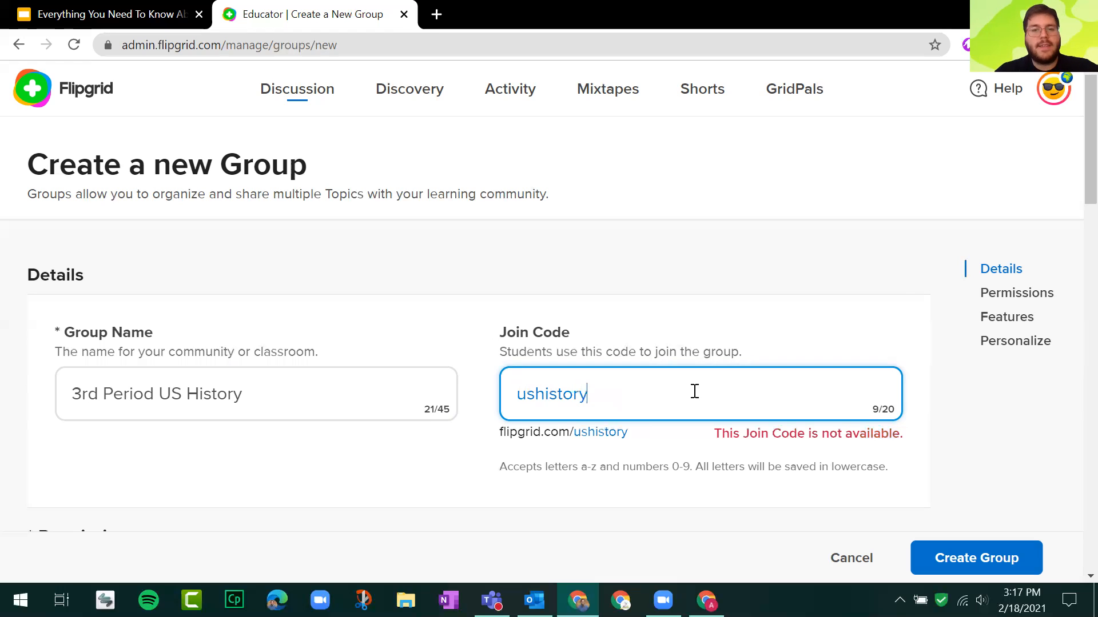
drag(722, 435, 901, 439)
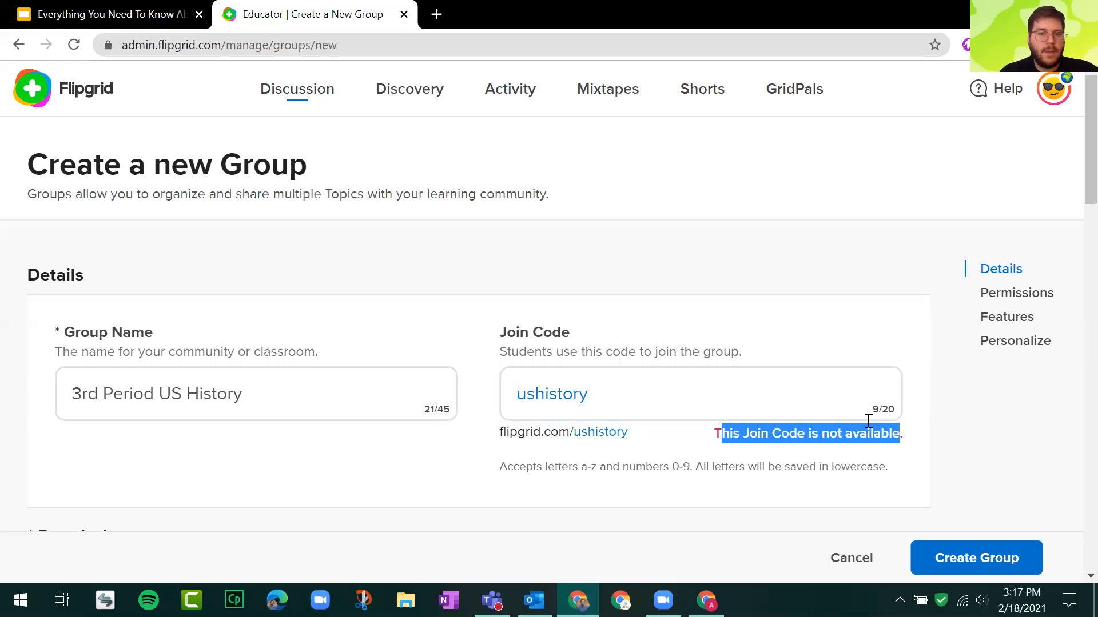
Prefix the ushistory join code with the teacher's surname and bring up the Permissions options for adding students.
click(521, 395)
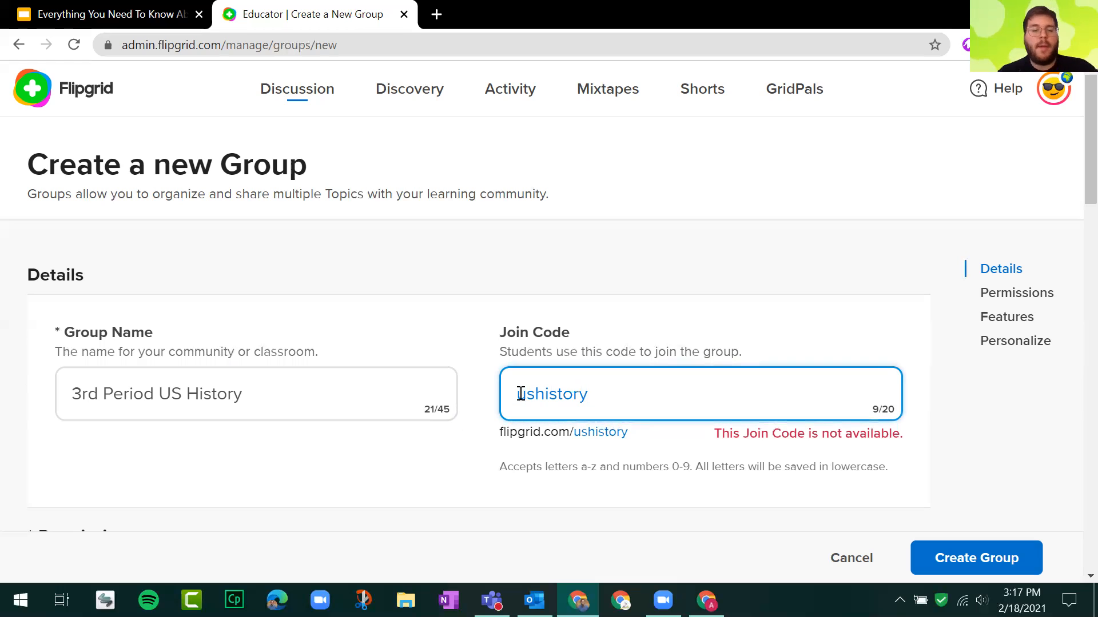
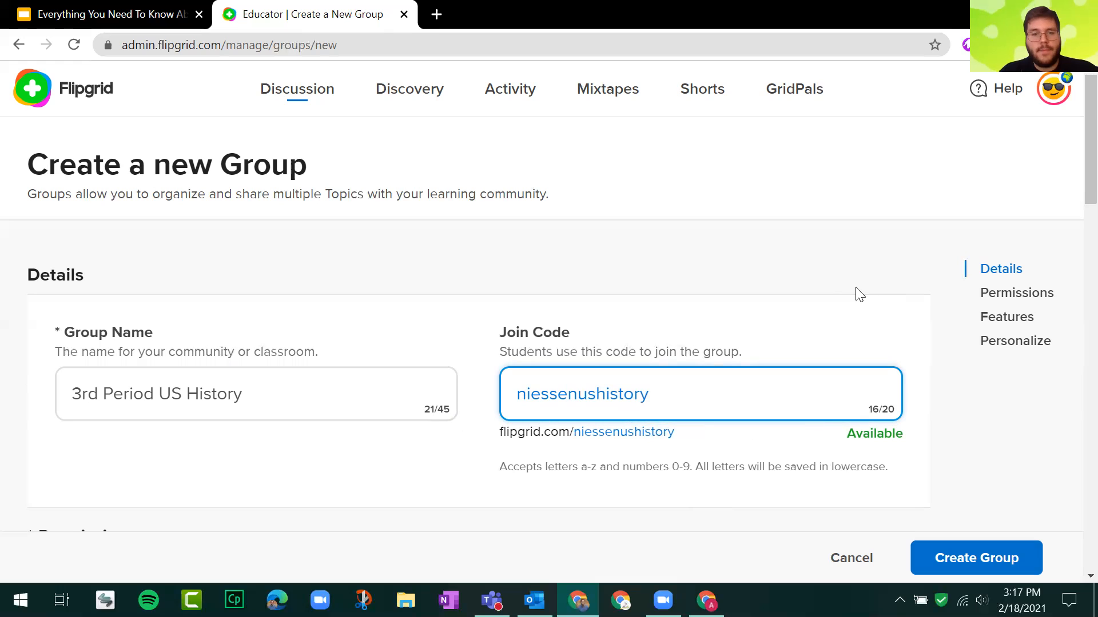
scroll(832, 290, down, 2)
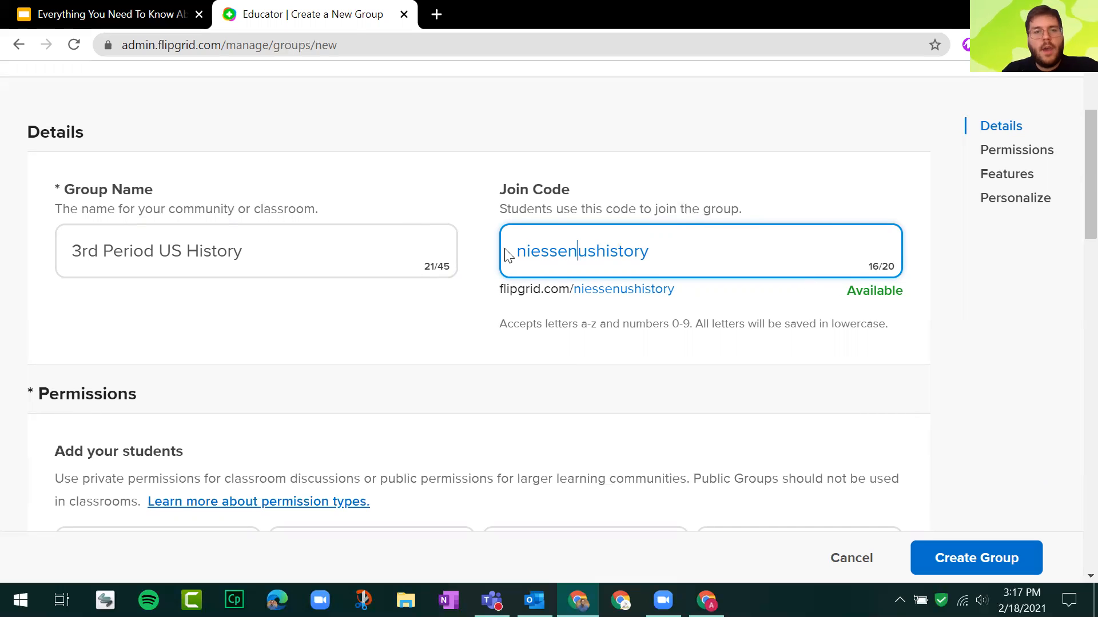
scroll(288, 246, down, 2)
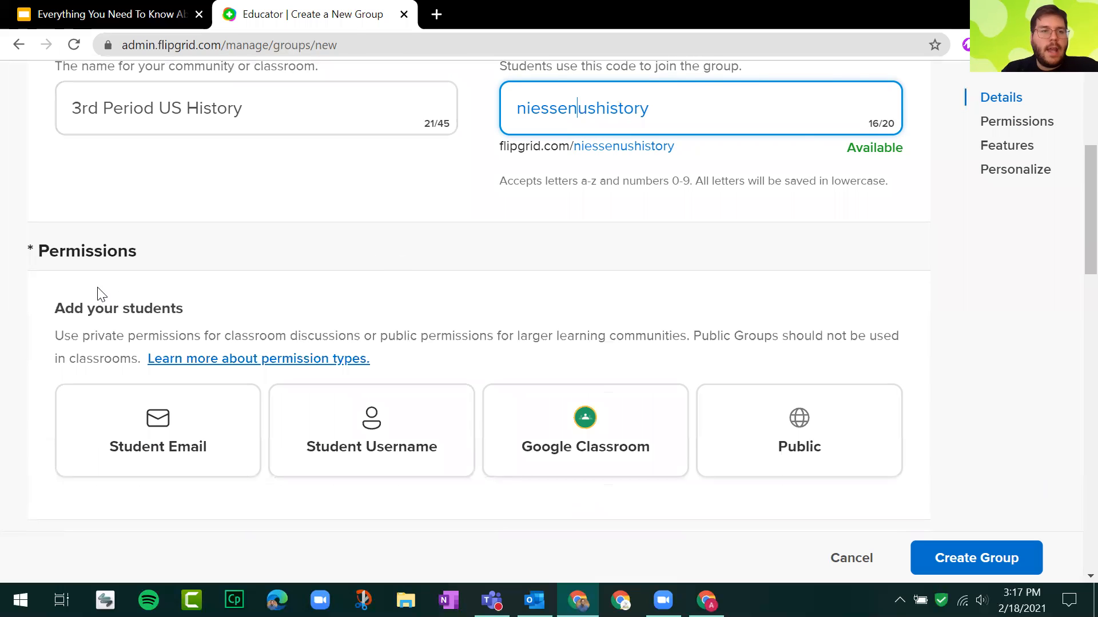
Highlight the Add your students explanation under Permissions, clear the highlight, and point out the Google Classroom and Public options.
click(51, 313)
drag(56, 309, 465, 357)
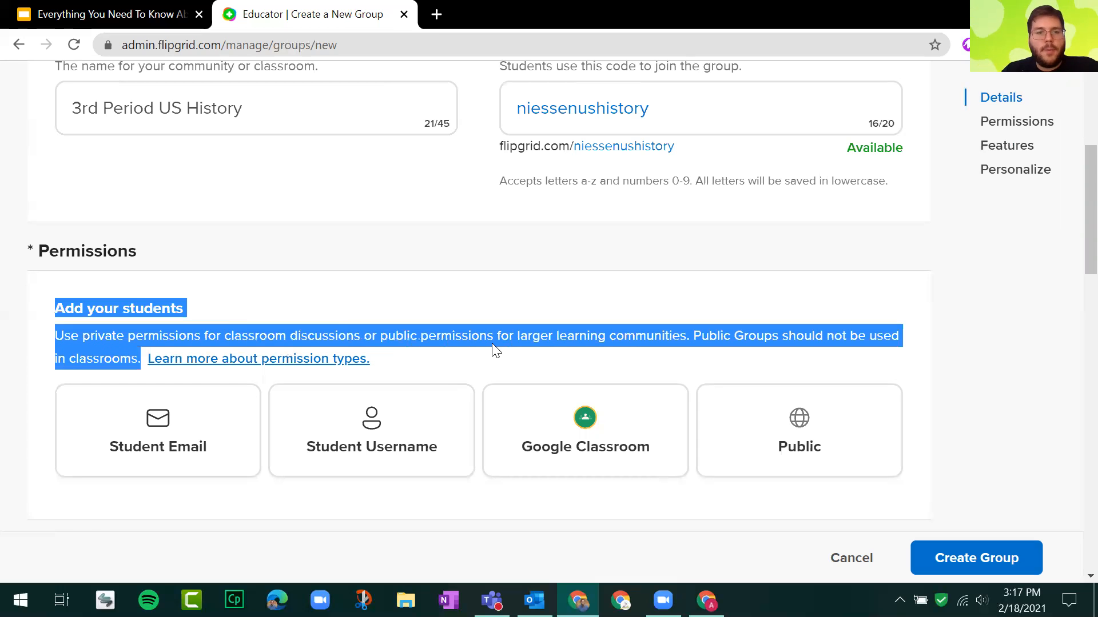
scroll(500, 336, down, 2)
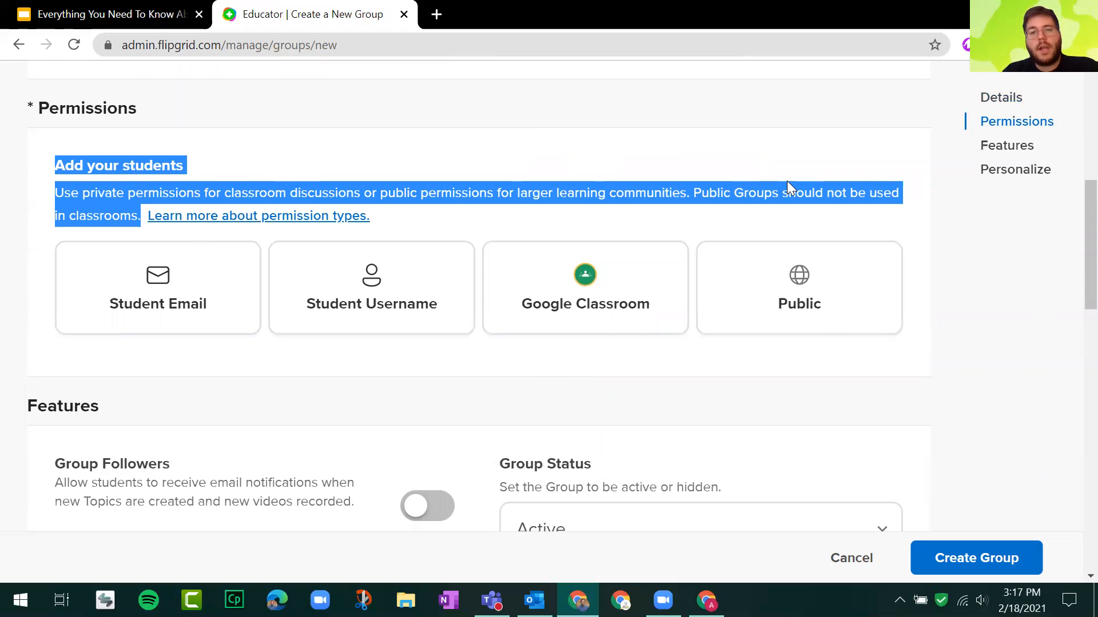
click(676, 236)
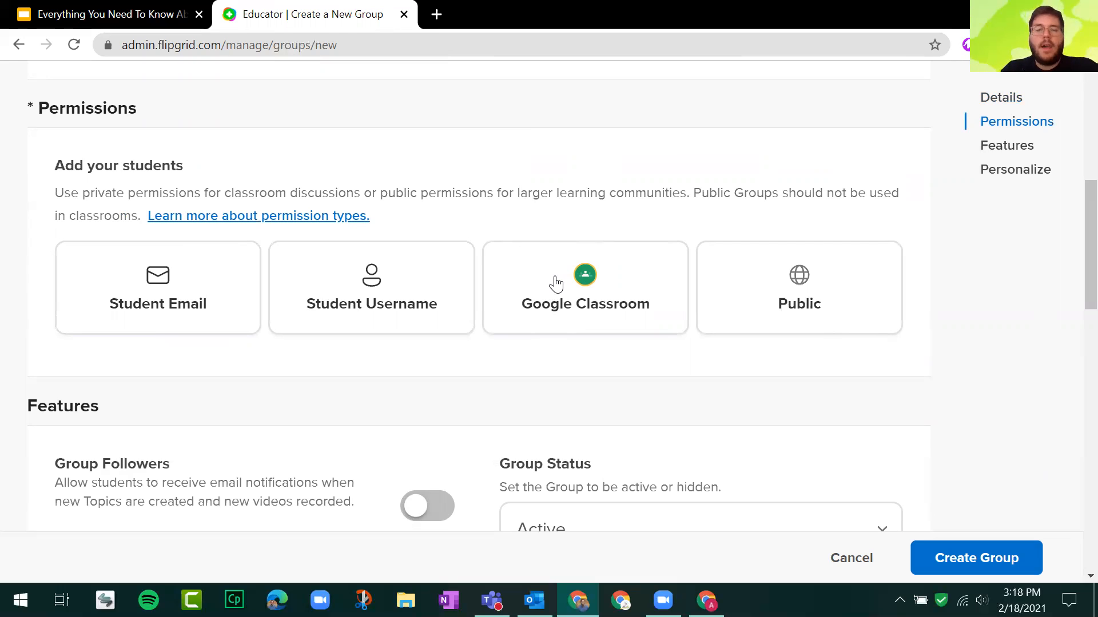
click(841, 310)
key(ctrl)
key(ctrl)
key(ctrl)
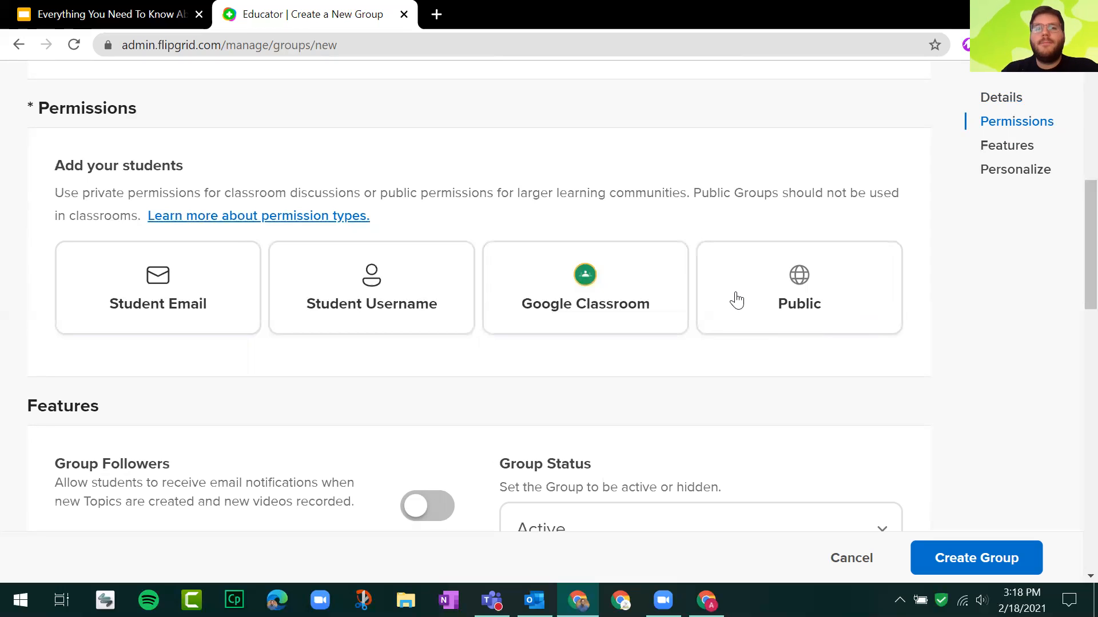
Choose Student Email as the permission type and highlight the word domains in its instructions.
click(199, 307)
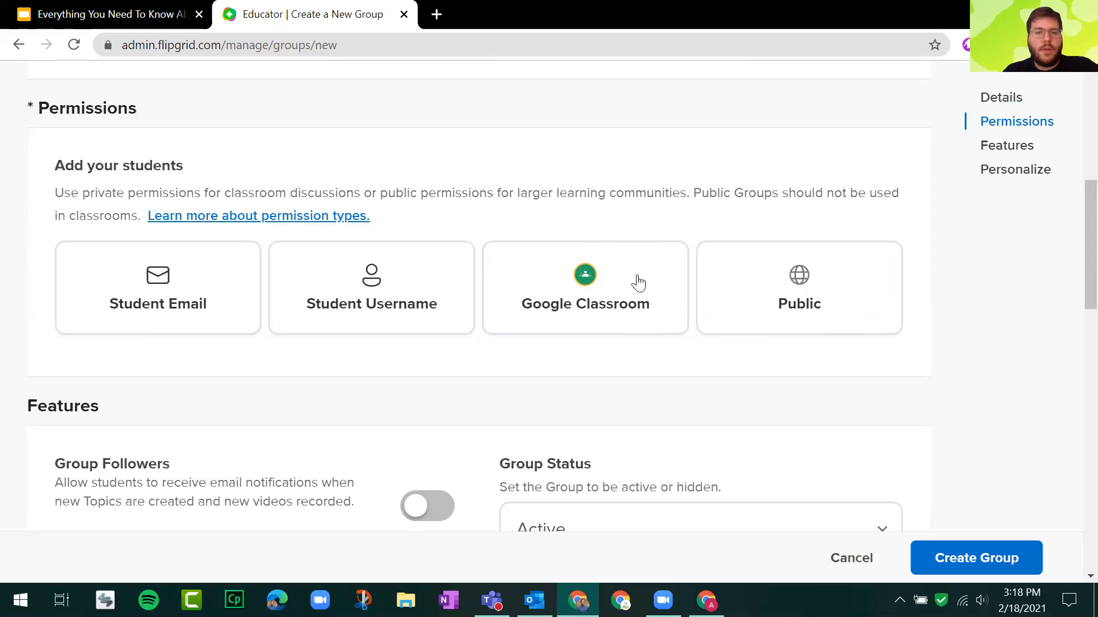
click(189, 290)
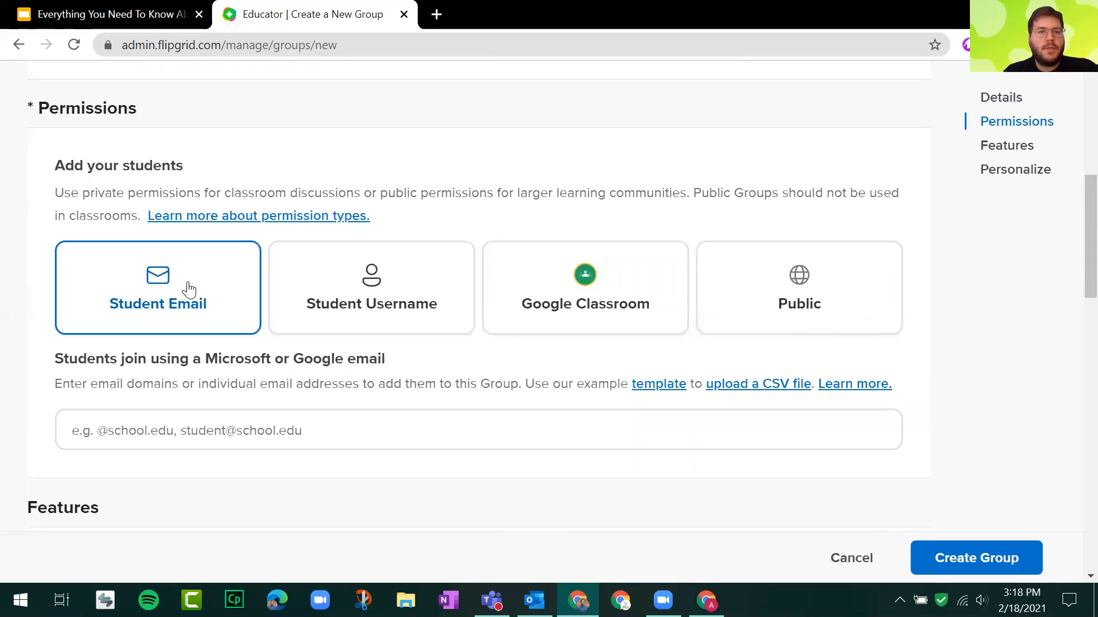
drag(48, 360, 902, 386)
click(160, 393)
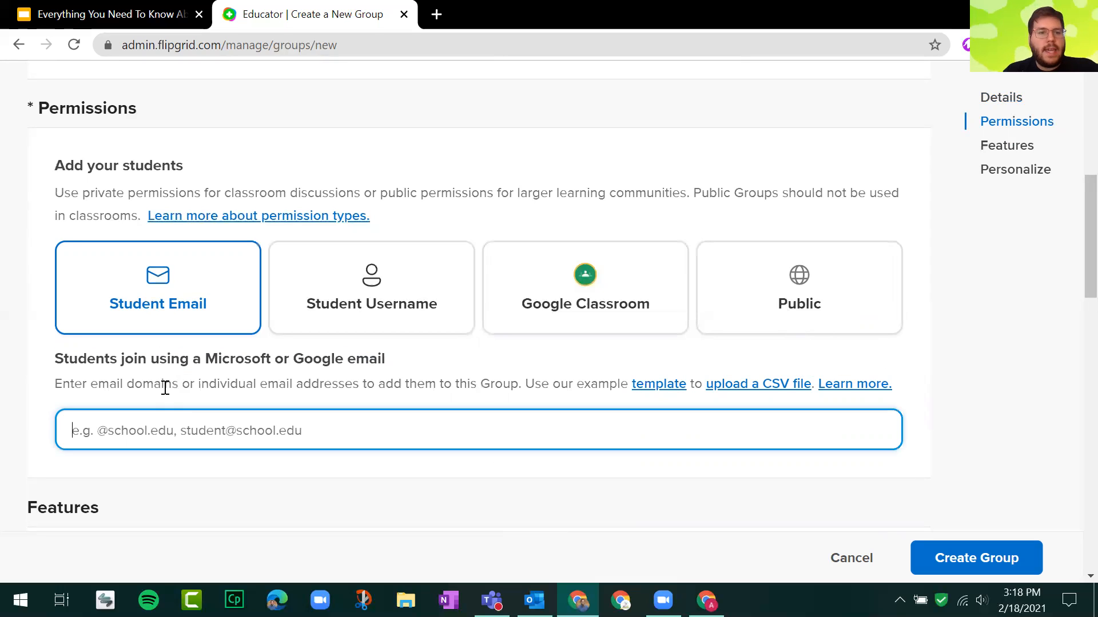
double_click(159, 386)
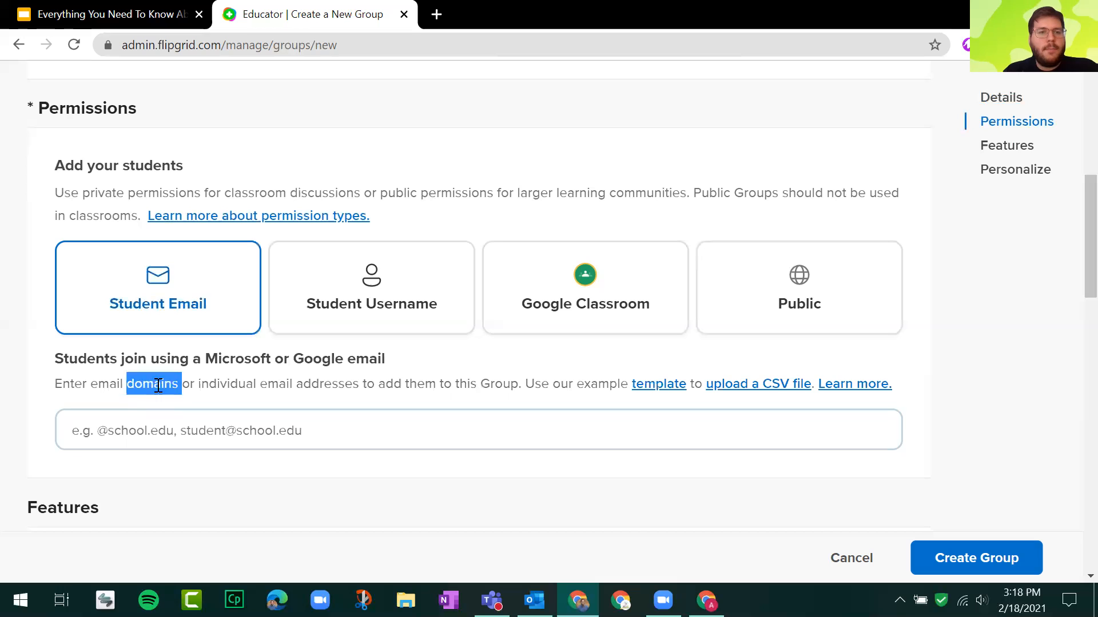
click(159, 386)
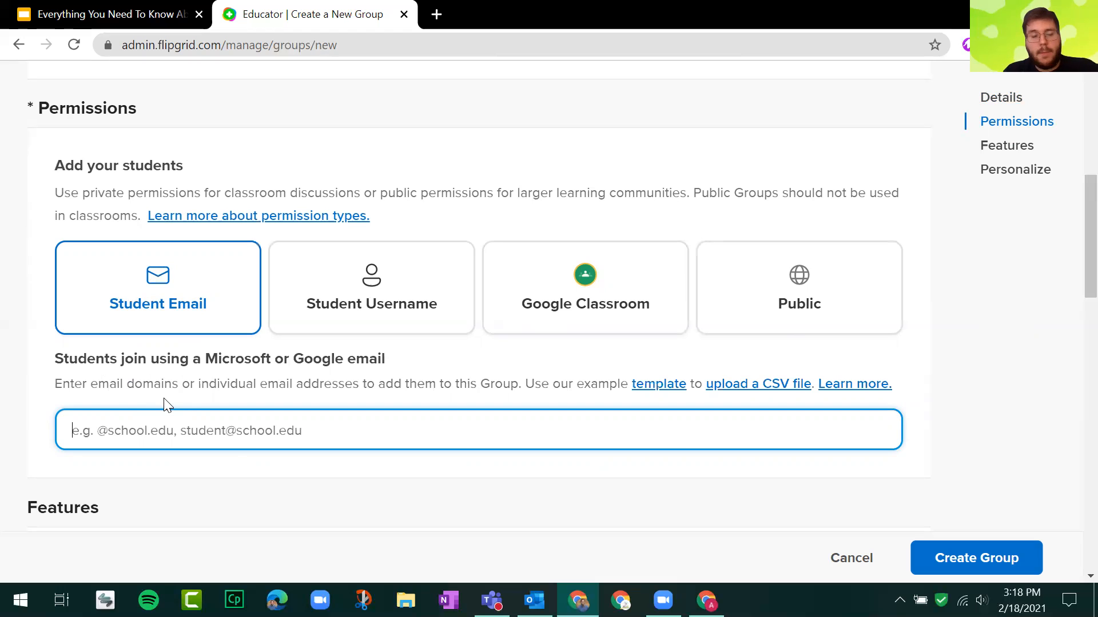
click(167, 436)
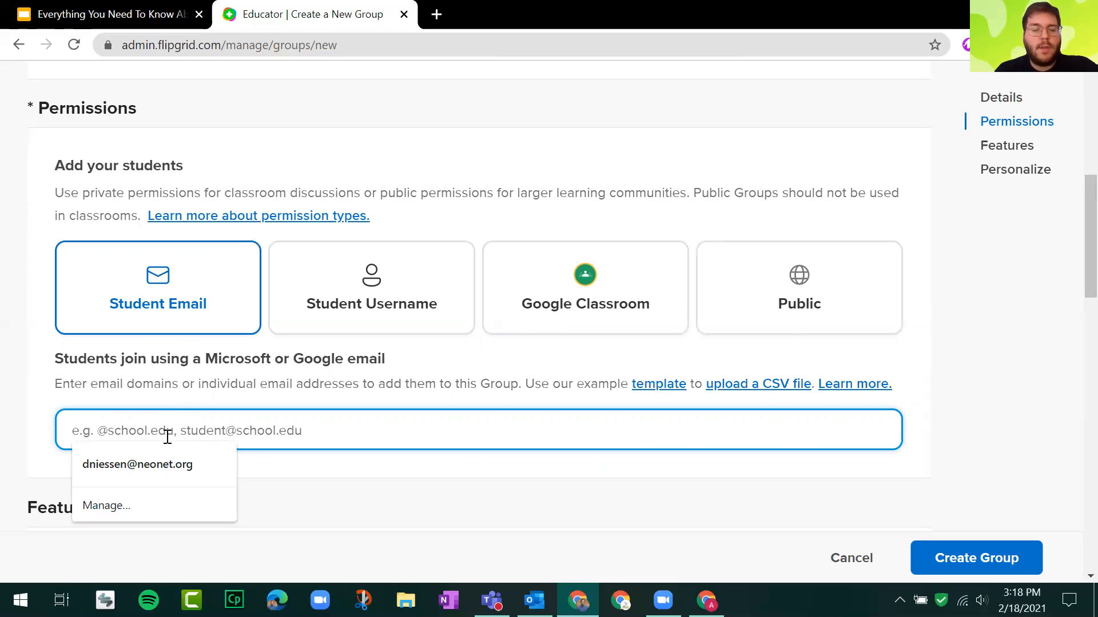
text(@myschol)
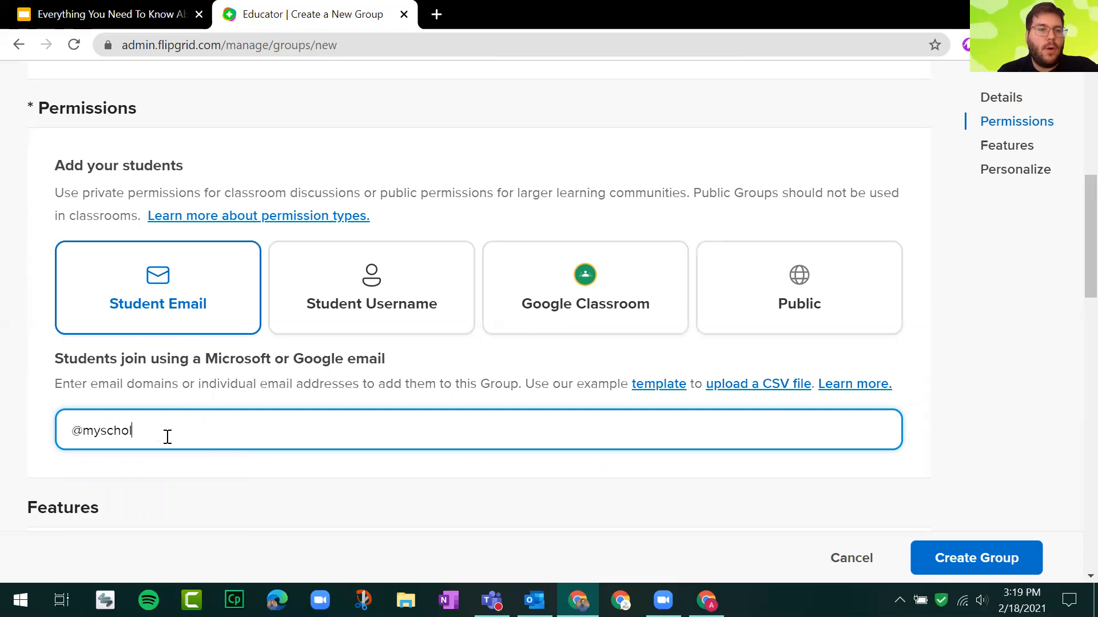
key(BackSpace)
text(oo.org)
key(Return)
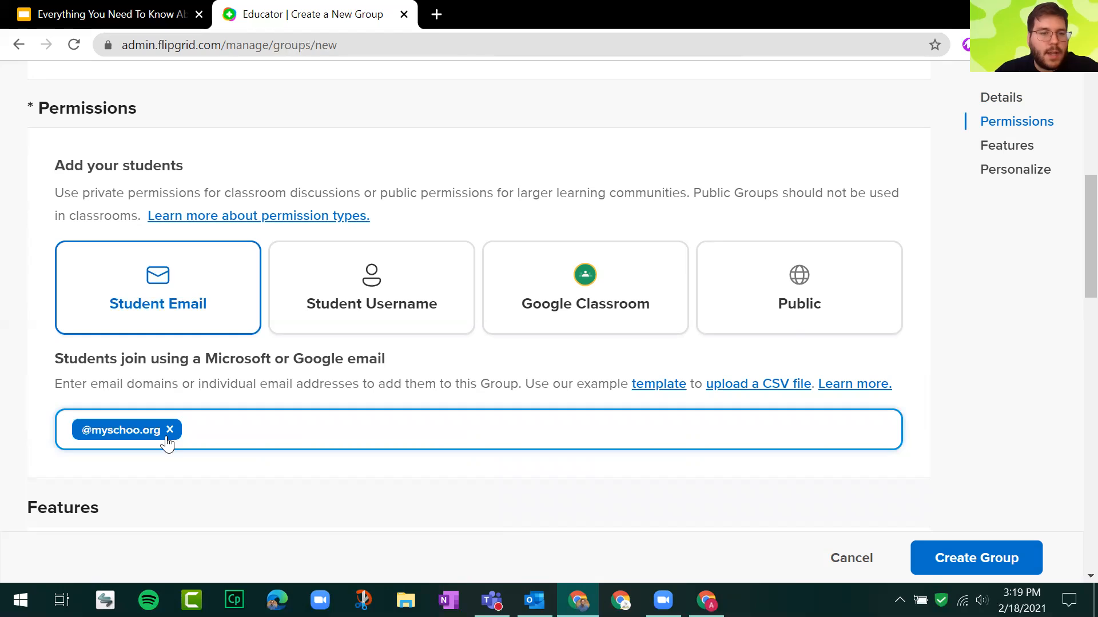
click(170, 430)
text(@)
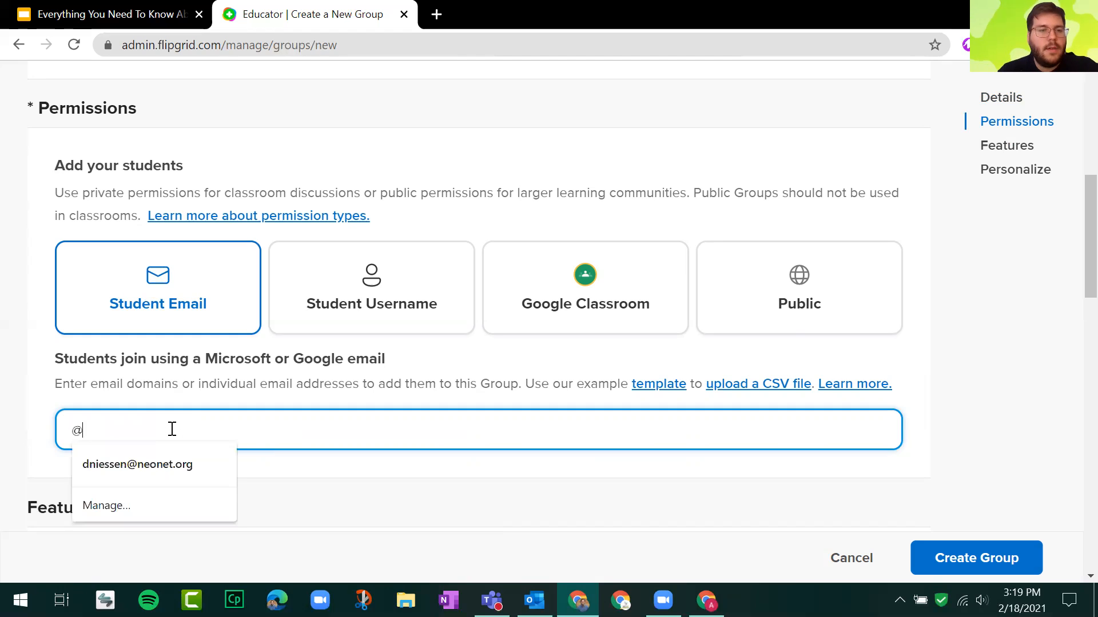
text(myschool.org)
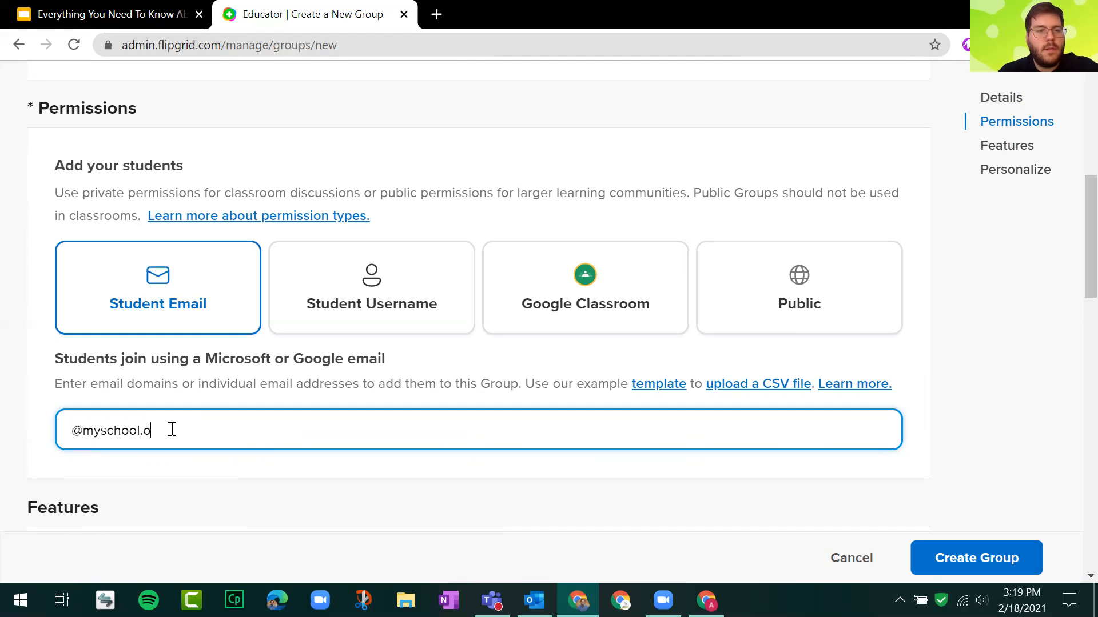
key(Return)
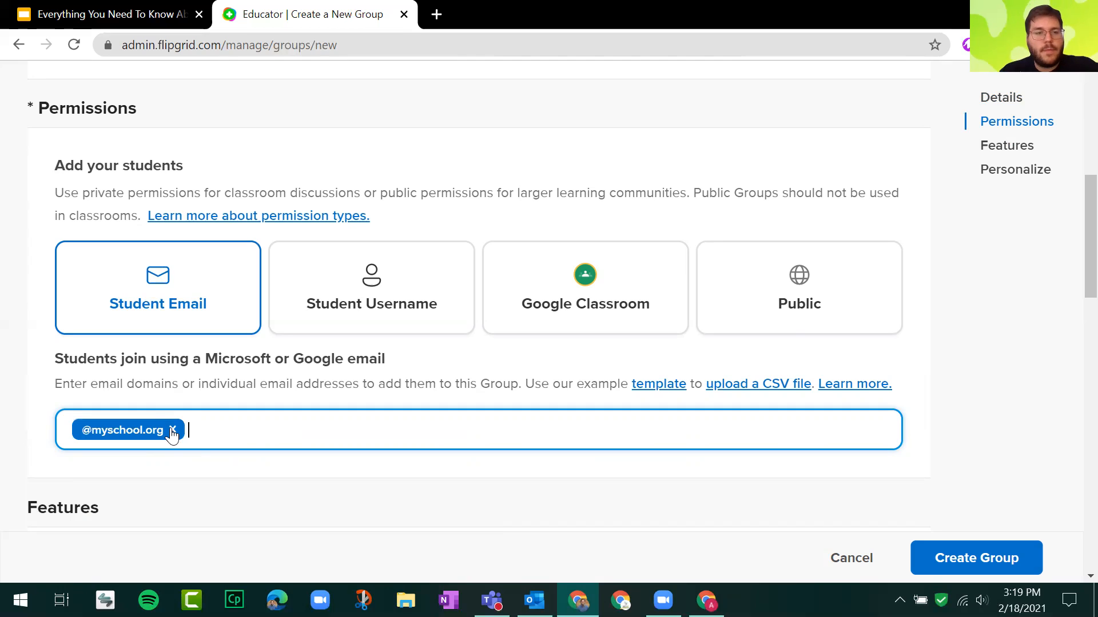
click(172, 431)
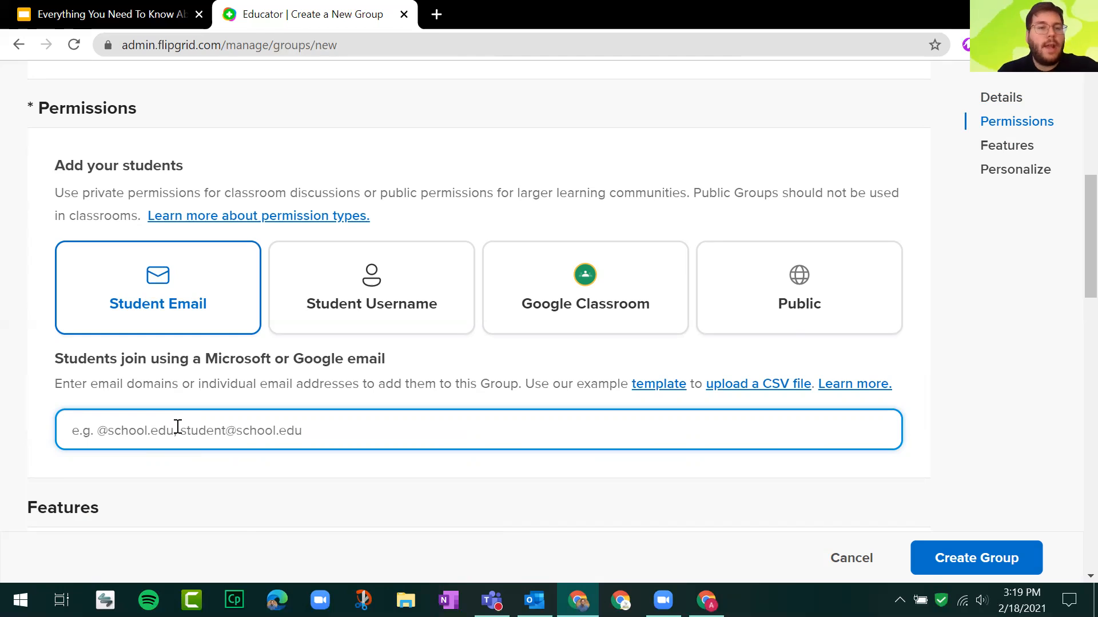
text(@neonet.org)
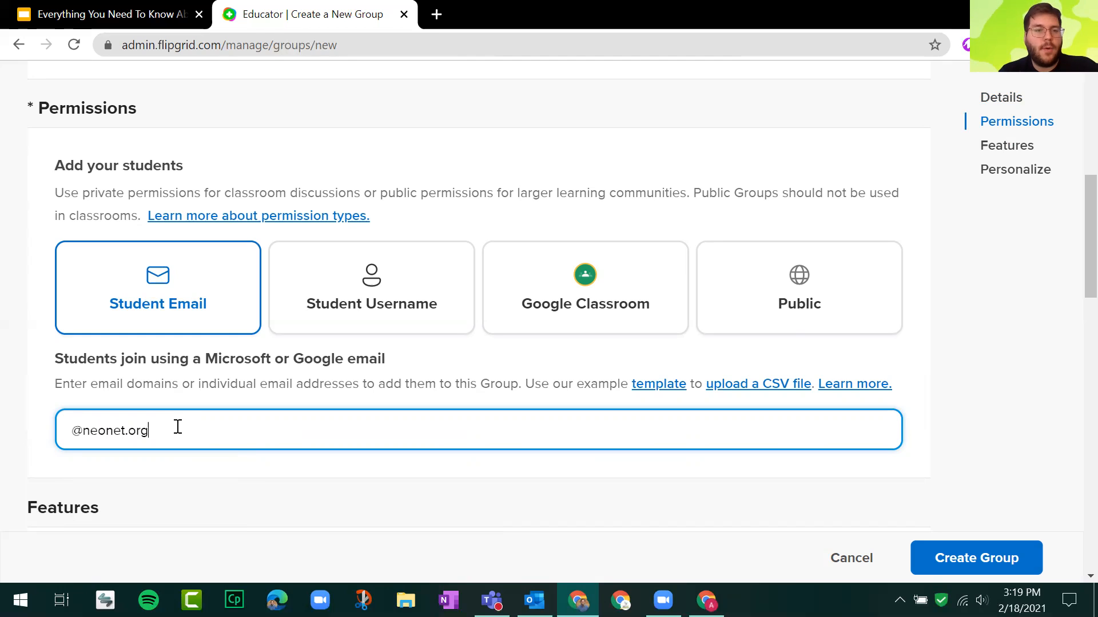
key(Return)
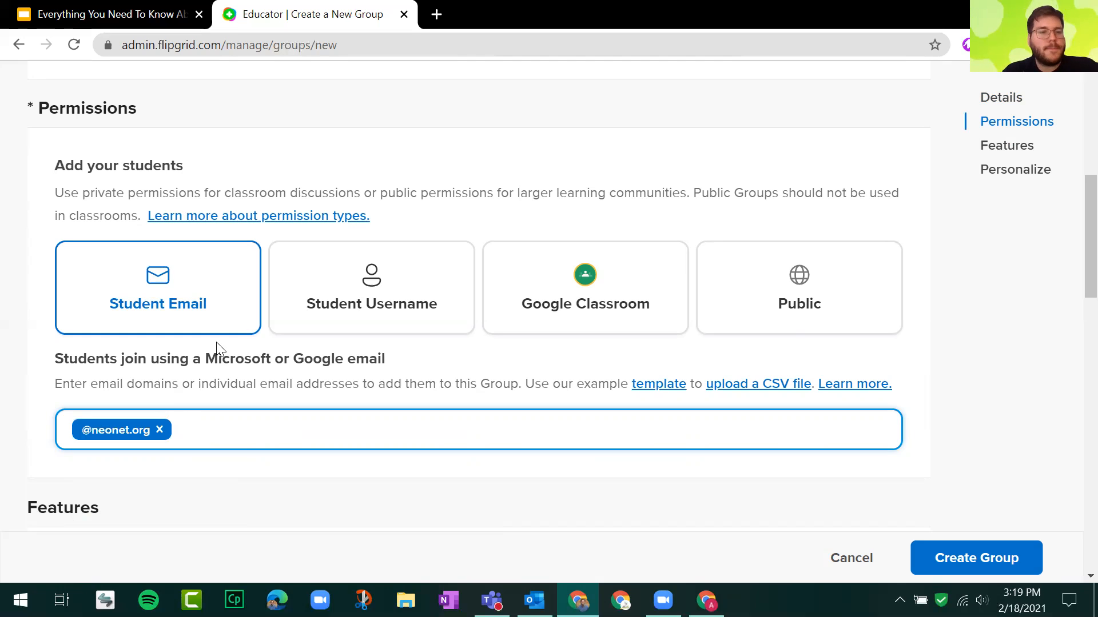
Examine the Group Followers setting and the Group Status choices under Features.
scroll(240, 325, down, 3)
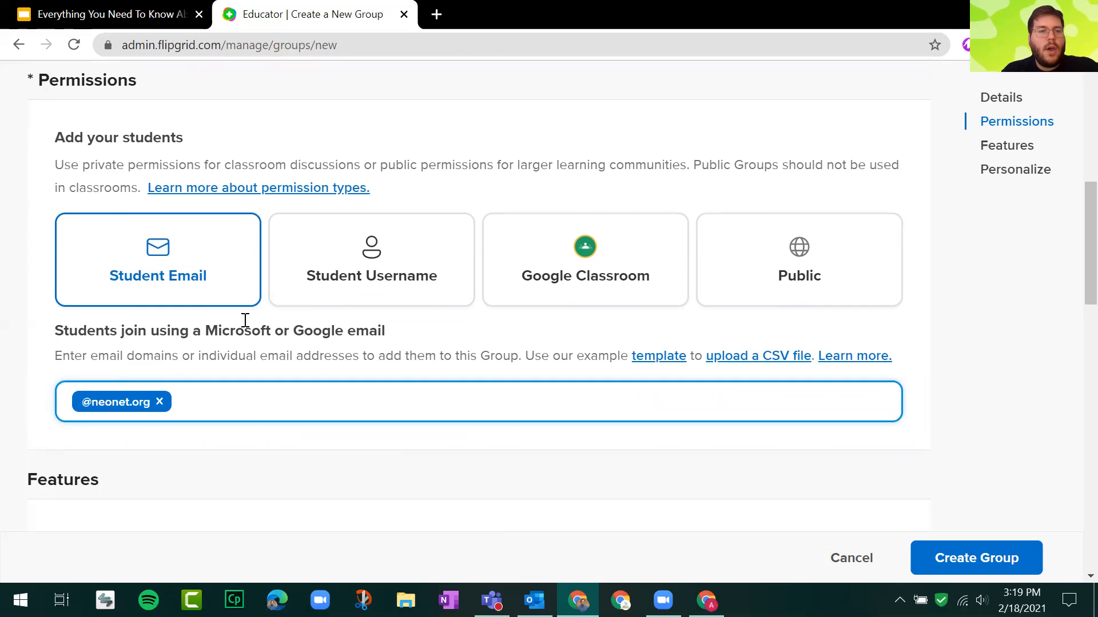
scroll(257, 240, down, 3)
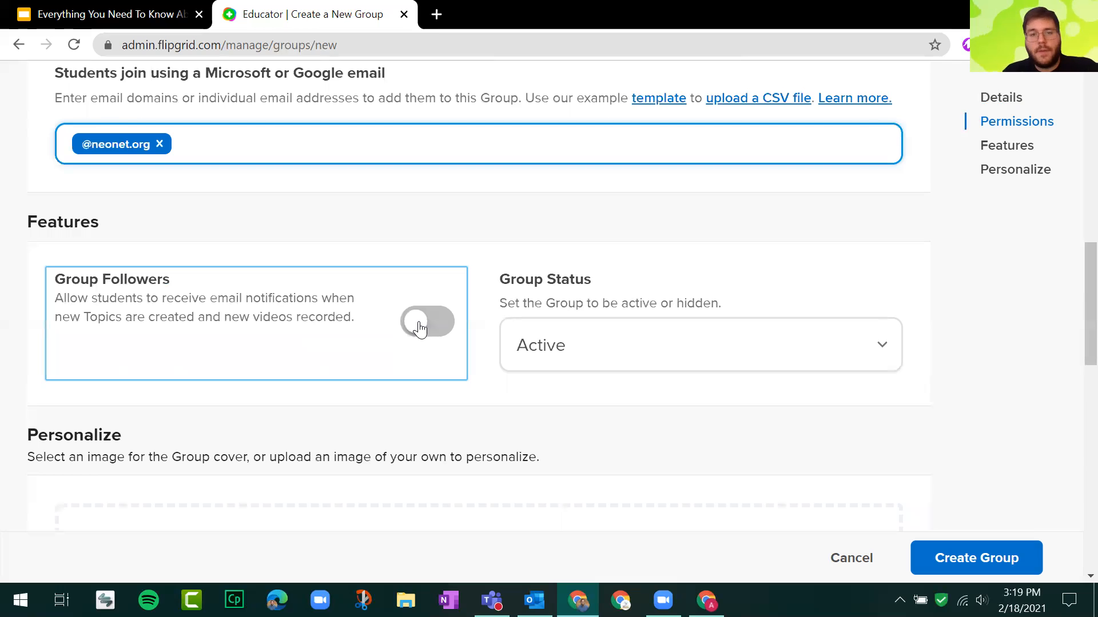
click(677, 356)
click(731, 279)
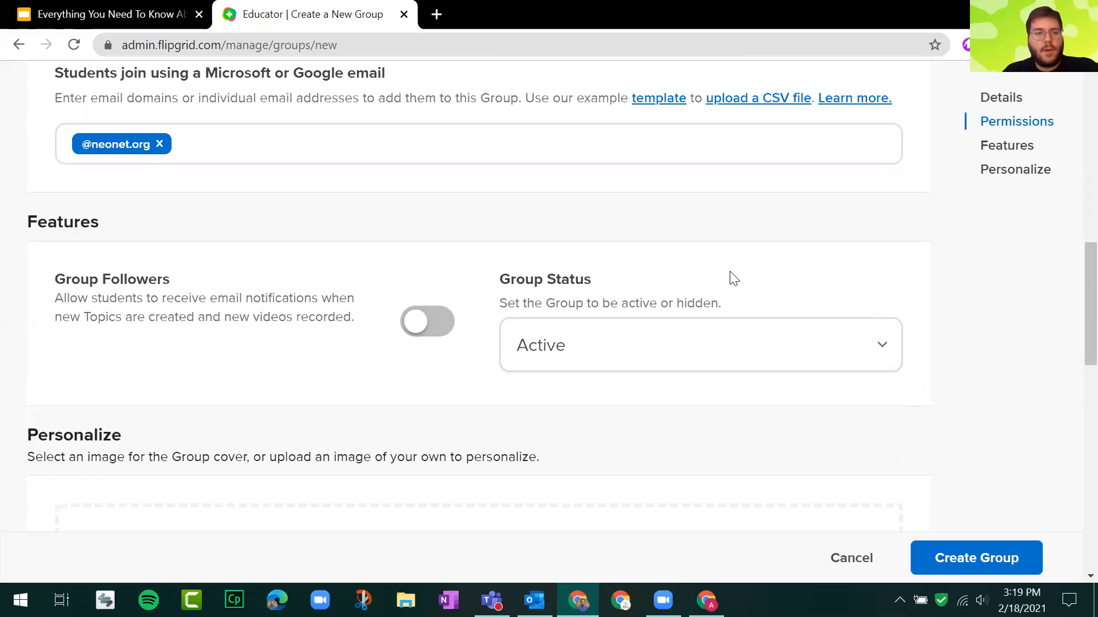
Browse the Nature, People and Textures cover images and choose the texture with blue mountains and a pink sun.
scroll(732, 278, down, 5)
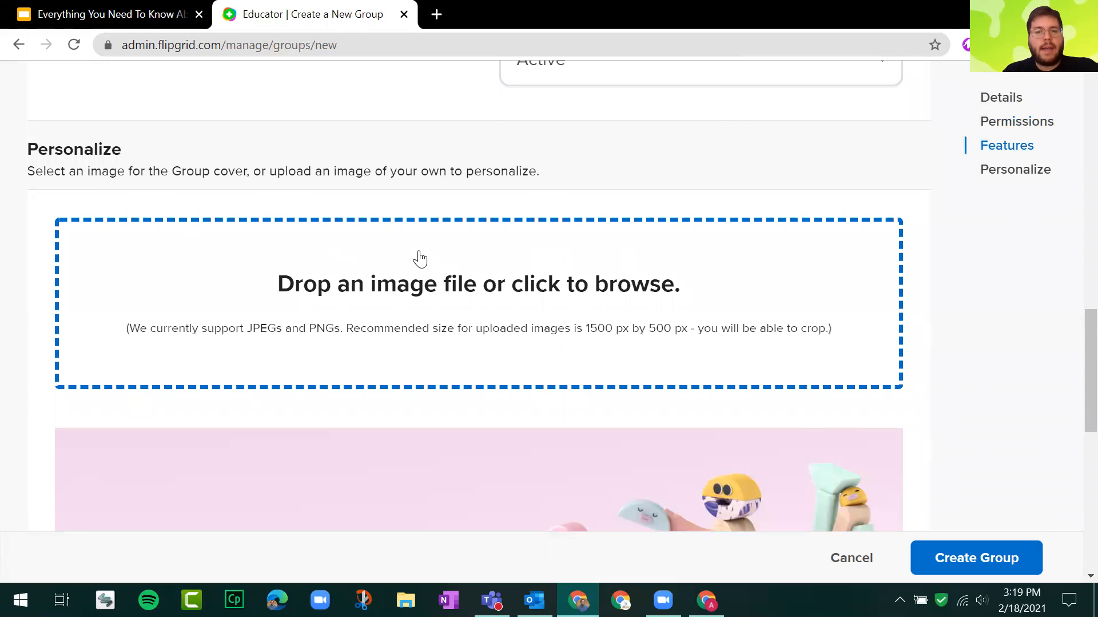
scroll(417, 257, down, 2)
scroll(375, 179, down, 5)
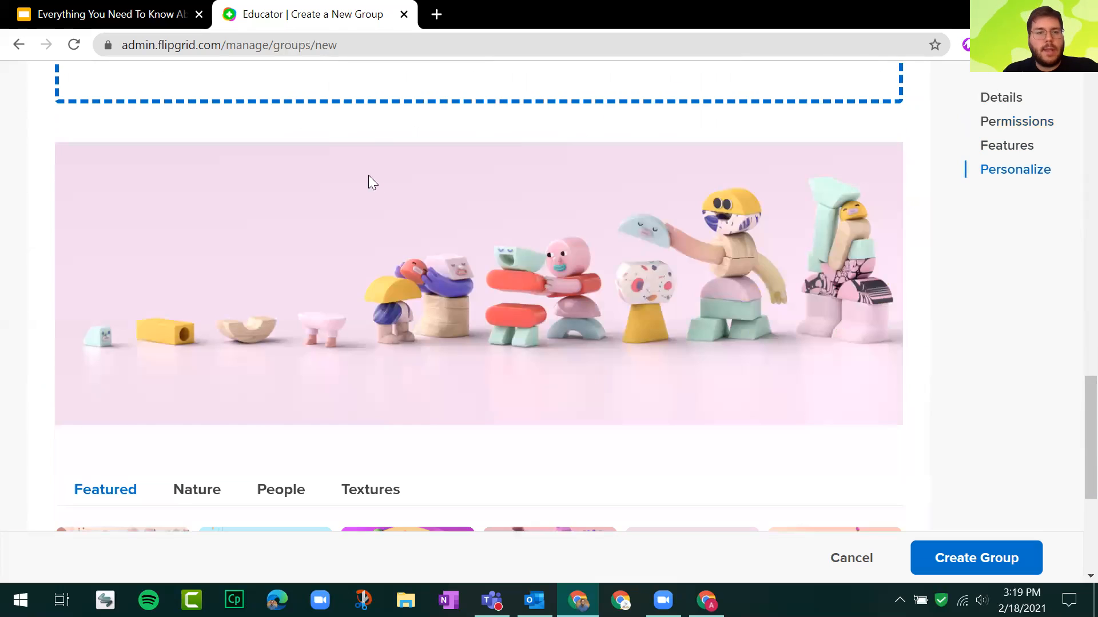
scroll(255, 283, down, 2)
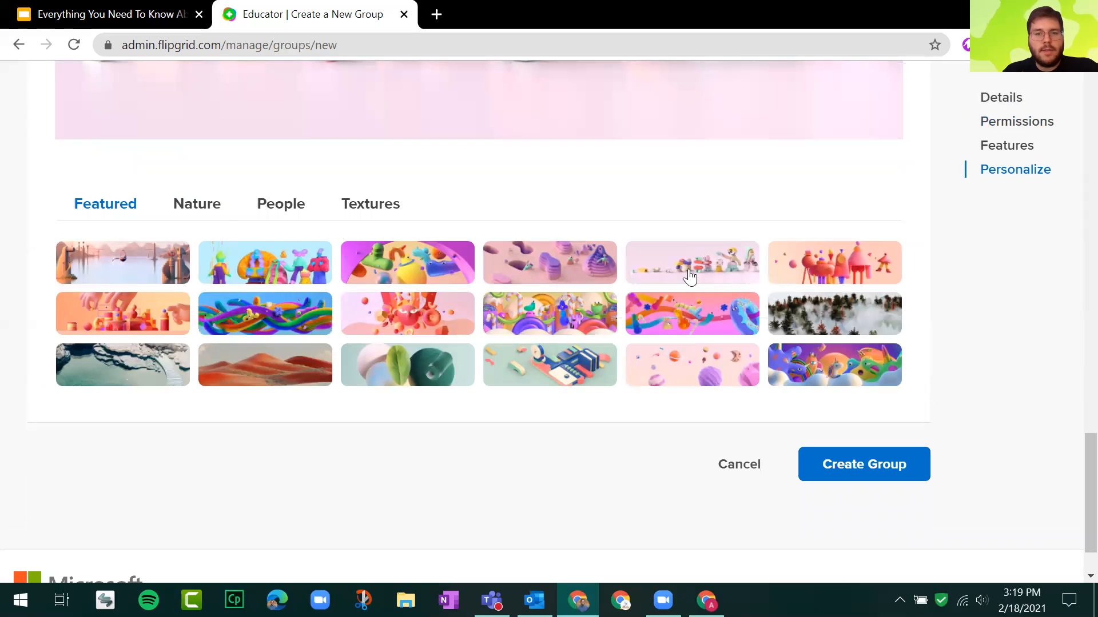
click(203, 213)
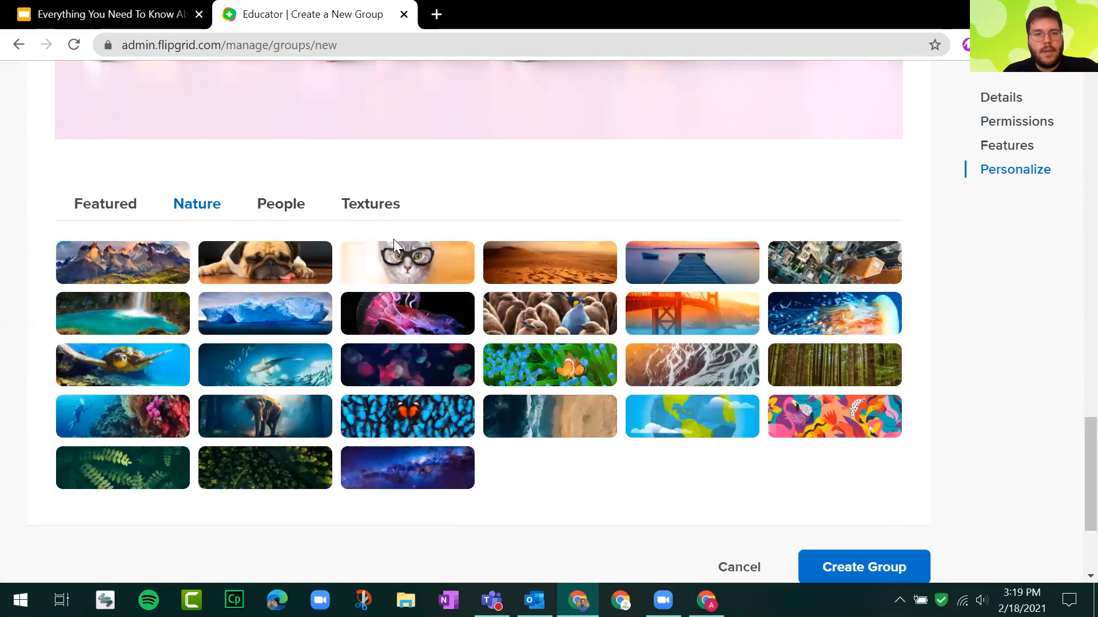
click(300, 210)
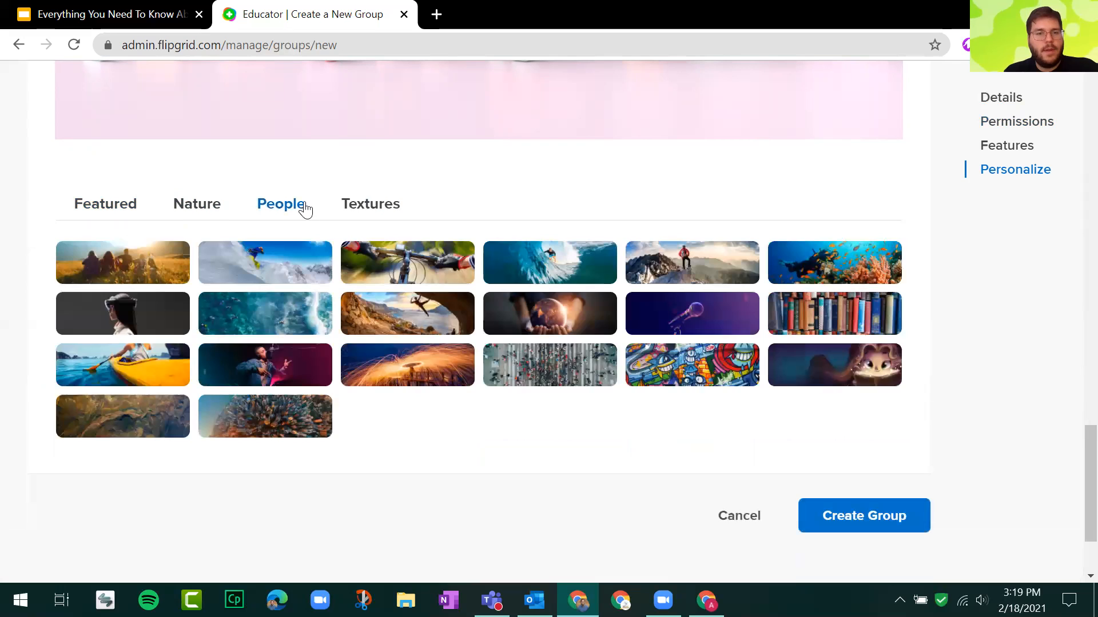
click(393, 210)
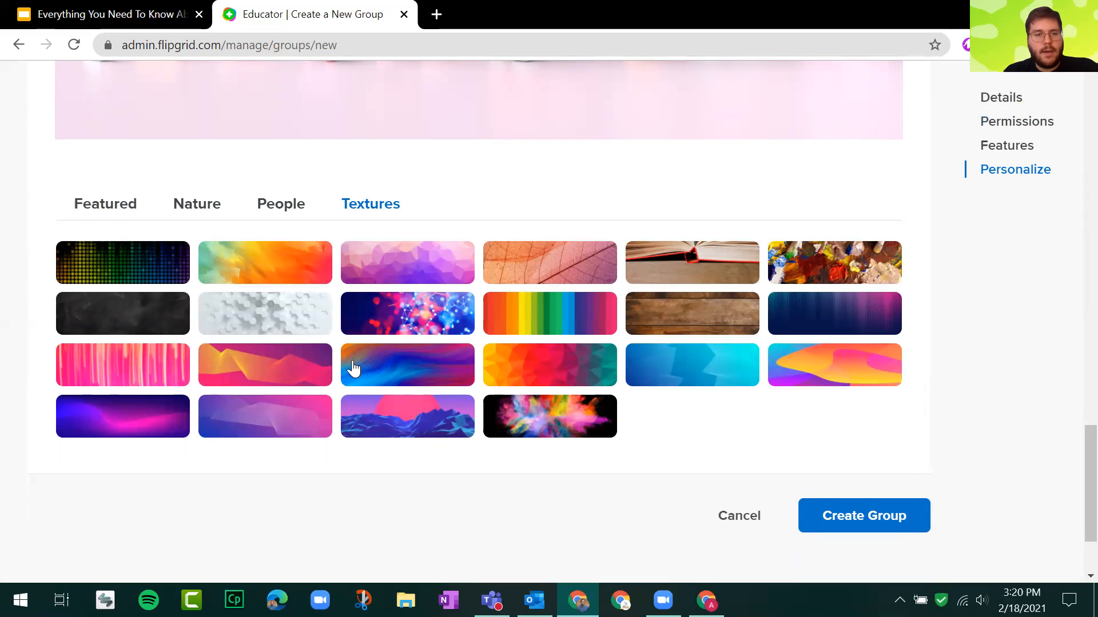
click(409, 427)
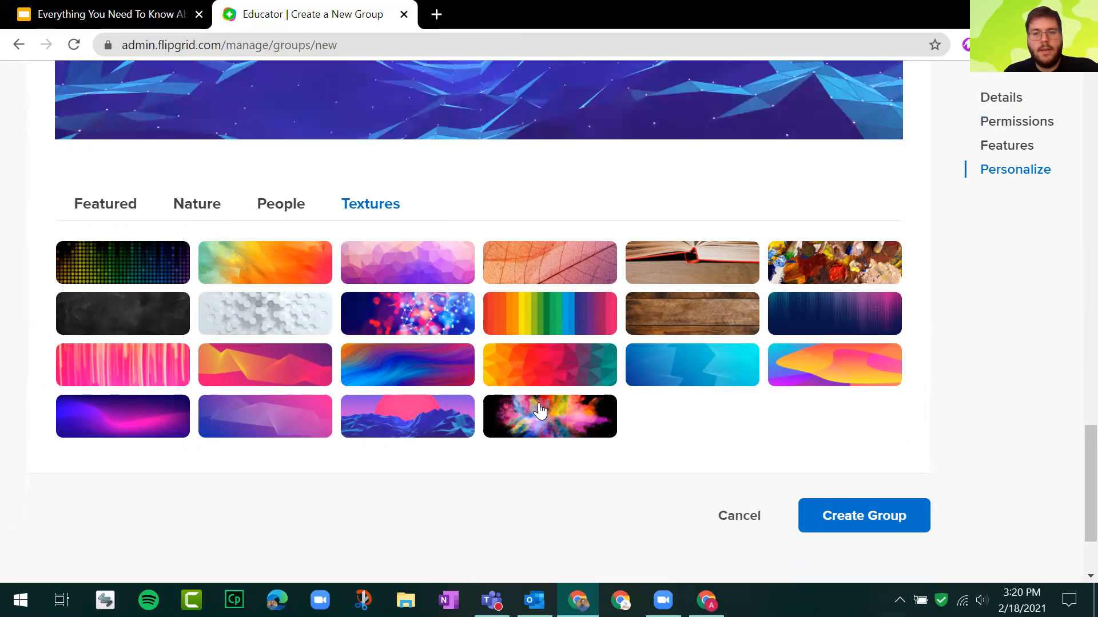
Examine the chosen cover preview, the recommended size for uploaded images, and the Features settings above.
scroll(711, 429, up, 5)
scroll(717, 321, up, 3)
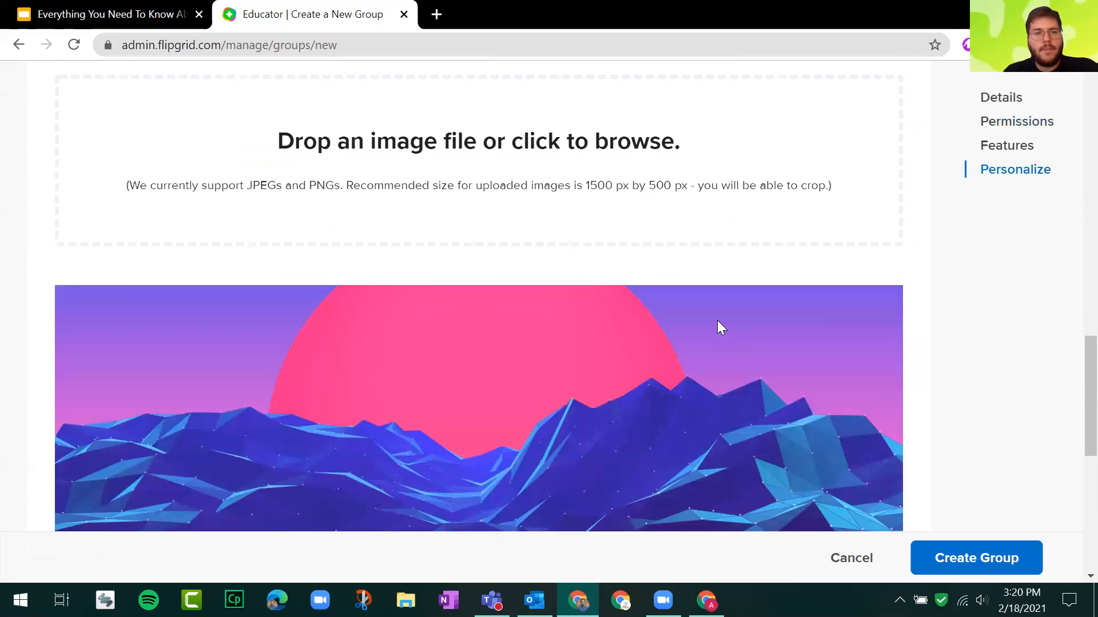
scroll(650, 355, up, 3)
key(ctrl)
key(ctrl)
key(ctrl)
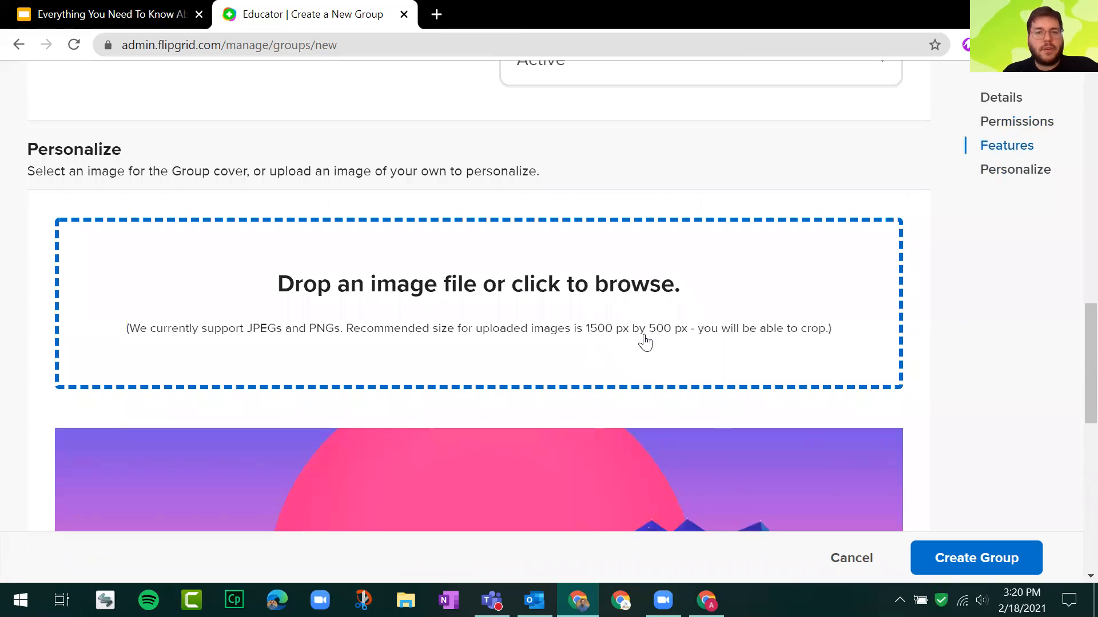
key(ctrl)
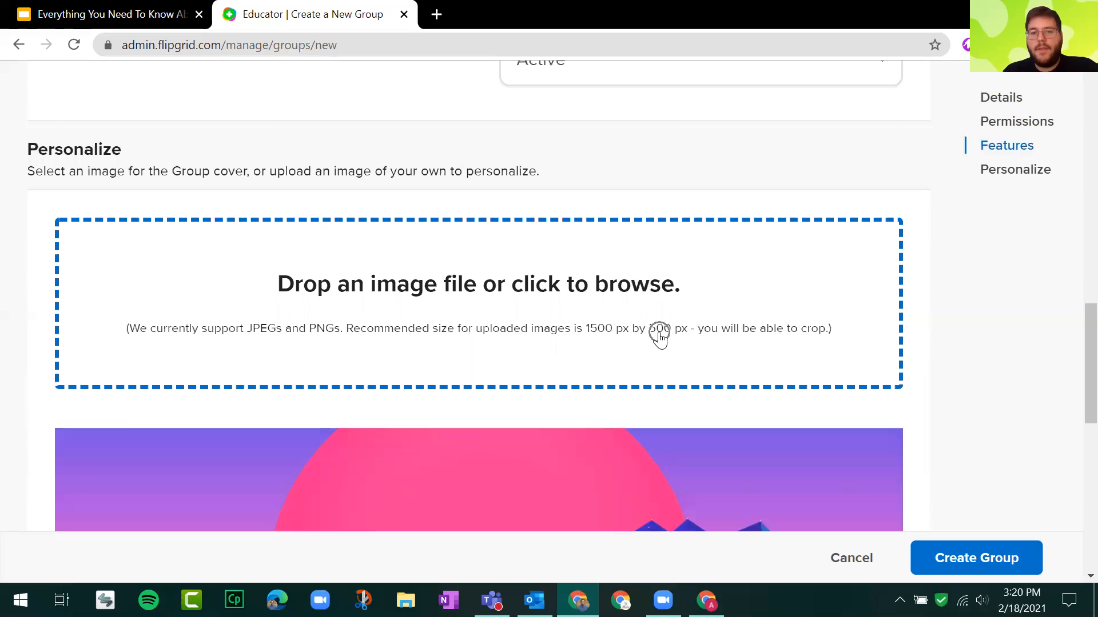
scroll(657, 338, up, 1)
scroll(660, 340, up, 2)
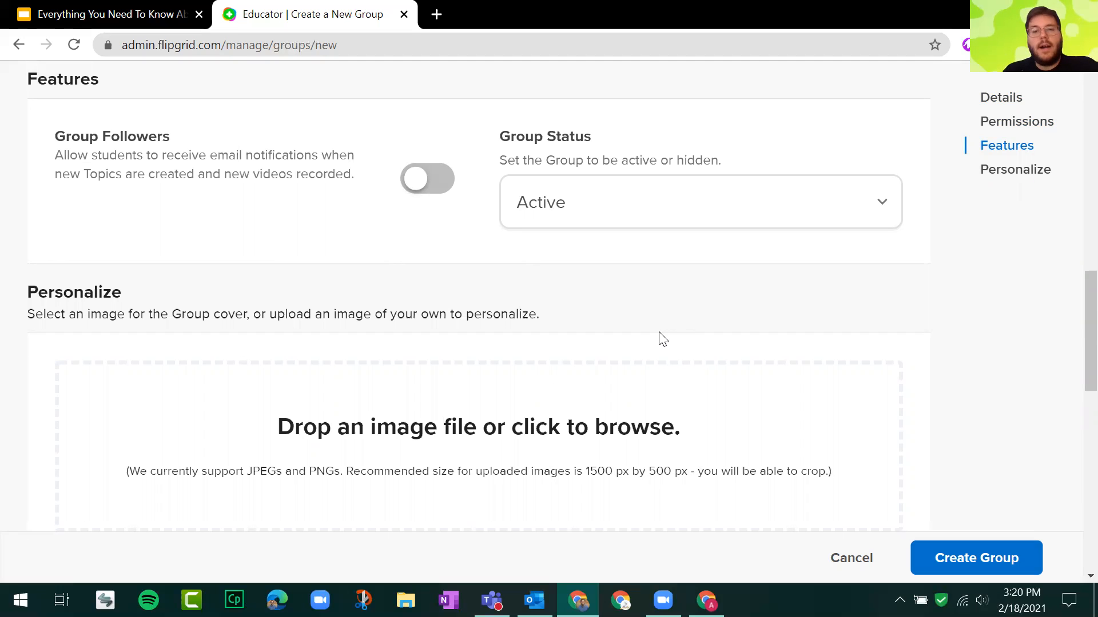
Create the 3rd Period US History group with the configured settings.
scroll(659, 340, down, 3)
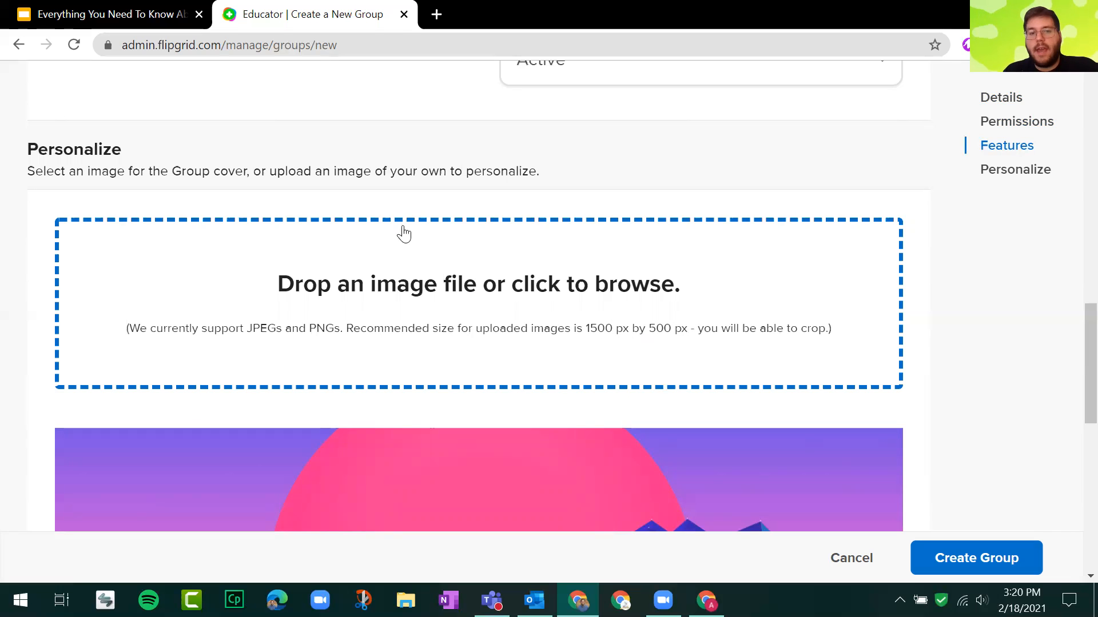
scroll(672, 184, down, 10)
scroll(675, 182, down, 2)
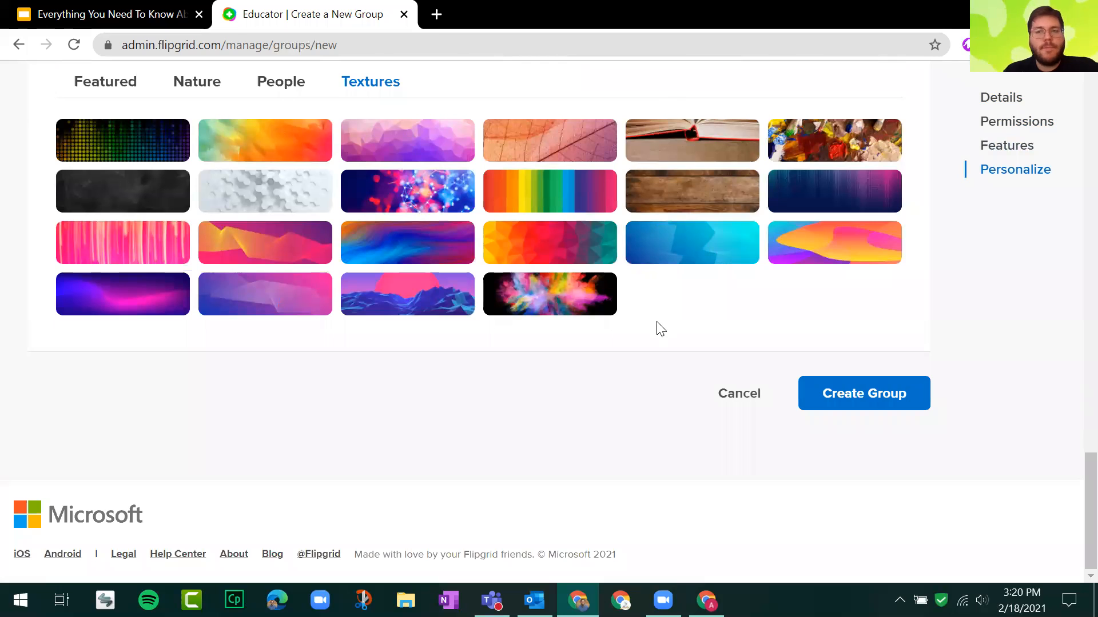
click(870, 412)
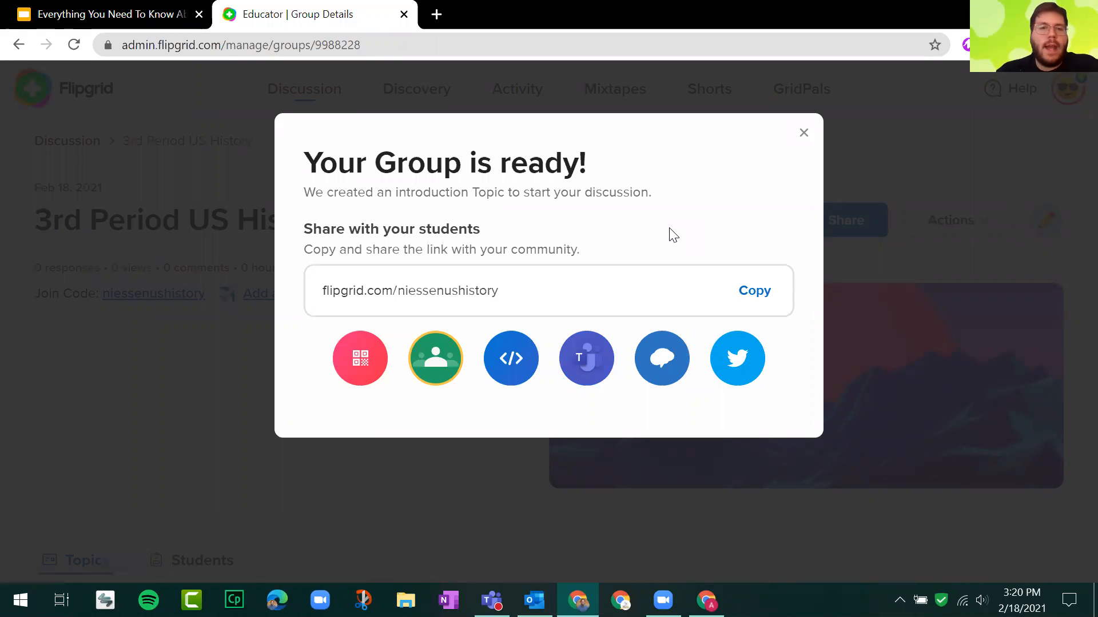
Highlight the join code in the new group's share link, and copy the link for sharing with students.
drag(304, 228, 591, 256)
click(590, 255)
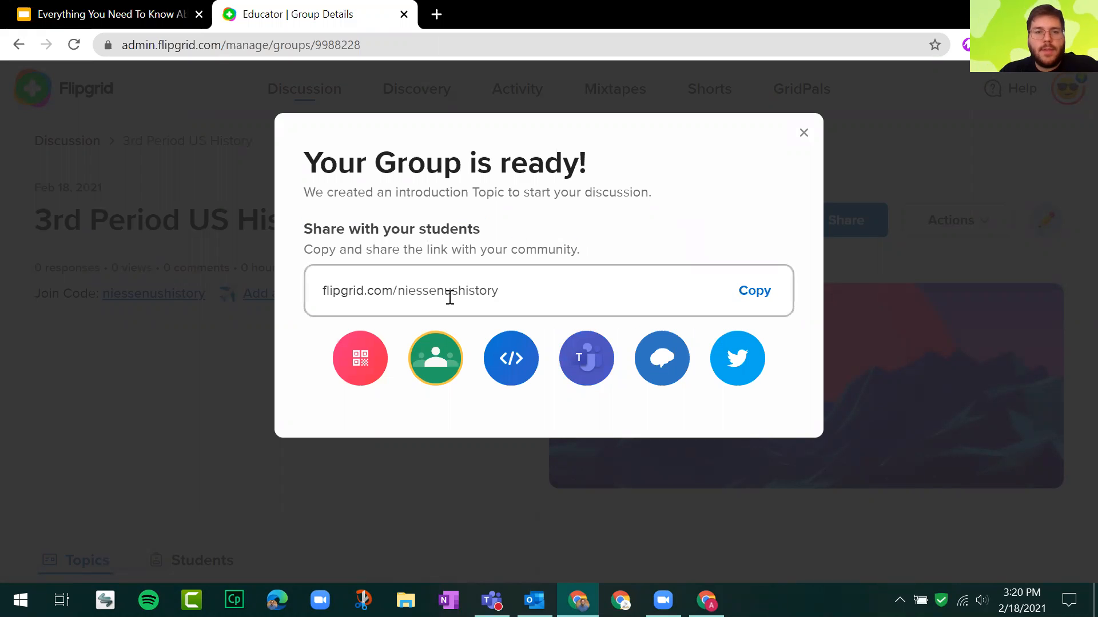
click(451, 297)
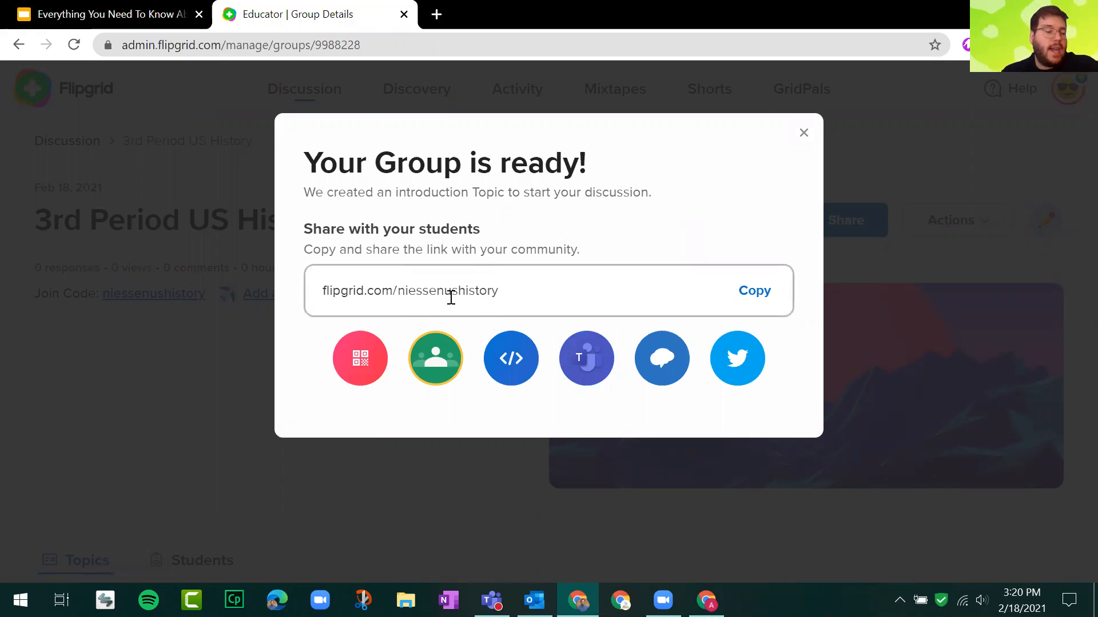
key(ctrl)
key(ctrl)
key(ctrl)
key(ctrl)
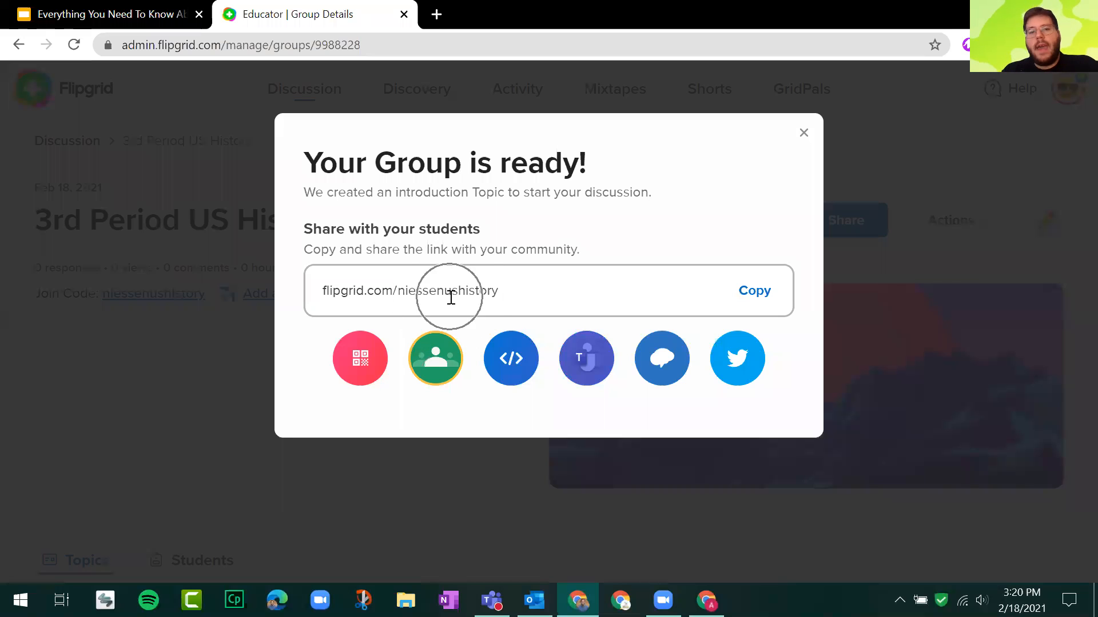
key(ctrl)
key(ctrl)
key(ctrl)
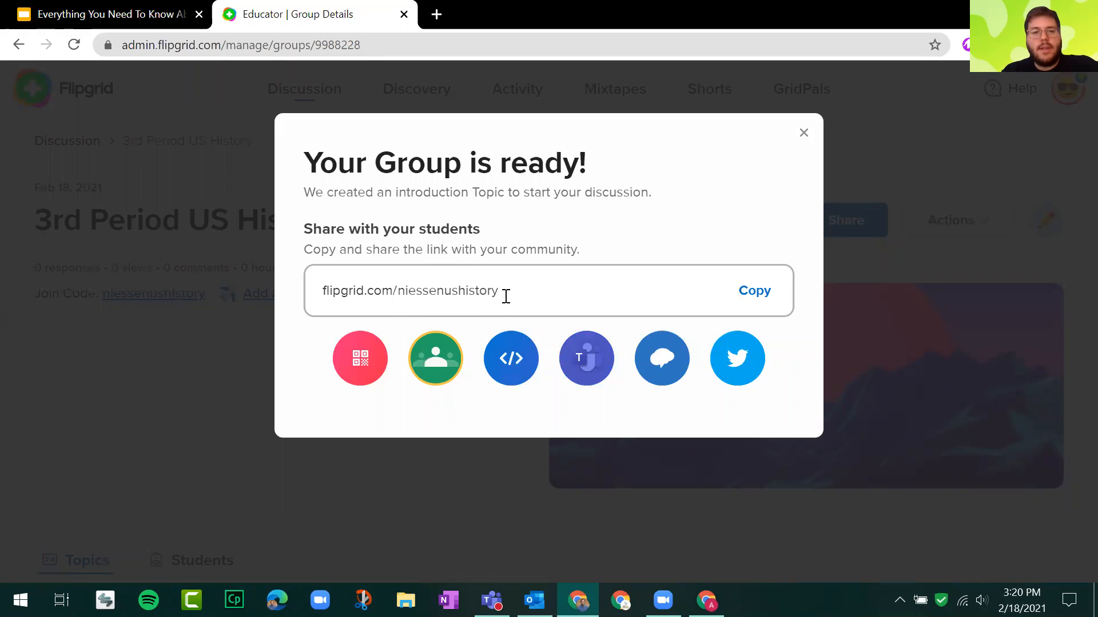
key(ctrl)
drag(502, 291, 401, 292)
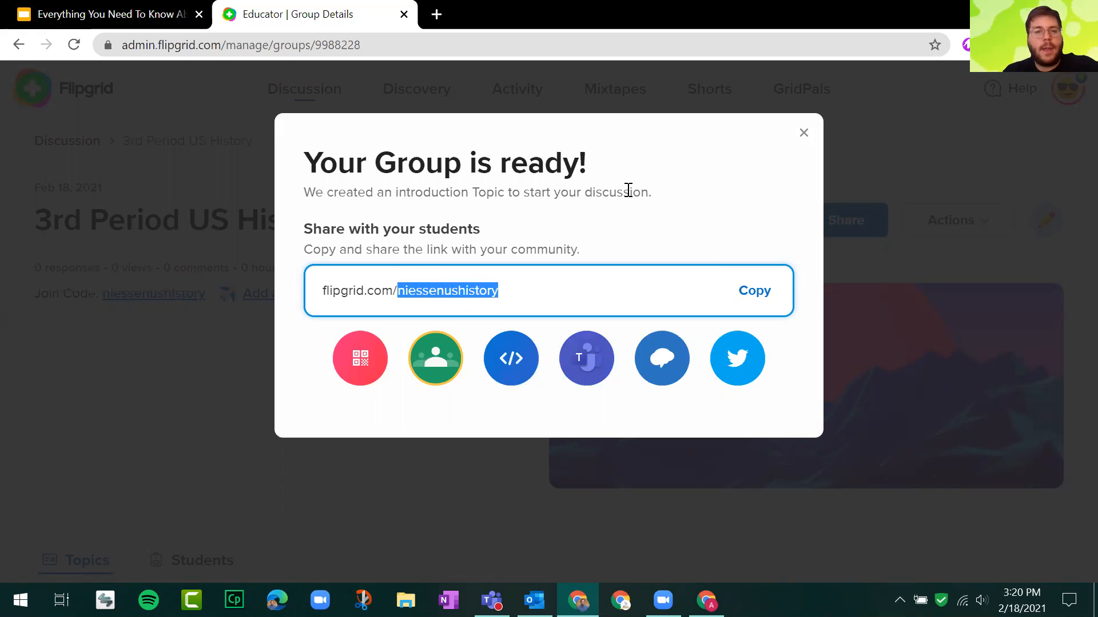
click(751, 294)
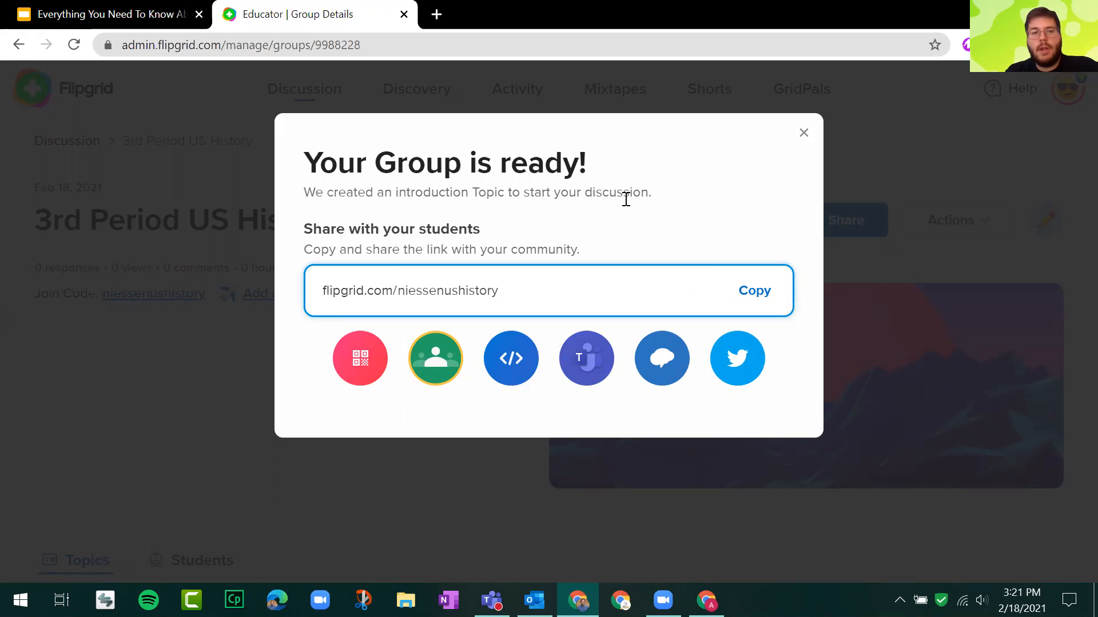
Share the group to Google Classroom, choosing 2020 Google Class and the Make an announcement action.
click(438, 370)
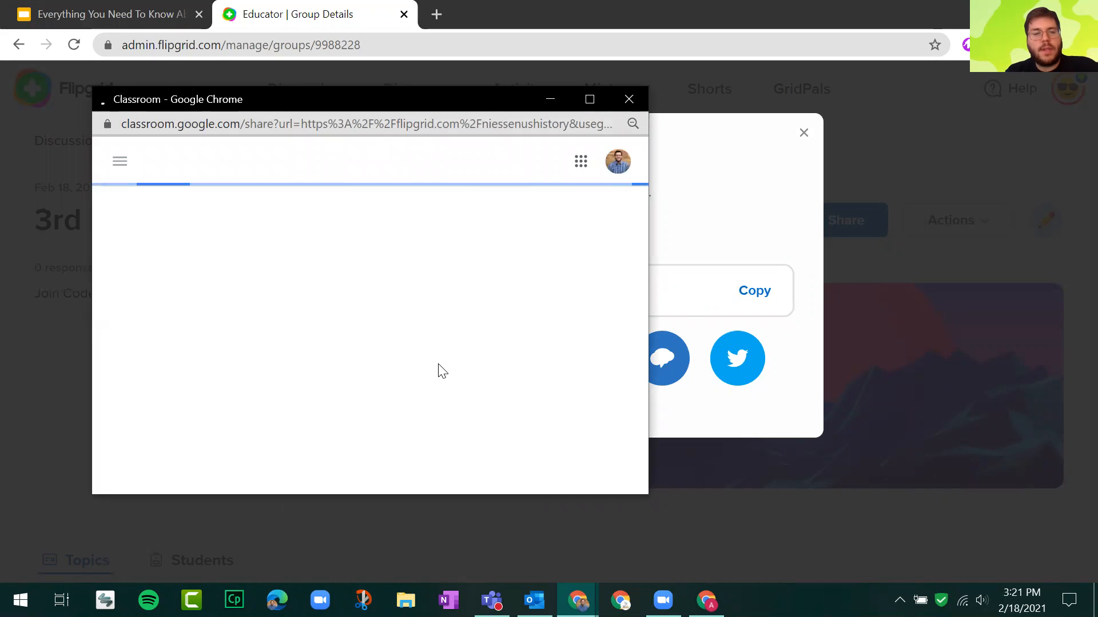
click(429, 303)
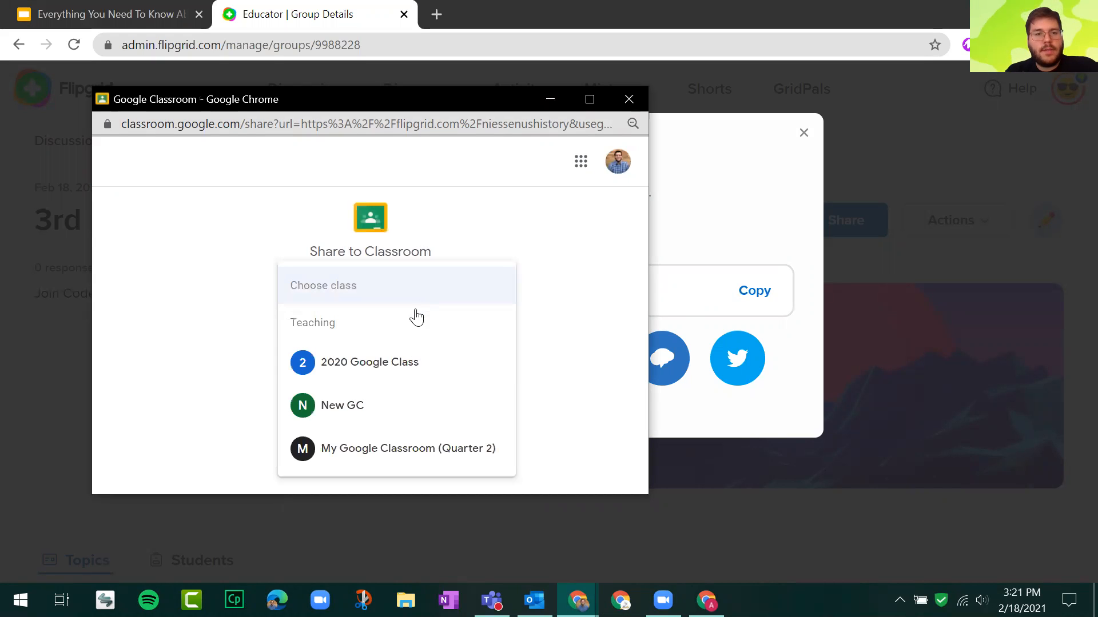
click(368, 375)
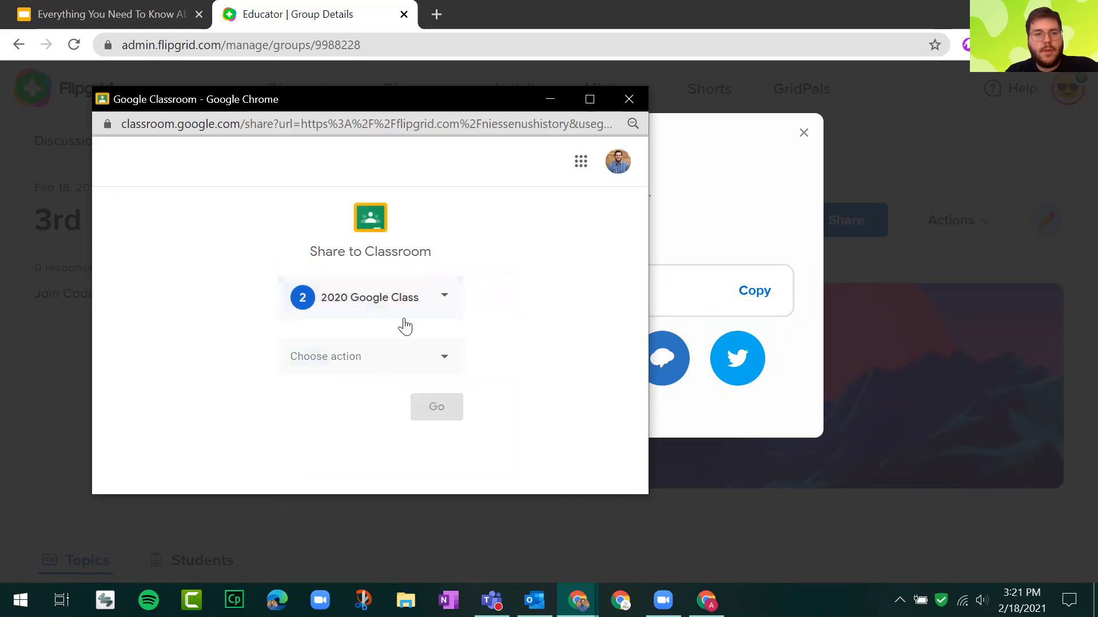
click(422, 358)
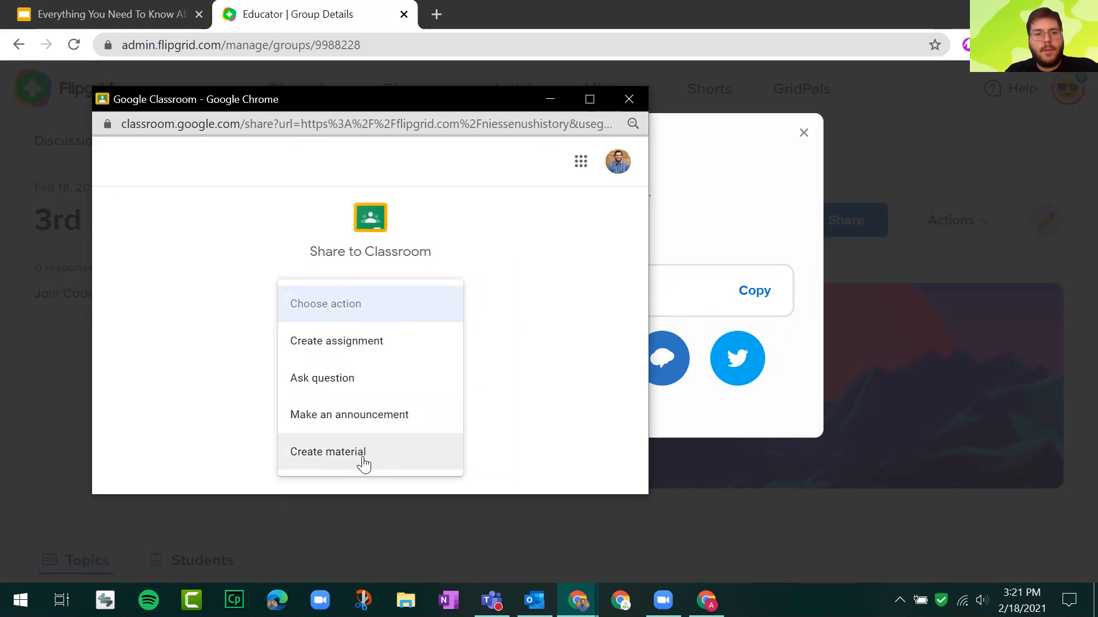
click(390, 420)
click(454, 413)
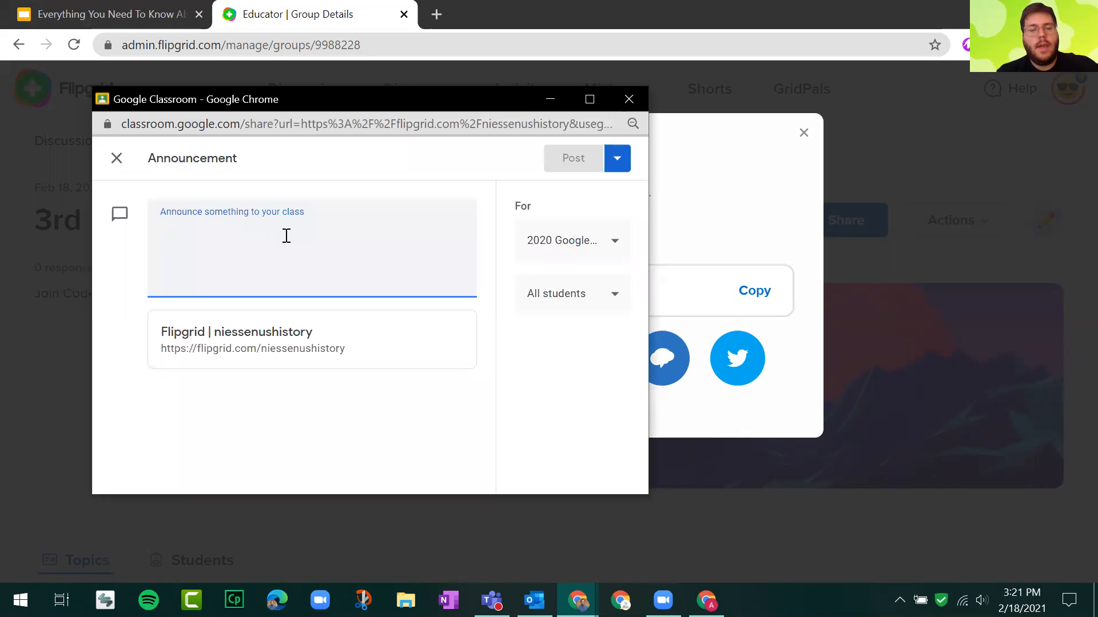
Write the announcement "Click below to join our Flipgrid Class!" and post it to the class.
text(Click below to join o)
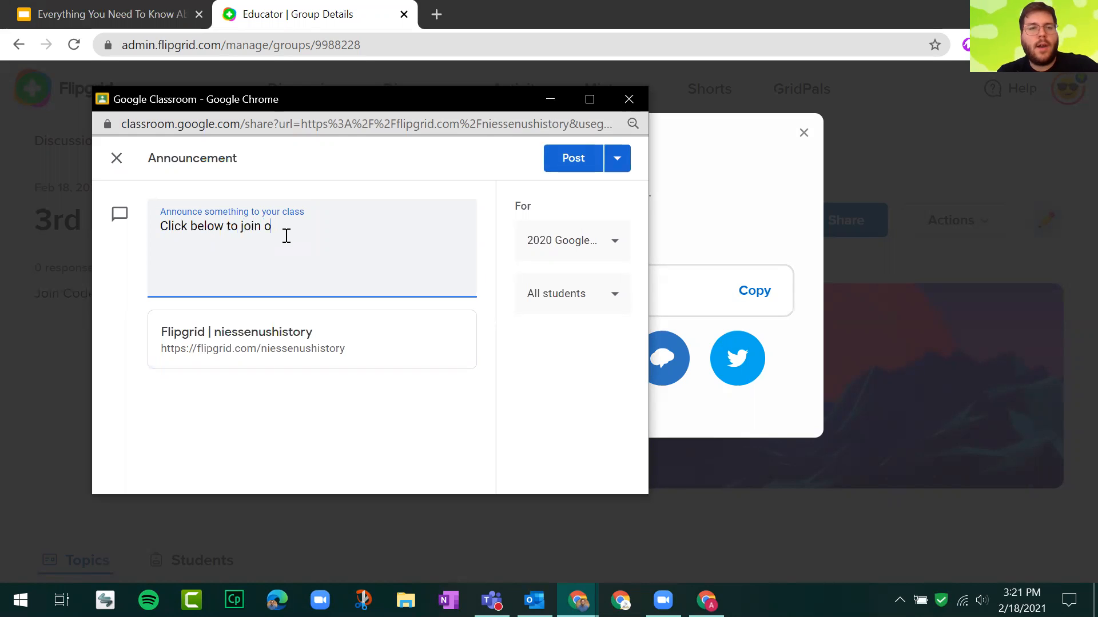
text(ur Flipgrid Class!)
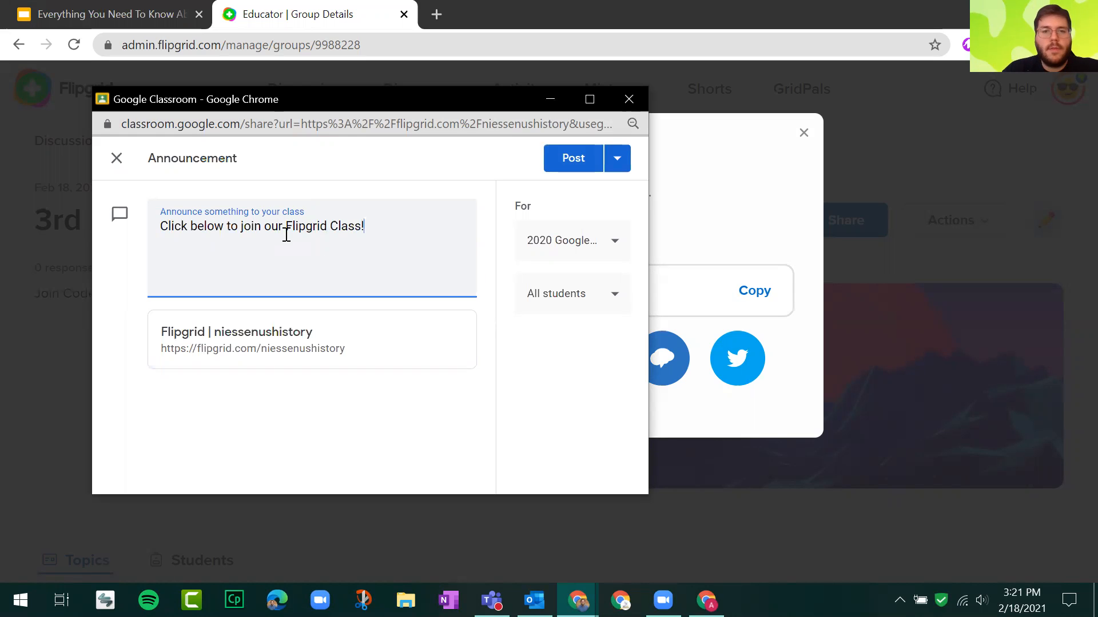
click(567, 167)
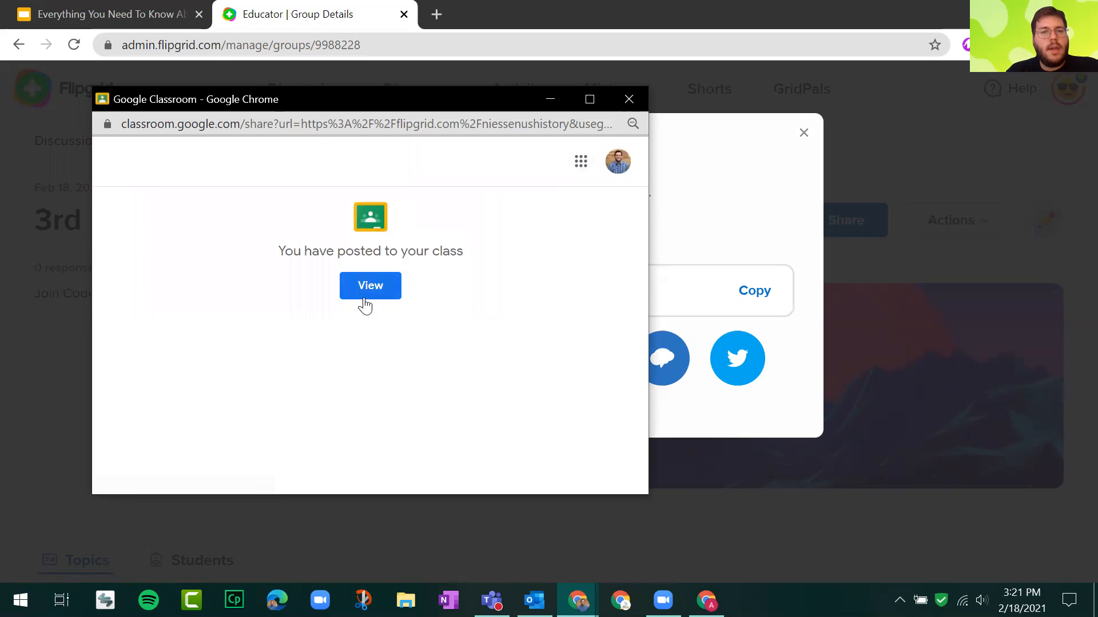
View the posted announcement and its Flipgrid link in the 2020 Google Class stream, and close the class page.
click(365, 297)
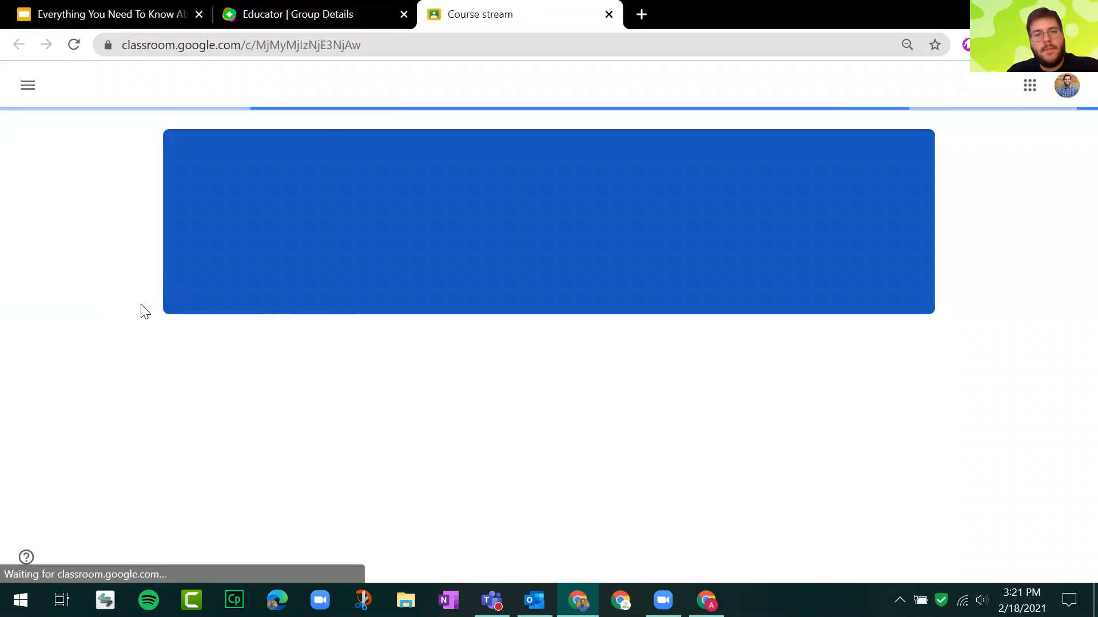
scroll(145, 311, down, 2)
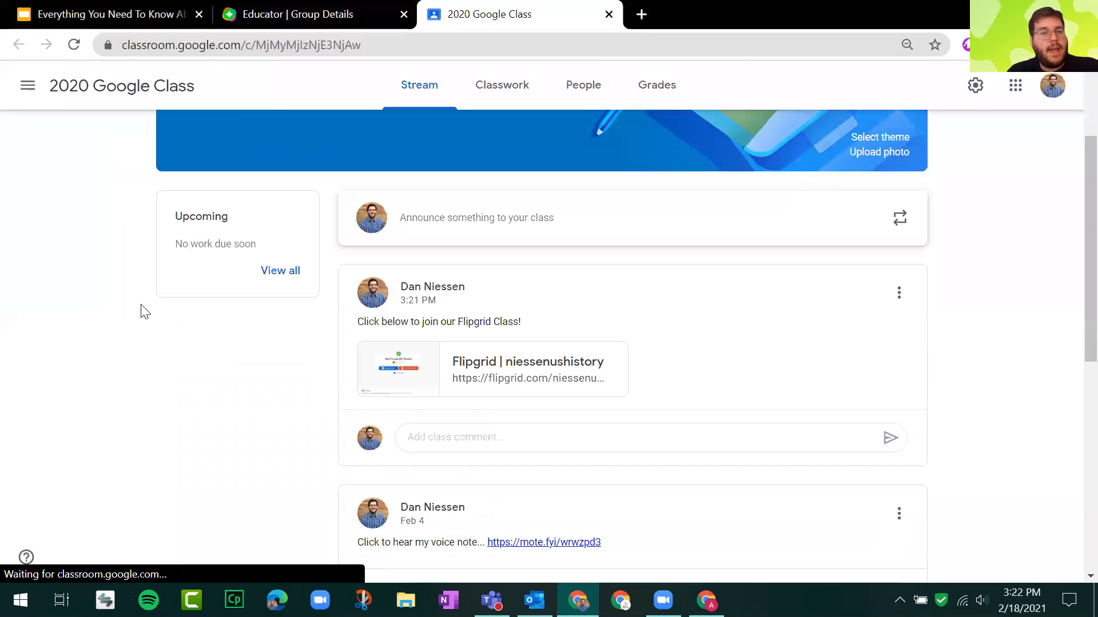
scroll(485, 279, up, 2)
scroll(489, 281, down, 2)
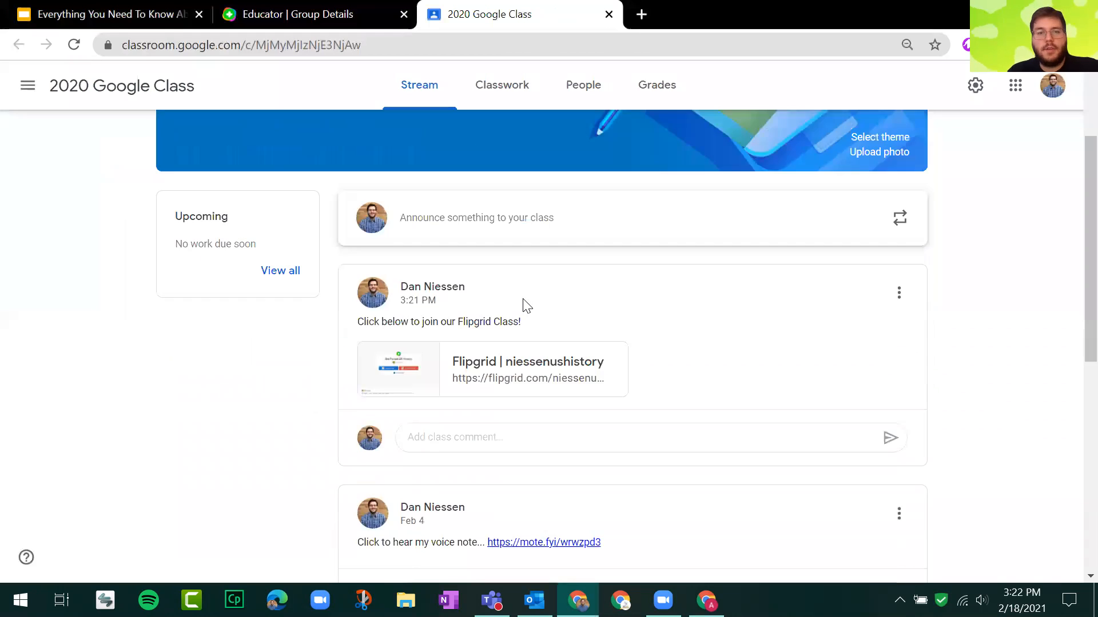
scroll(527, 305, up, 2)
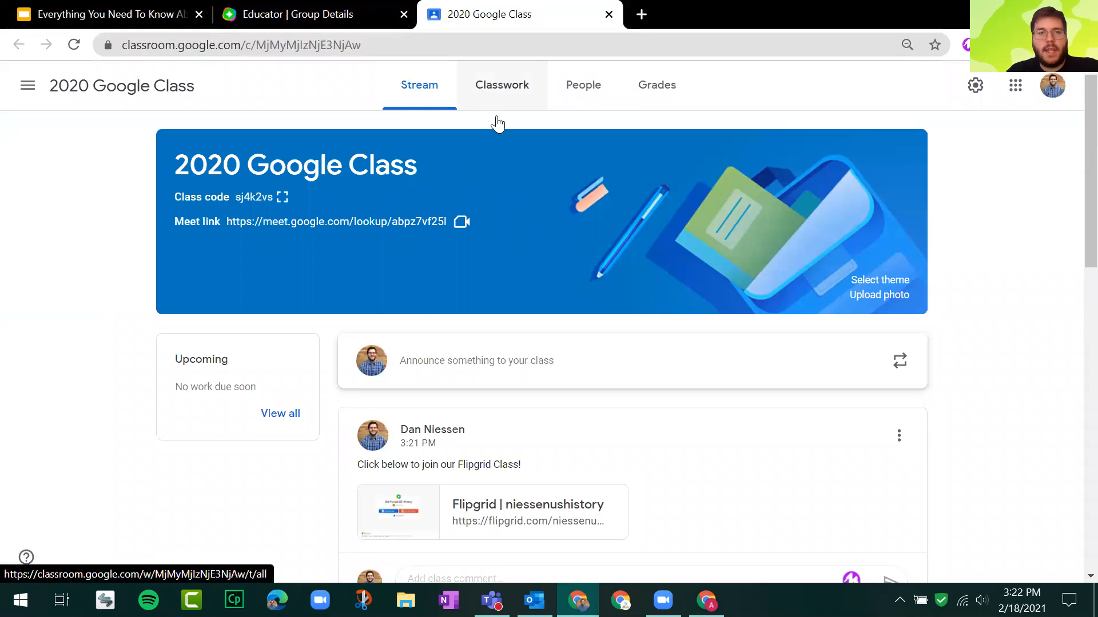
scroll(503, 201, down, 2)
drag(369, 322, 556, 328)
click(557, 328)
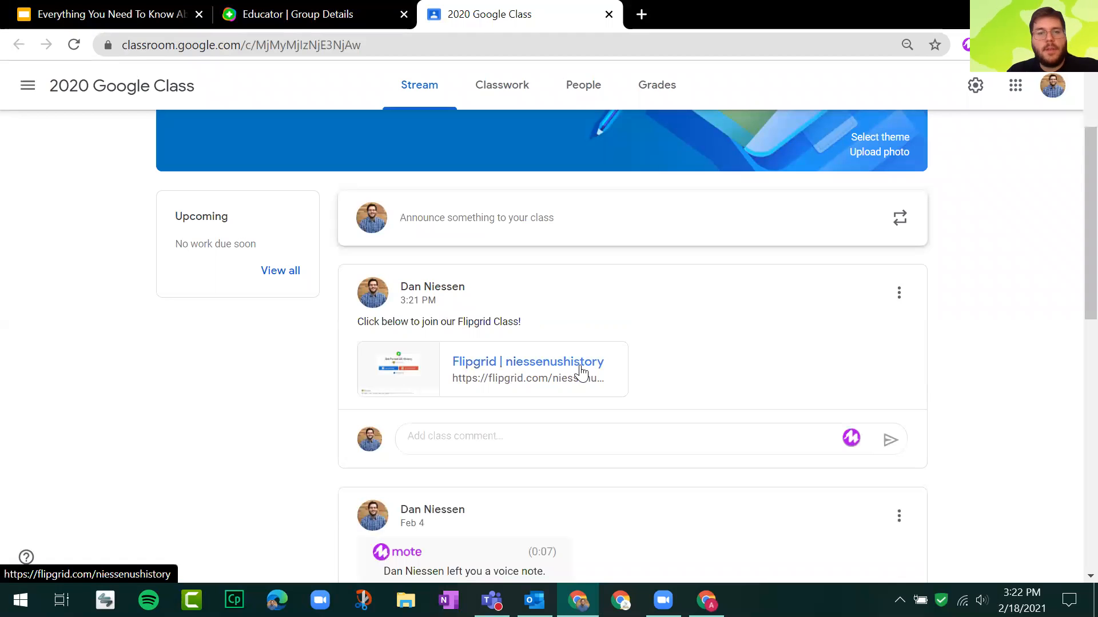
scroll(581, 371, up, 2)
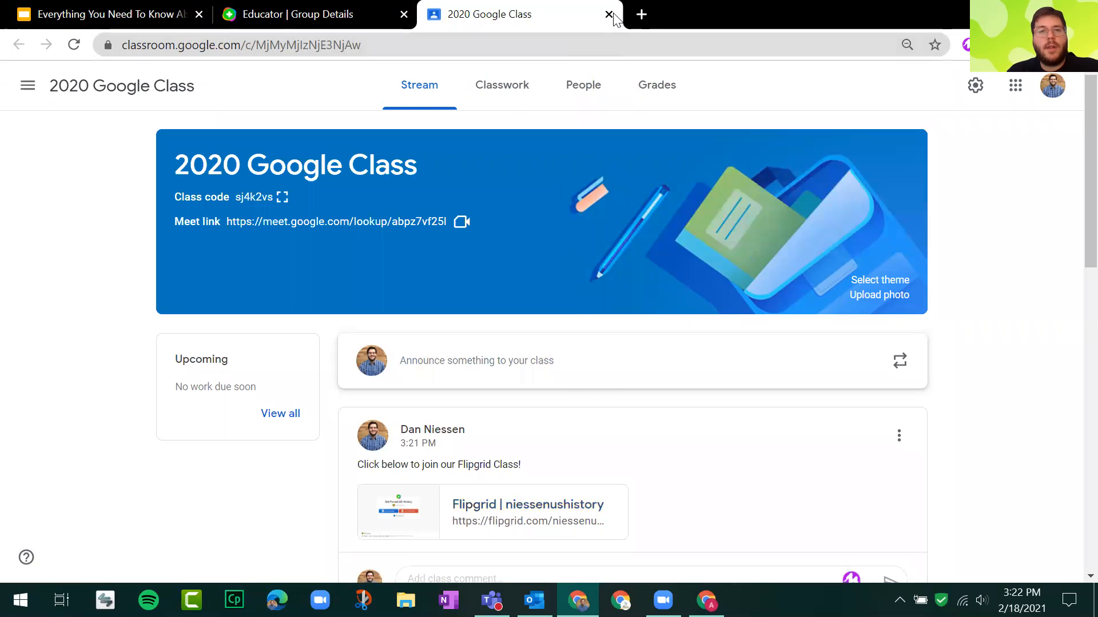
click(608, 14)
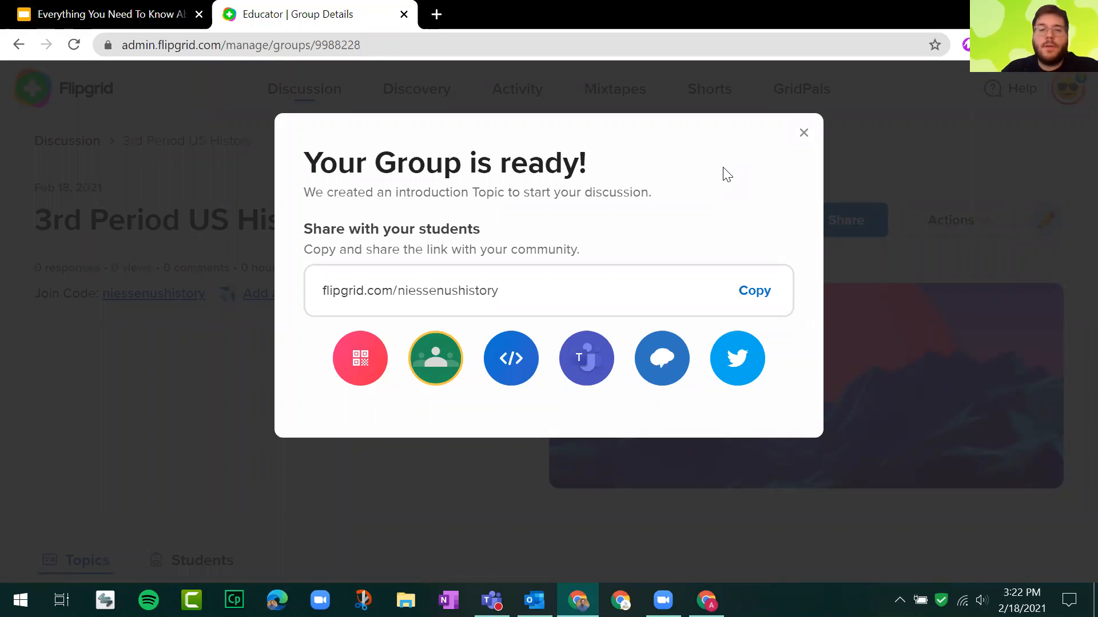
Dismiss the group sharing dialog, and switch to the Google Slides presentation to advance to the Creating Topics slide.
click(805, 137)
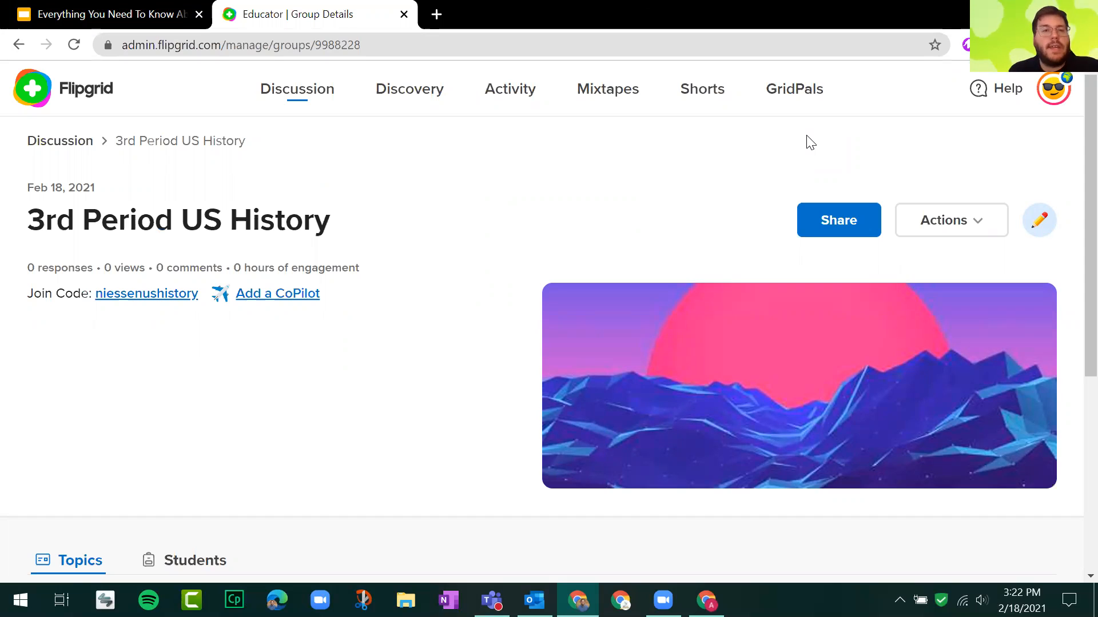
click(162, 8)
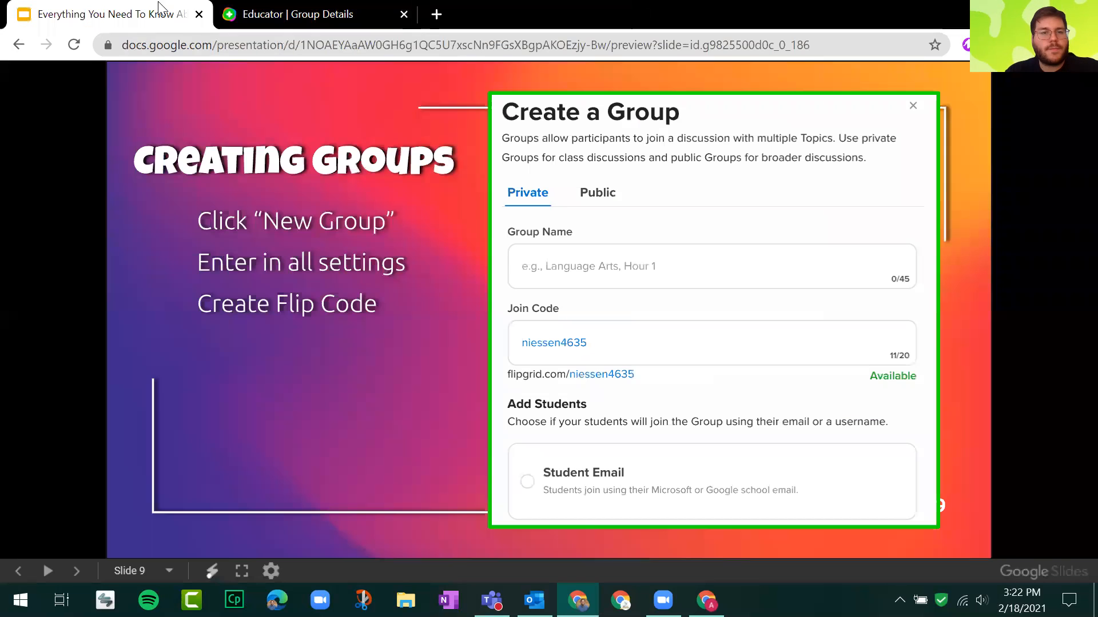
click(226, 222)
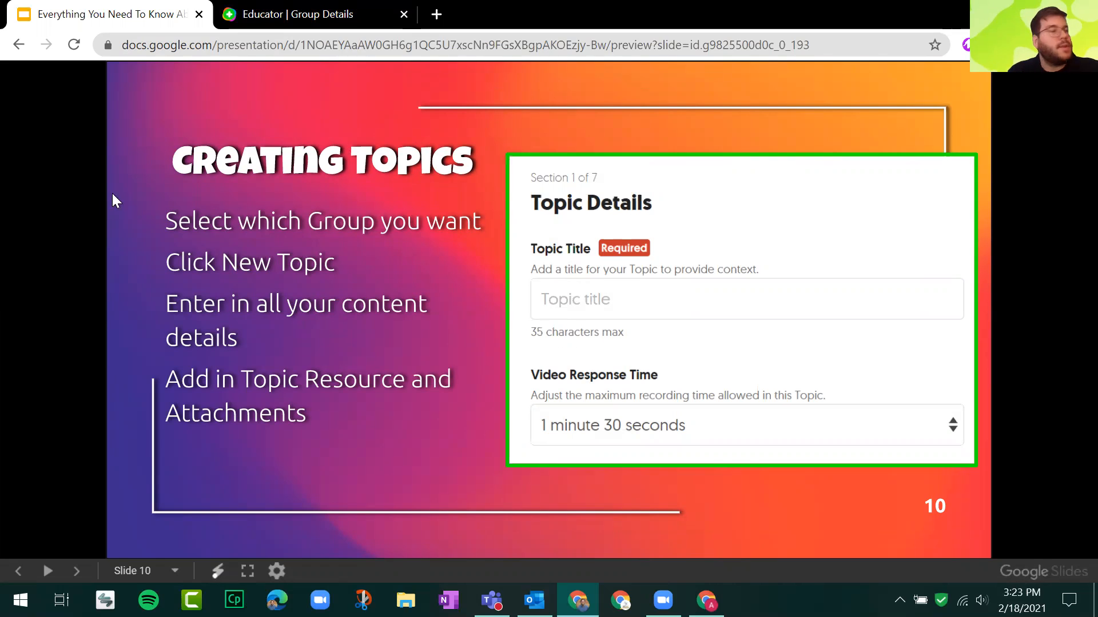
Switch back to Flipgrid and examine the 3rd Period US History group page, from its title down to the Topics list.
click(267, 7)
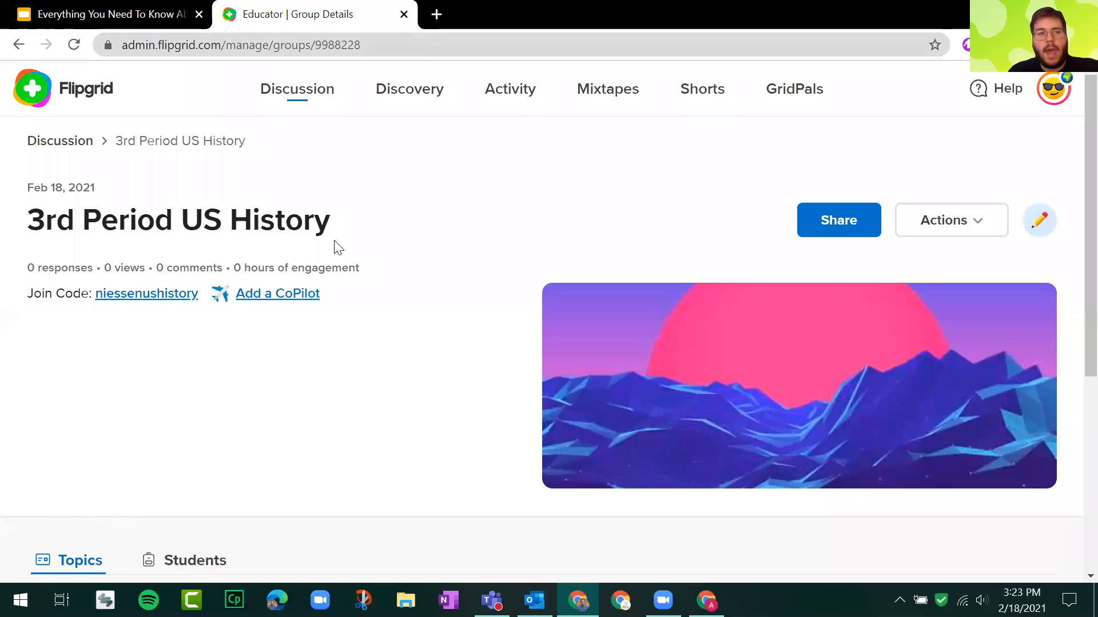
drag(34, 224, 326, 167)
click(365, 213)
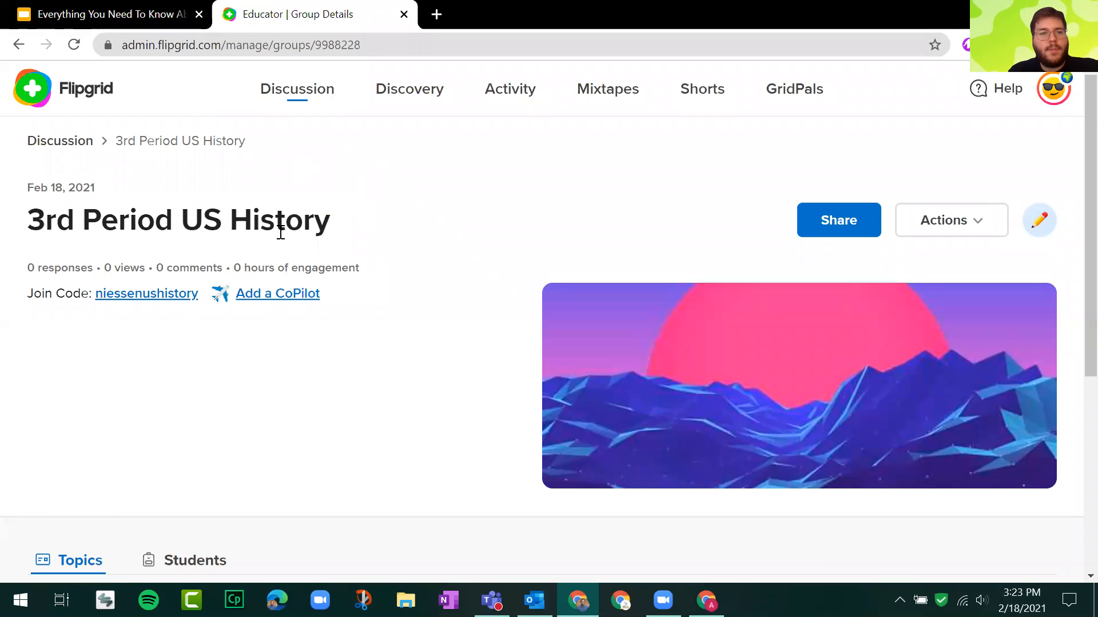
triple_click(259, 218)
click(415, 224)
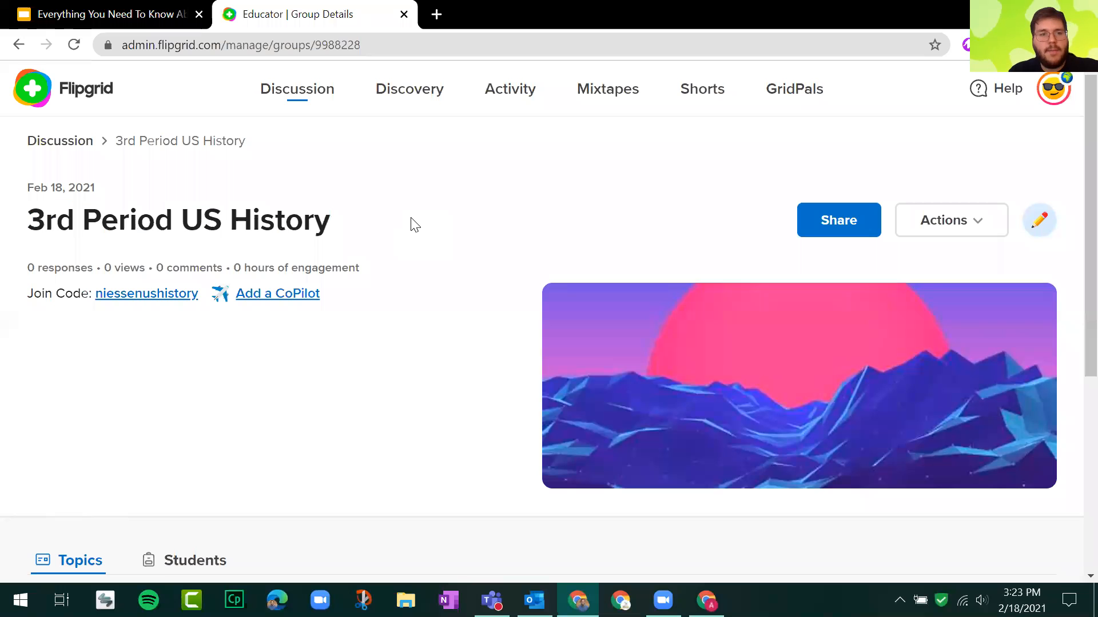
scroll(413, 224, down, 2)
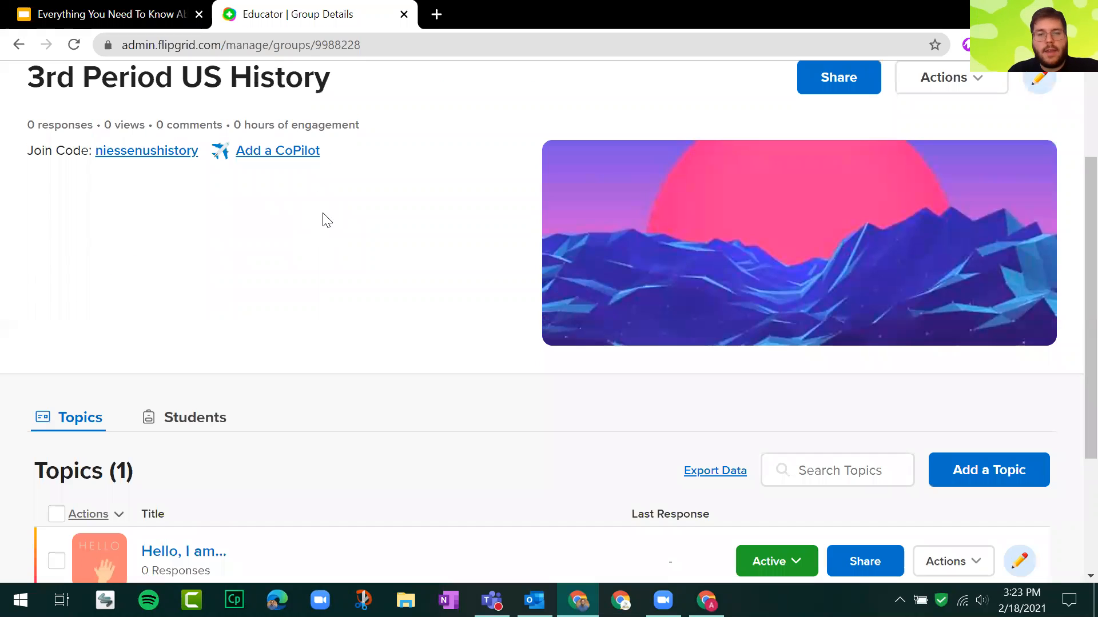
scroll(336, 216, up, 1)
scroll(336, 216, down, 4)
Open the "Hello, I am..." topic and examine its prompt text and Responses section.
click(215, 368)
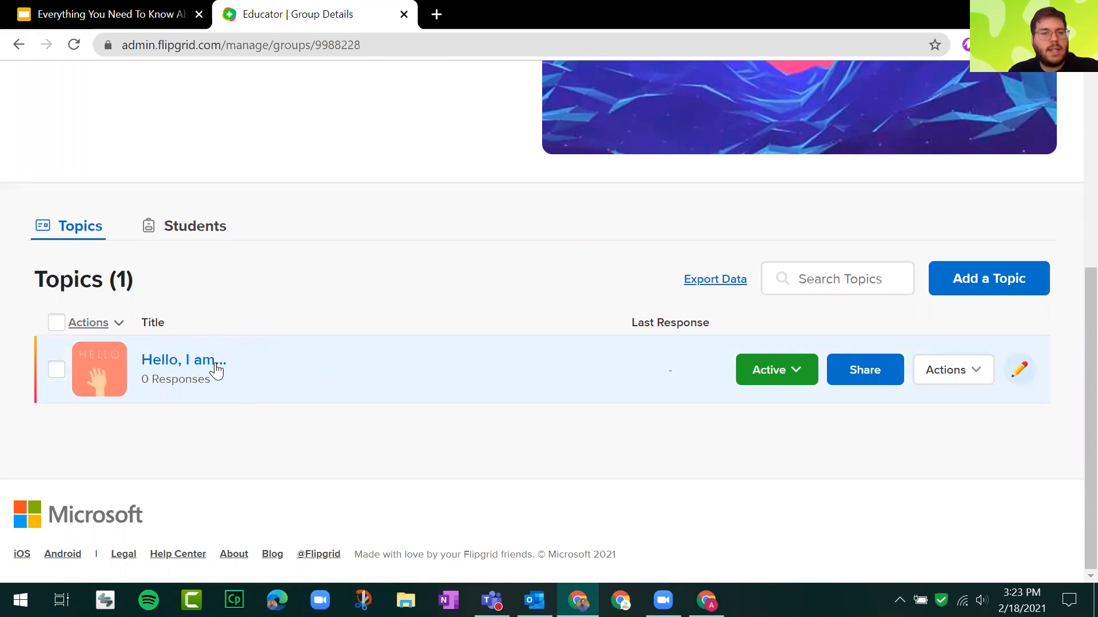
click(215, 367)
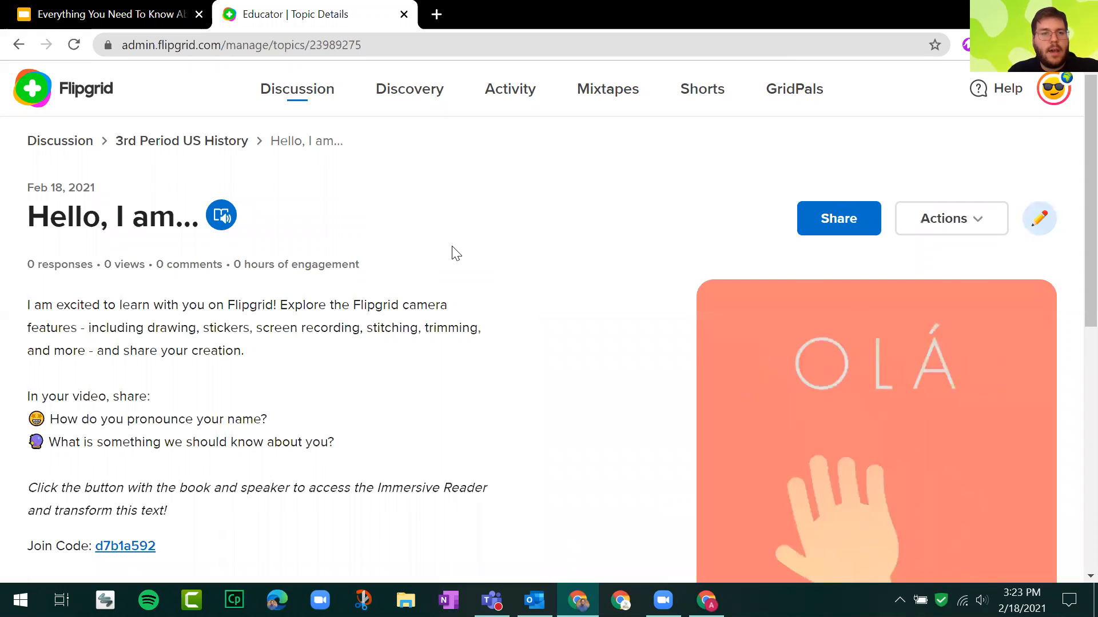
drag(47, 302, 455, 512)
click(544, 375)
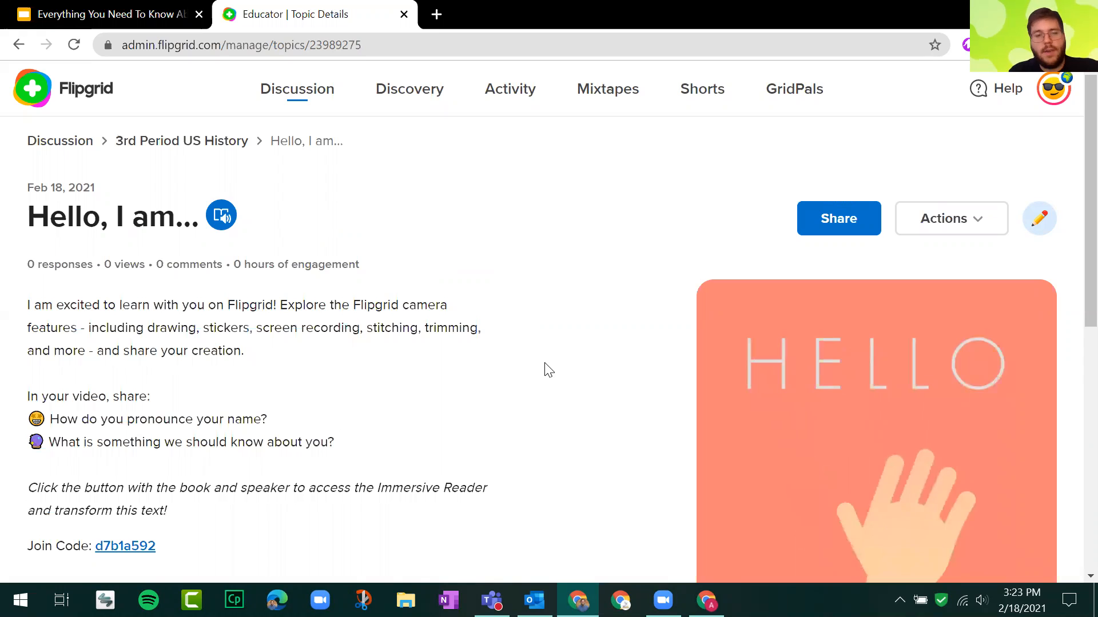
scroll(545, 364, down, 5)
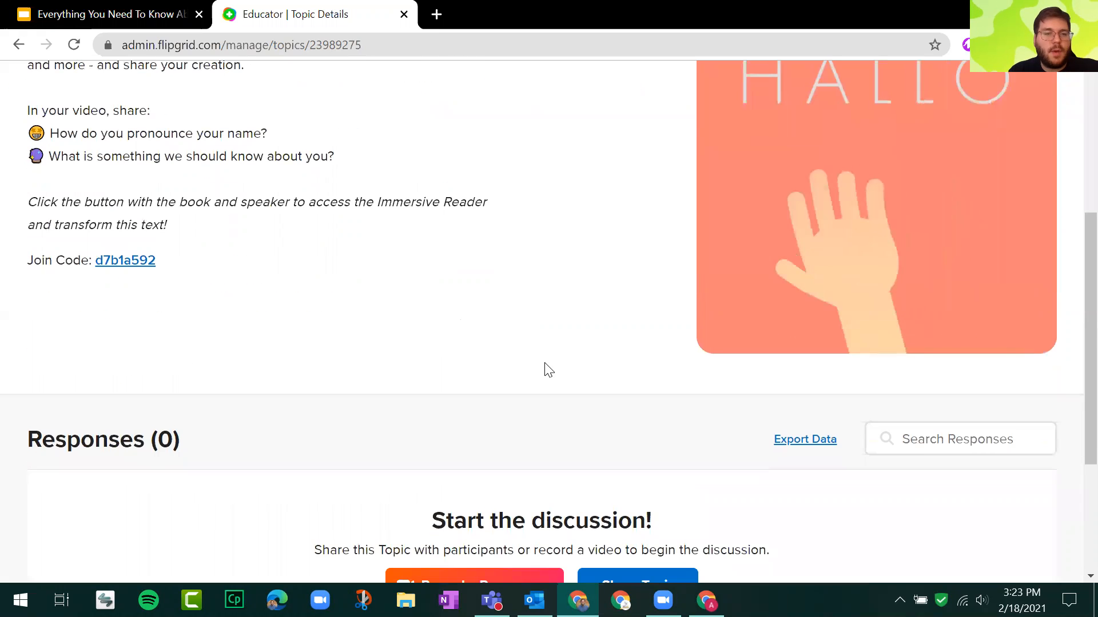
scroll(544, 364, down, 4)
scroll(544, 366, up, 9)
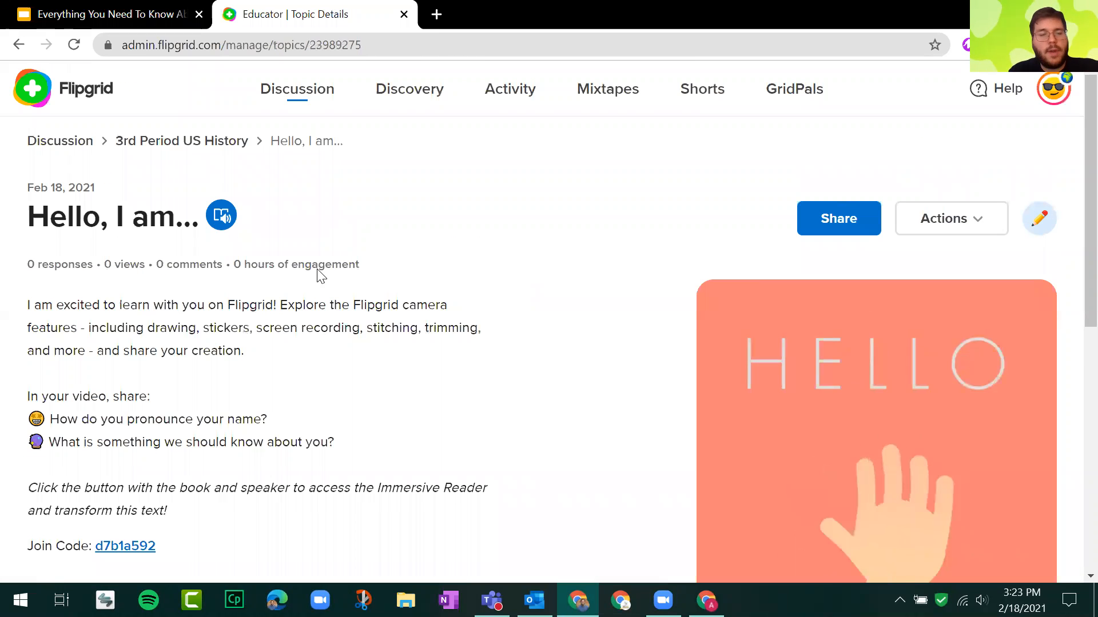
Return to the 3rd Period US History group and start a new topic, bringing its title and prompt fields into view.
click(19, 44)
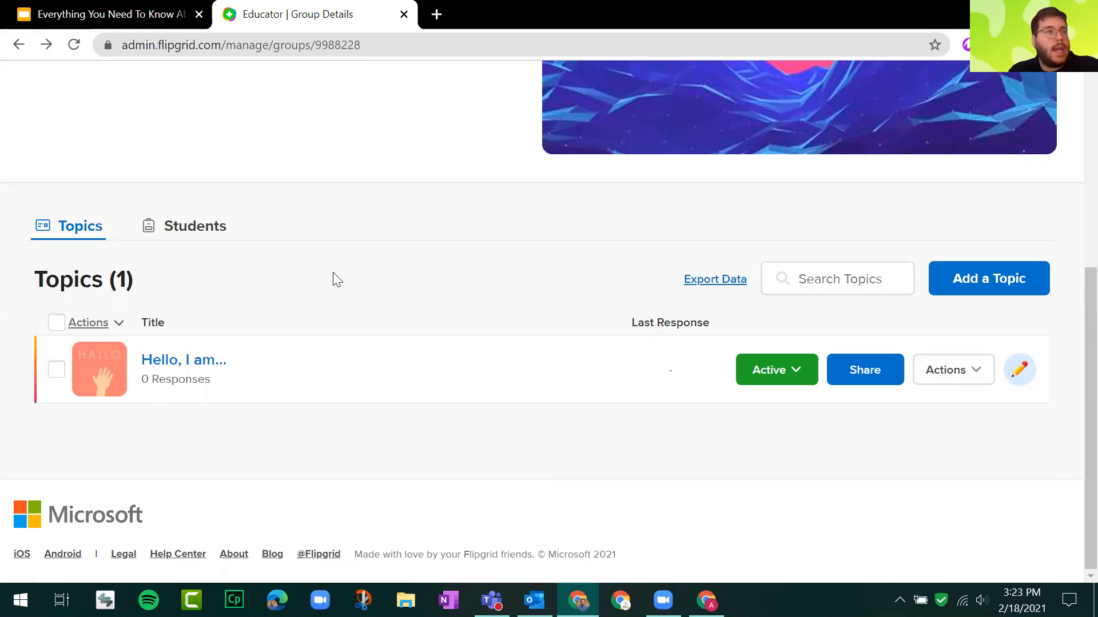
click(1005, 290)
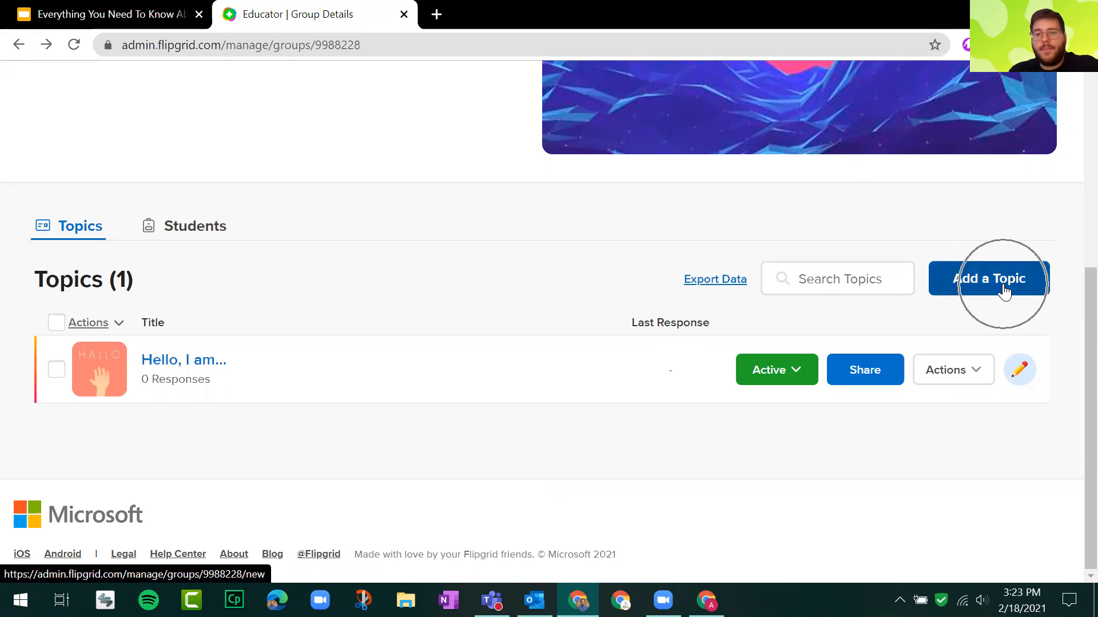
click(1004, 291)
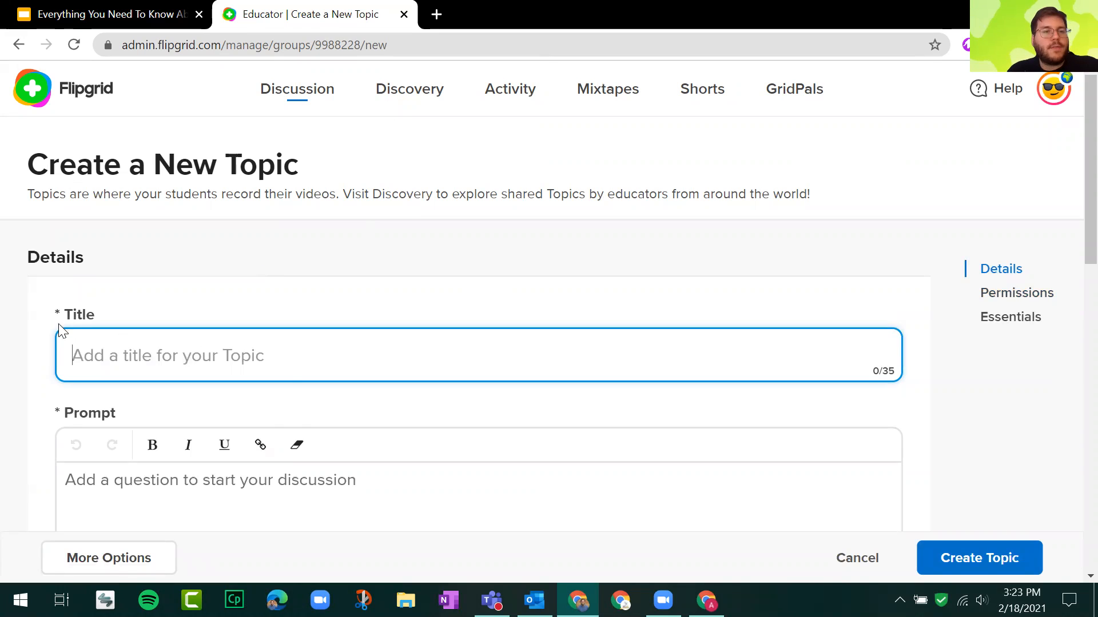
scroll(36, 312, down, 2)
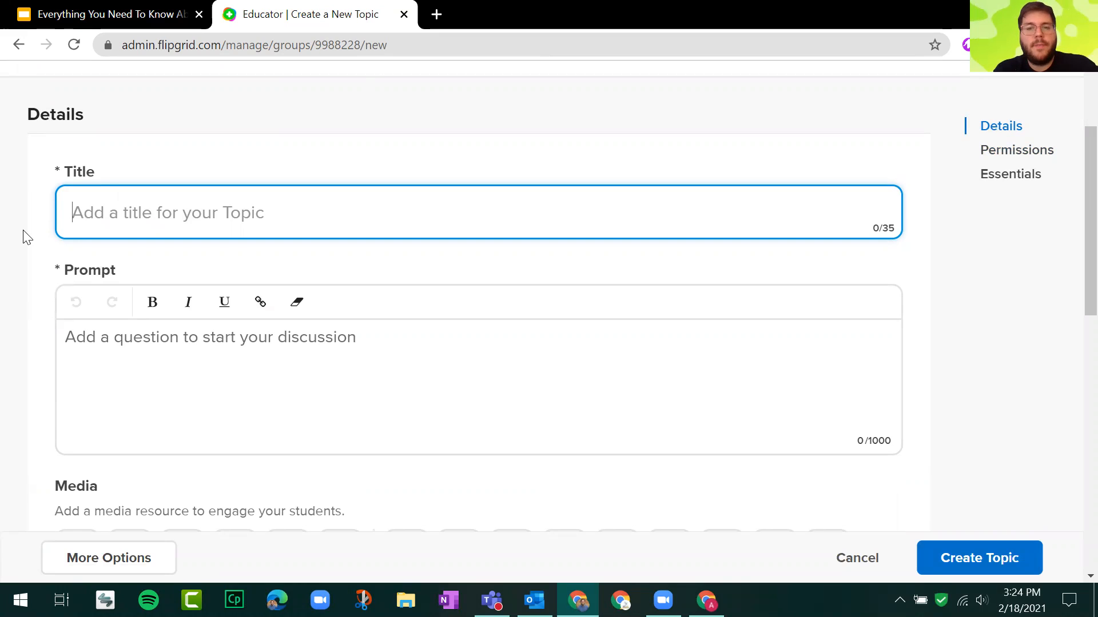
Enter "3 Things You Know about the America" as the new topic's title.
text(3 D)
key(BackSpace)
text(Thin)
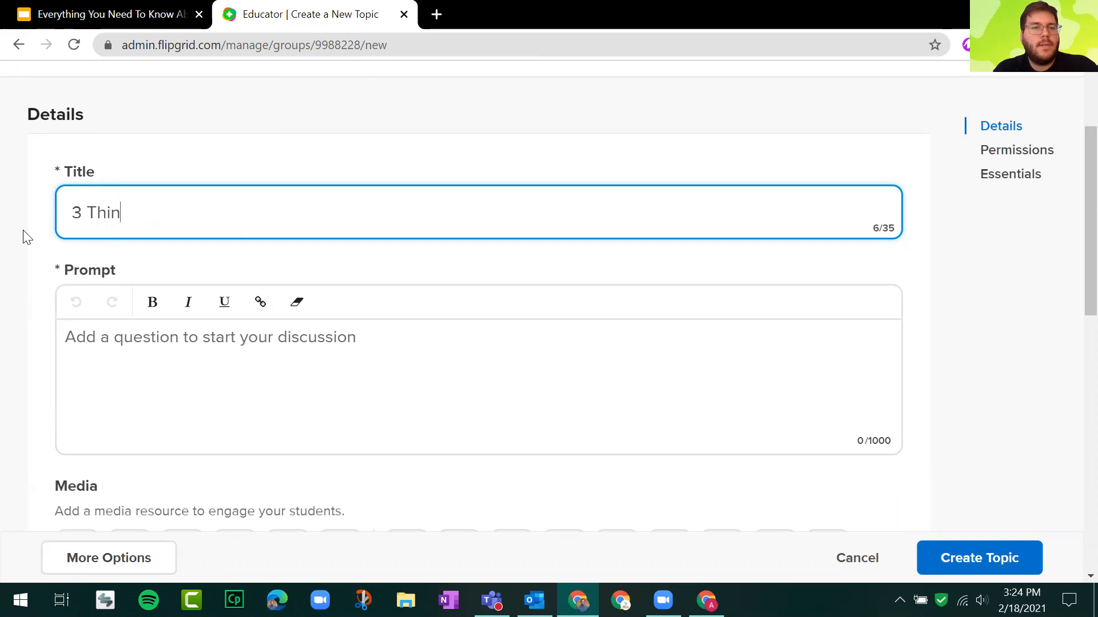
text(gs You )
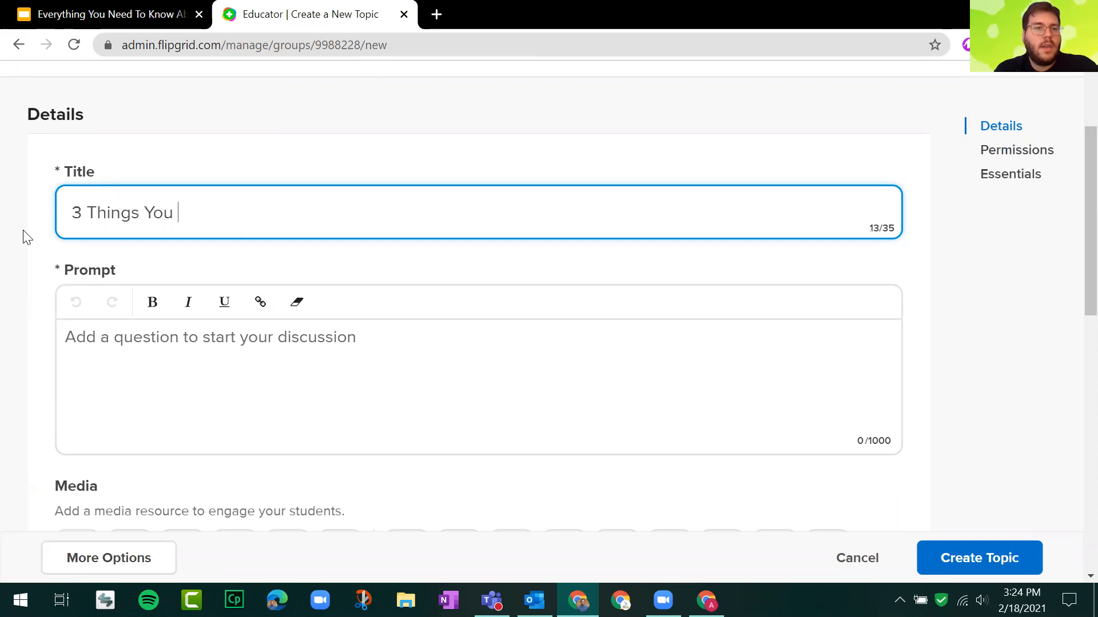
text(Know ab)
key(BackSpace)
key(BackSpace)
text(about the America)
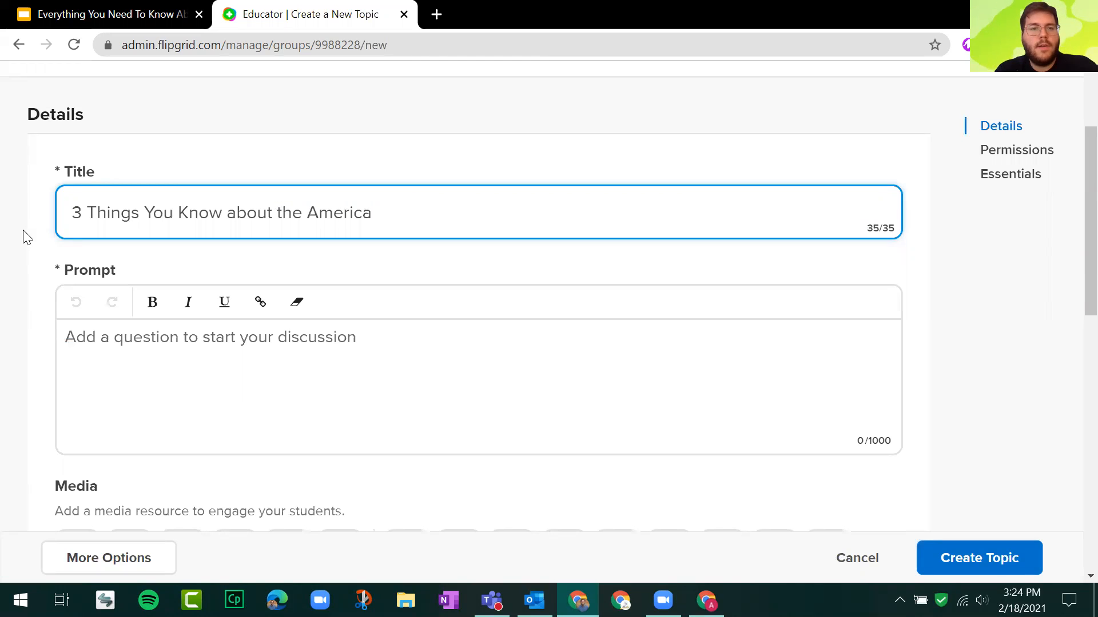
Shorten the topic title to "3 Things You Know...".
key(BackSpace)
key(BackSpace)
key(BackSpace)
key(BackSpace)
key(BackSpace)
key(BackSpace)
key(BackSpace)
key(BackSpace)
key(BackSpace)
key(BackSpace)
key(BackSpace)
key(BackSpace)
key(BackSpace)
key(BackSpace)
key(BackSpace)
key(BackSpace)
key(BackSpace)
key(BackSpace)
key(BackSpace)
key(BackSpace)
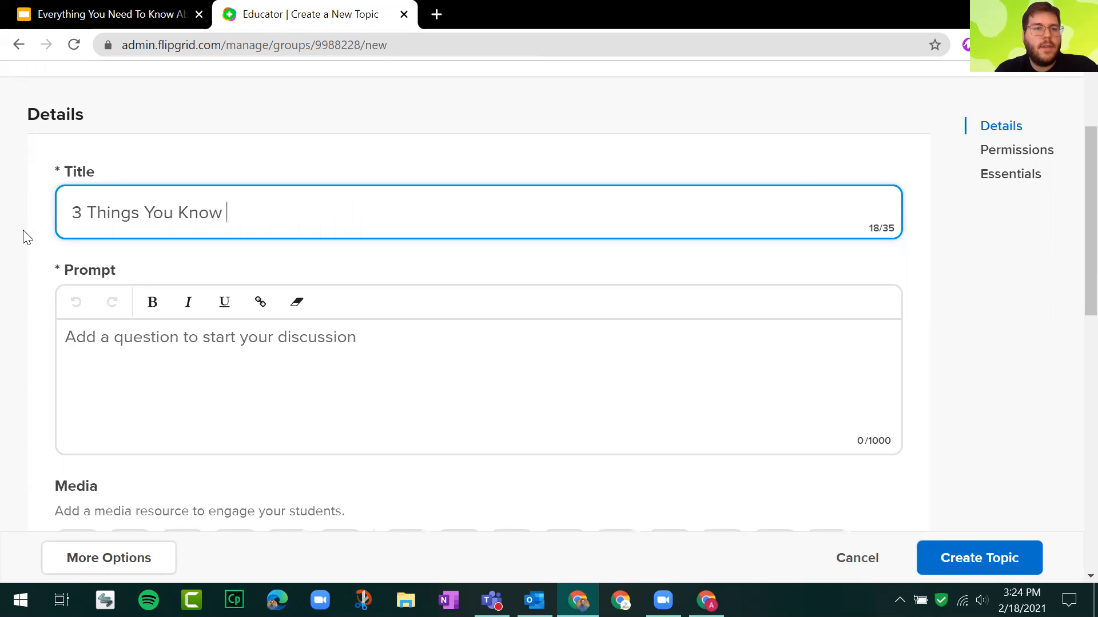
text(ow...)
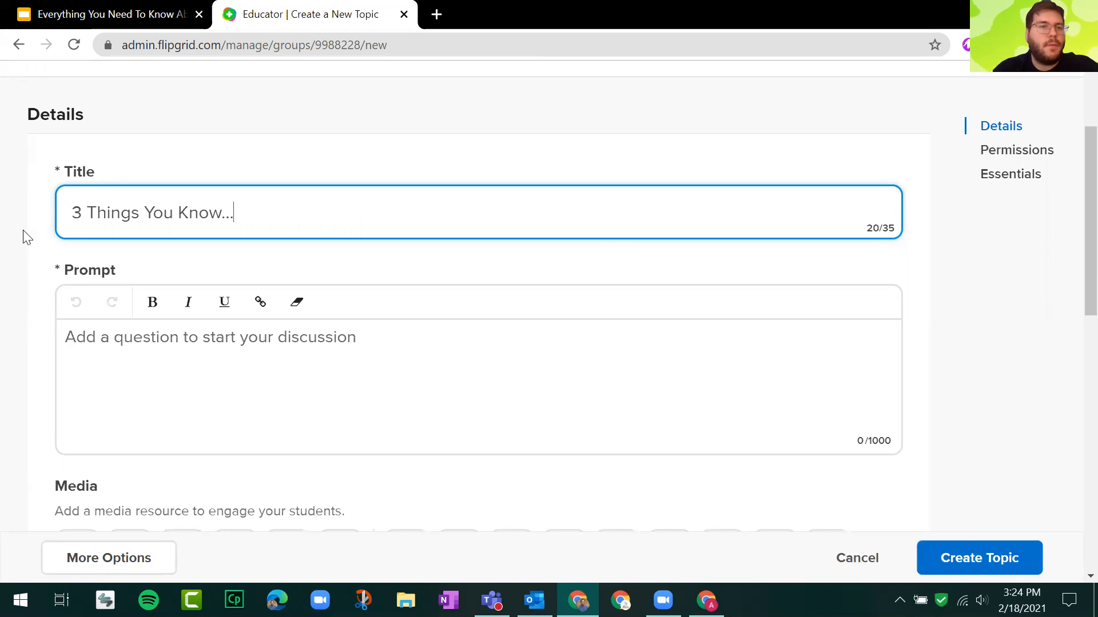
key(ctrl+a)
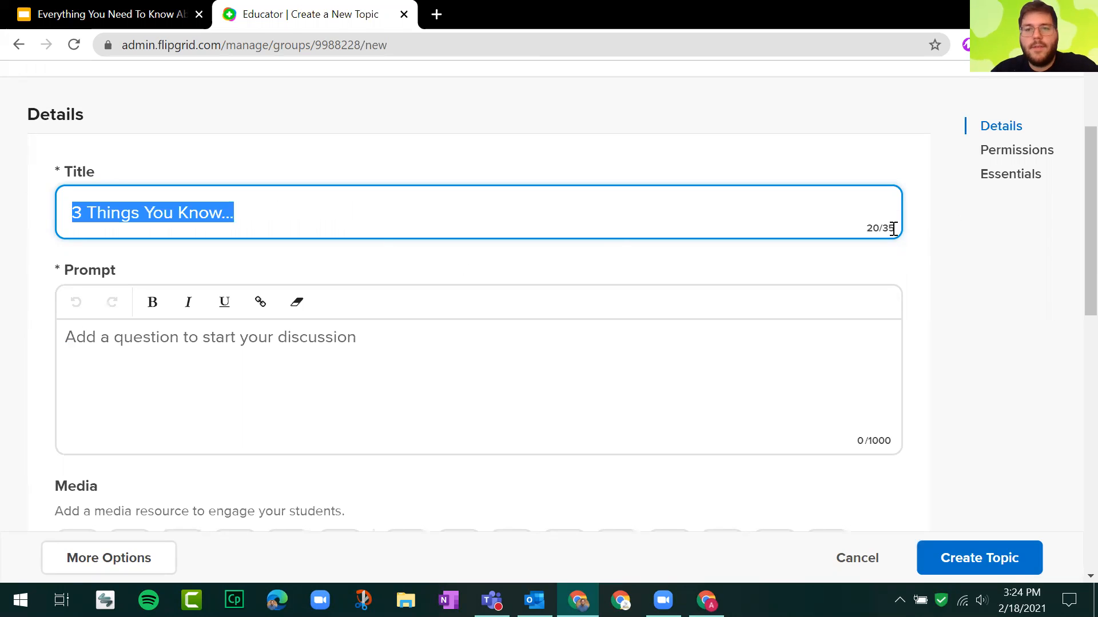
click(885, 227)
Write "Tell me 3 things you already know about the American Revolution!" as the topic's prompt.
click(317, 347)
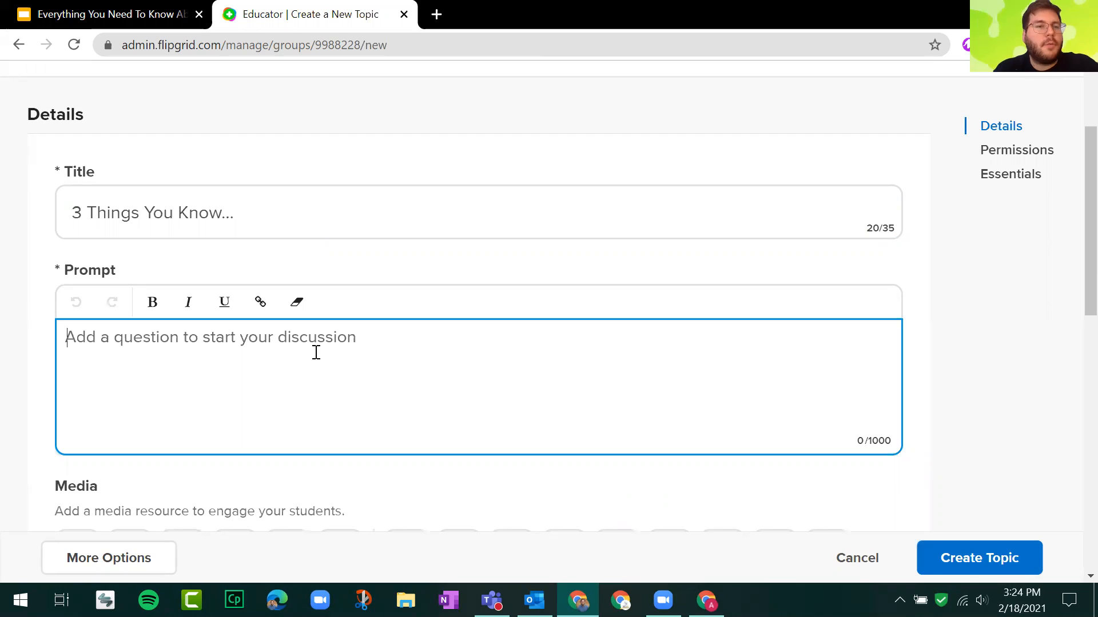
text(T)
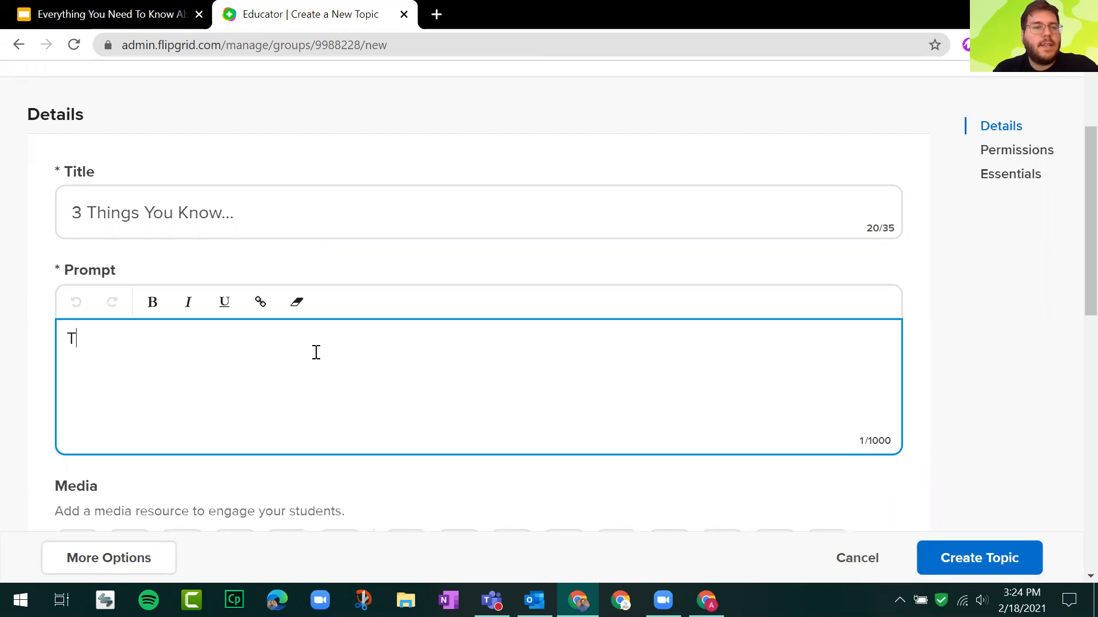
text(ell me 3 t)
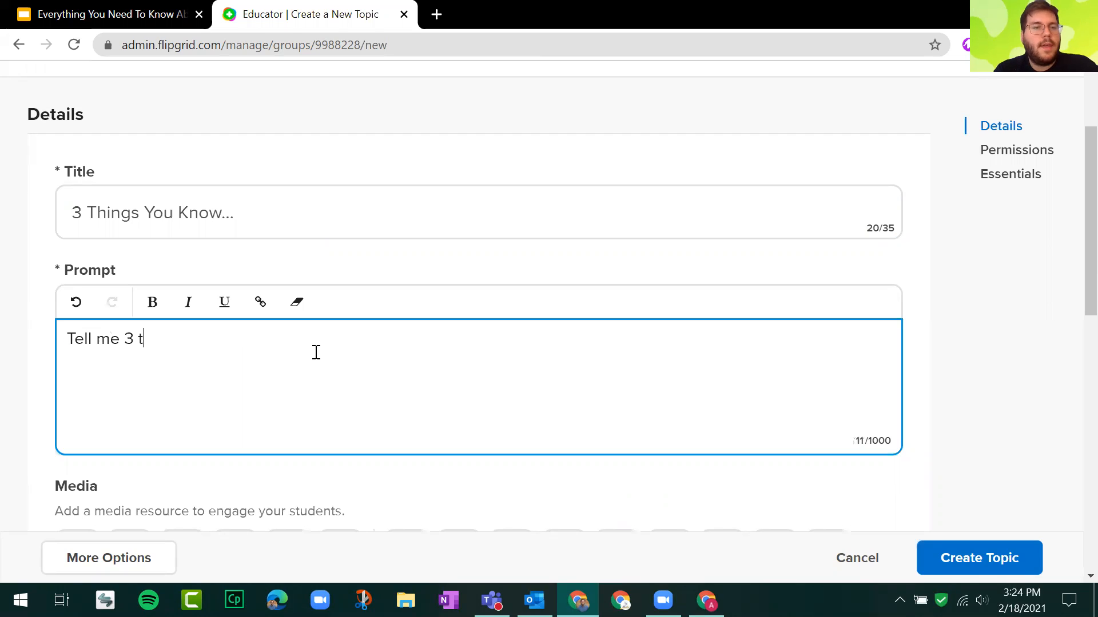
text(hings you alrea)
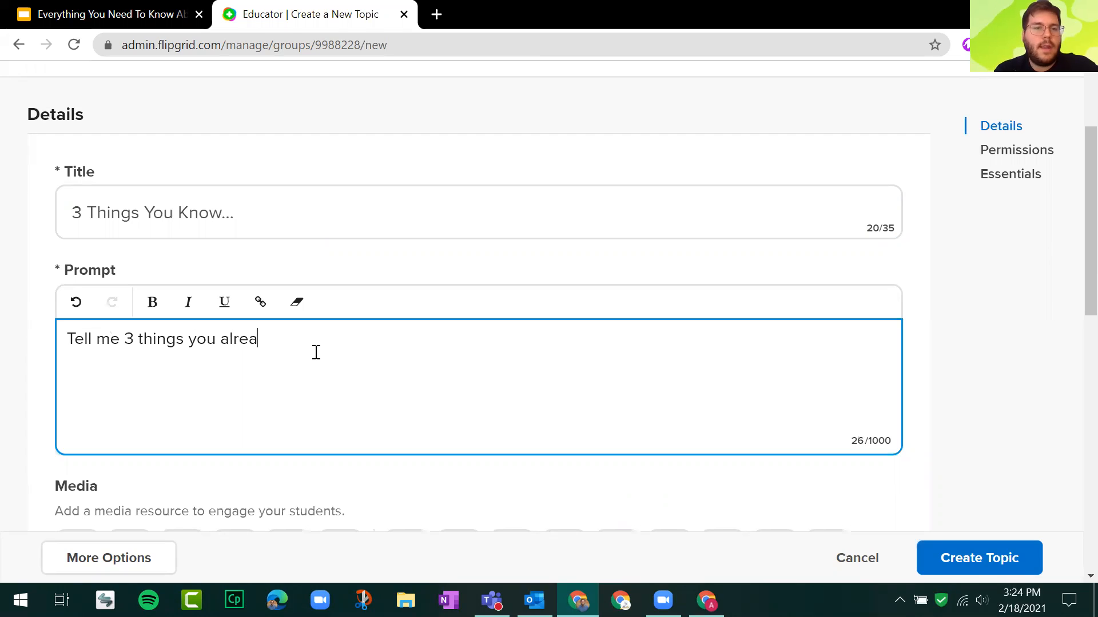
text(dy know about )
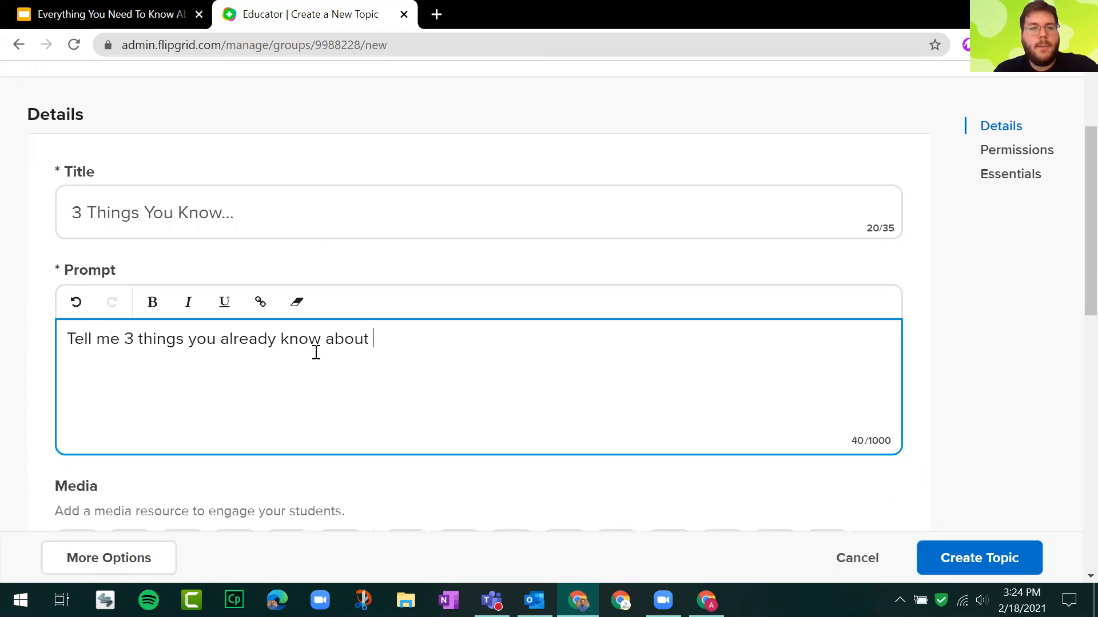
text(the America)
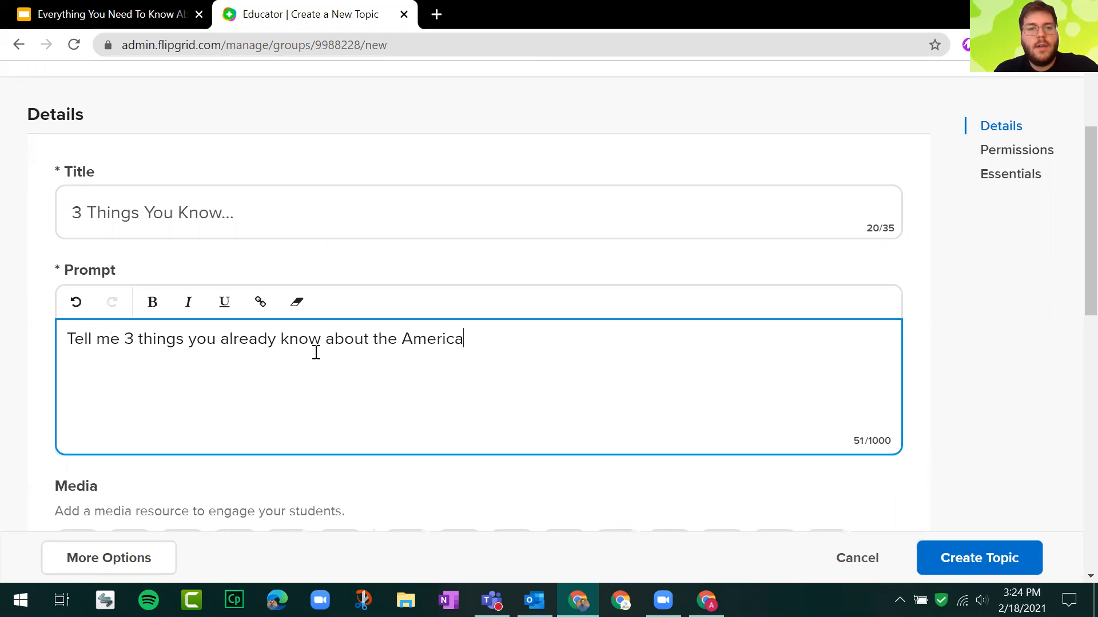
text(n Revolution)
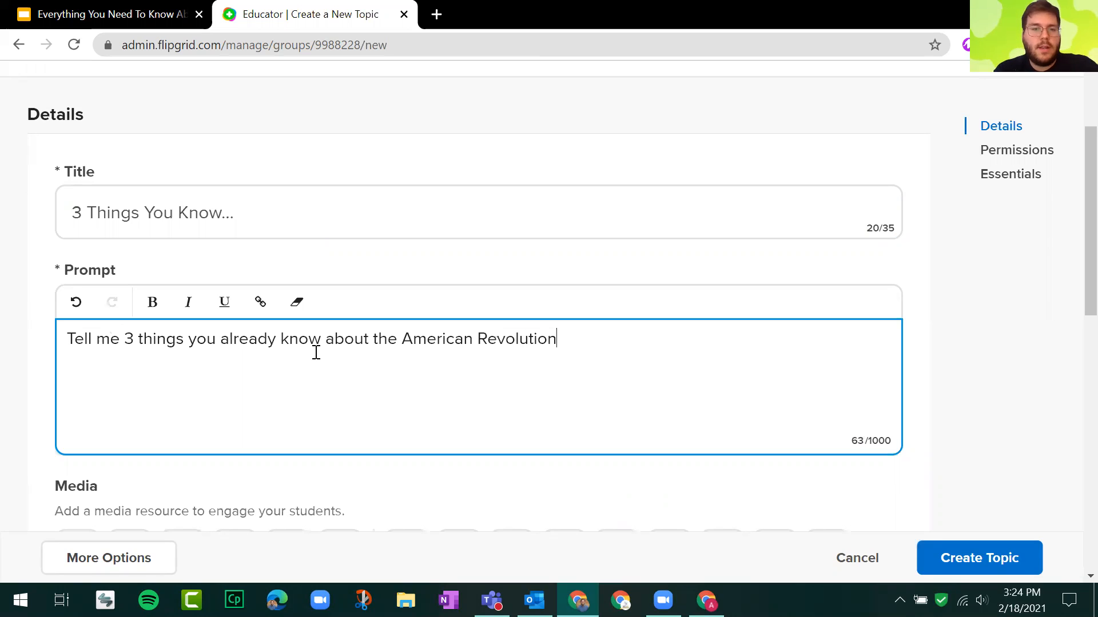
text(!)
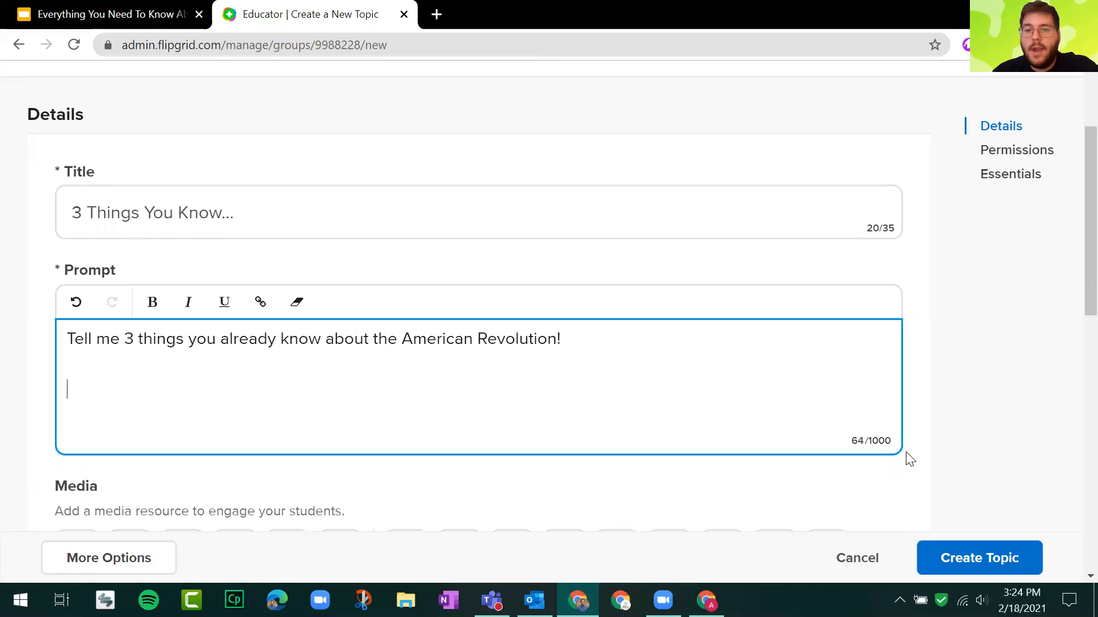
key(ctrl)
key(ctrl)
key(ctrl)
key(ctrl)
key(ctrl)
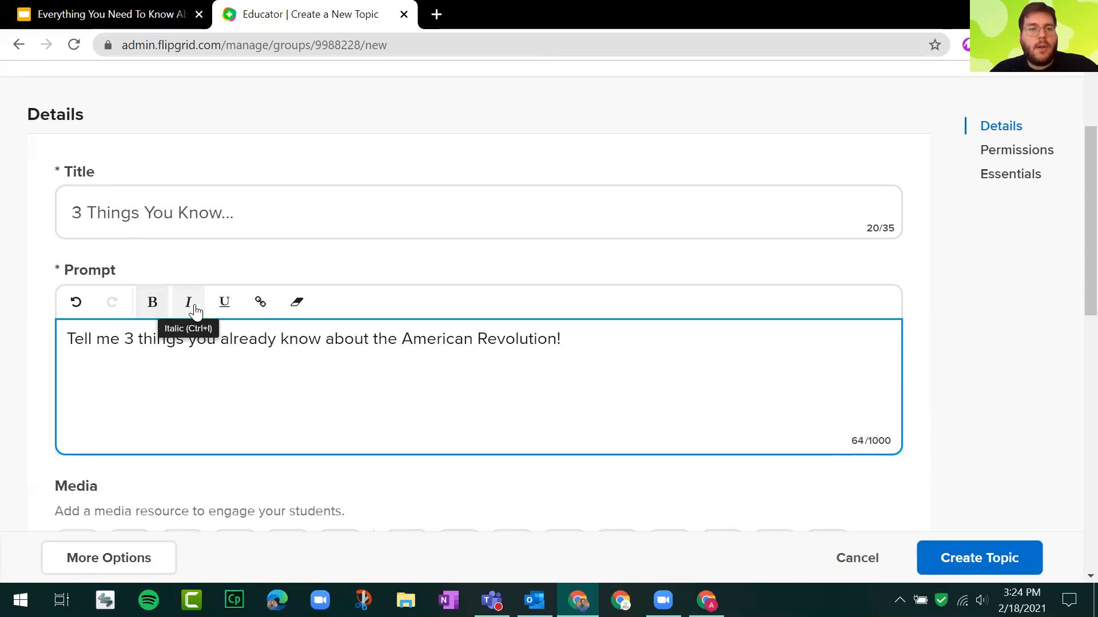
key(ctrl)
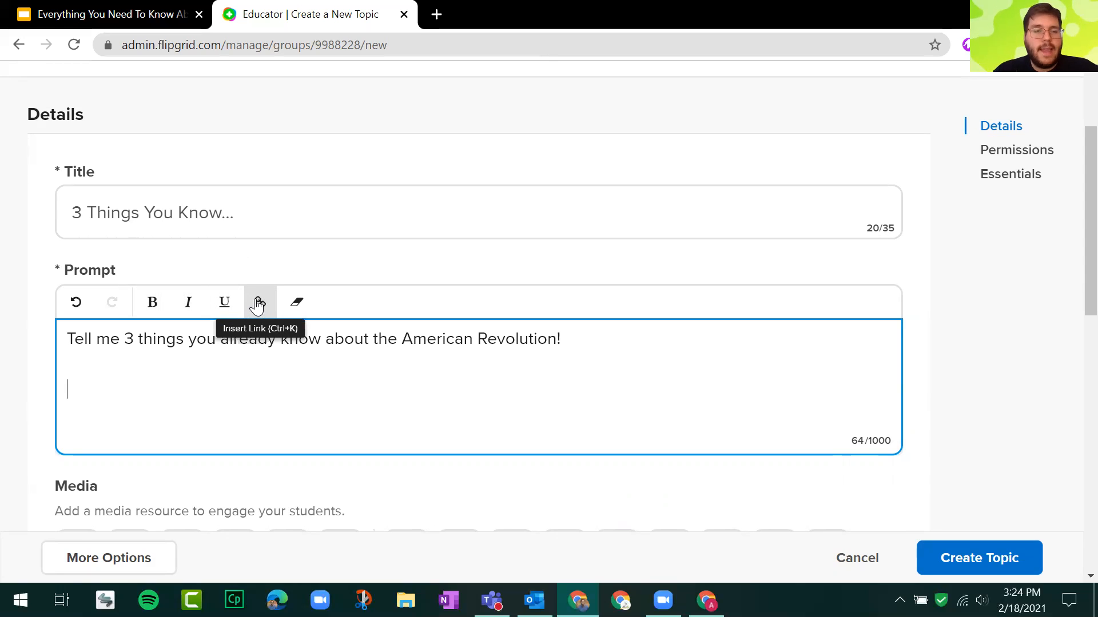
key(ctrl)
key(ctrl)
key(ctrl)
key(ctrl)
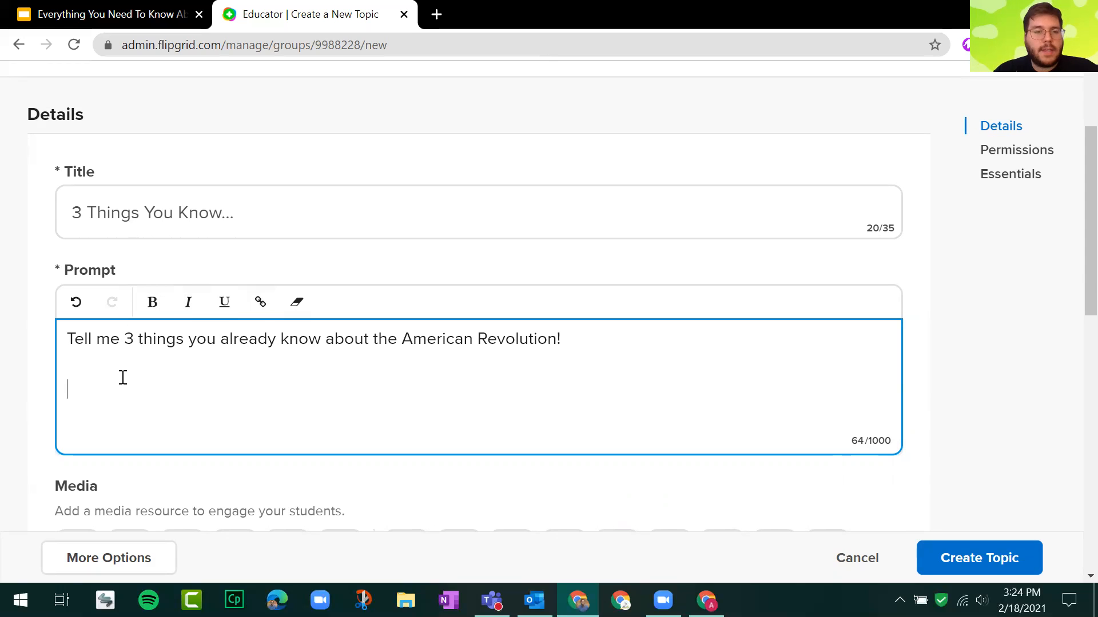
Add a second paragraph to the prompt, after a blank line: "This can be important people, events, or fun facts!".
key(Return)
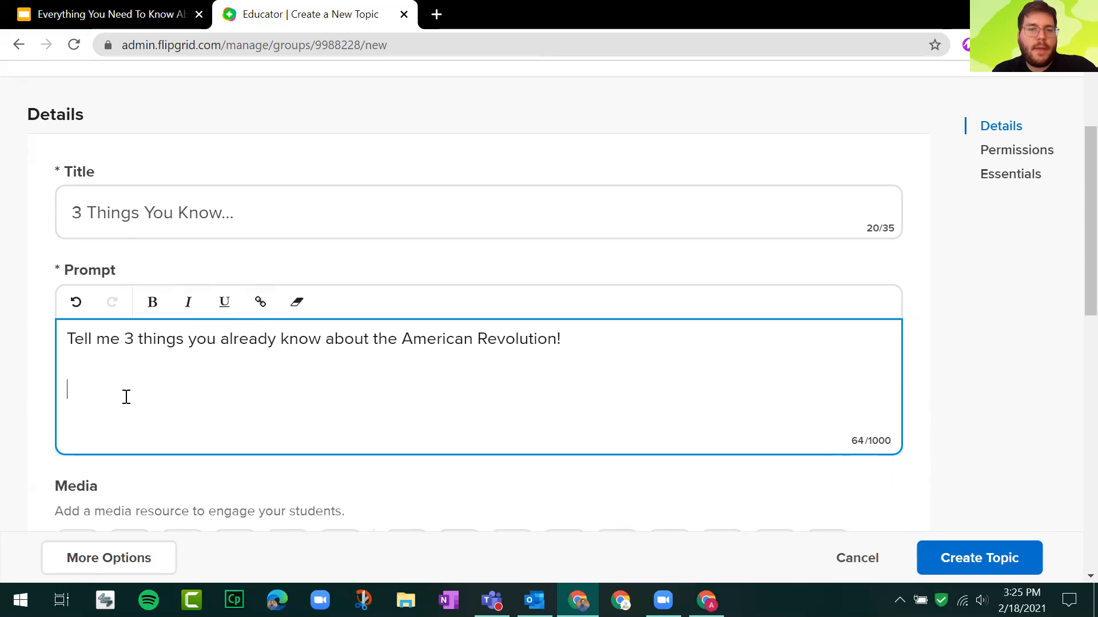
text(This )
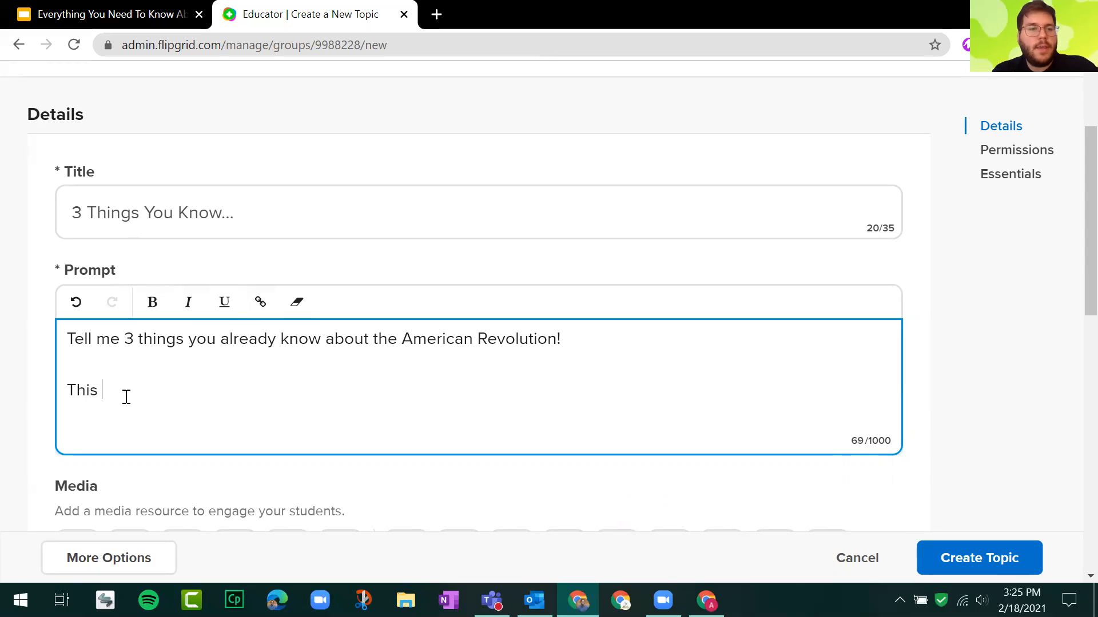
text(can be important peop)
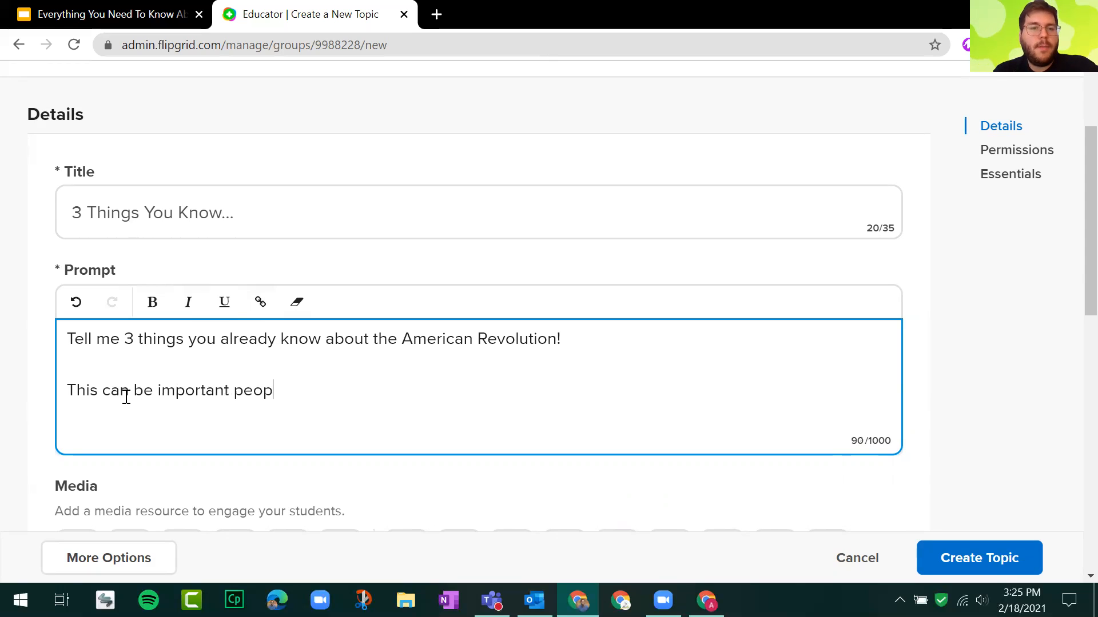
text(le, events,)
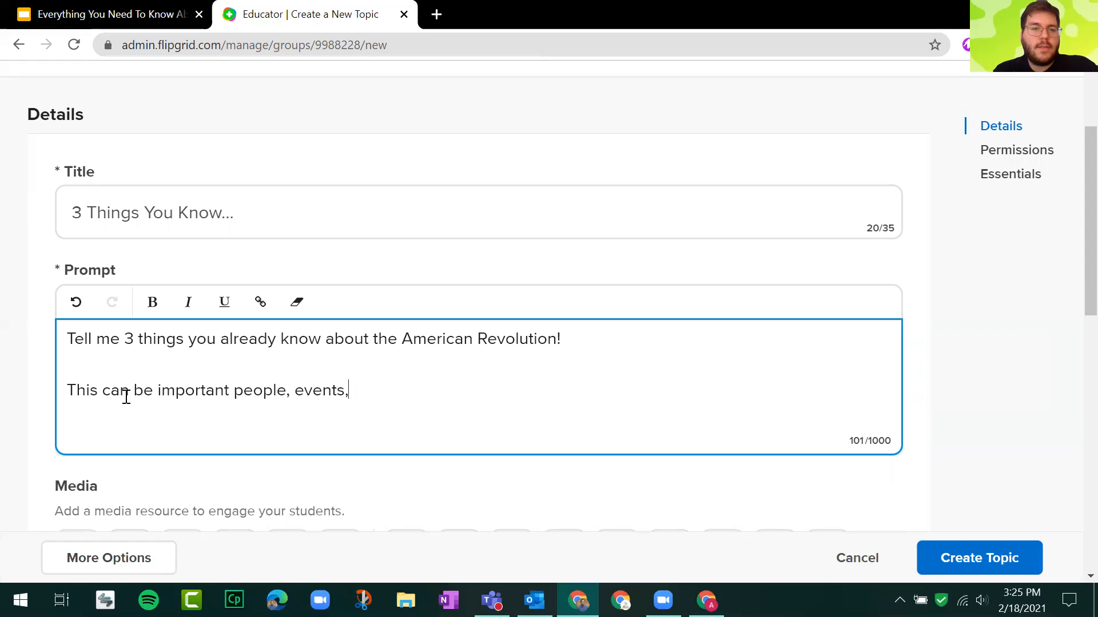
text( or fun fac)
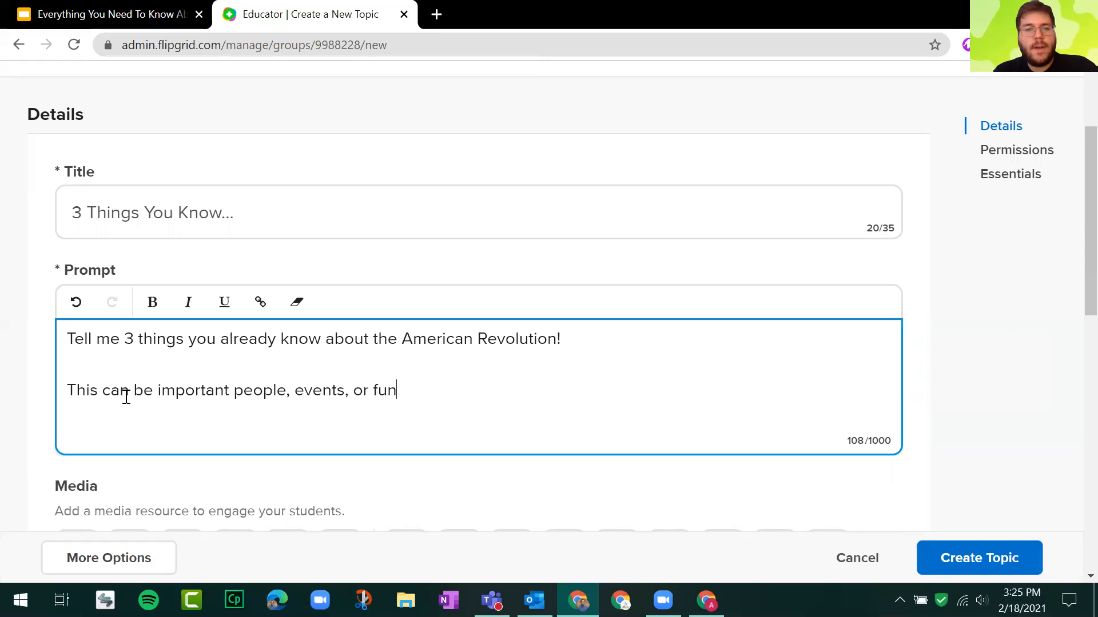
key(BackSpace)
text(facts!)
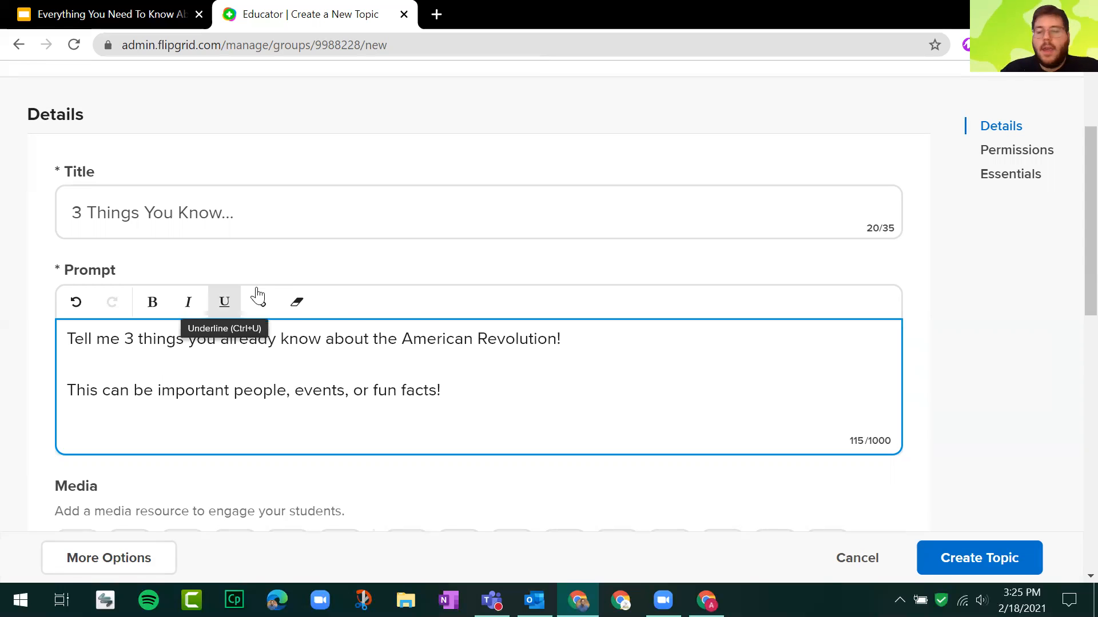
Examine the Media section below the prompt and the kinds of resources it offers.
scroll(254, 293, down, 2)
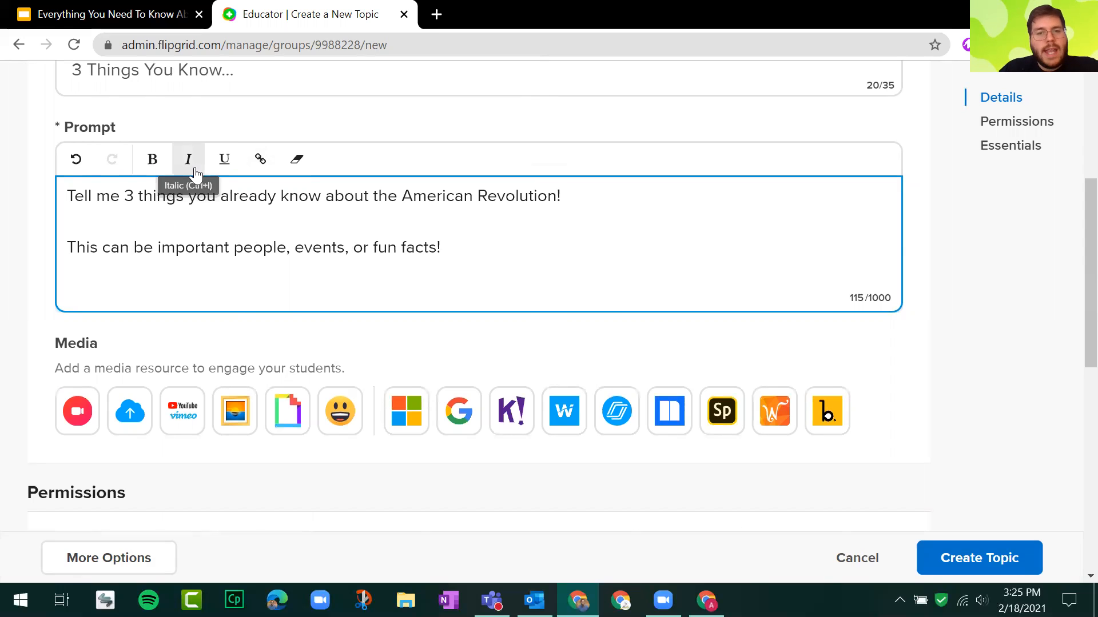
click(107, 352)
drag(56, 368, 416, 358)
click(307, 377)
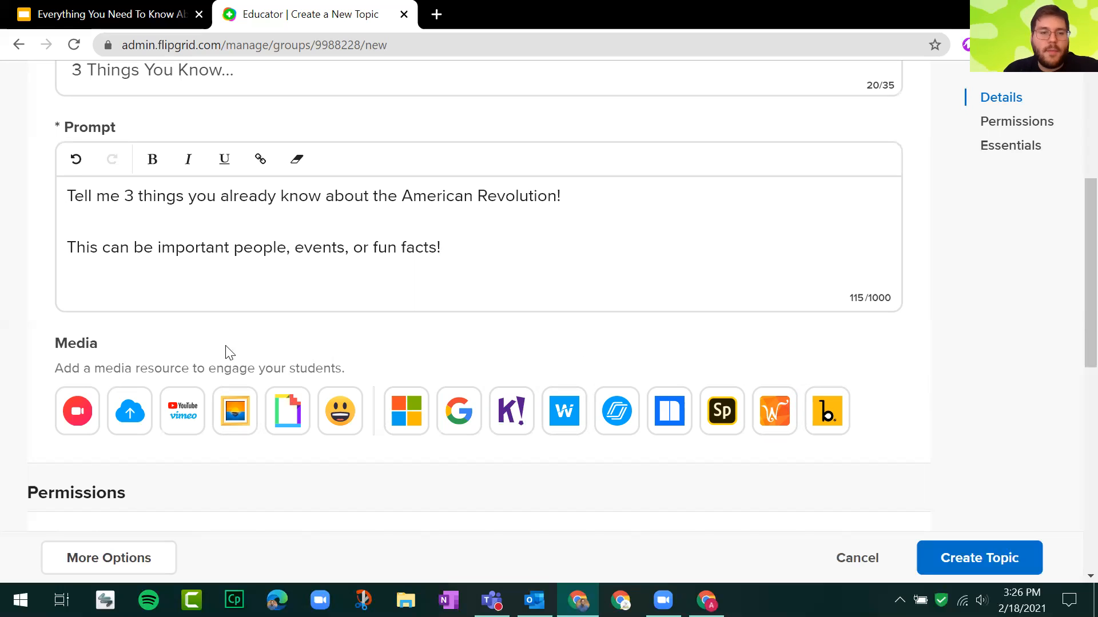
Search Giphy for "american flag" and attach the GIF of an American flag waving on a pole against a blue sky.
click(298, 410)
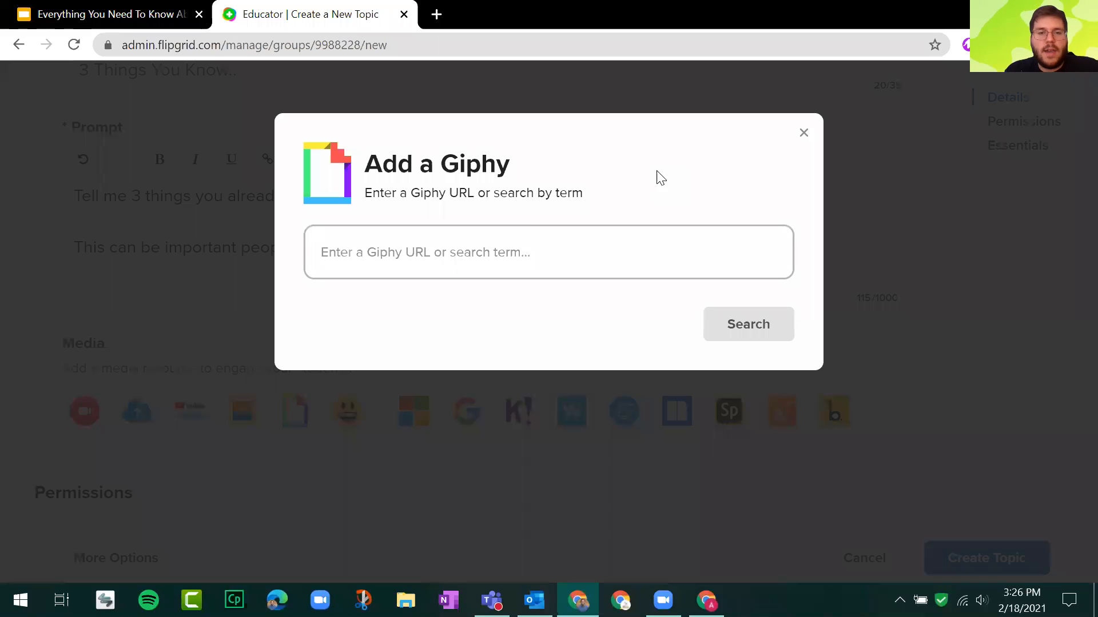
click(511, 251)
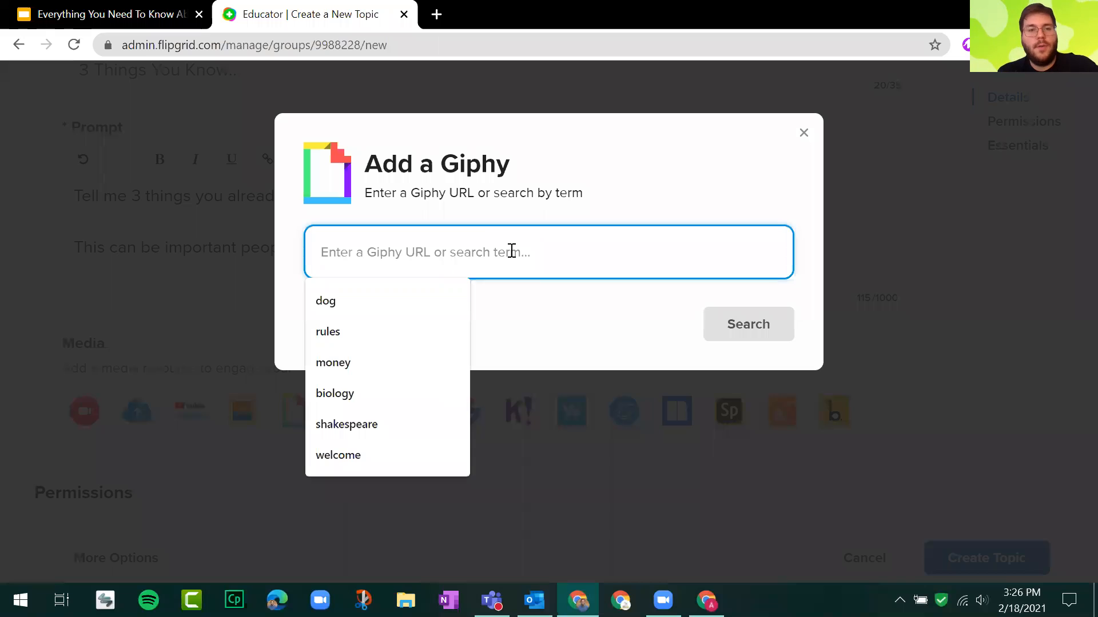
text(american fe)
key(BackSpace)
key(BackSpace)
text(fag)
key(BackSpace)
key(BackSpace)
text(lag)
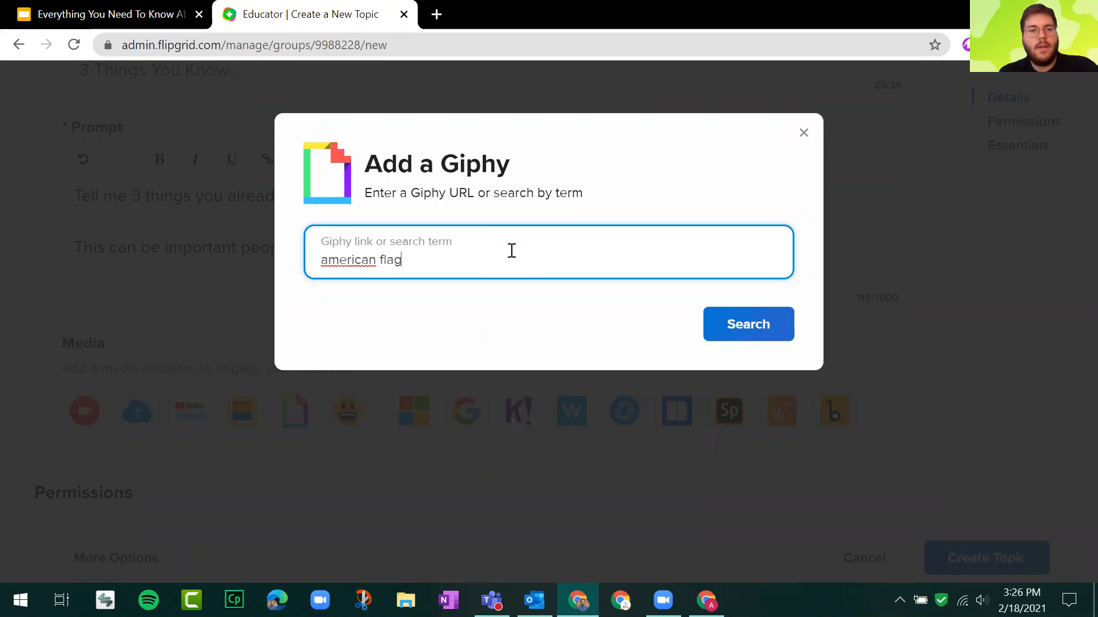
key(Return)
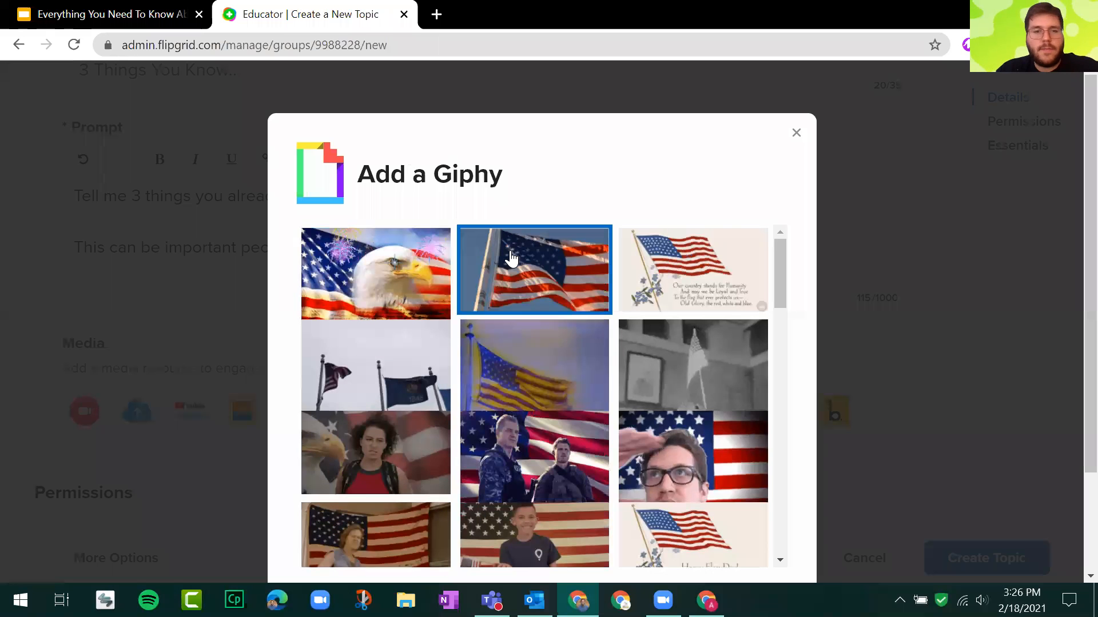
scroll(726, 314, down, 10)
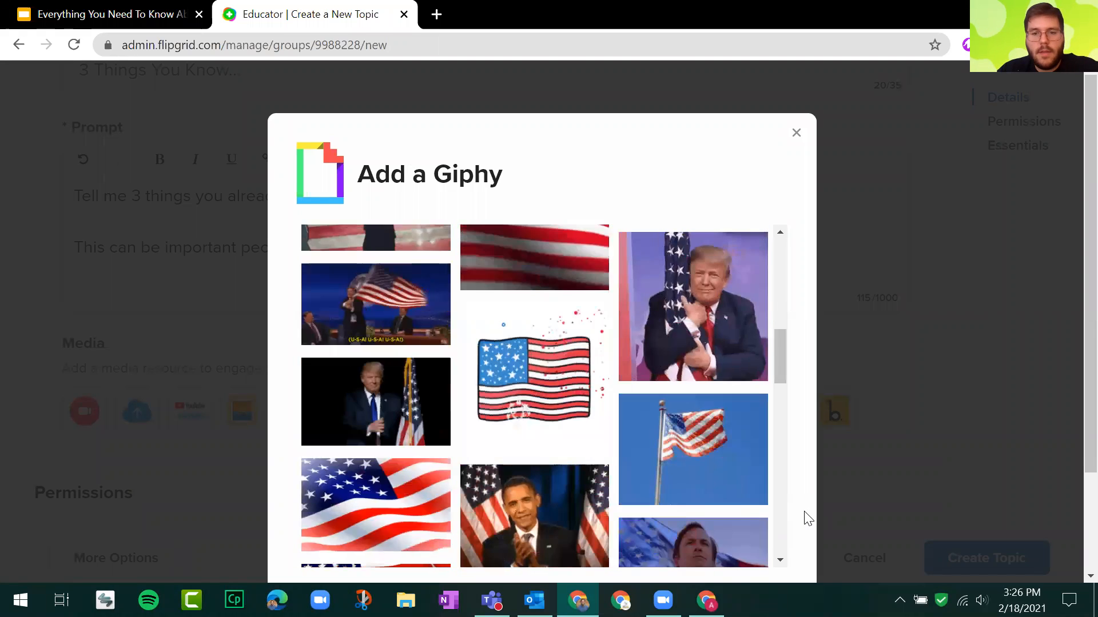
click(743, 491)
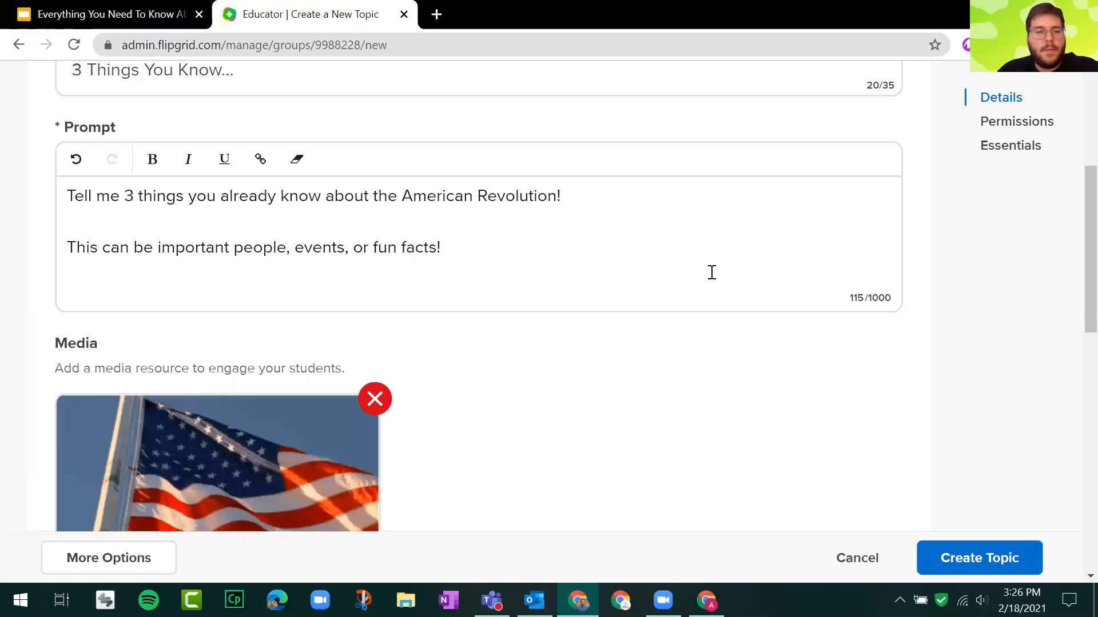
Switch on the topic's optional guest password to view its requirements, and switch it off again.
scroll(710, 272, down, 1)
scroll(669, 229, down, 5)
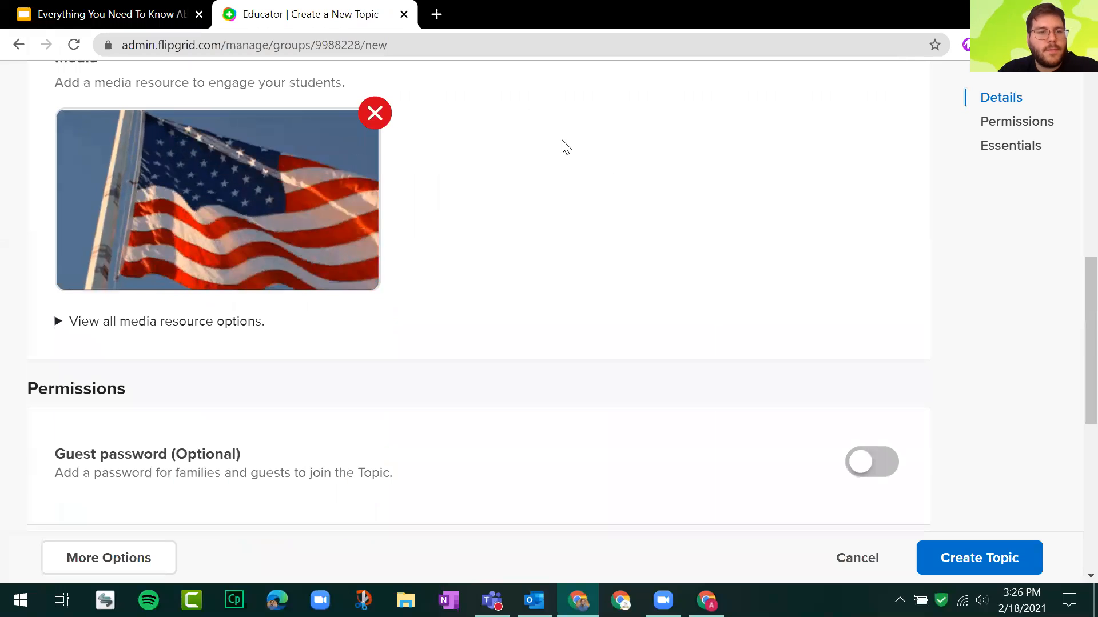
scroll(572, 163, up, 6)
scroll(573, 163, down, 7)
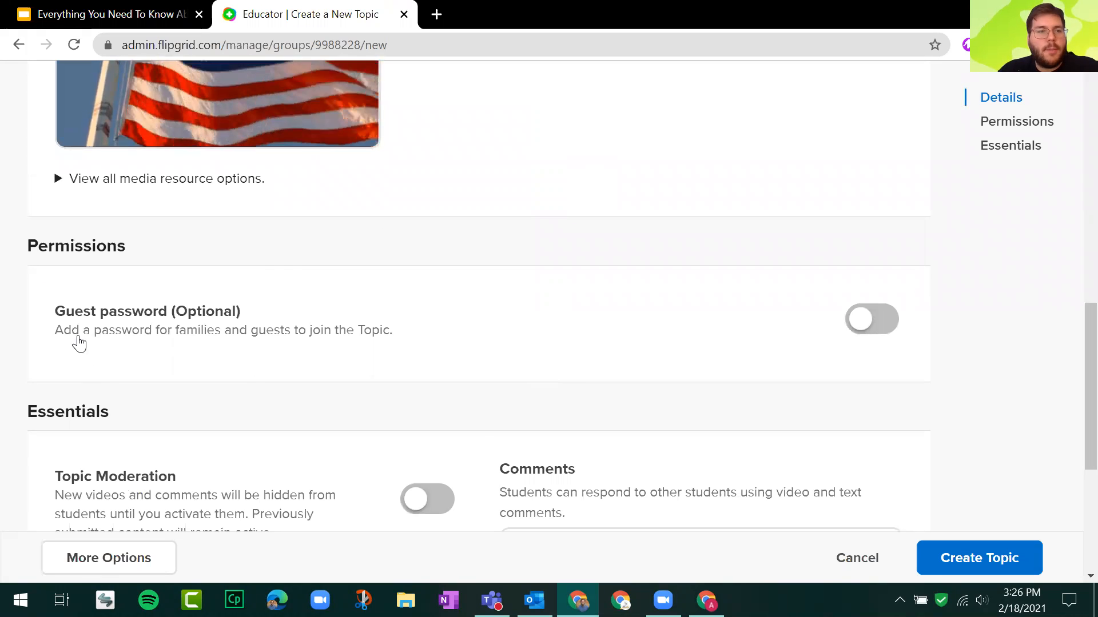
click(222, 328)
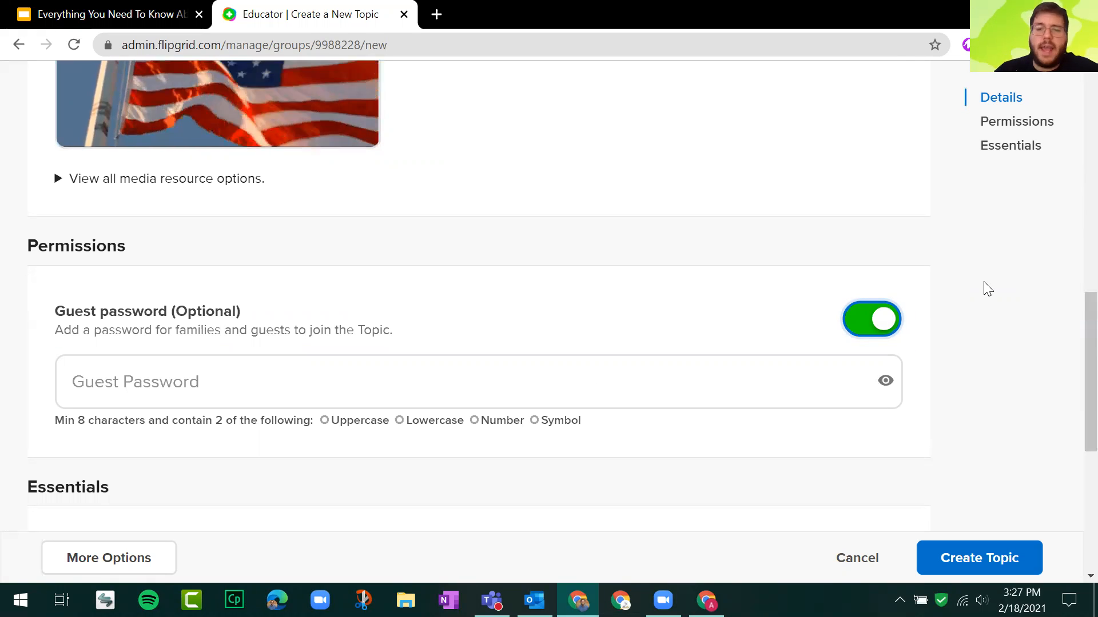
click(887, 324)
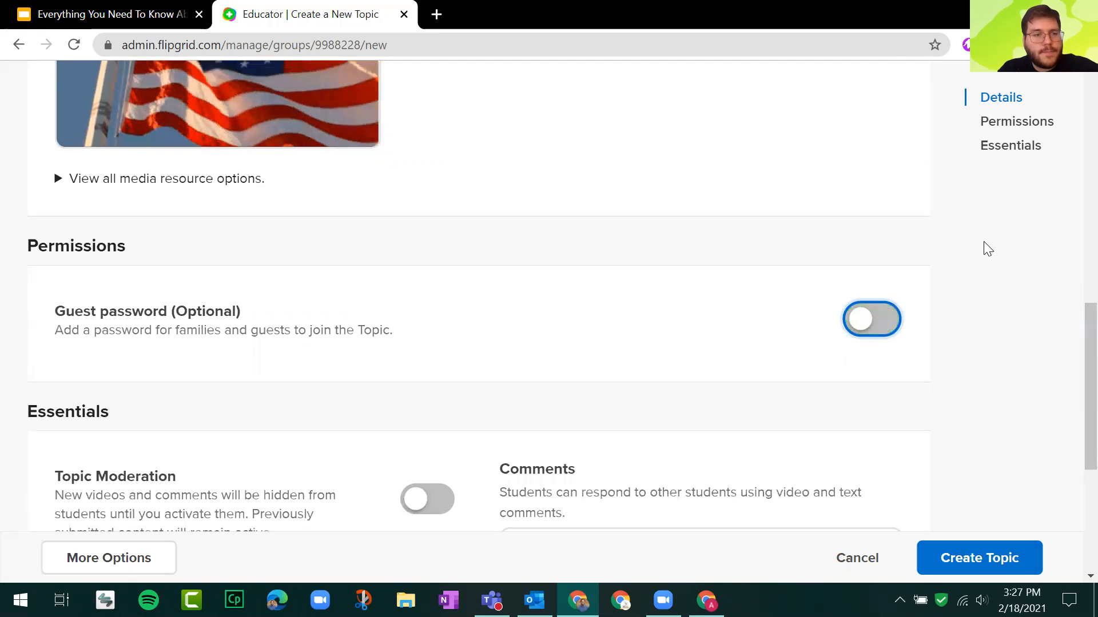
Turn on Topic Moderation in the Essentials section so new videos and comments stay hidden until activated.
scroll(988, 250, down, 3)
scroll(69, 206, down, 3)
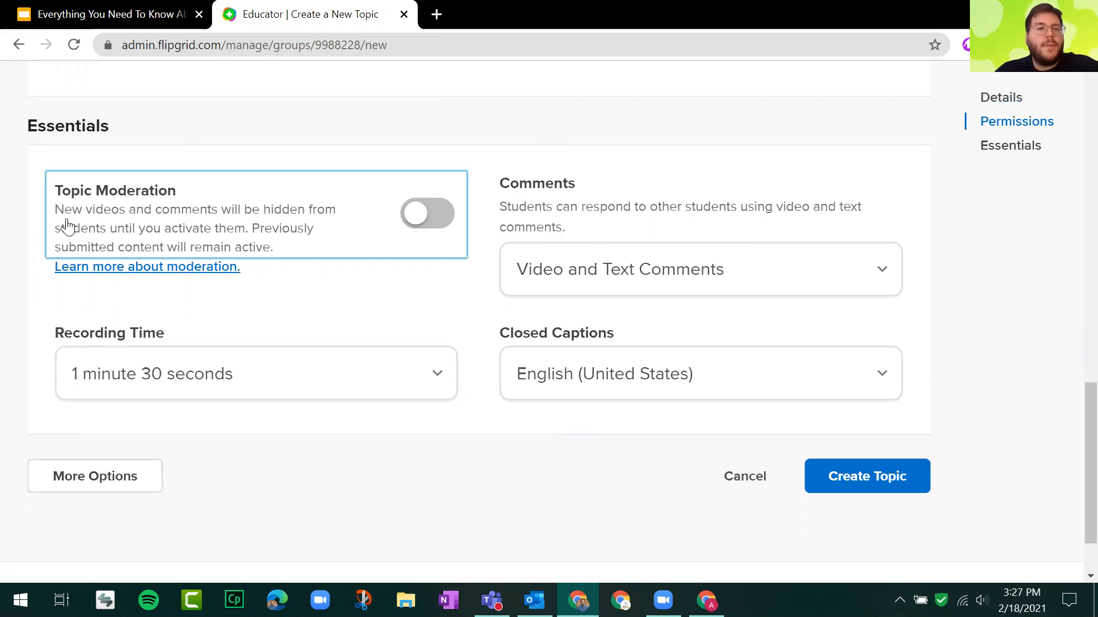
click(429, 214)
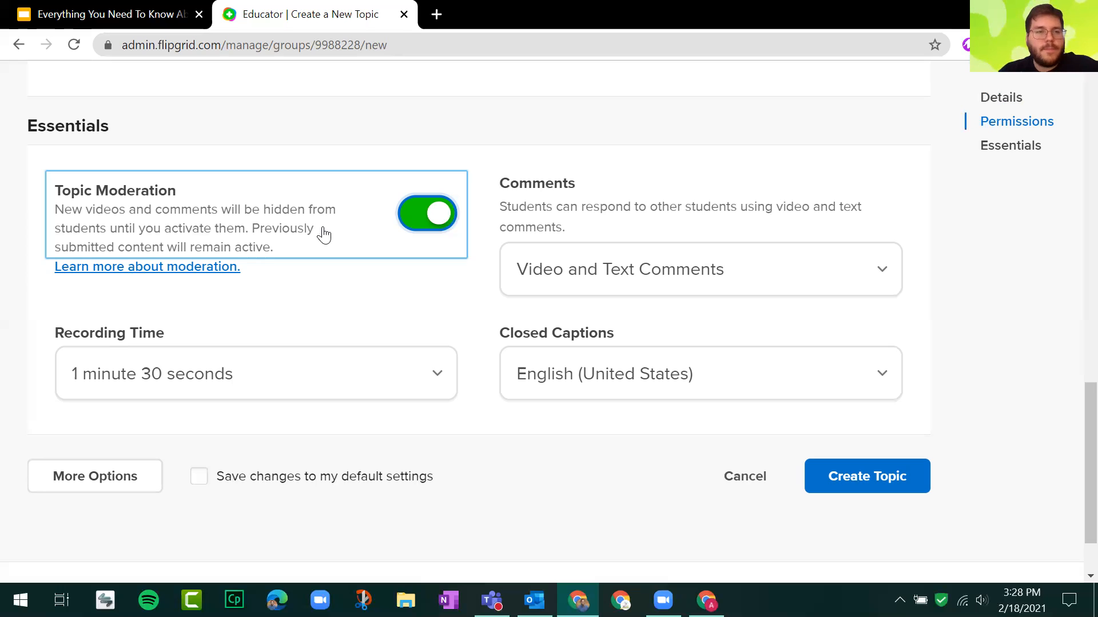
Examine the Comments setting and the response types it offers students, leaving the choice as it is.
drag(520, 183, 636, 230)
click(637, 231)
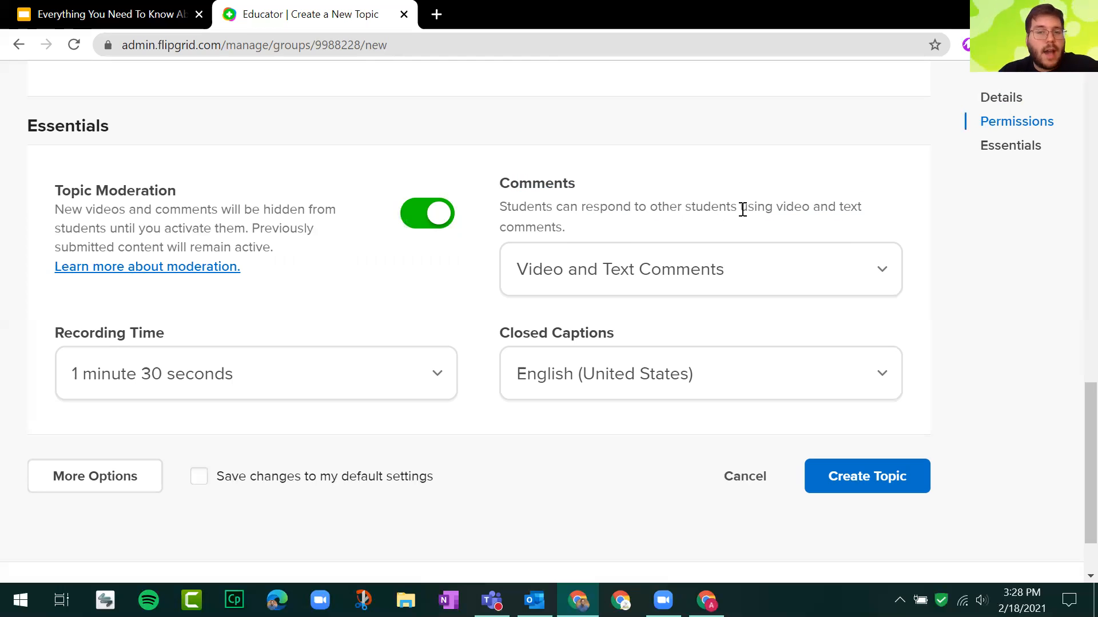
click(749, 287)
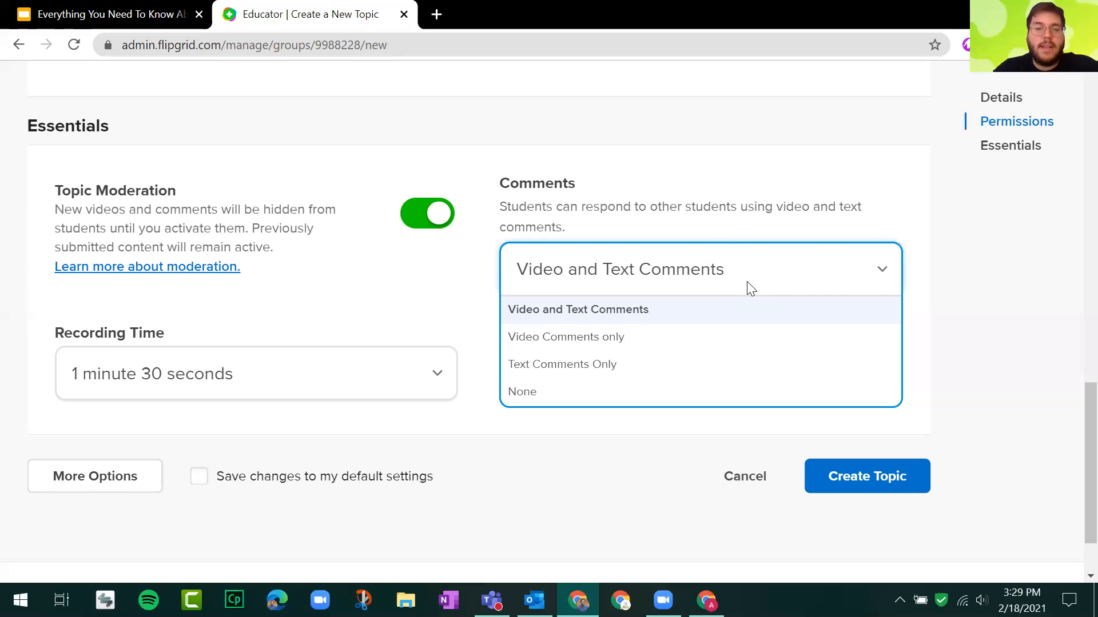
click(712, 224)
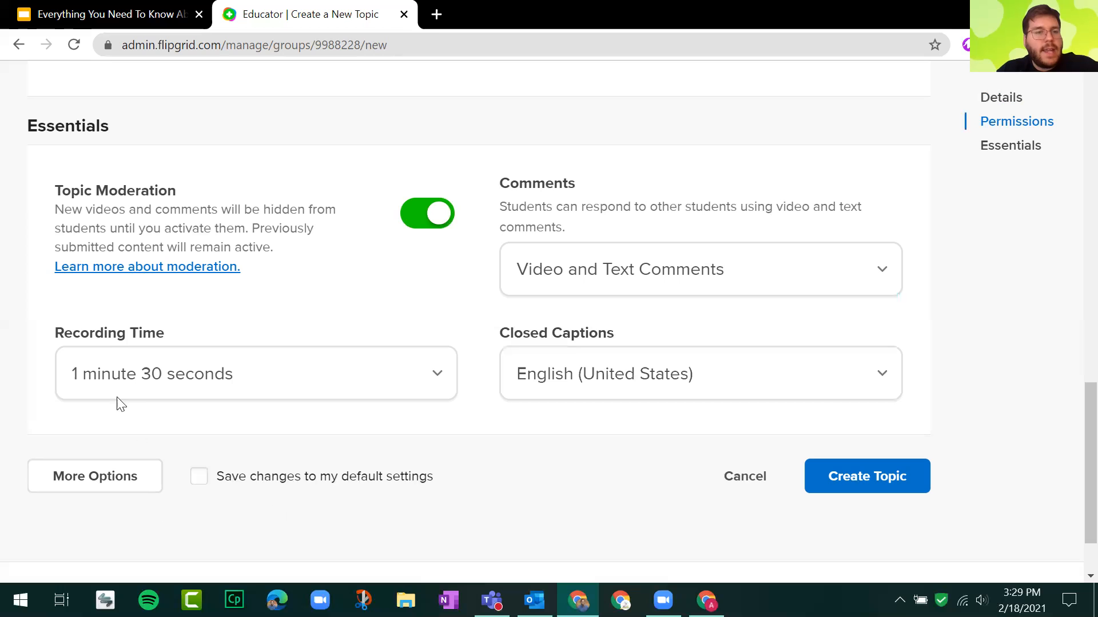
Examine the available Recording Time durations and Closed Captions languages without changing either setting.
drag(61, 333, 189, 334)
click(189, 335)
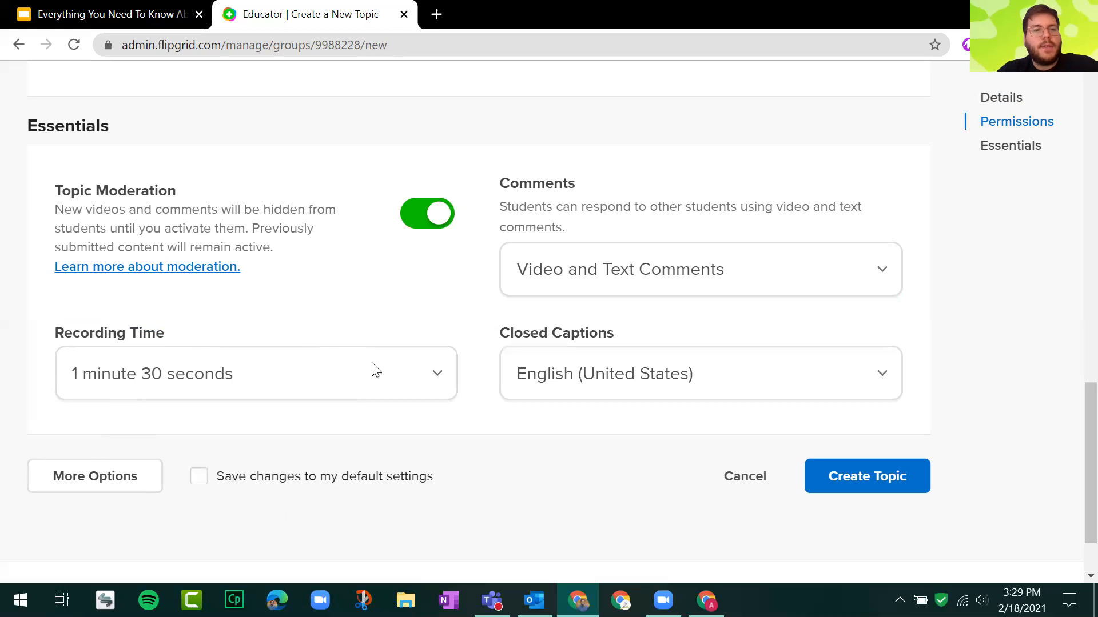
click(377, 373)
scroll(380, 297, down, 2)
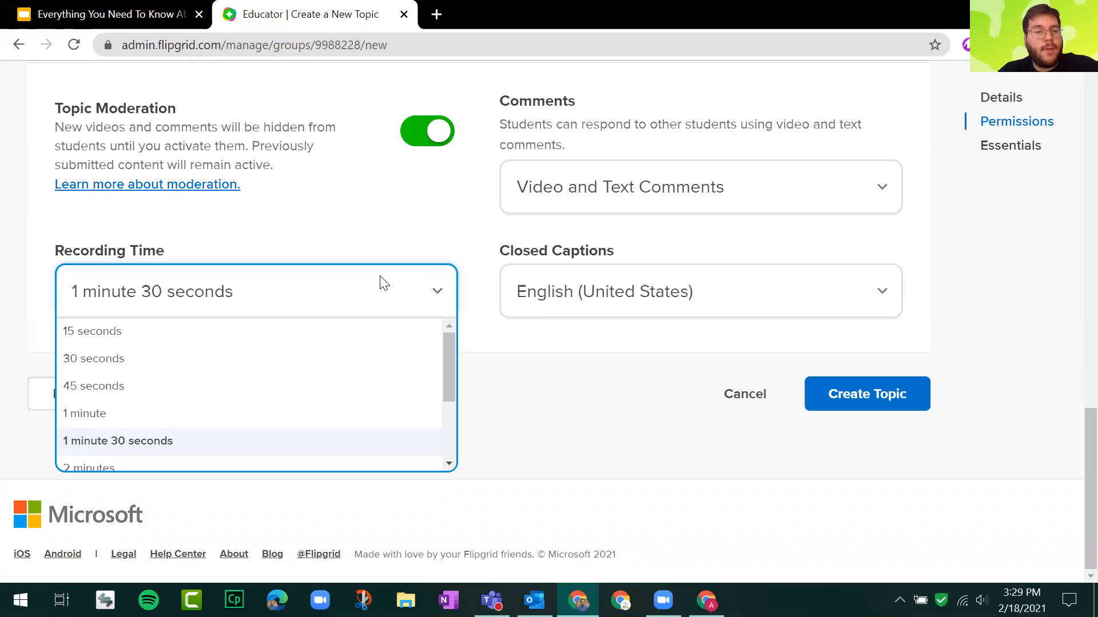
scroll(130, 345, up, 3)
scroll(130, 345, down, 3)
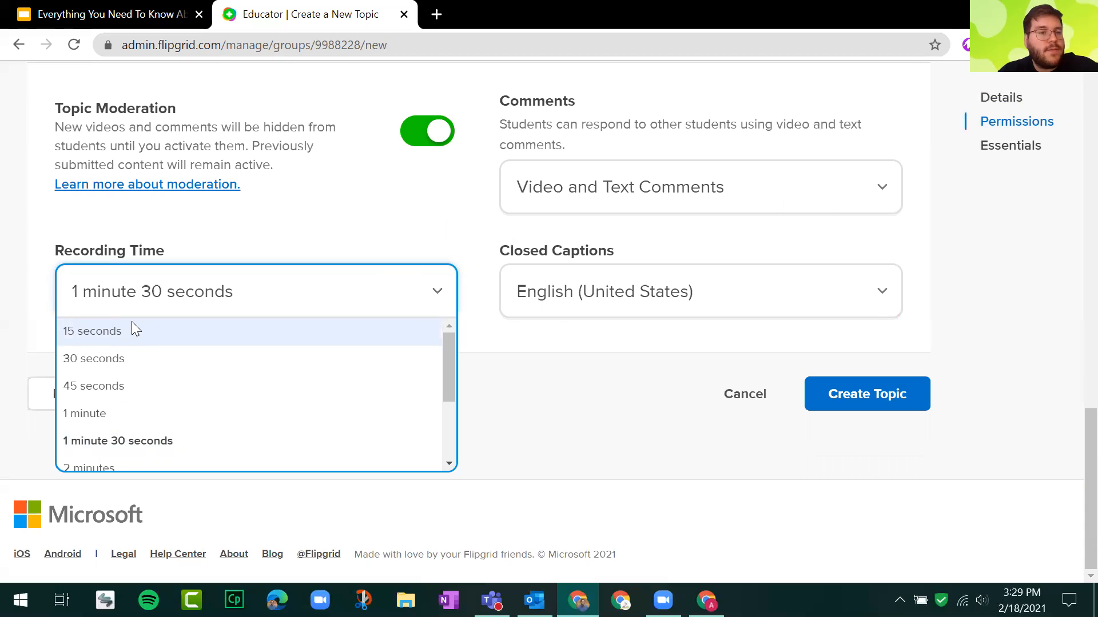
scroll(179, 353, down, 3)
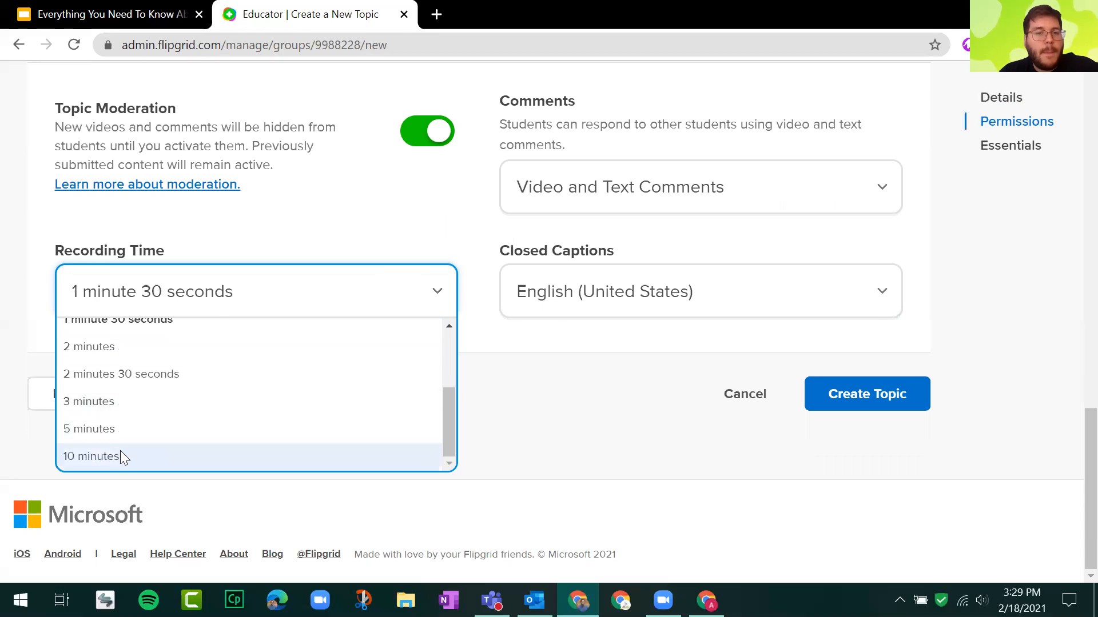
click(399, 245)
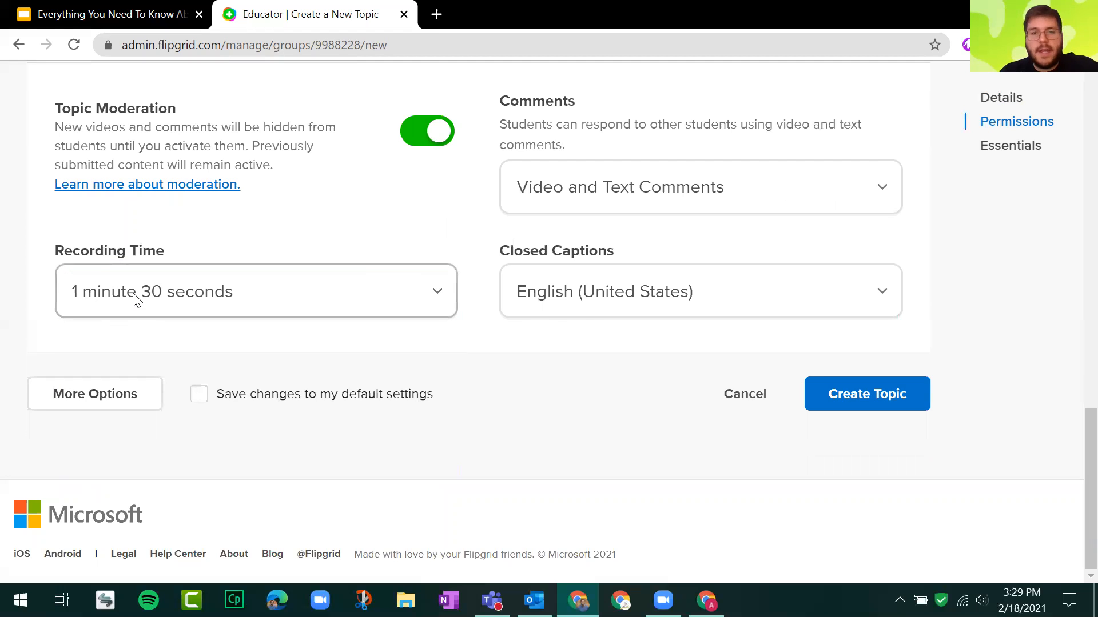
click(860, 292)
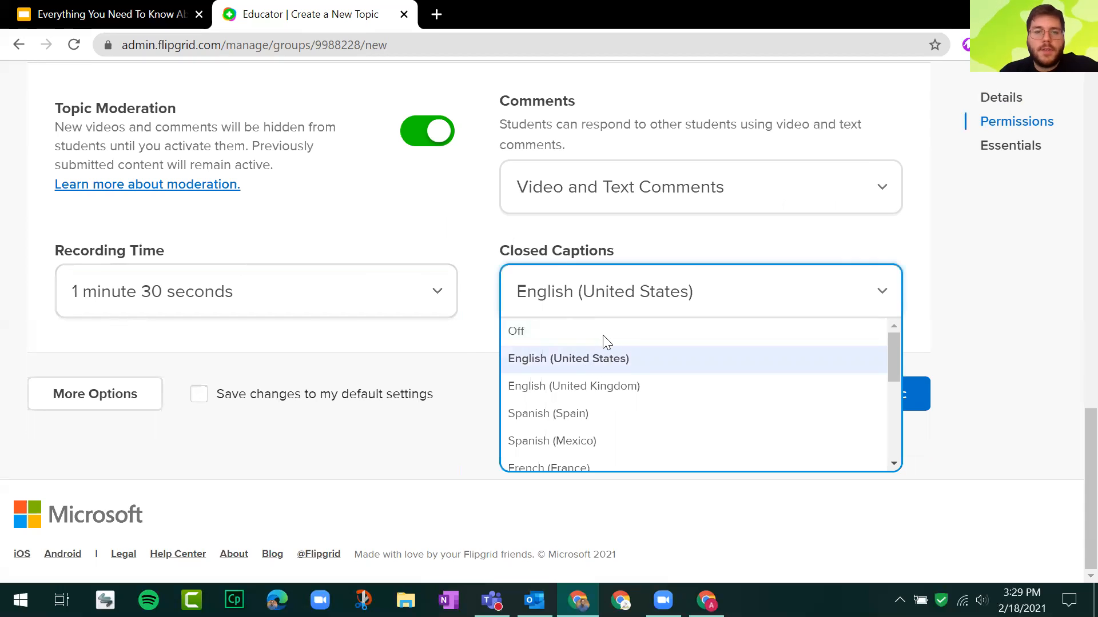
click(483, 288)
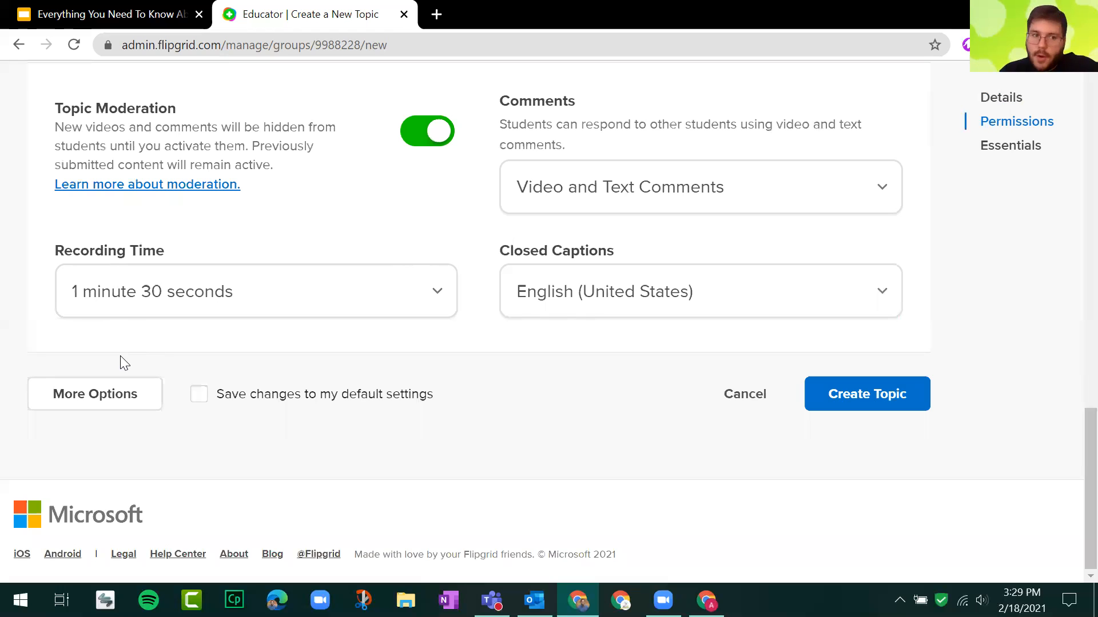
Reveal the additional topic options and review the Attachments section for external links.
click(124, 403)
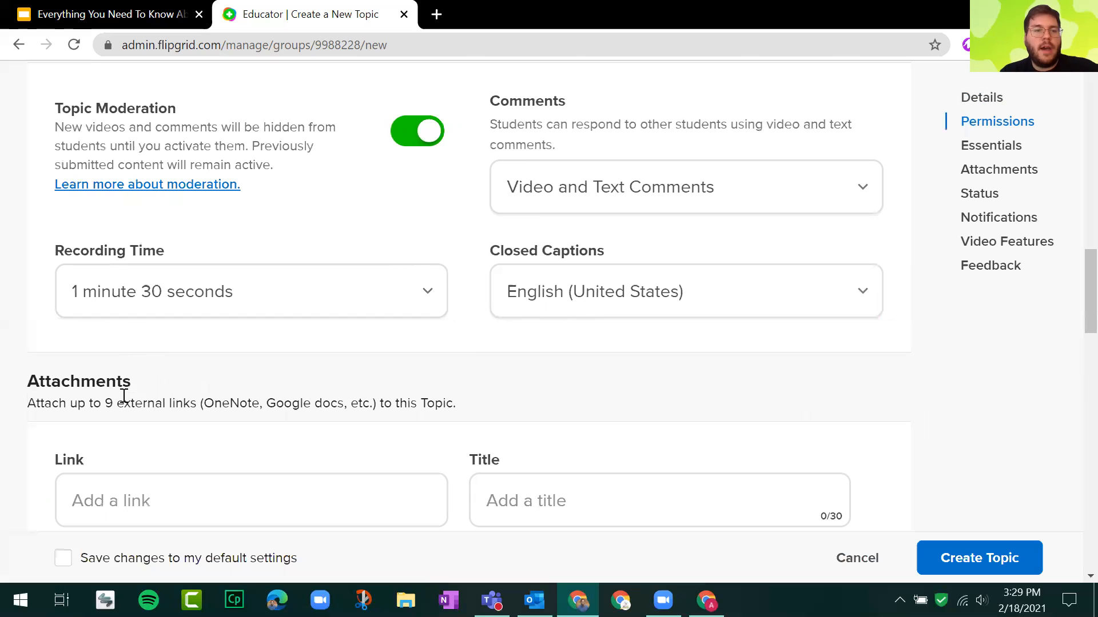
scroll(386, 311, down, 4)
scroll(324, 249, up, 2)
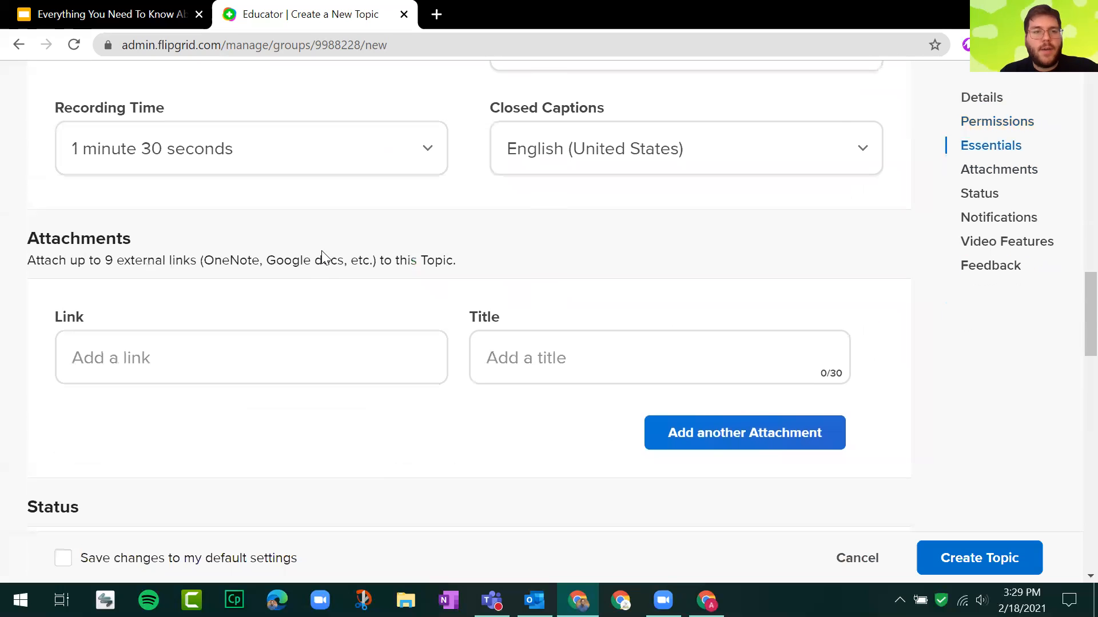
drag(39, 240, 500, 264)
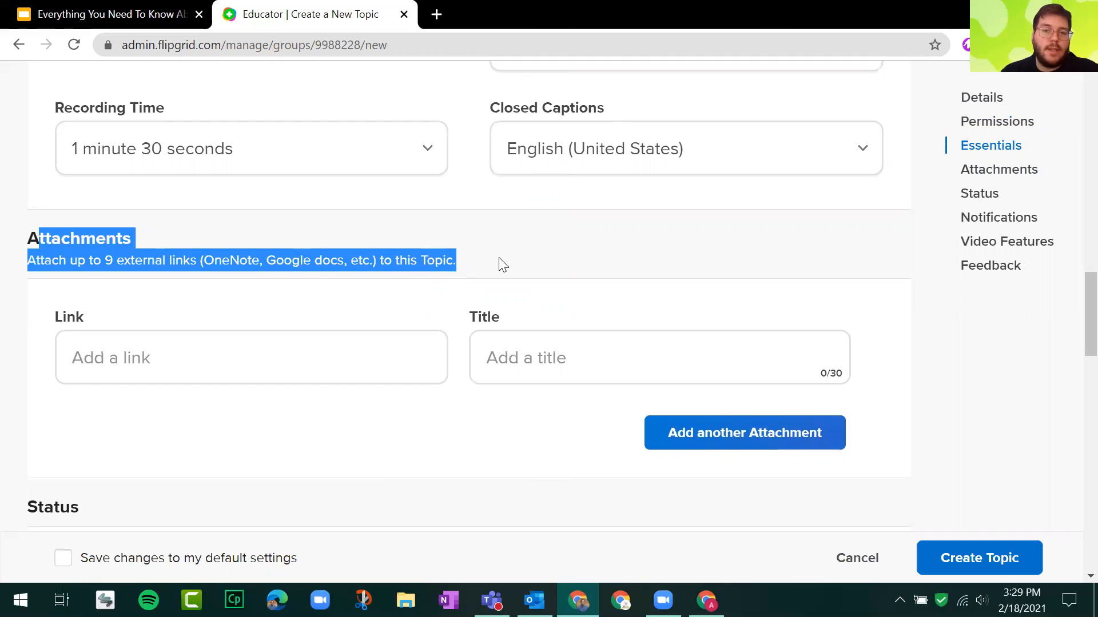
click(480, 267)
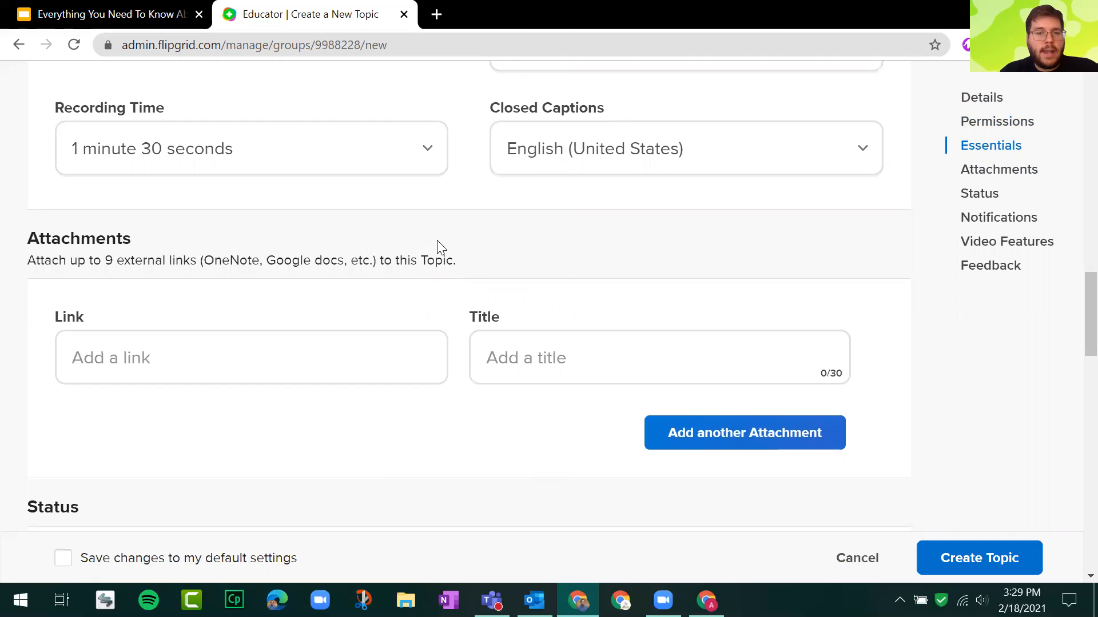
Examine the Status section, including the Topic Status choices and the Scheduled Dates description.
scroll(436, 247, down, 5)
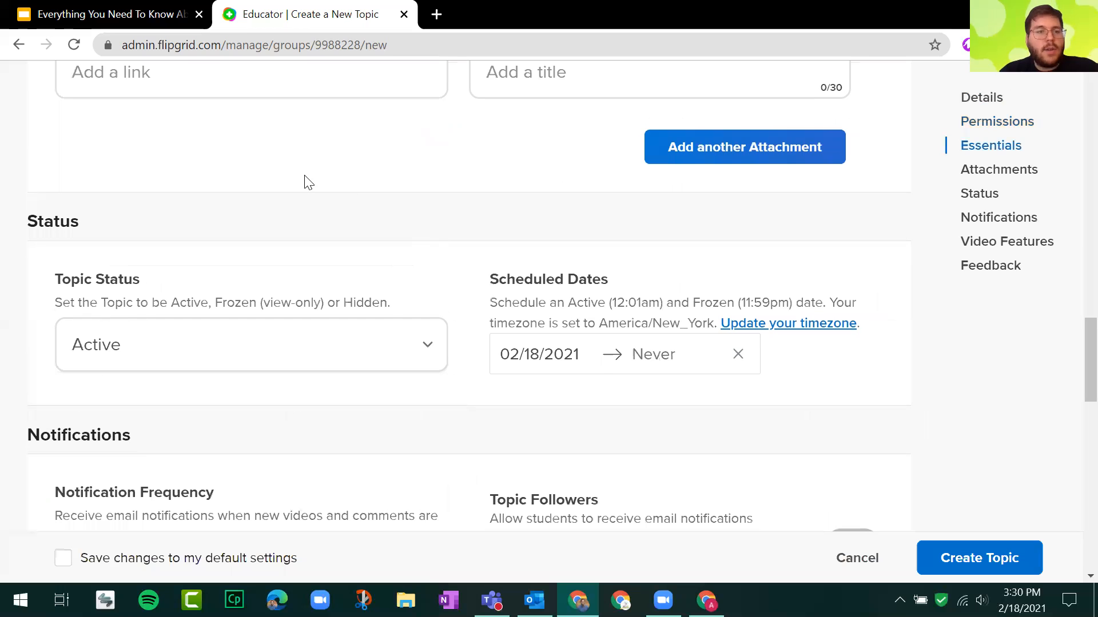
drag(53, 277, 884, 323)
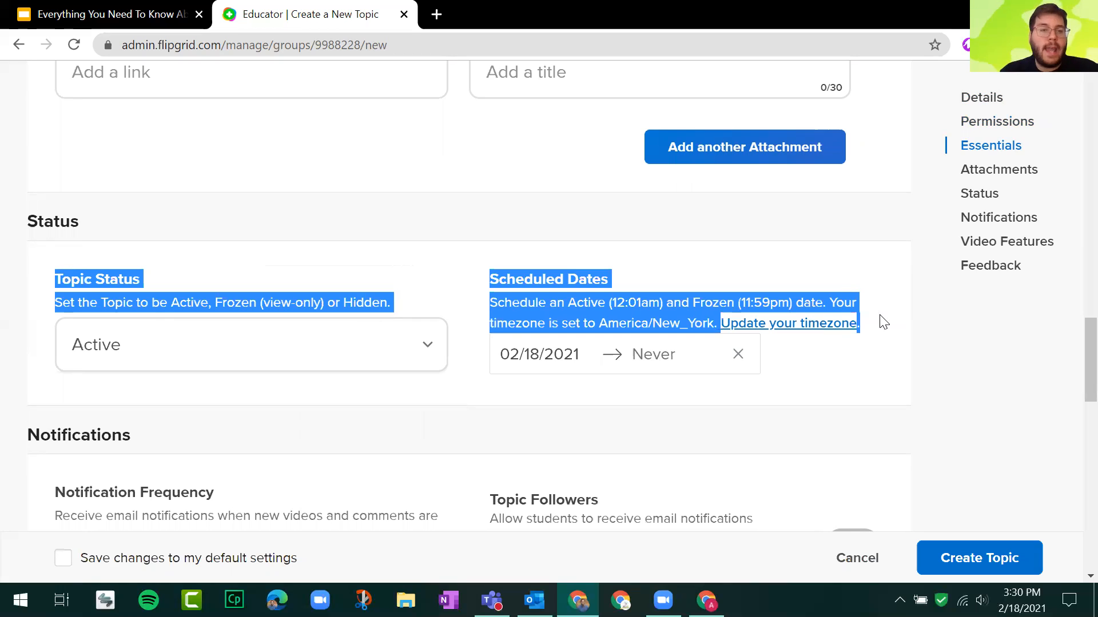
click(441, 267)
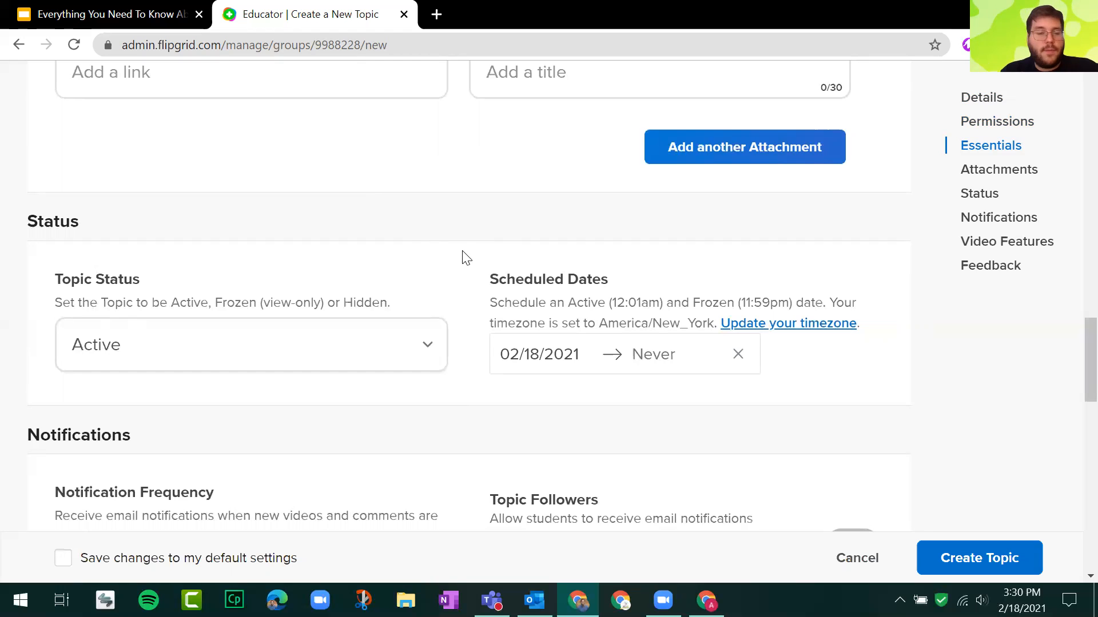
click(423, 351)
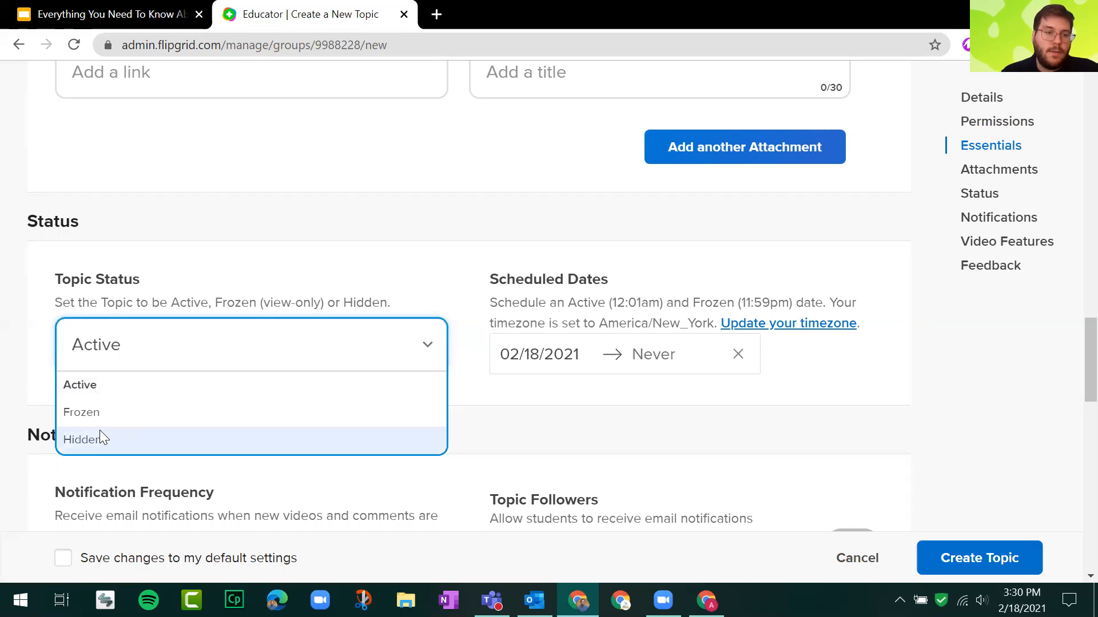
click(56, 293)
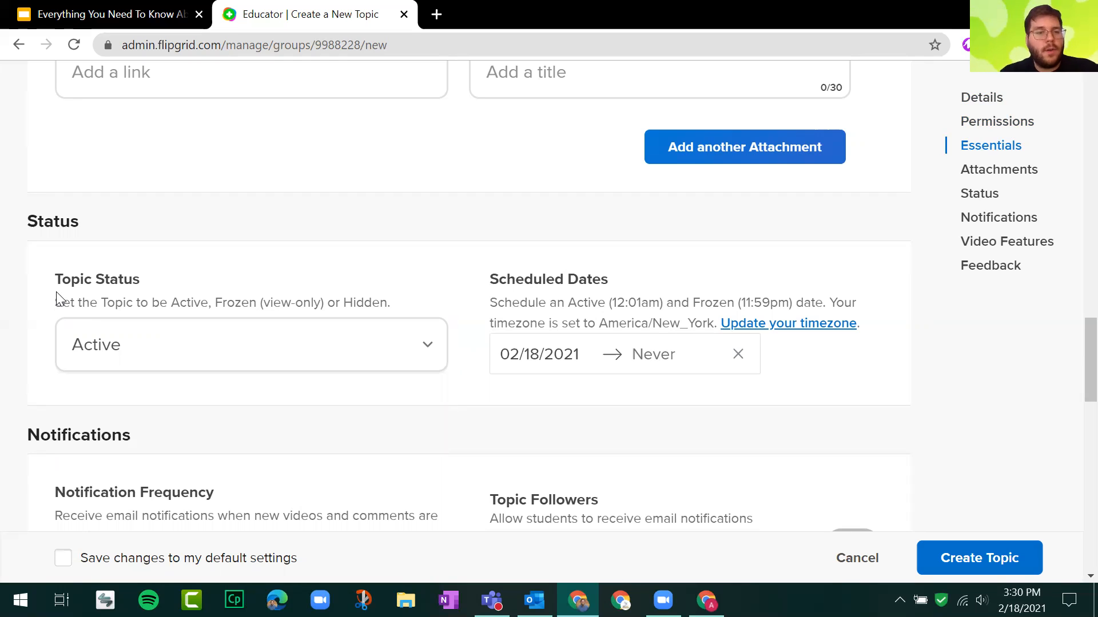
Review the Notifications settings and the Video Features students can use in their responses.
scroll(58, 290, down, 3)
scroll(81, 191, down, 3)
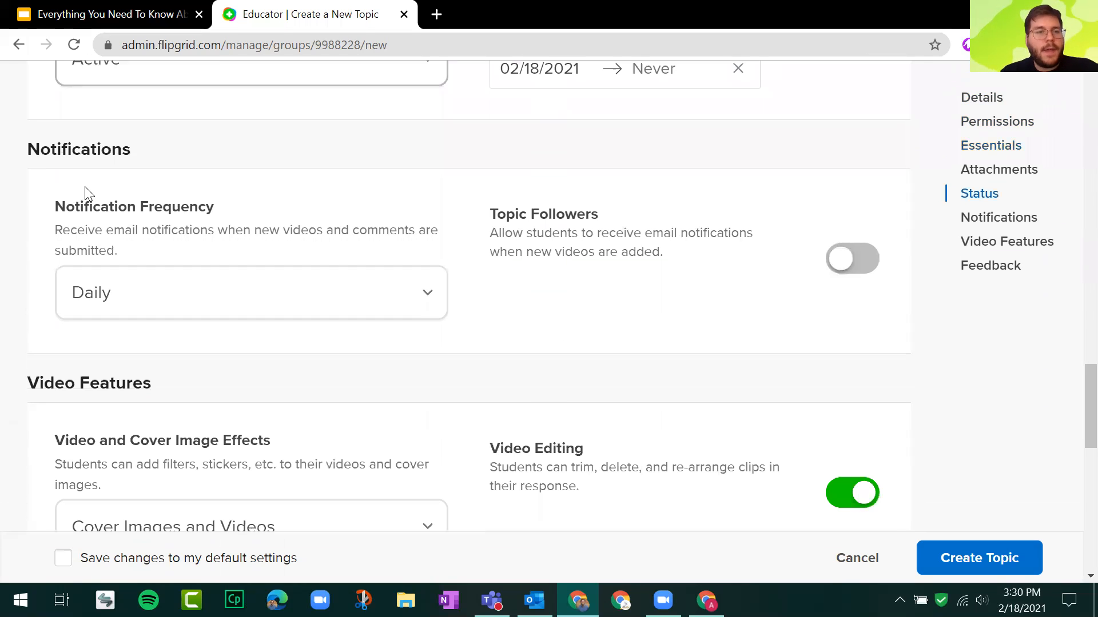
drag(47, 209, 433, 196)
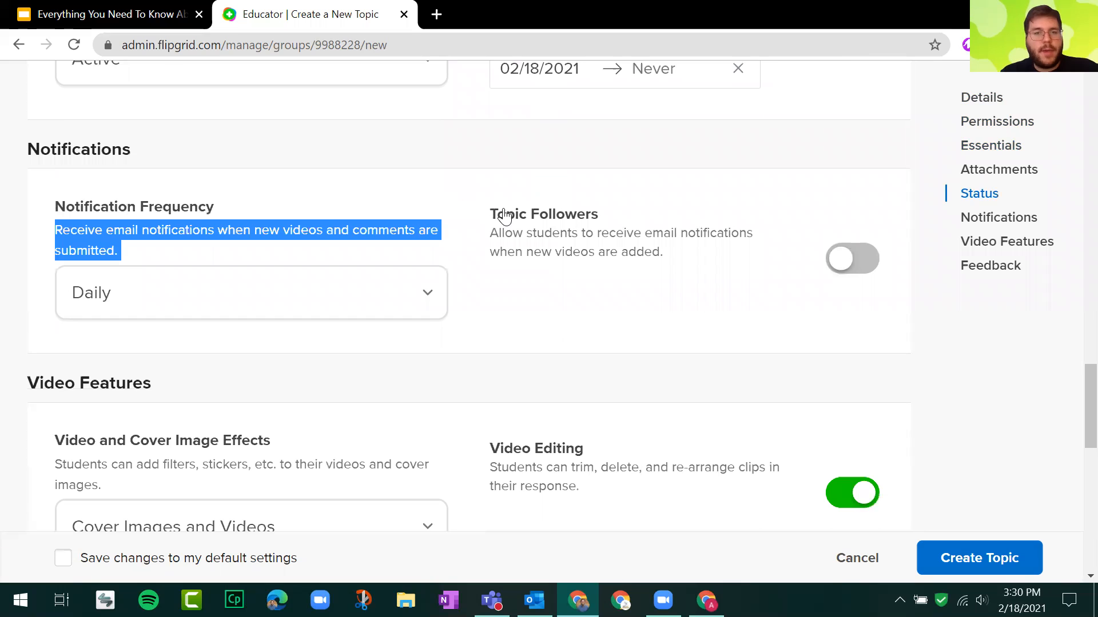
scroll(400, 171, down, 5)
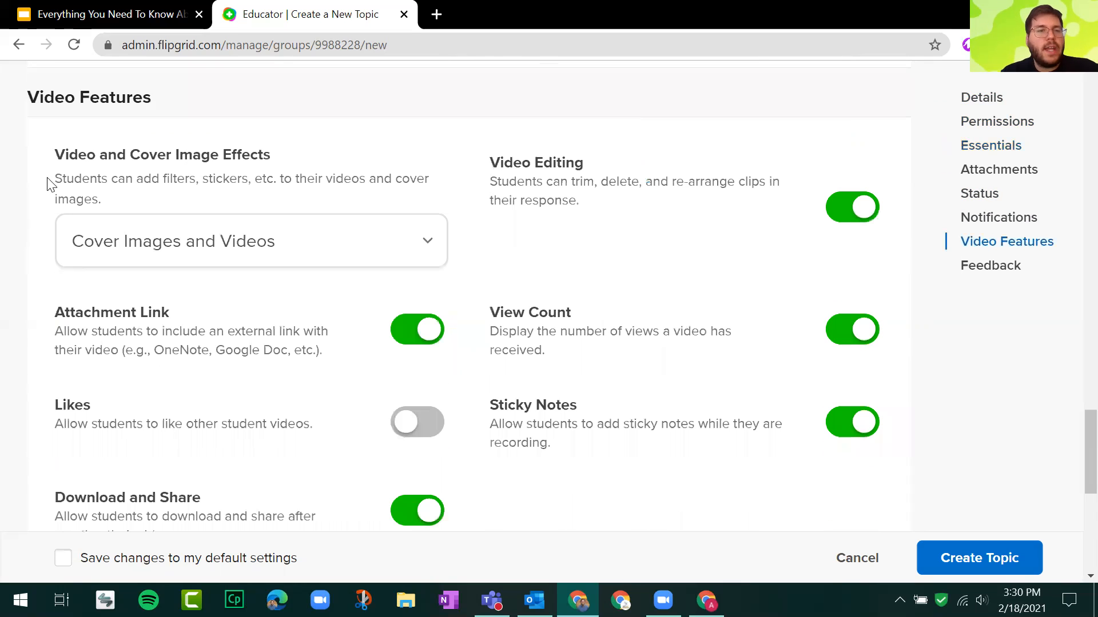
drag(53, 169, 485, 201)
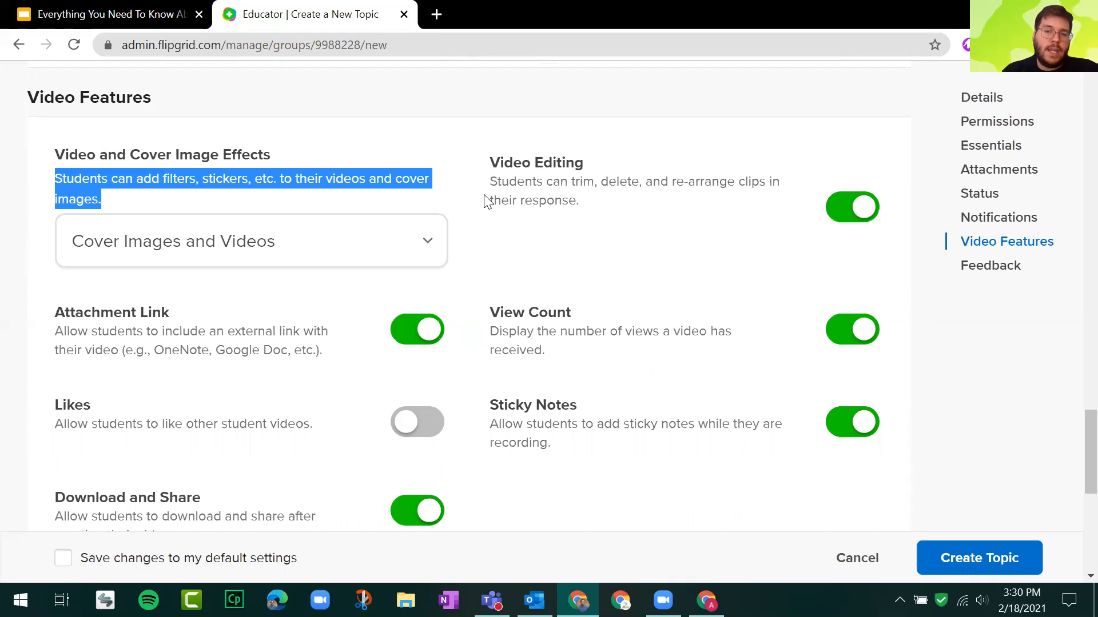
scroll(372, 231, down, 5)
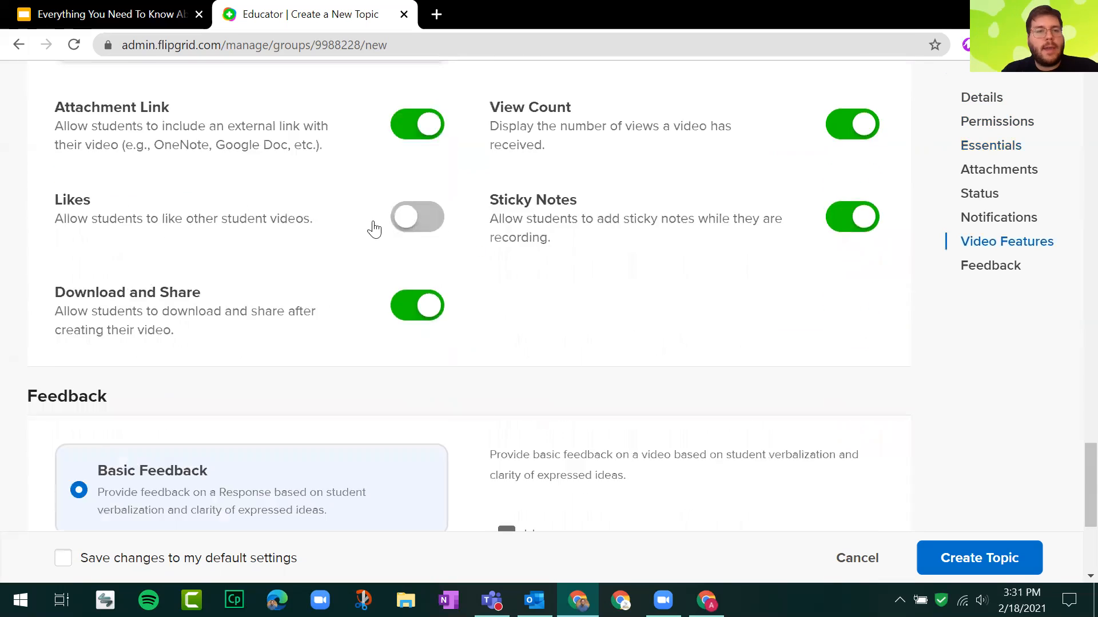
Examine the Feedback section and its Basic Feedback option for student responses.
scroll(303, 183, down, 3)
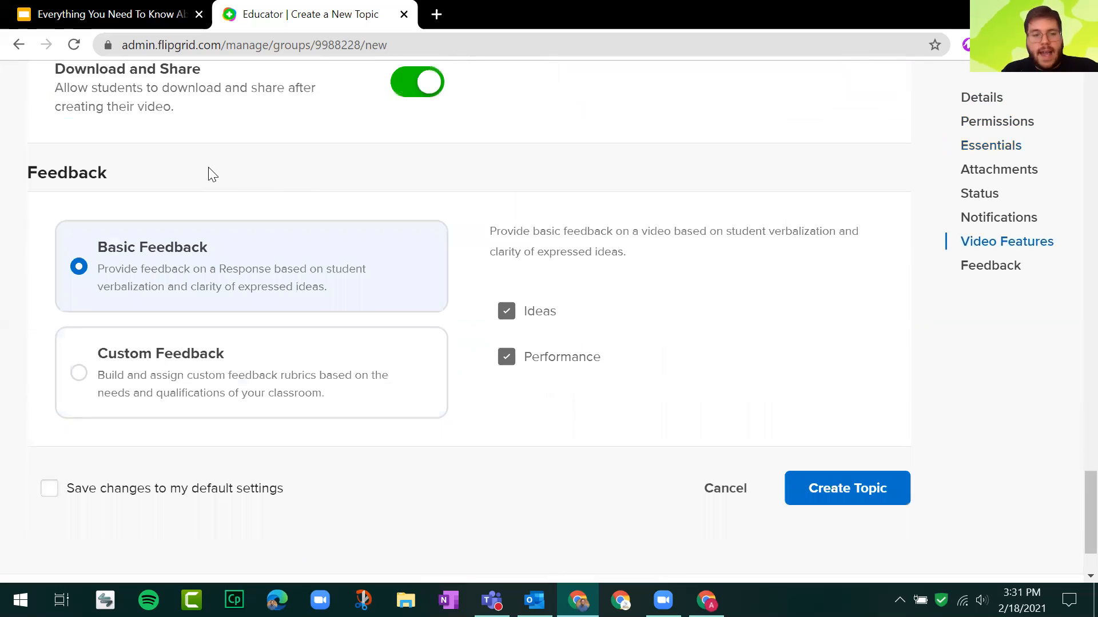
scroll(211, 179, down, 2)
scroll(212, 179, up, 3)
drag(29, 221, 130, 228)
click(132, 231)
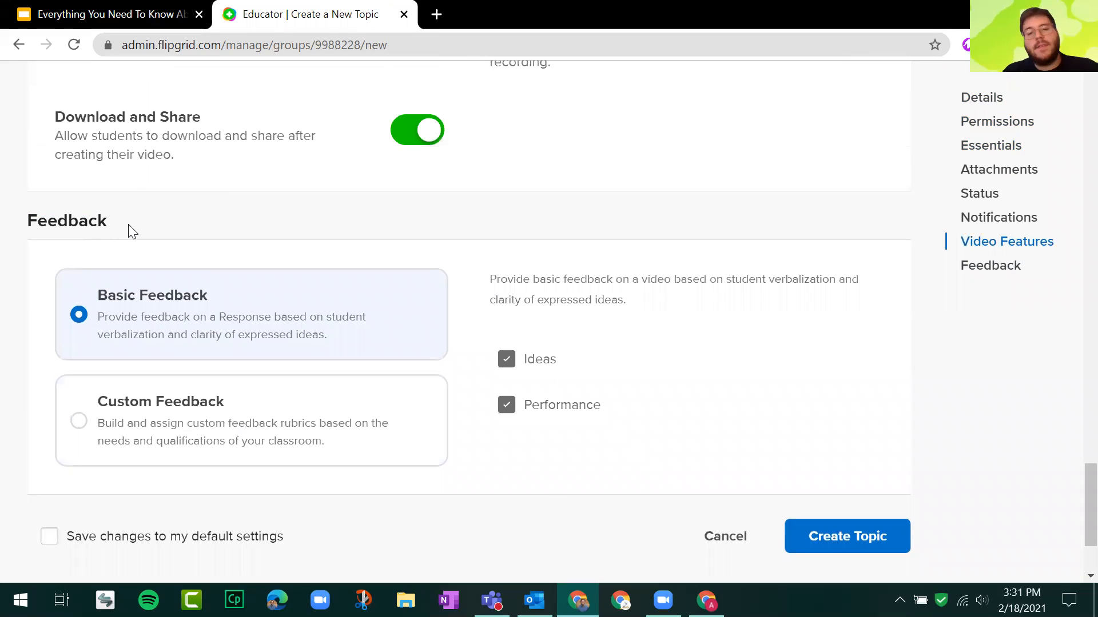
double_click(63, 227)
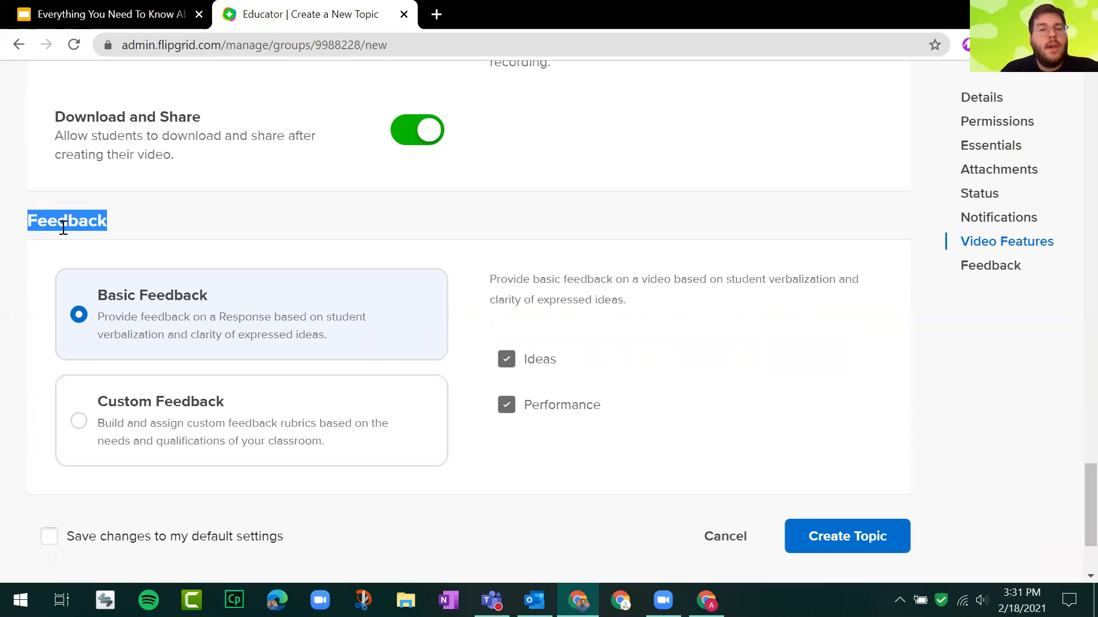
click(111, 218)
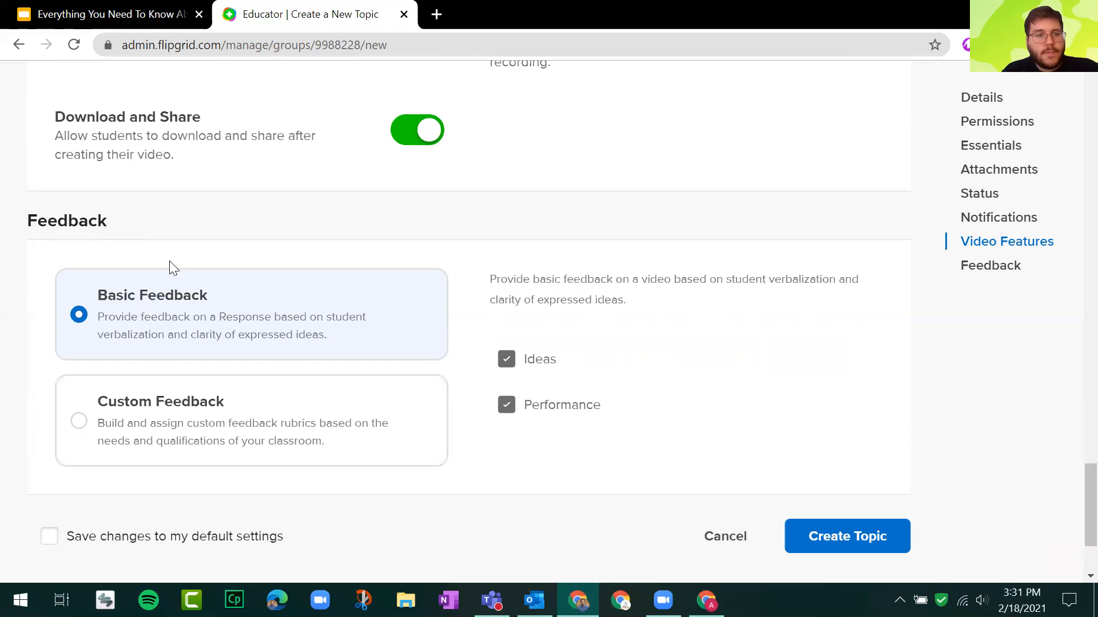
click(197, 310)
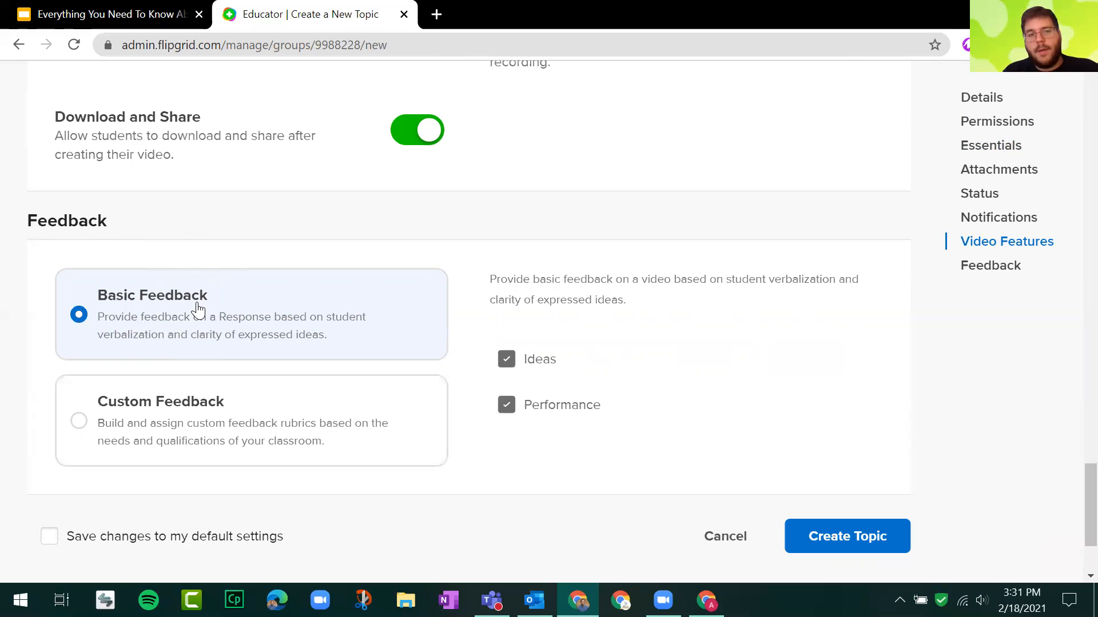
Choose Custom Feedback for the topic and open the form for a new rubric criterion.
key(ctrl)
key(ctrl)
key(ctrl)
key(ctrl)
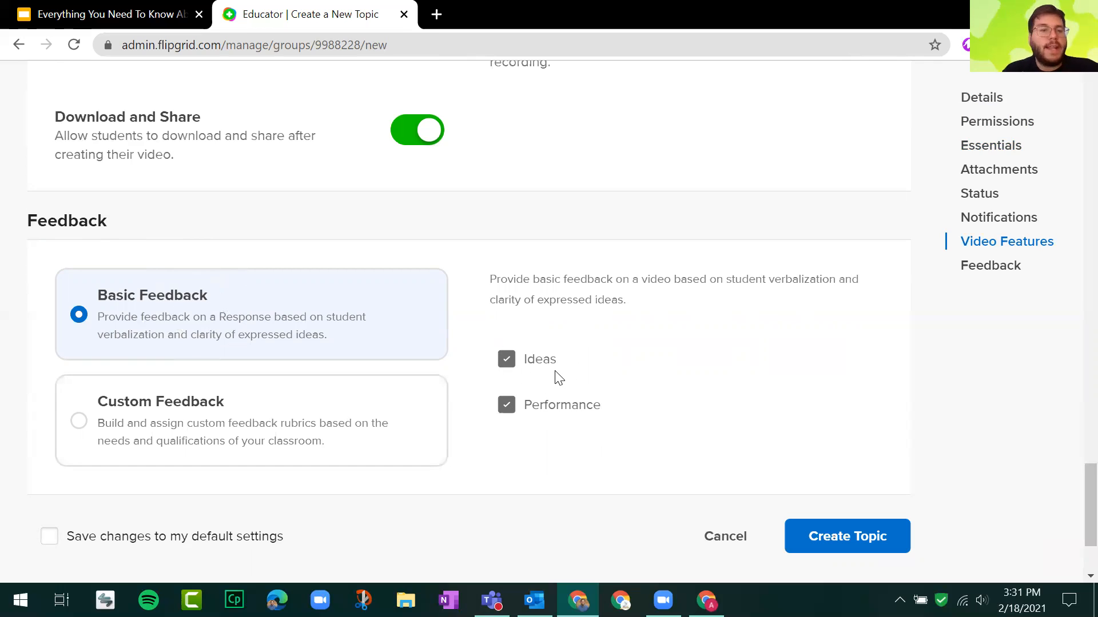
click(252, 407)
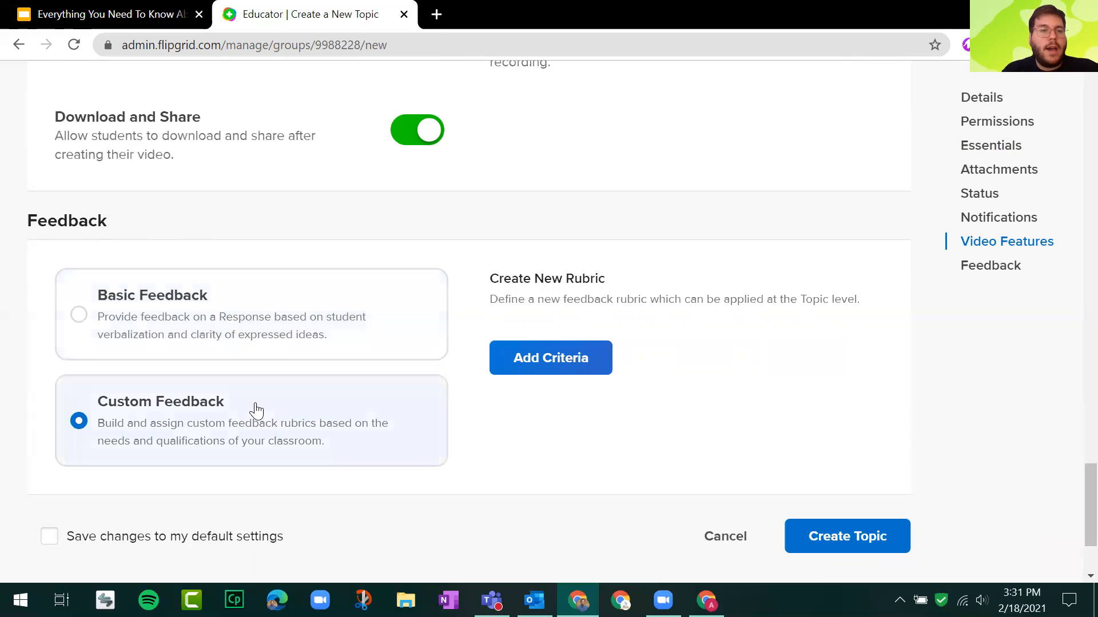
click(567, 362)
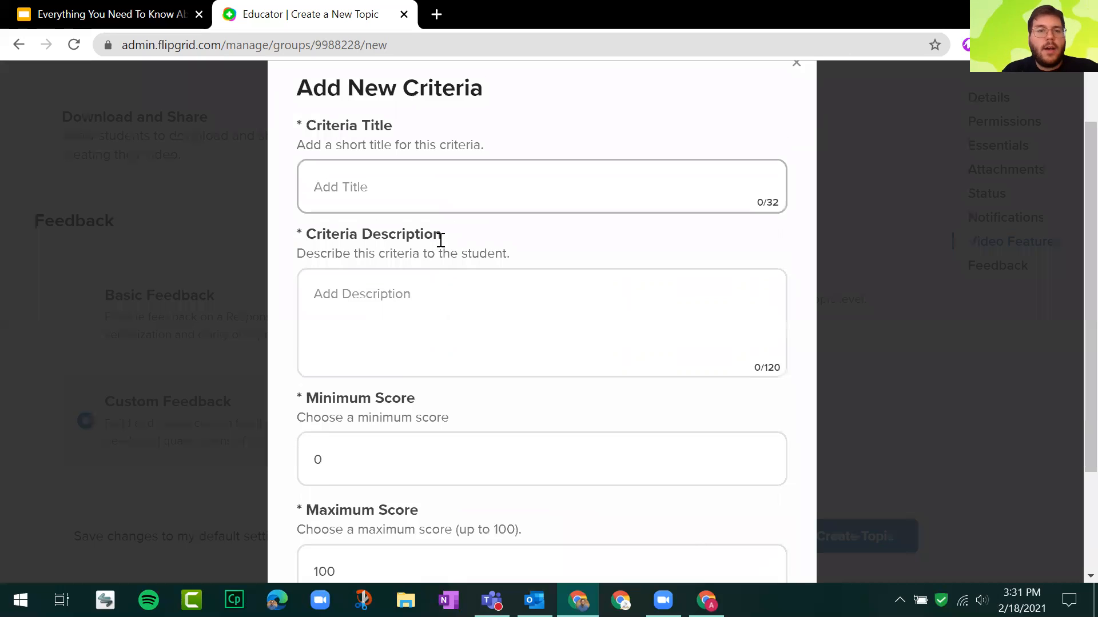
Try a minimum score of 2 in the new criterion form and close the form without creating the criterion.
scroll(440, 240, down, 3)
click(384, 317)
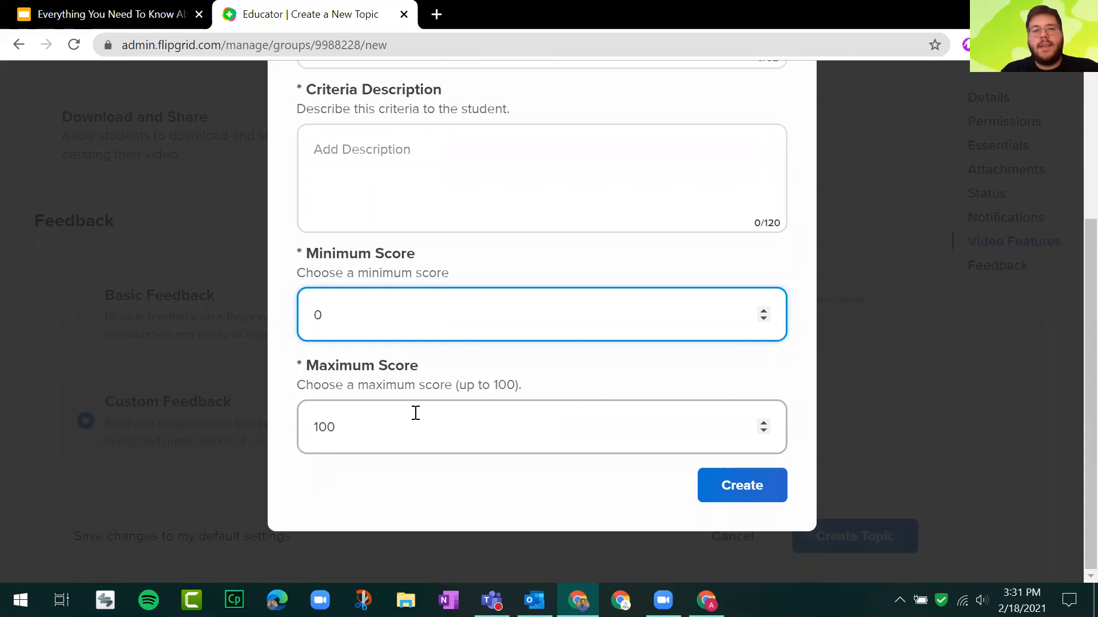
scroll(512, 225, up, 3)
scroll(560, 309, down, 3)
text(2)
scroll(760, 166, up, 5)
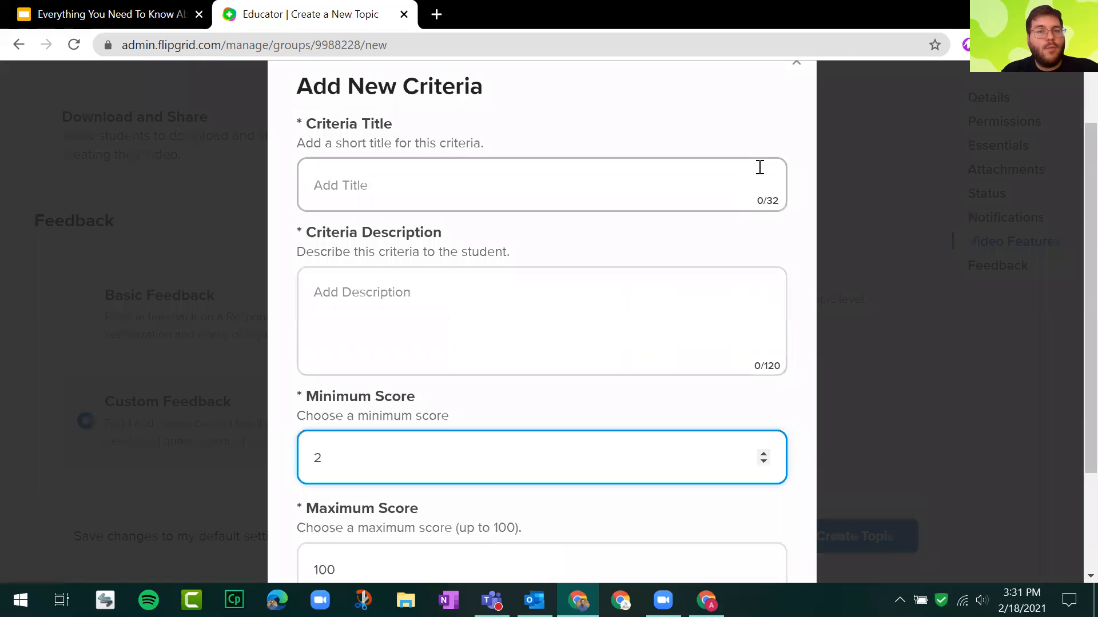
click(801, 142)
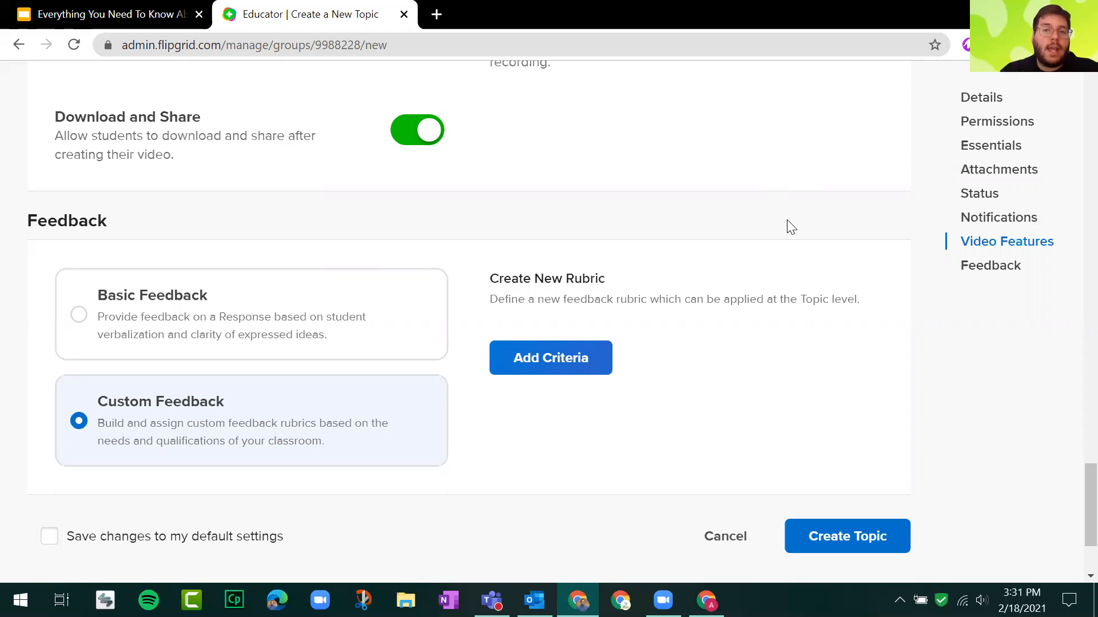
Set the topic's feedback back to Basic Feedback and enable saving the changes to the default settings.
scroll(775, 299, up, 10)
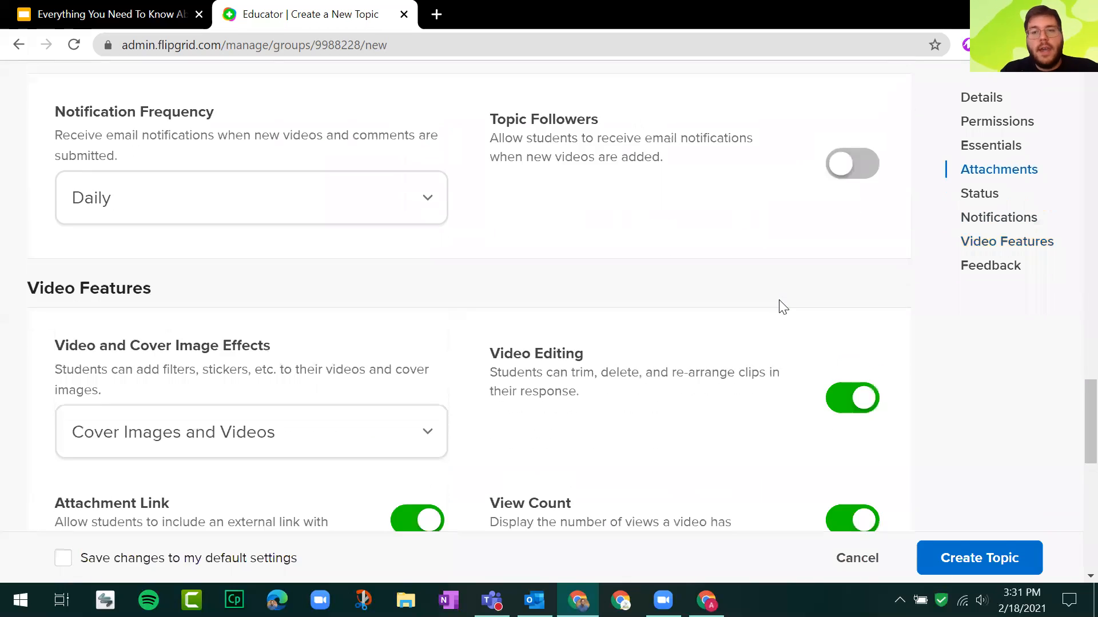
scroll(783, 307, down, 10)
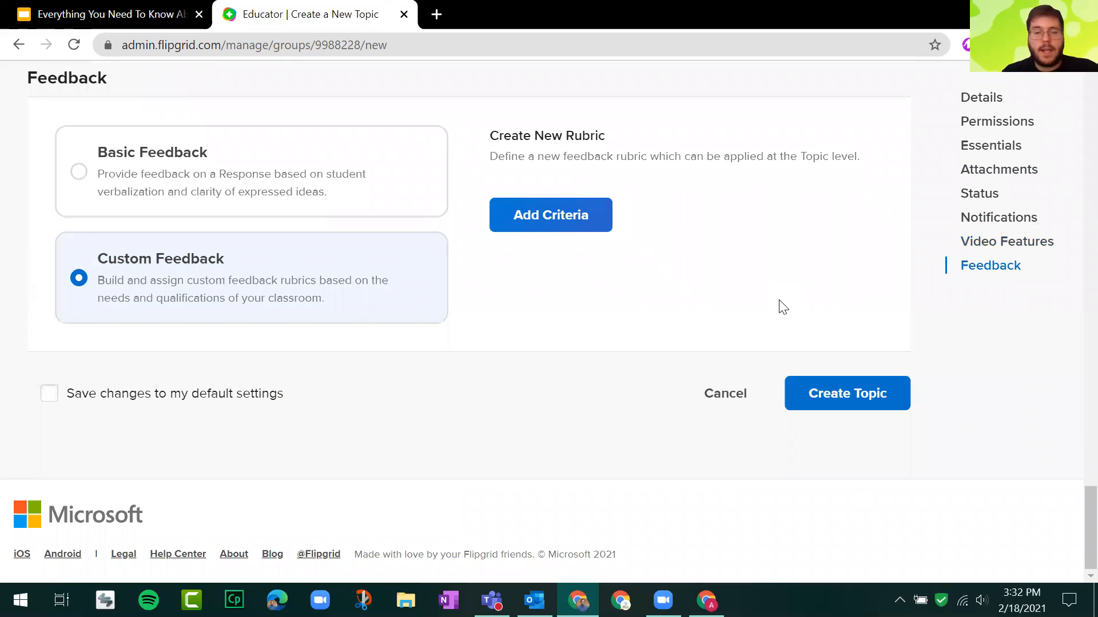
click(50, 394)
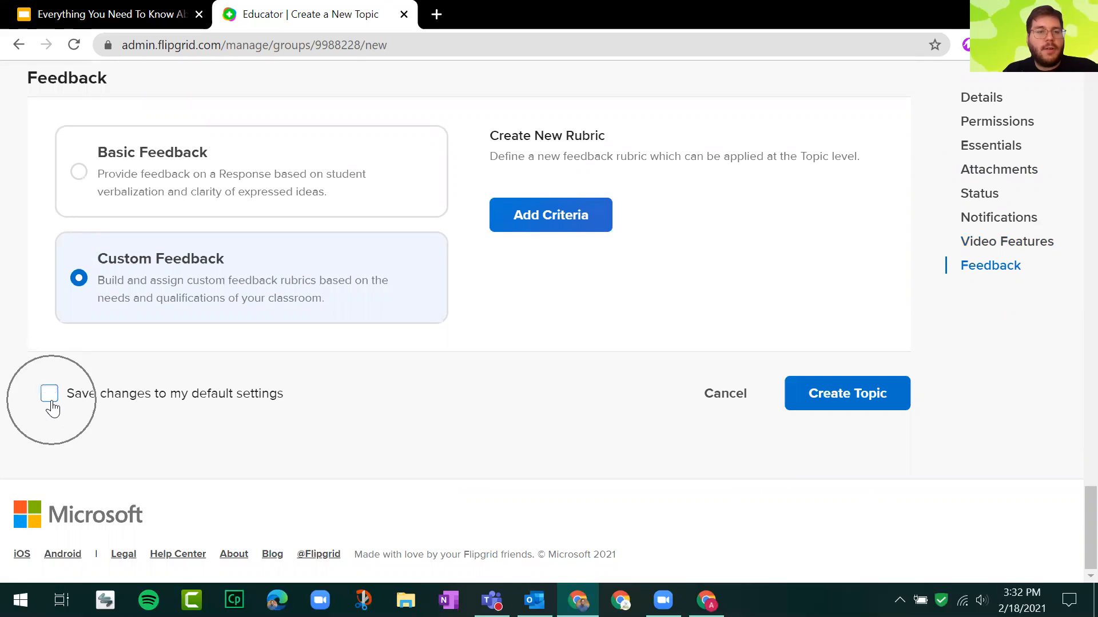
click(164, 172)
click(200, 402)
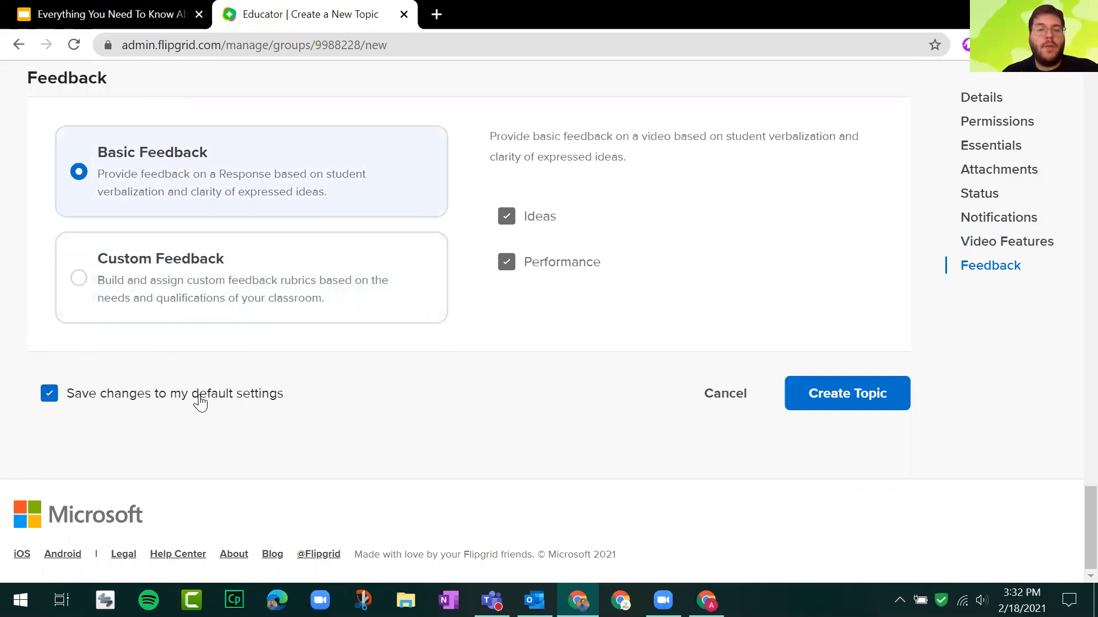
key(ctrl)
key(ctrl)
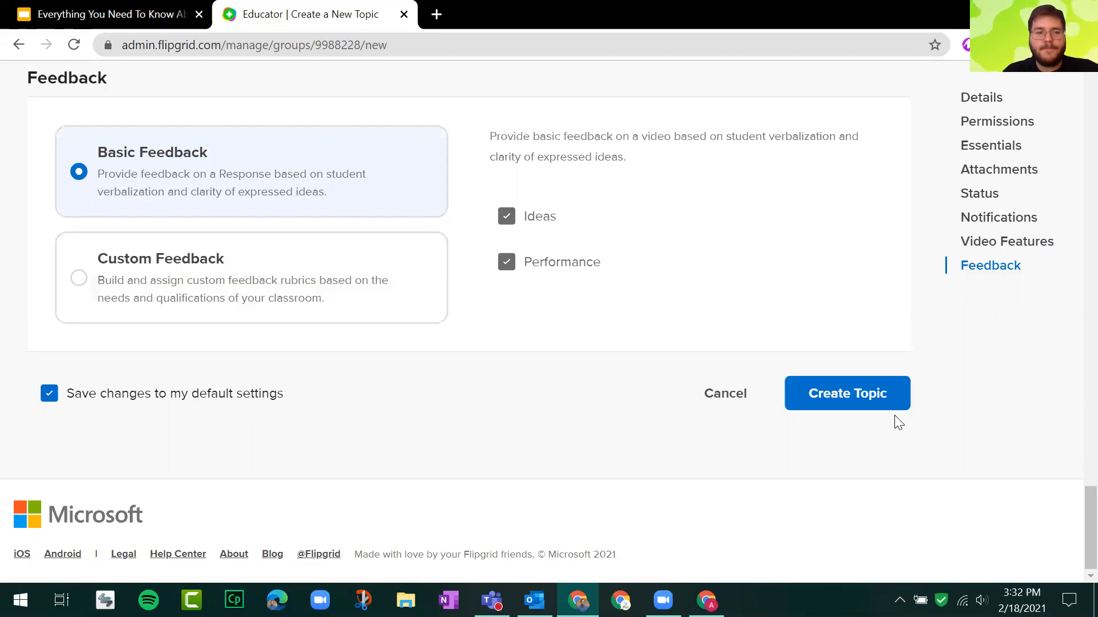
Create the topic and dismiss its sharing dialog to look over the topic details page.
click(892, 392)
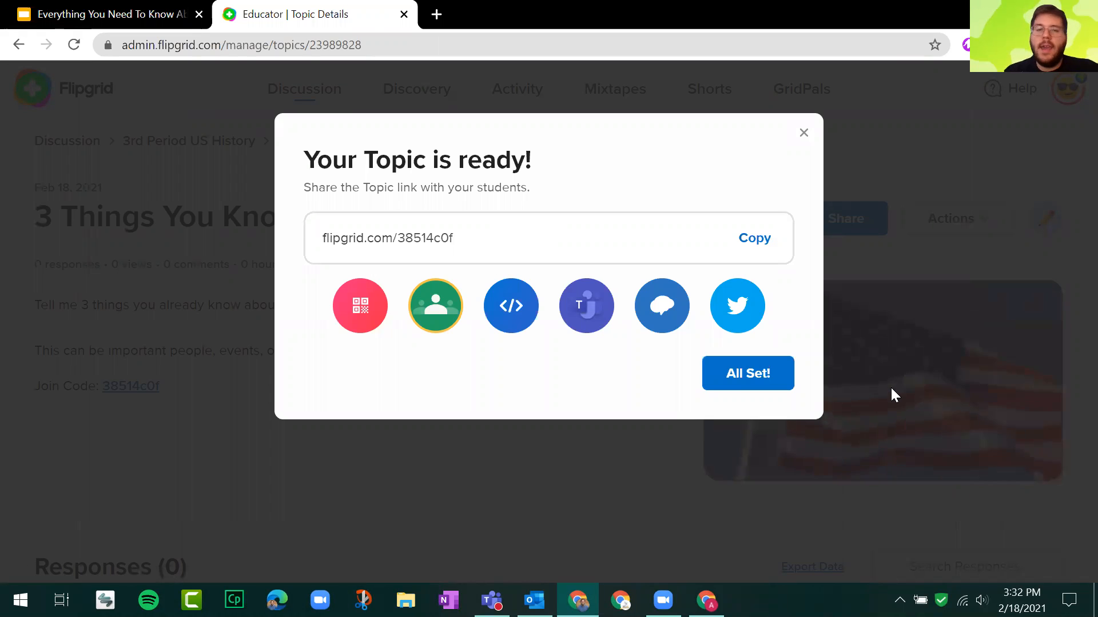
click(471, 250)
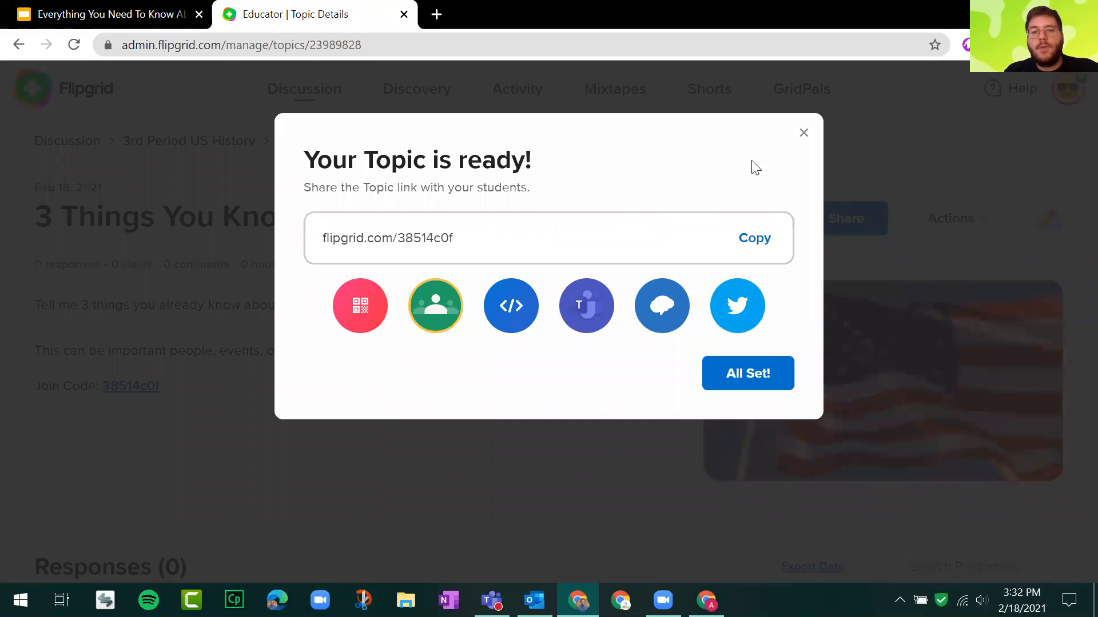
click(804, 135)
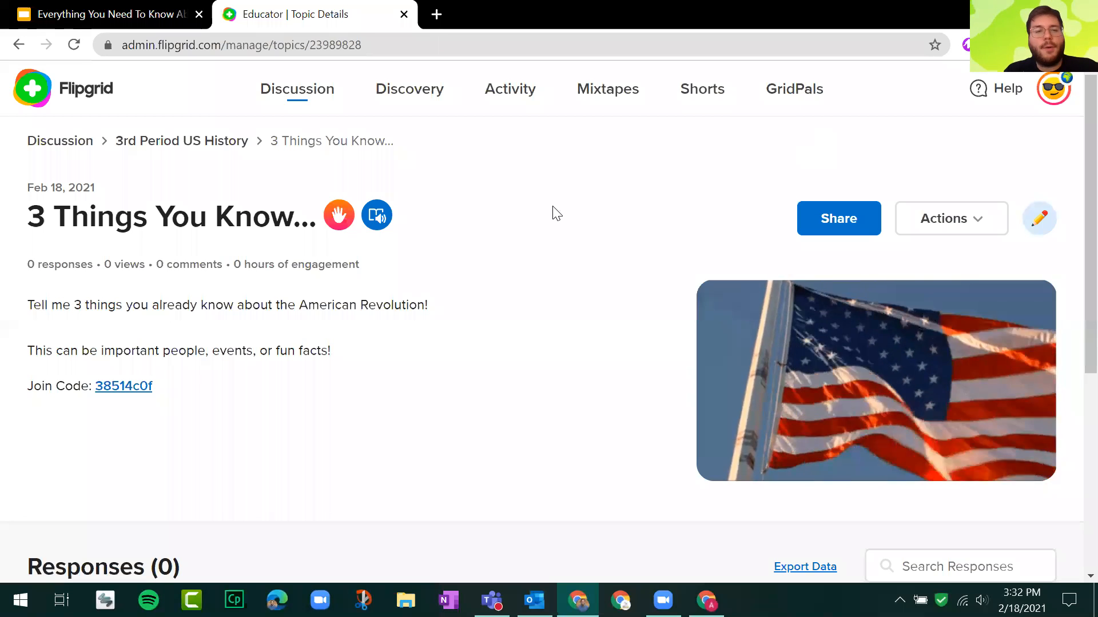
scroll(522, 191, down, 5)
scroll(524, 188, up, 5)
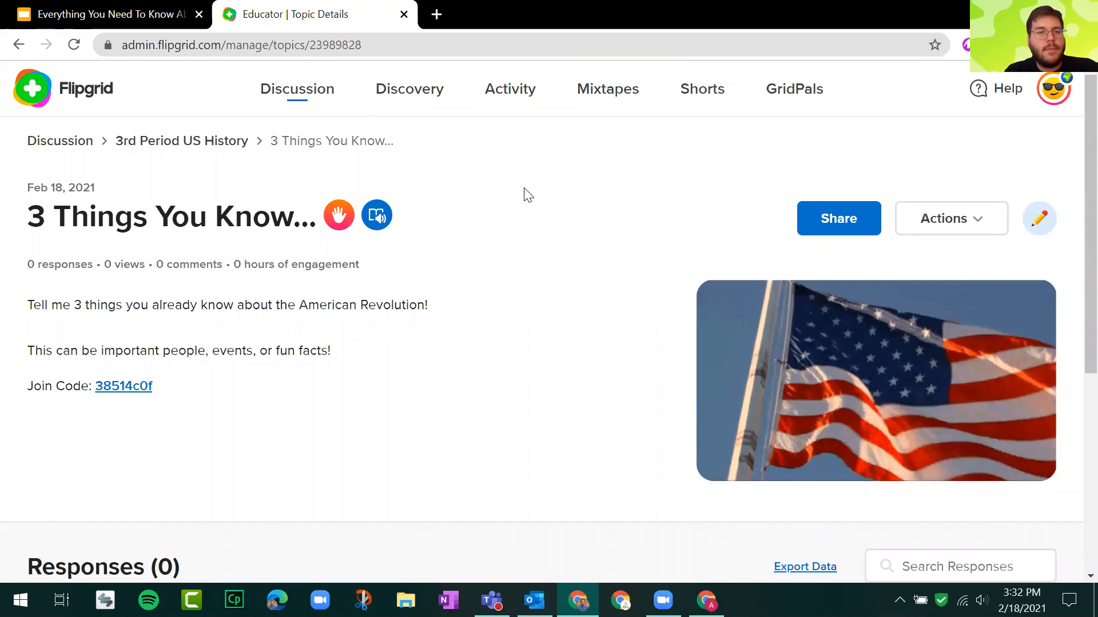
Switch to the Google Slides presentation and advance to the "View Students' Videos" slide.
click(103, 14)
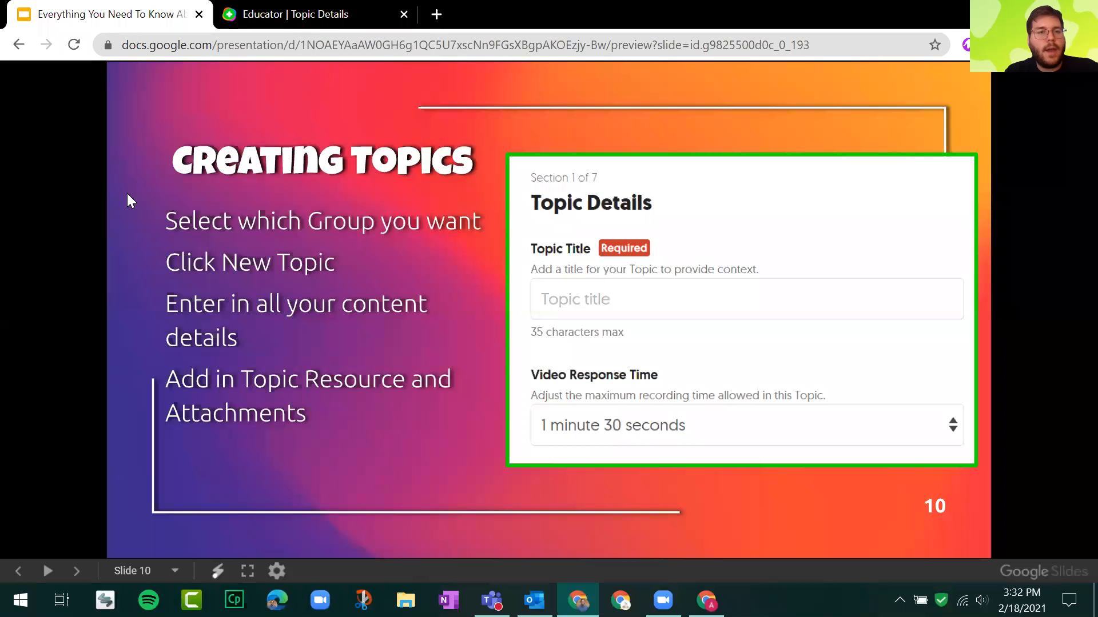
click(127, 193)
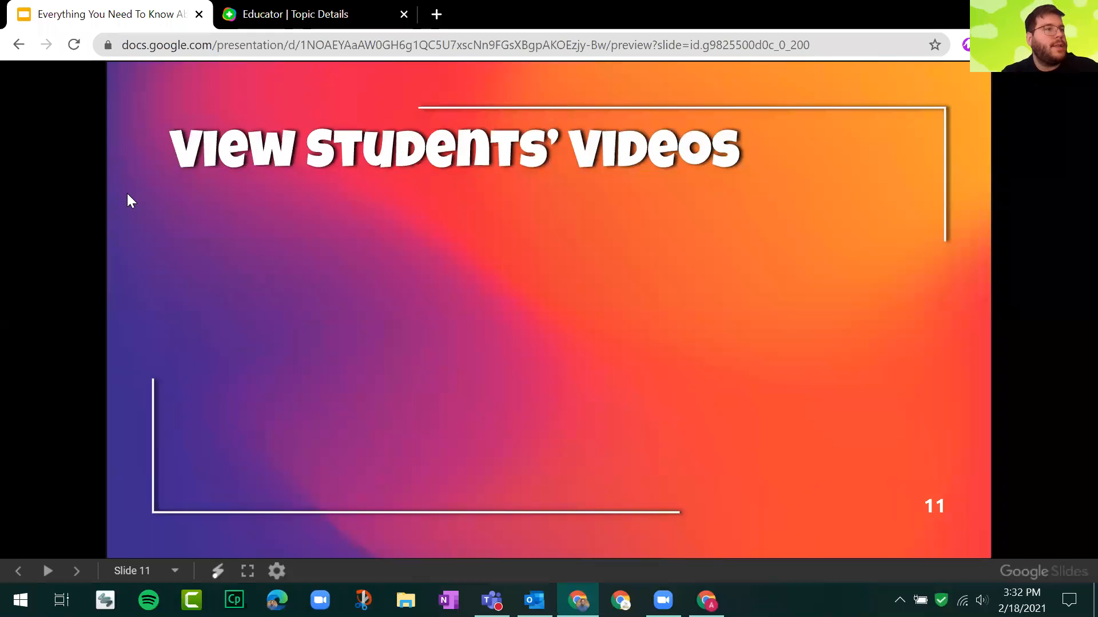
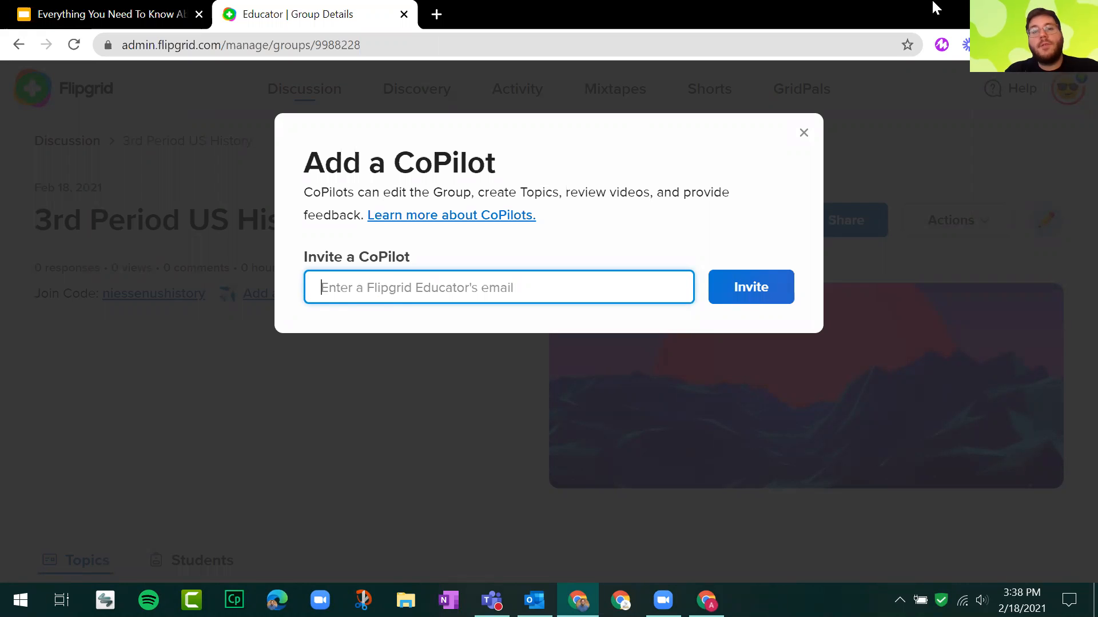
Dismiss the CoPilot invitation, return to the Discussion groups list and open the "Welcome to Flipgrid!" group.
click(801, 140)
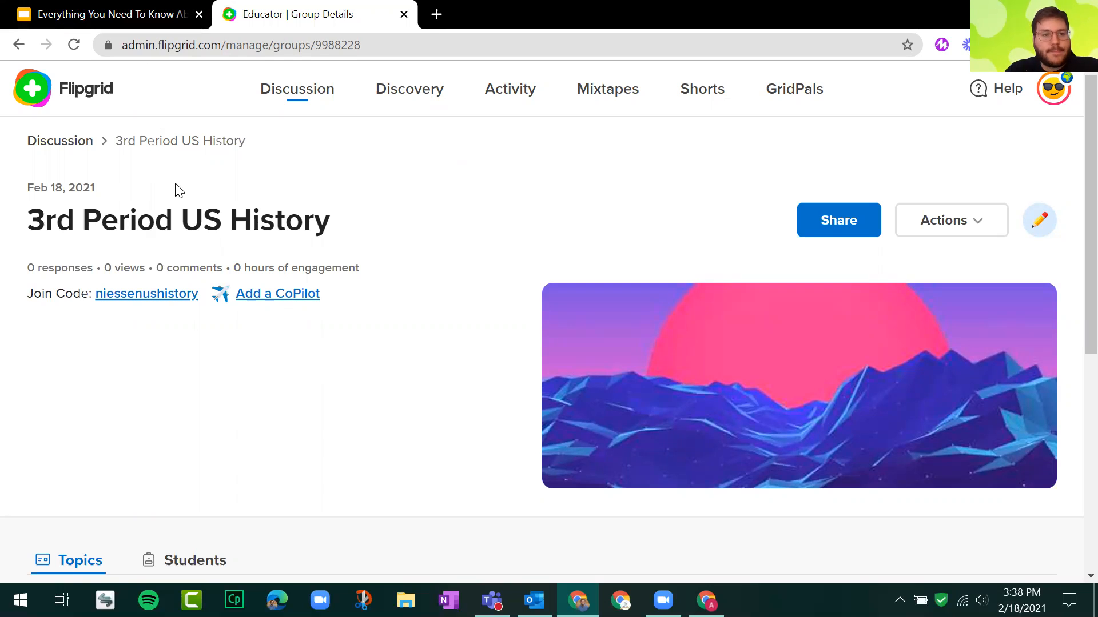
click(59, 151)
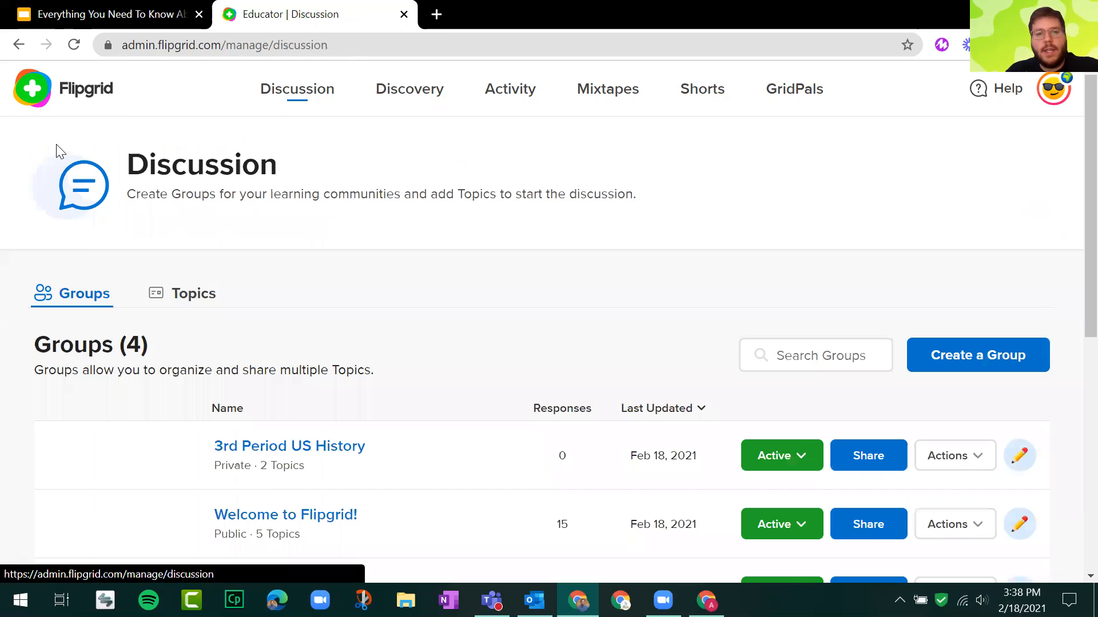
scroll(495, 256, down, 3)
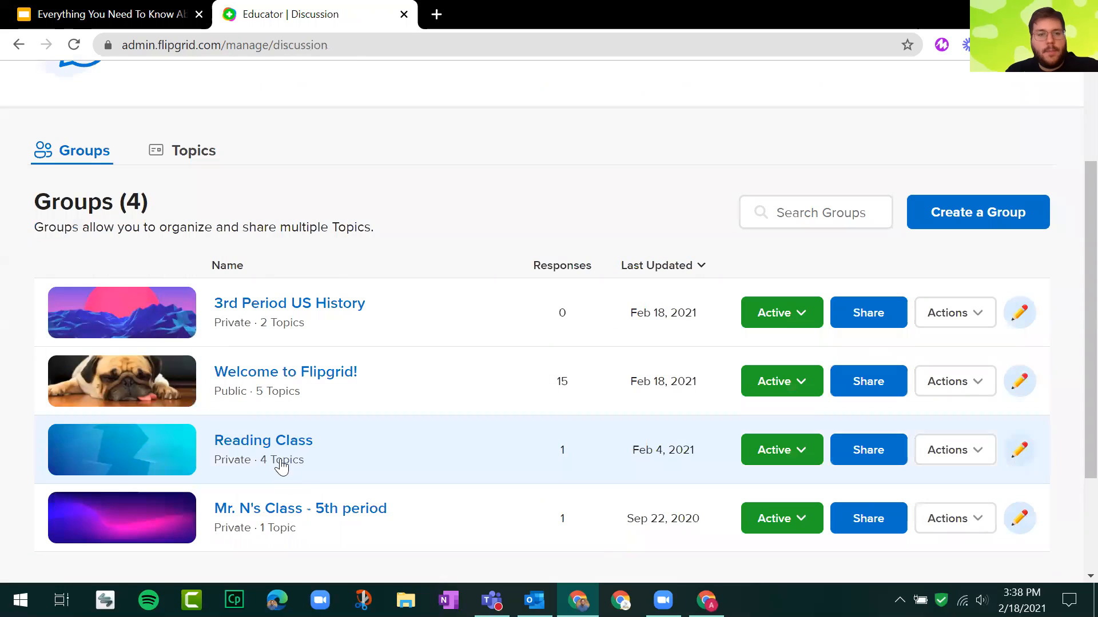
click(305, 371)
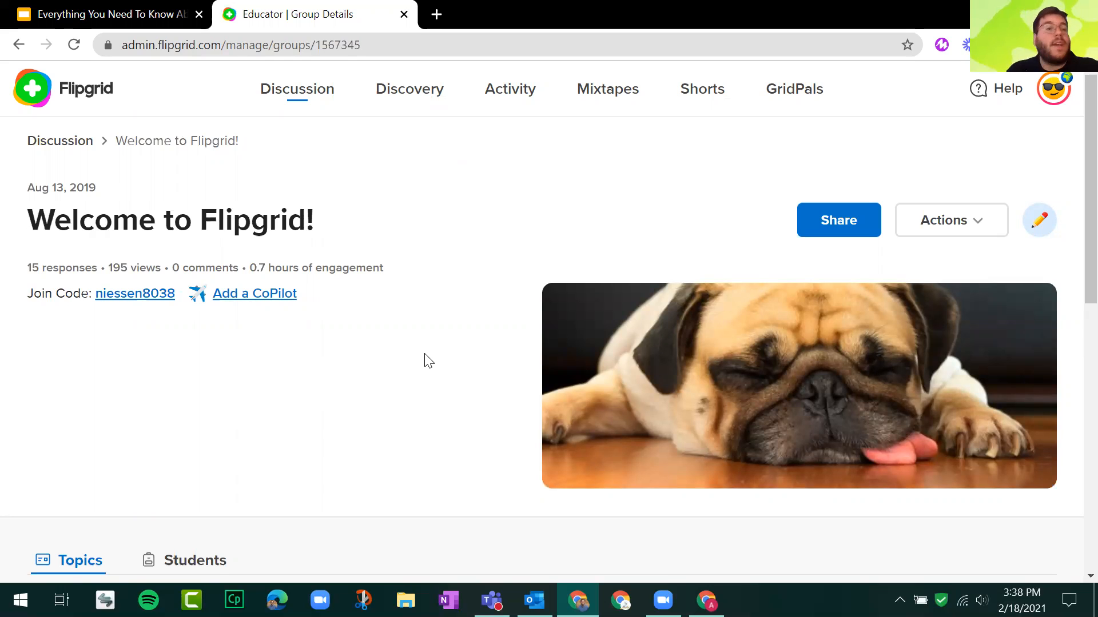
Set the hidden topics "Flipgrid AND Screencastify!" and "Meet, Greet, & Discover #FlipHunt" to Active.
scroll(428, 360, down, 7)
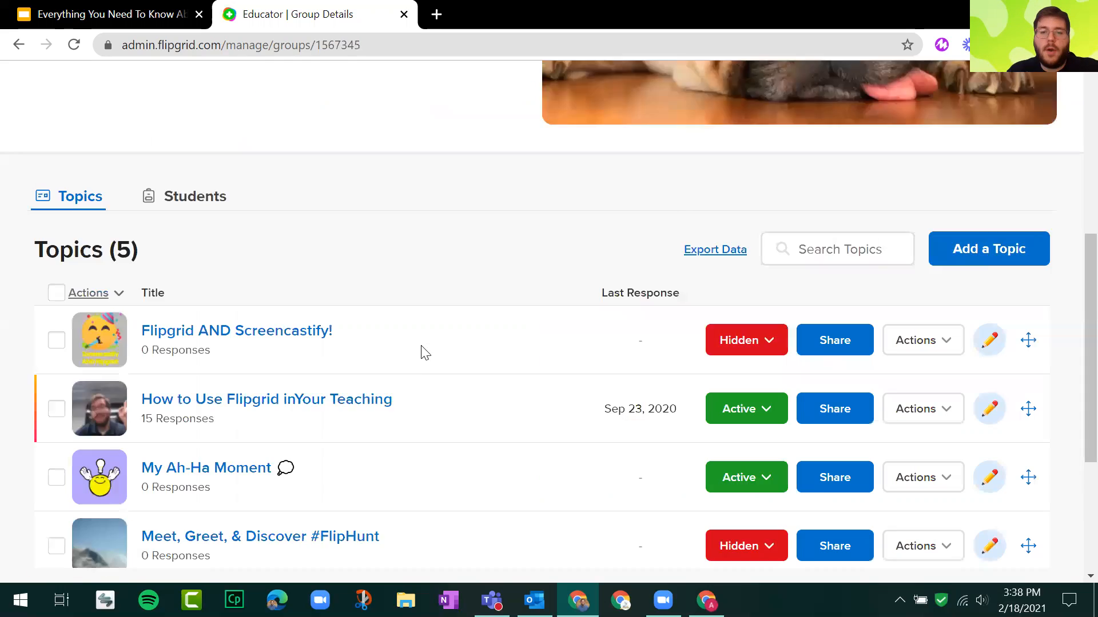
click(760, 279)
click(674, 306)
scroll(663, 225, down, 3)
click(769, 303)
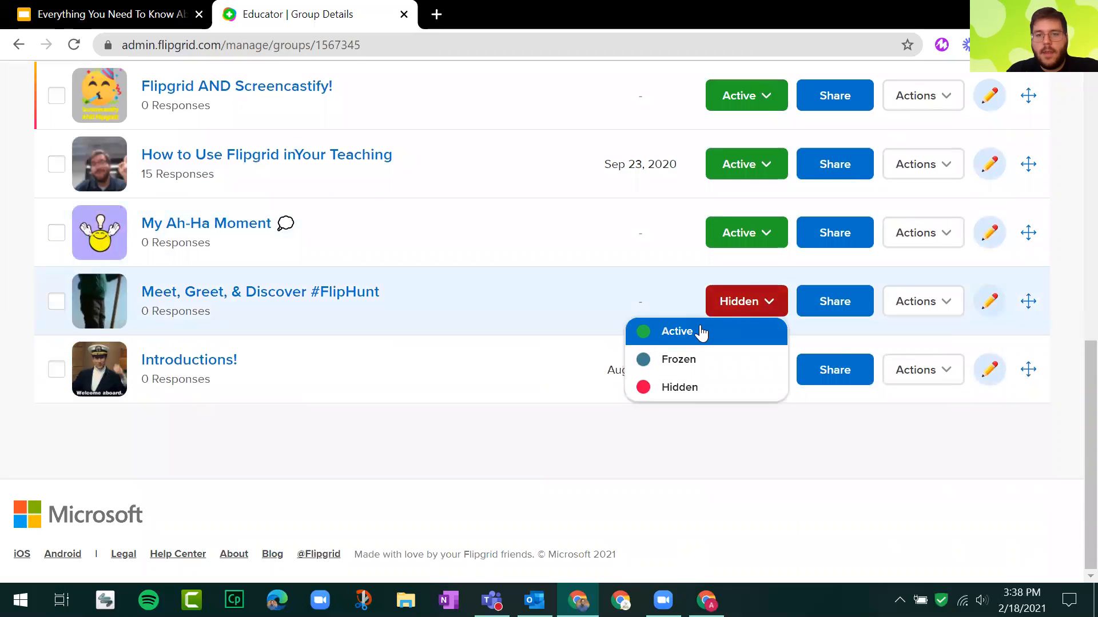
click(698, 331)
Look over the group's details and its list of topics, highlighting the Topics heading.
scroll(369, 236, up, 5)
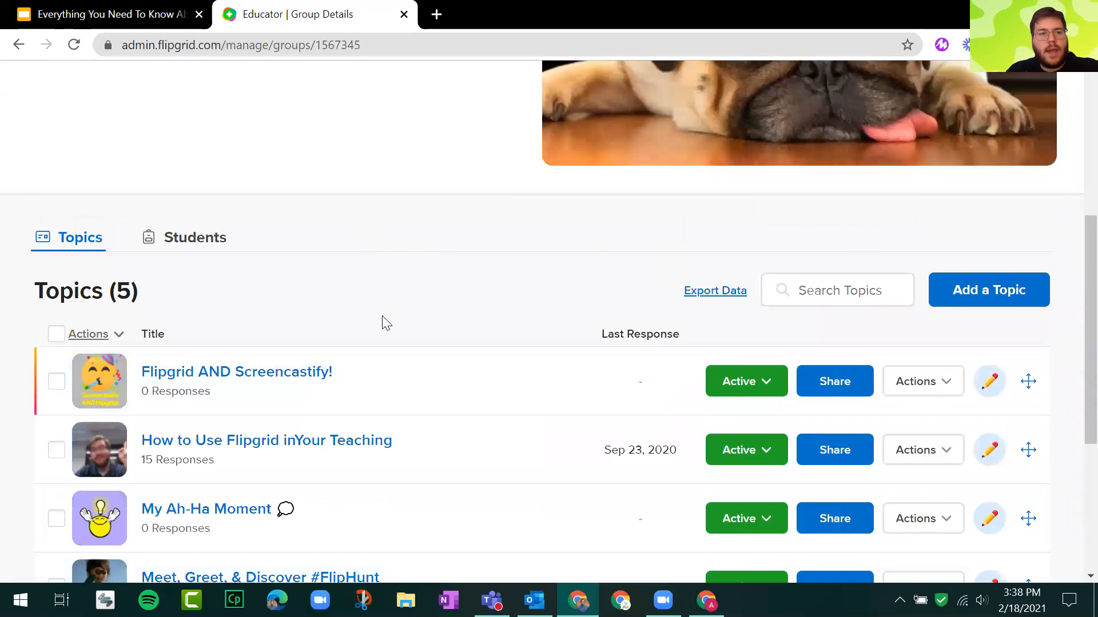
scroll(380, 321, up, 6)
scroll(320, 193, down, 5)
scroll(297, 185, up, 5)
scroll(340, 174, down, 5)
scroll(144, 179, down, 3)
triple_click(82, 183)
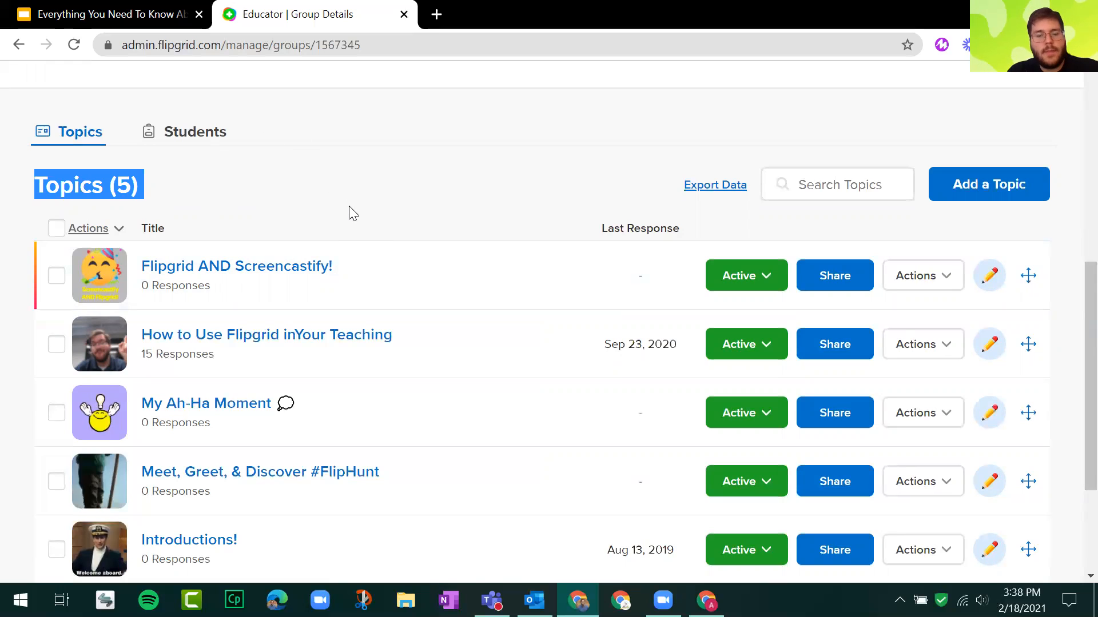
scroll(360, 217, up, 5)
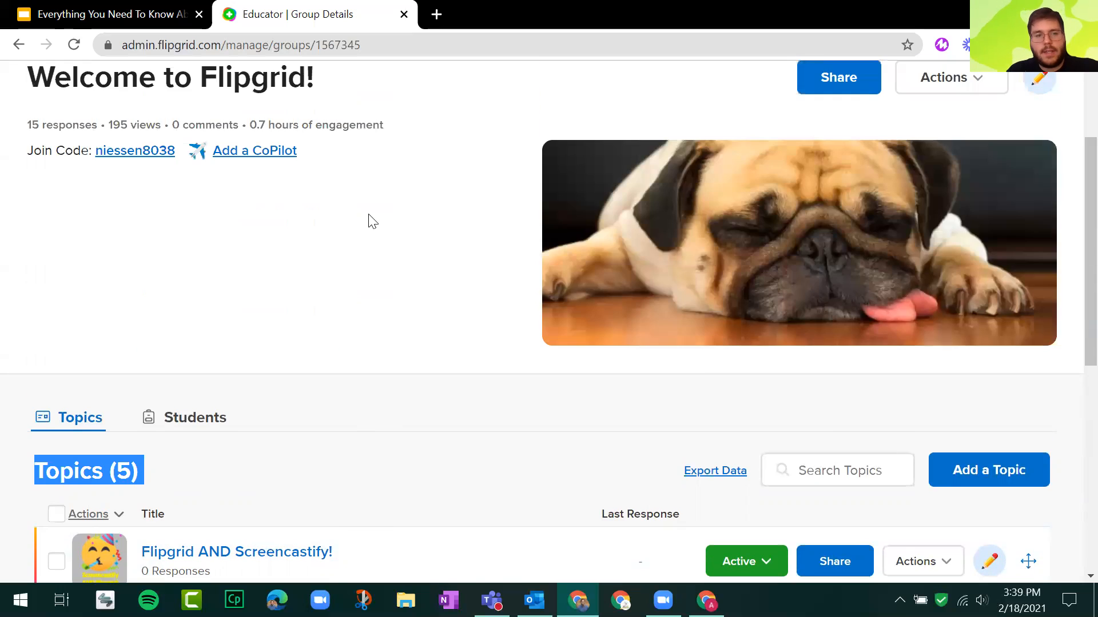
scroll(382, 291, down, 3)
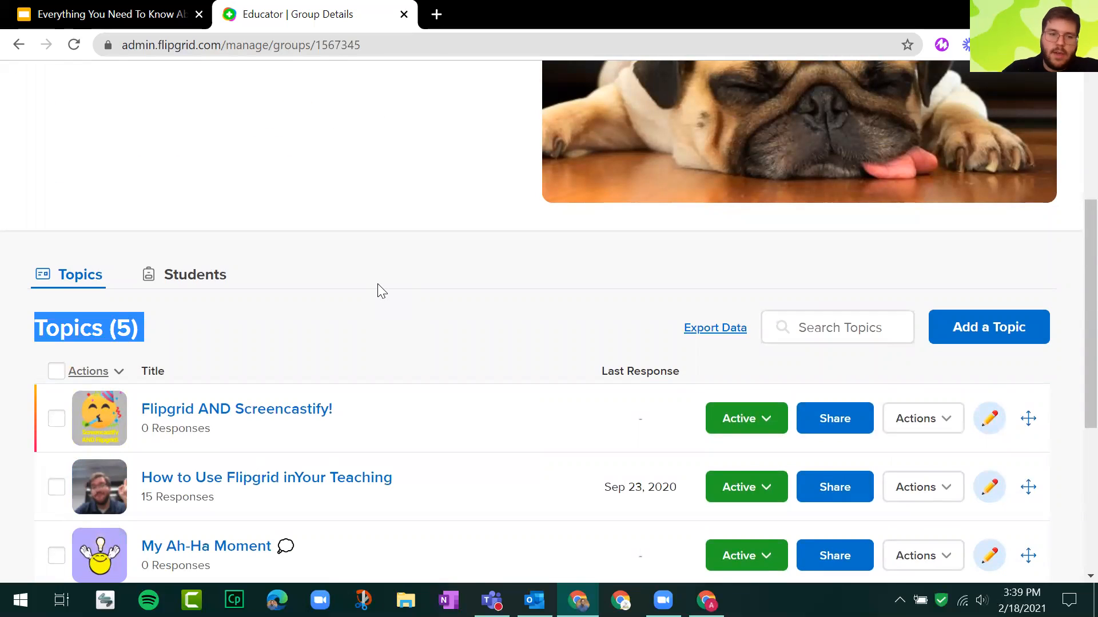
scroll(343, 331, down, 5)
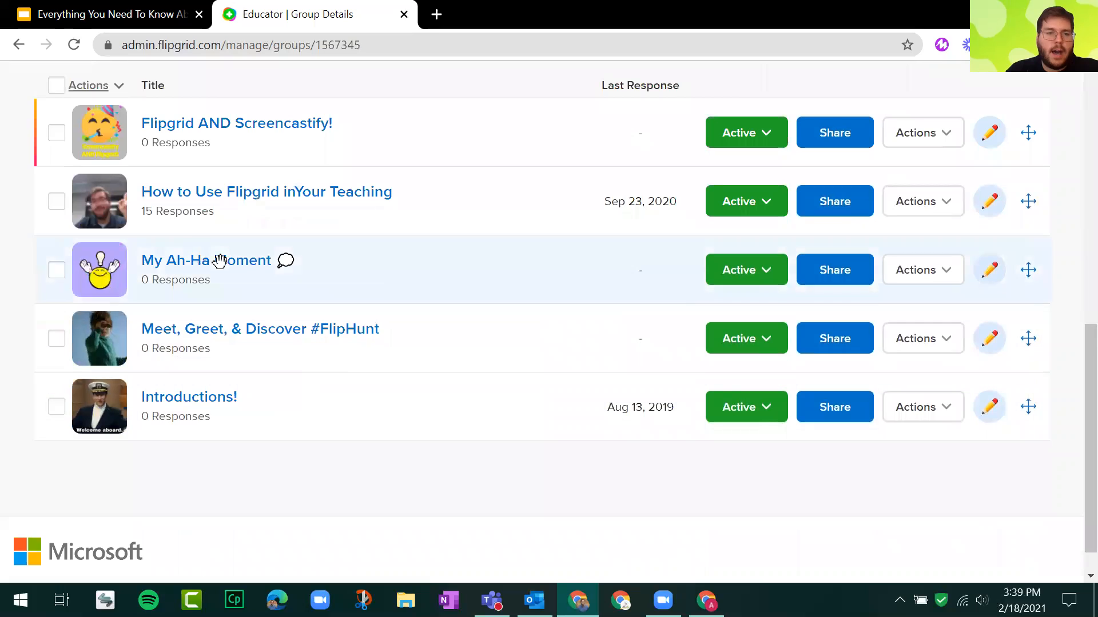
scroll(229, 263, up, 7)
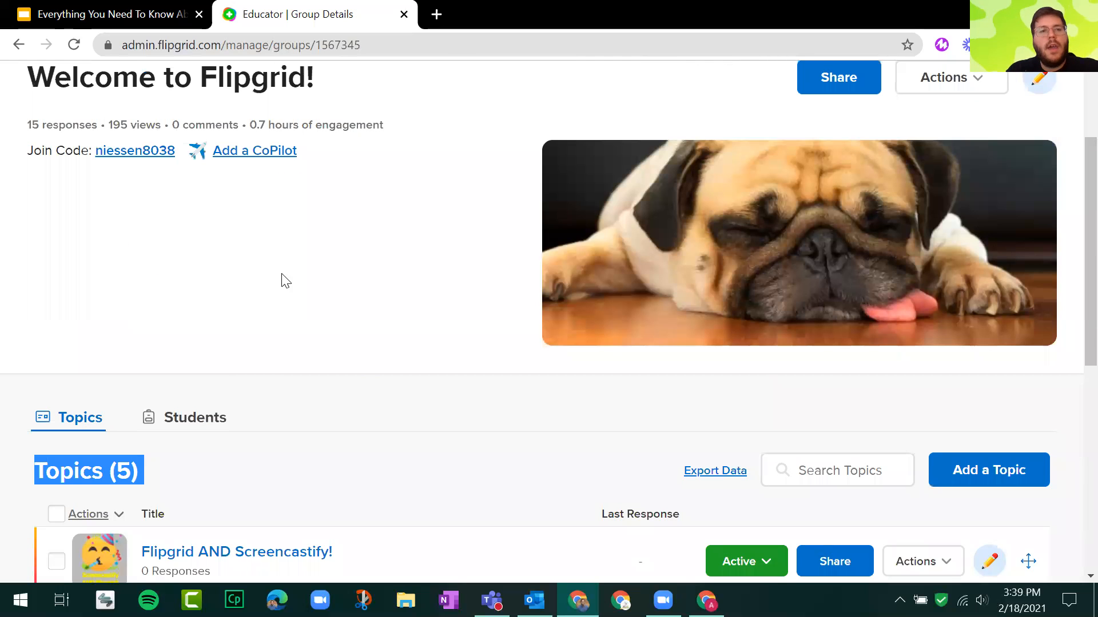
Open the group's student page through its join code link, view the group's engagement information and close it.
click(153, 151)
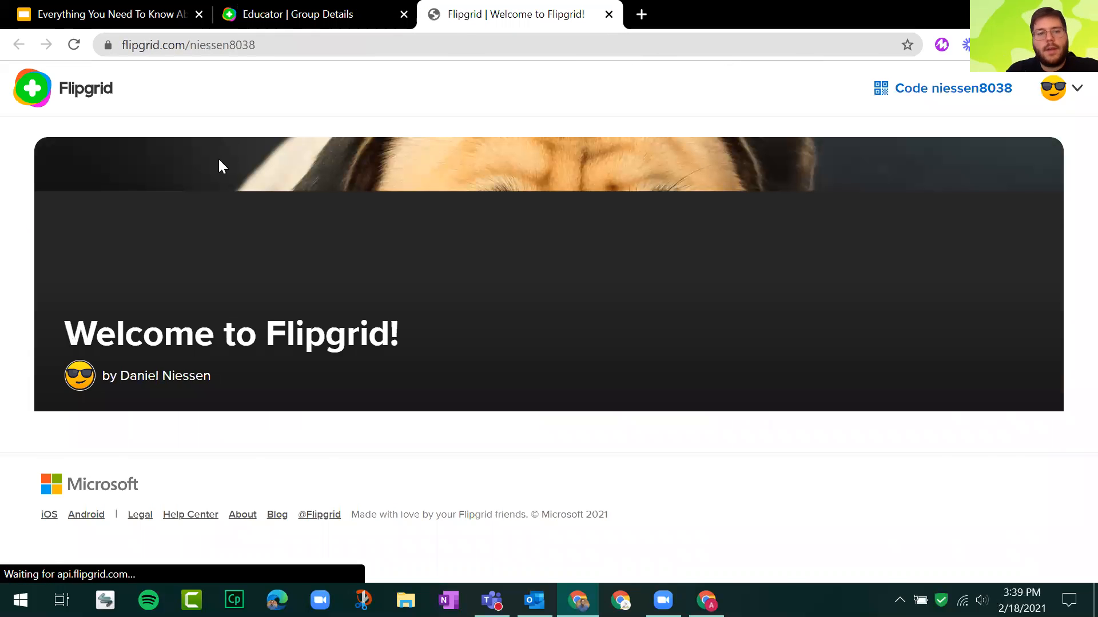
scroll(99, 230, down, 5)
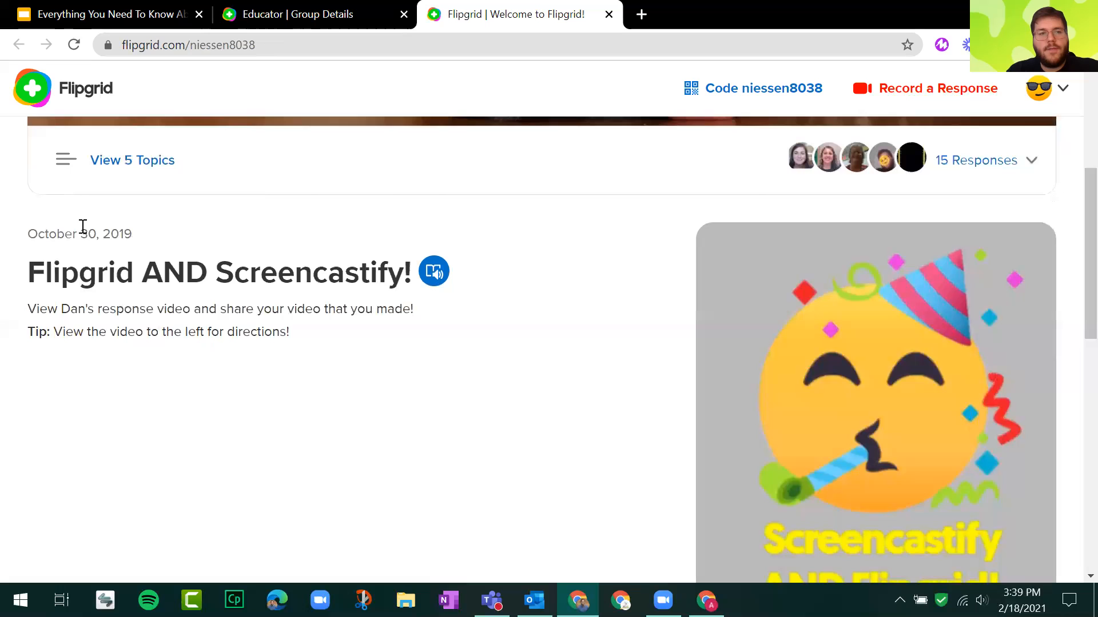
scroll(537, 350, up, 5)
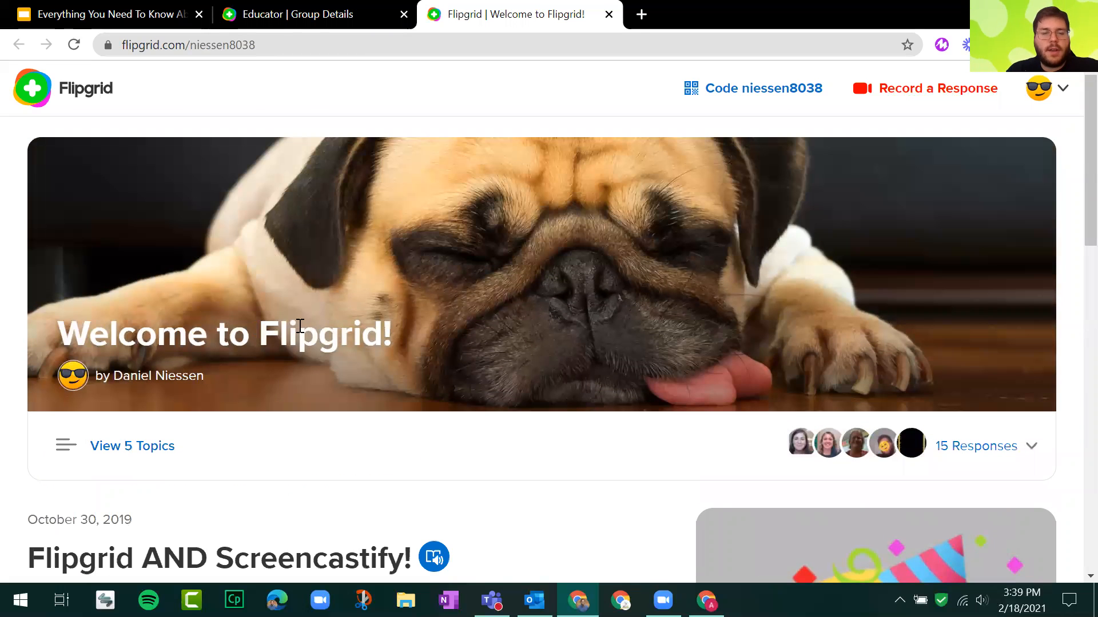
drag(192, 345, 369, 365)
click(346, 344)
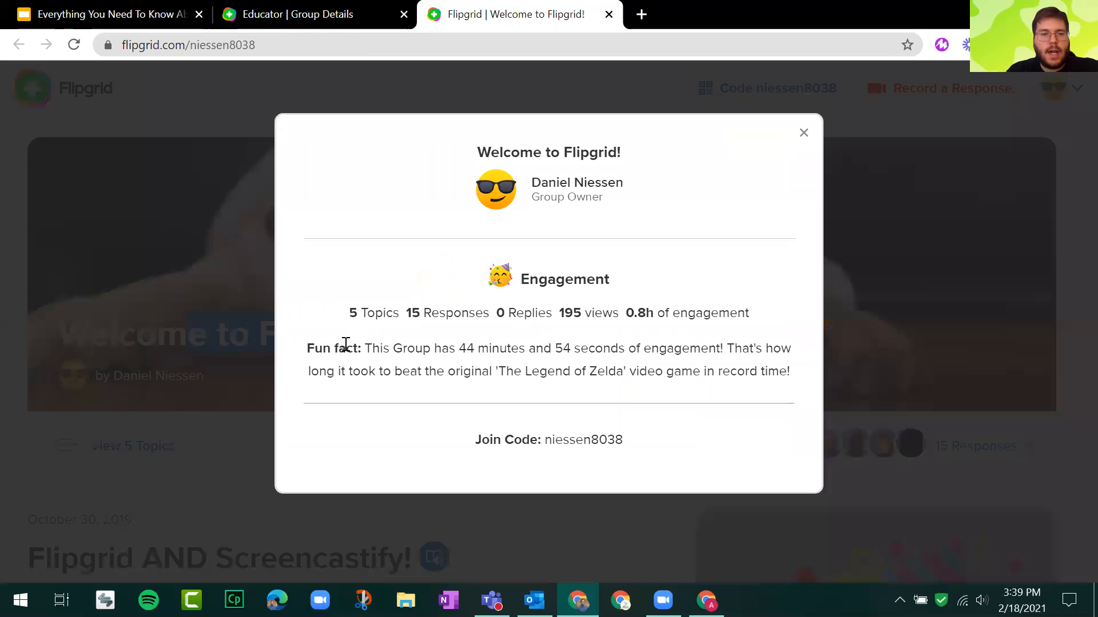
click(804, 134)
scroll(120, 311, down, 8)
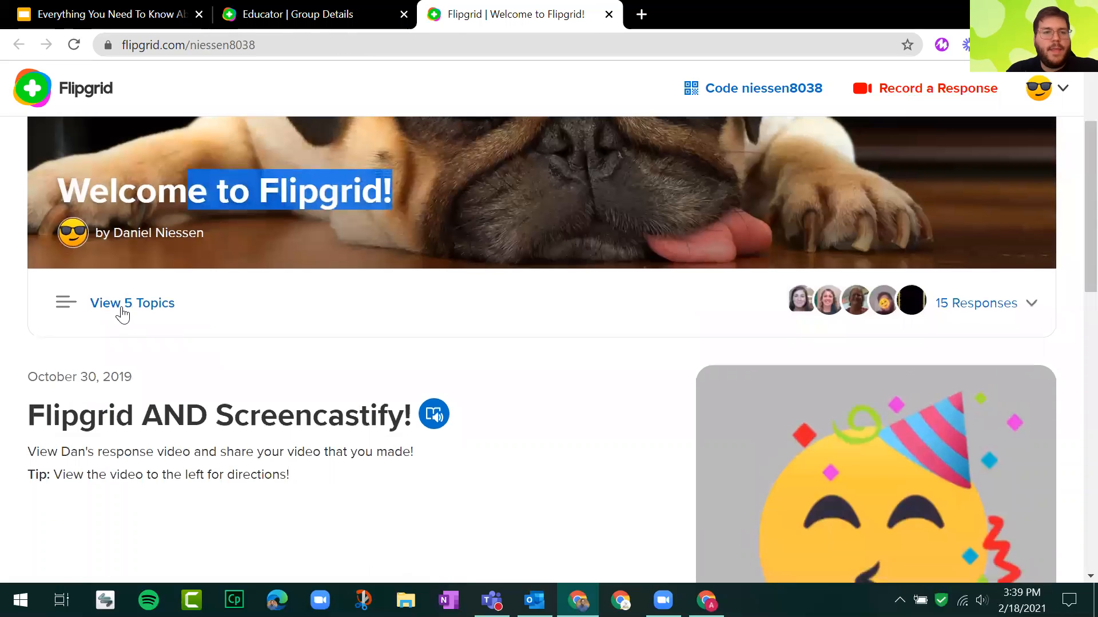
scroll(458, 293, up, 8)
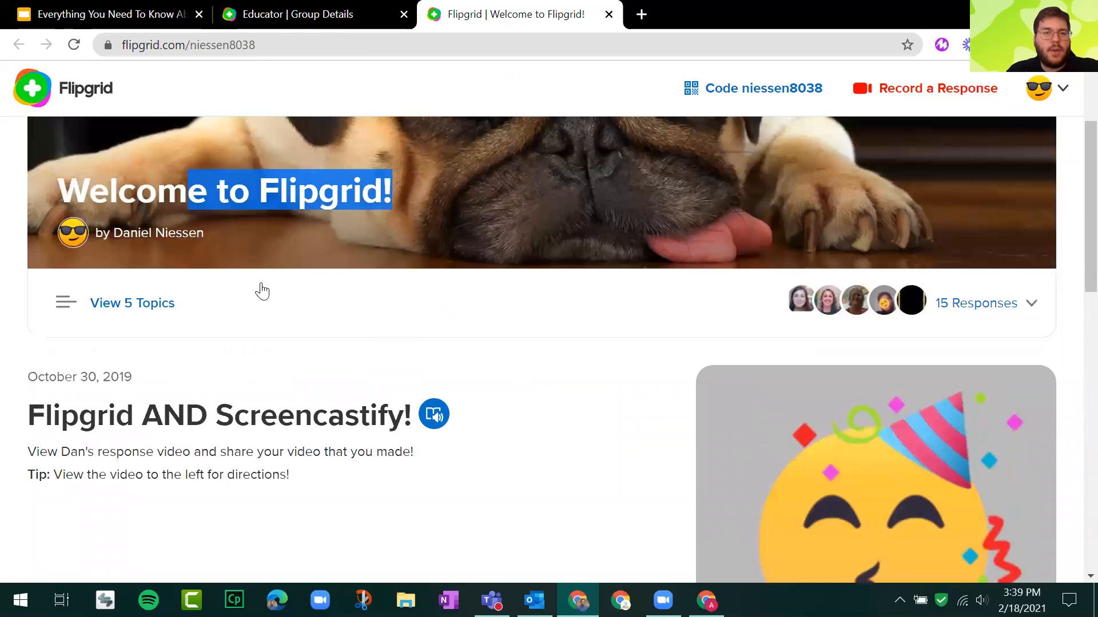
Examine the "Flipgrid AND Screencastify!" topic on the student page, highlighting its prompt and checking its responses section.
click(148, 309)
drag(48, 166, 387, 209)
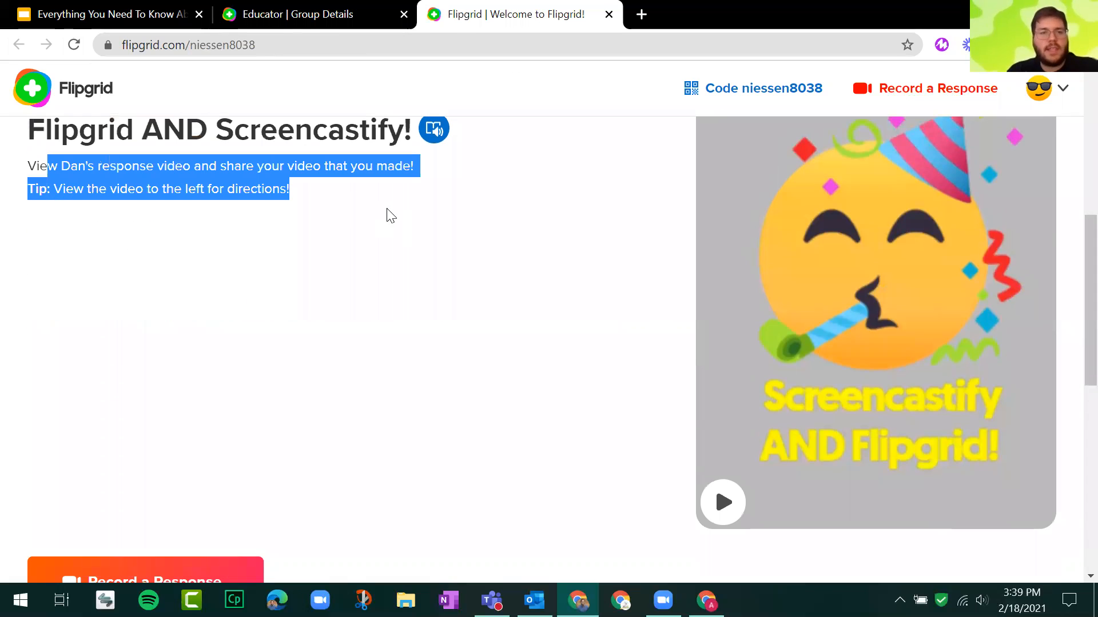
scroll(405, 238, down, 7)
scroll(406, 240, up, 7)
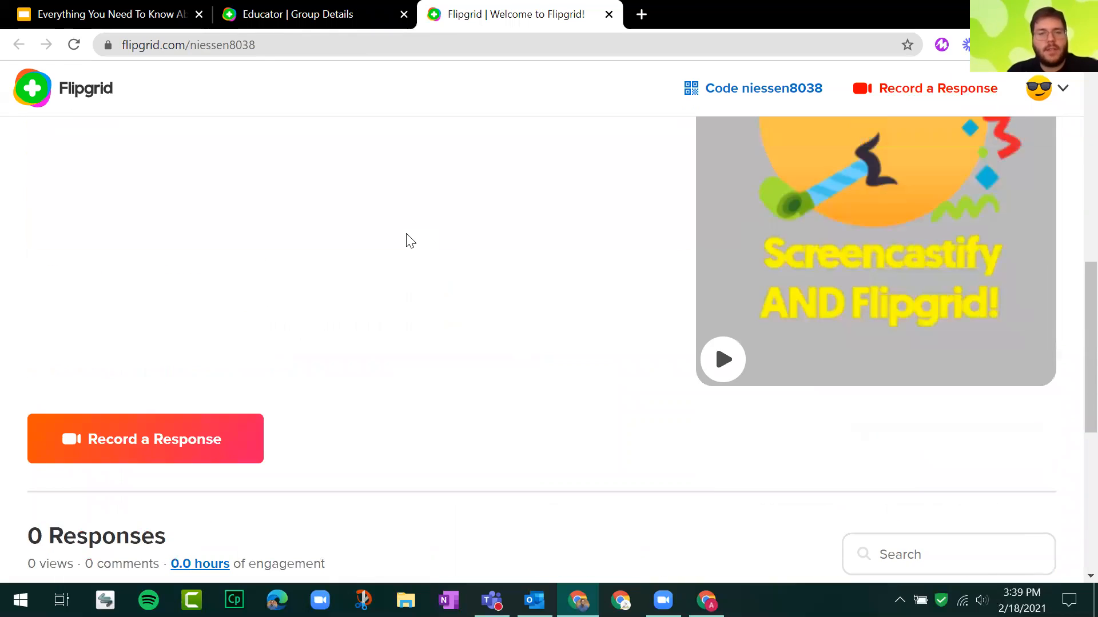
scroll(492, 314, up, 3)
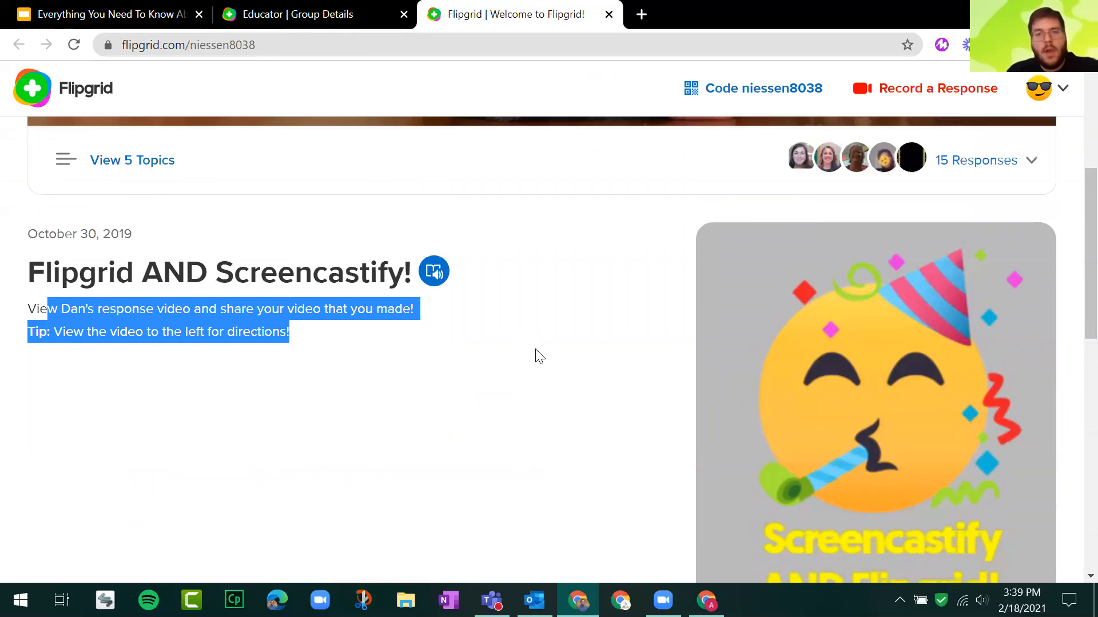
Open the "My Ah-Ha Moment" topic from the group's topic list and look over its prompt and responses section.
click(136, 164)
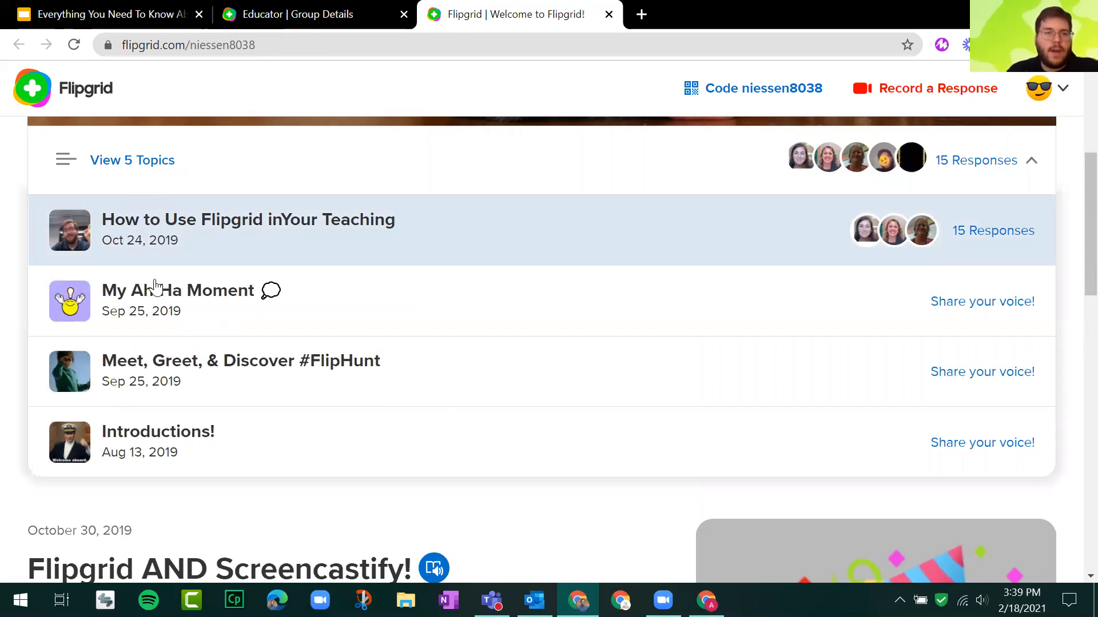
click(157, 299)
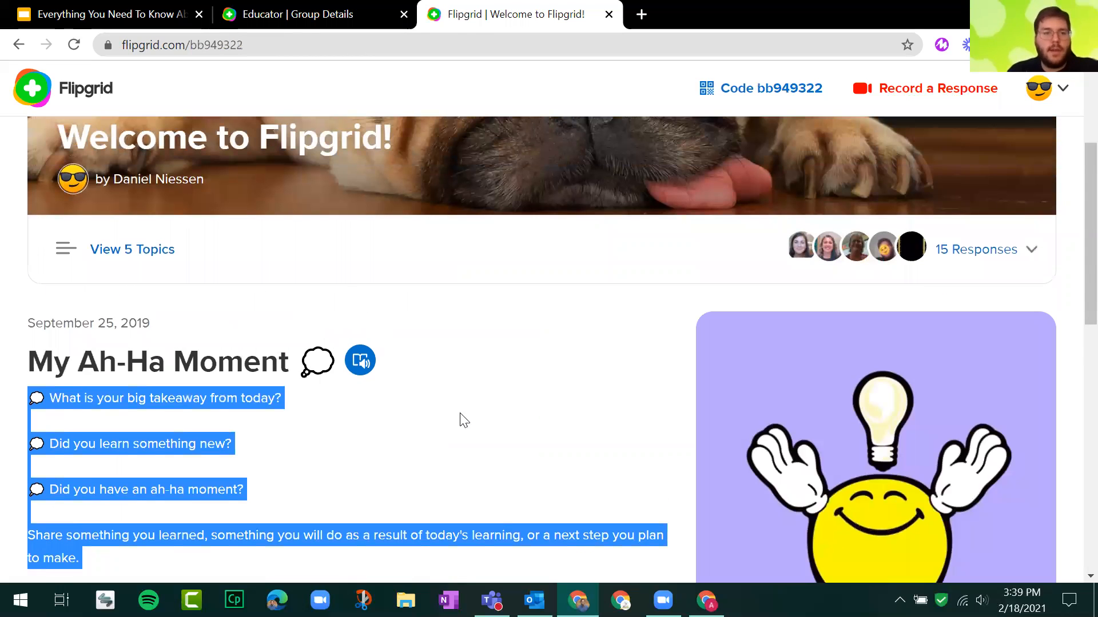
scroll(532, 407, down, 2)
scroll(556, 350, down, 5)
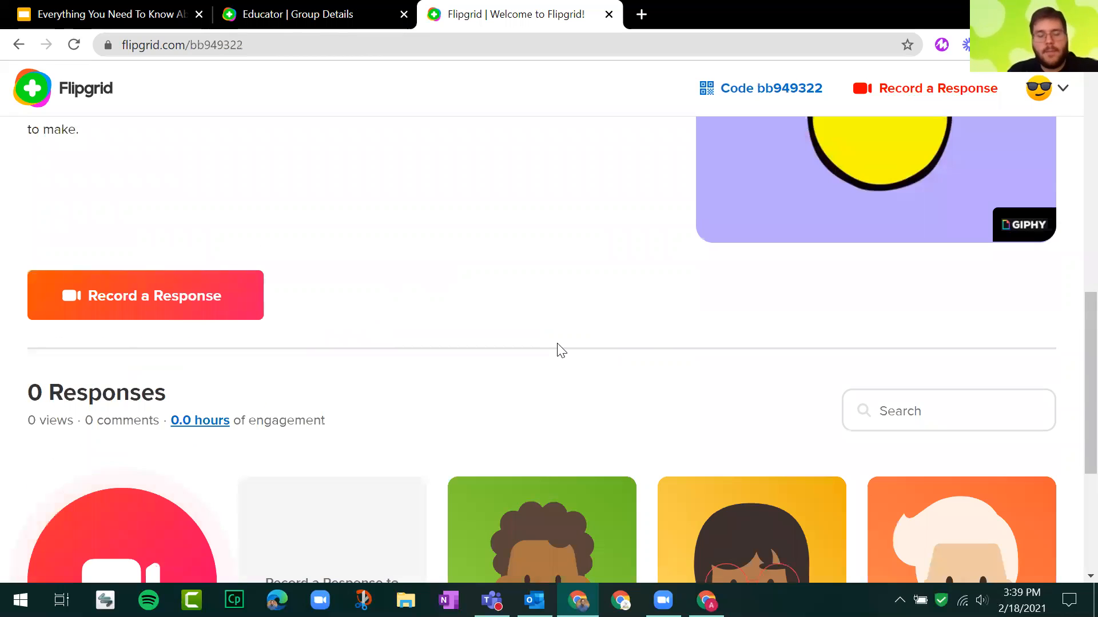
scroll(559, 349, up, 5)
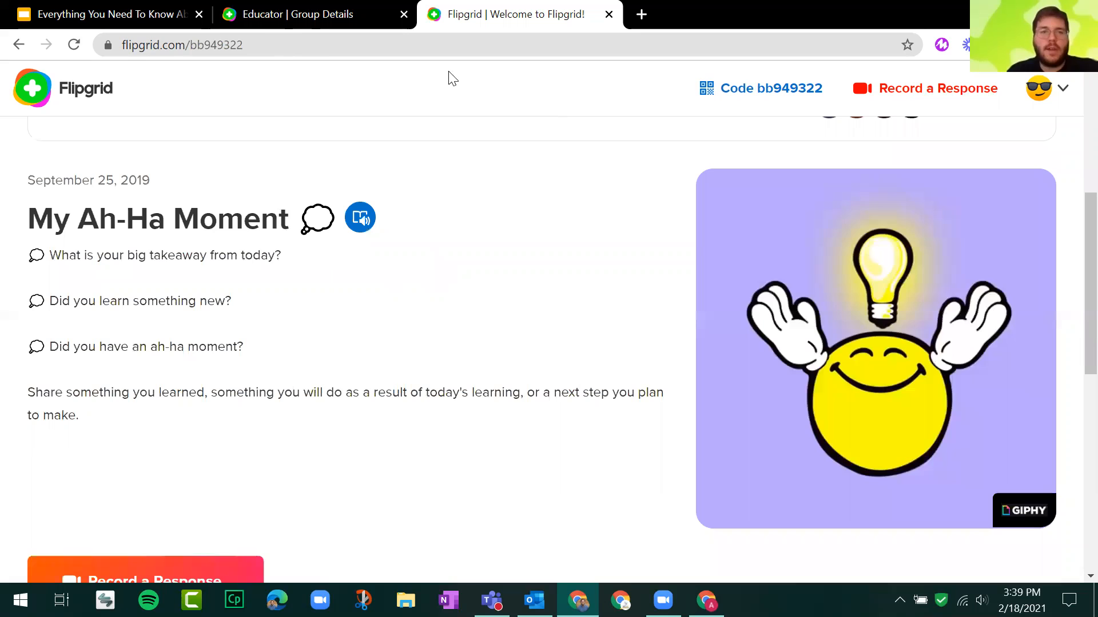
Return to the educator group page, open the "Flipgrid AND Screencastify!" topic for editing and review its settings through Feedback.
click(265, 17)
click(447, 240)
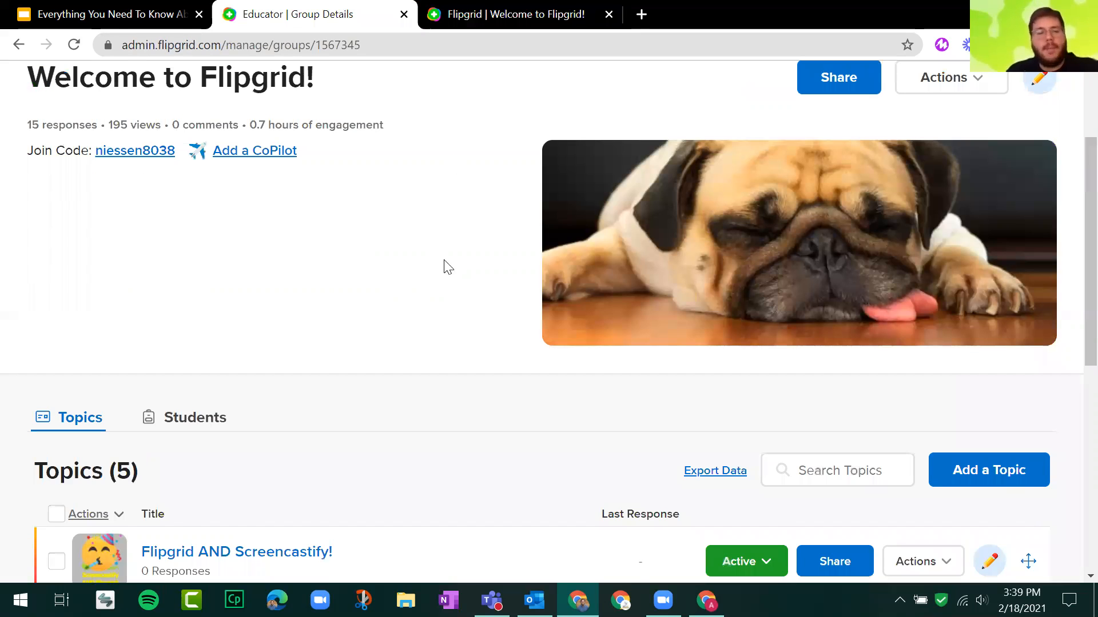
scroll(509, 217, down, 3)
scroll(497, 232, down, 2)
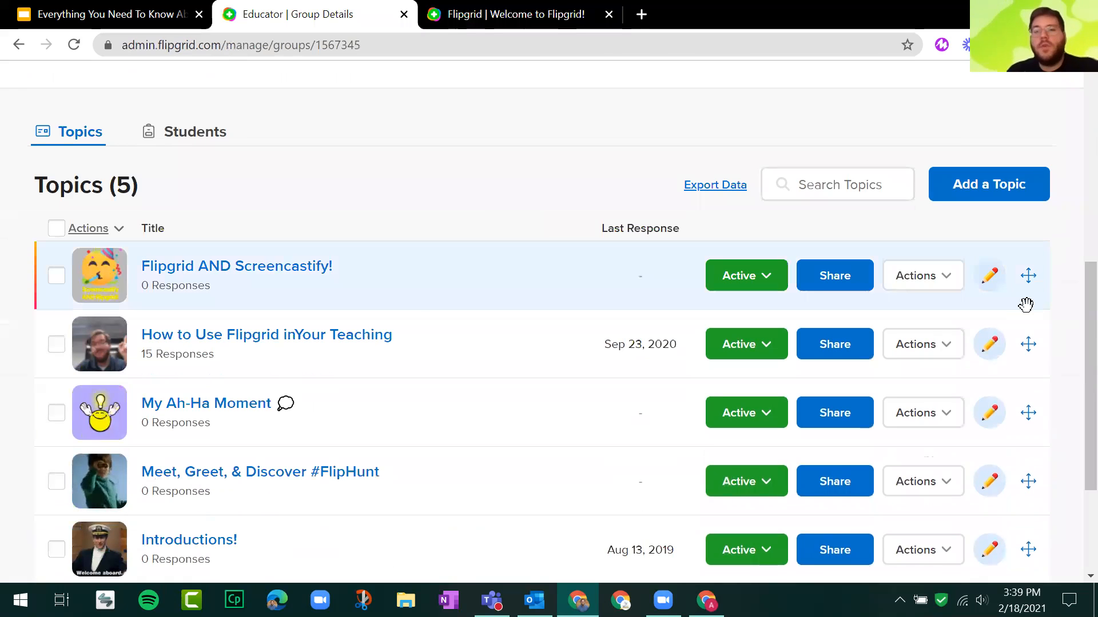
click(990, 276)
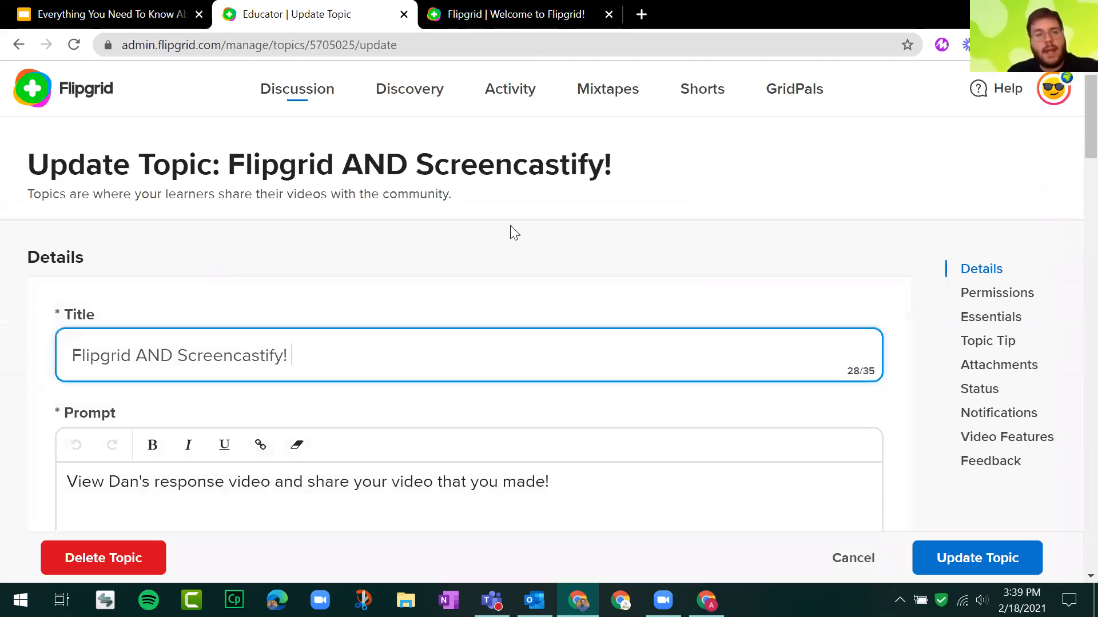
scroll(512, 231, down, 5)
scroll(511, 226, down, 15)
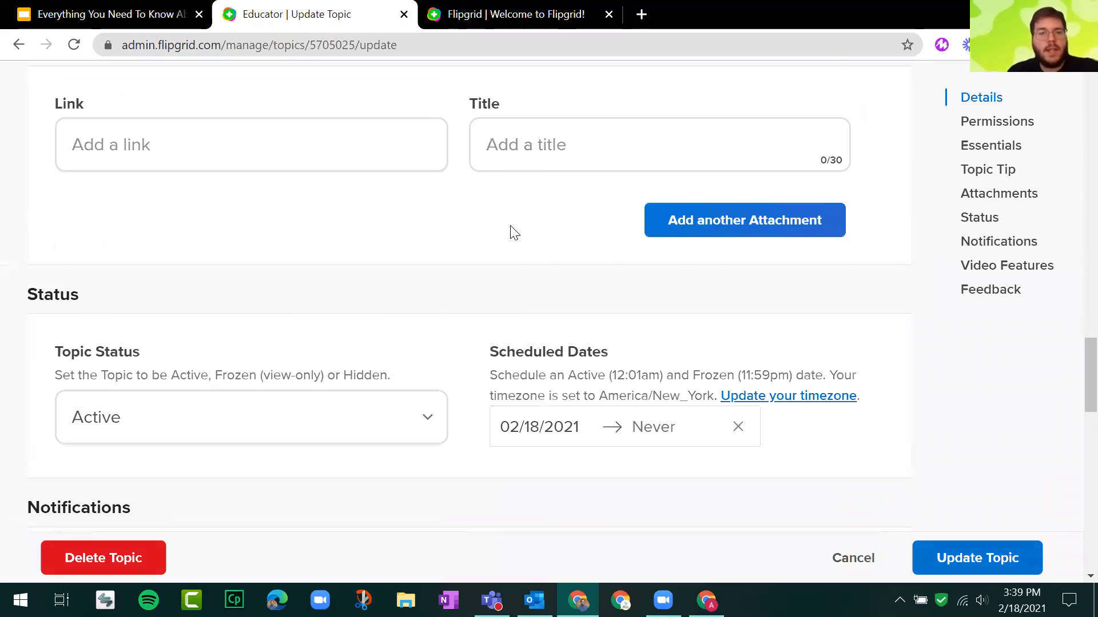
scroll(511, 227, down, 15)
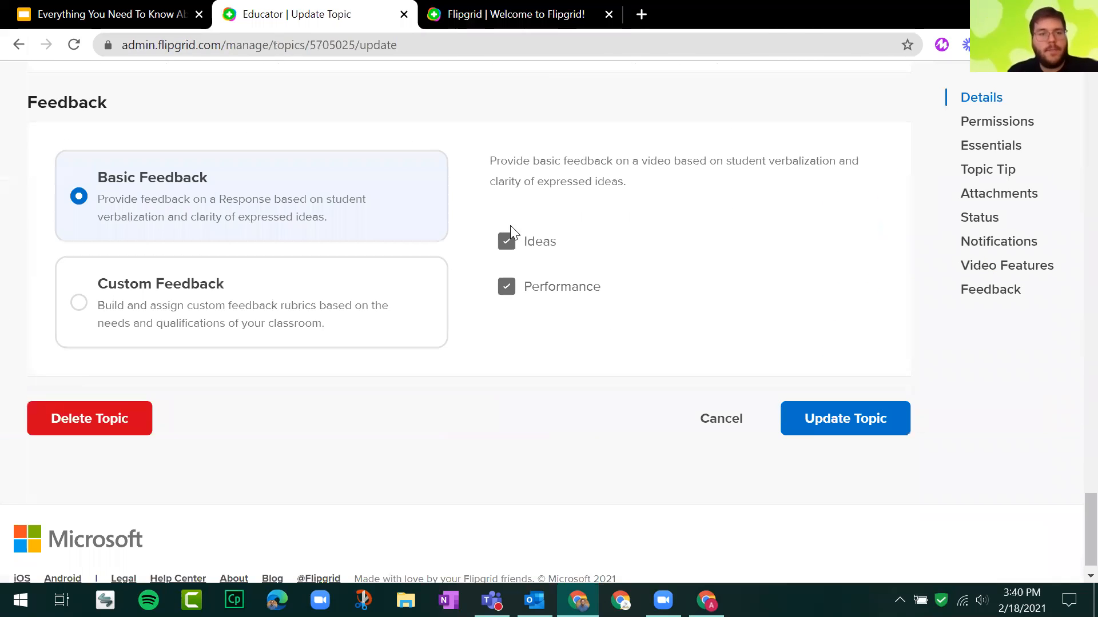
scroll(510, 225, up, 15)
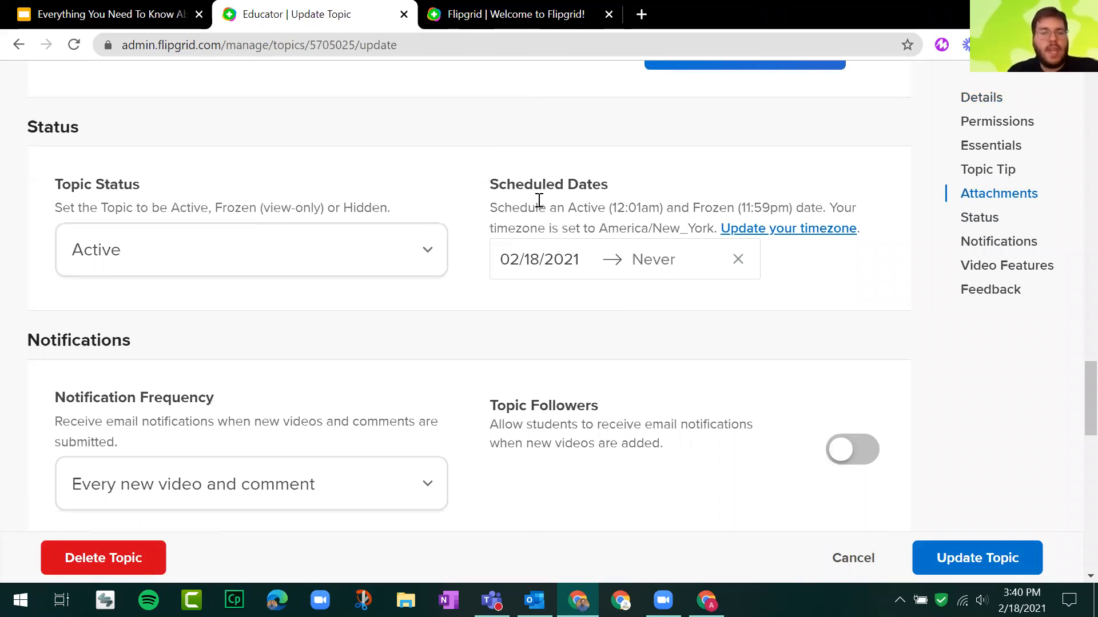
View the calendar for the topic's scheduled end date, close it without choosing a date and return to the group's topics list.
click(646, 267)
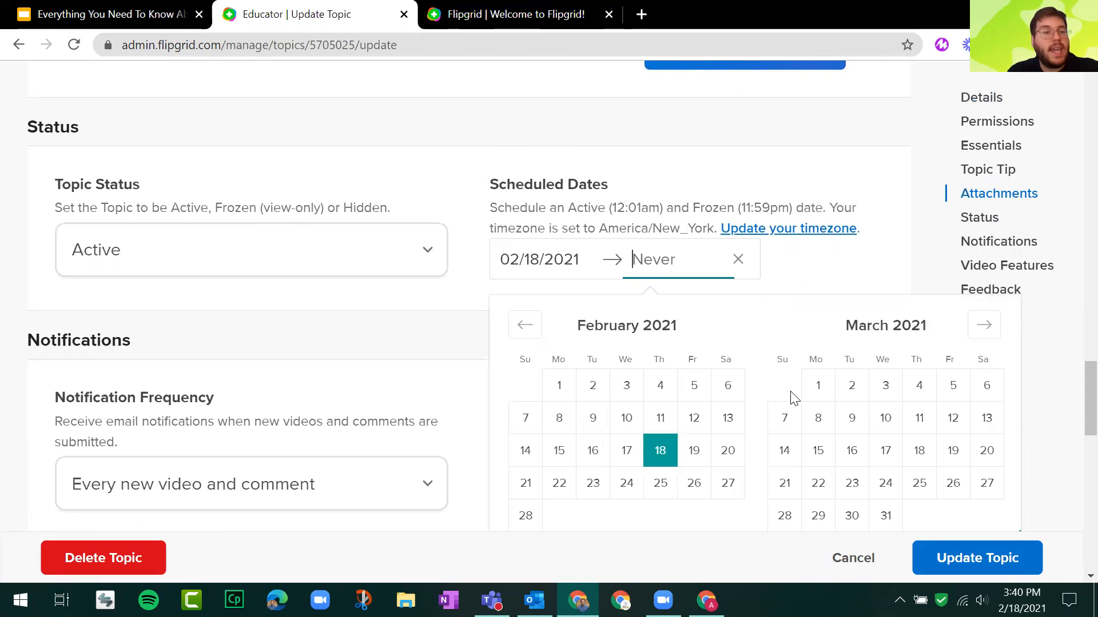
click(883, 272)
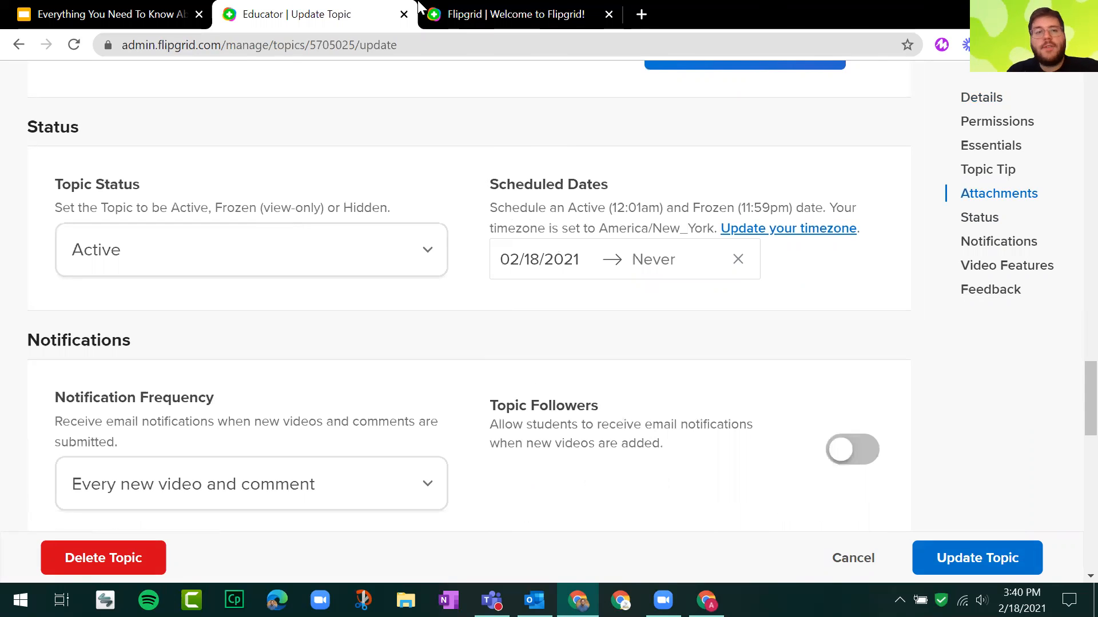
click(19, 45)
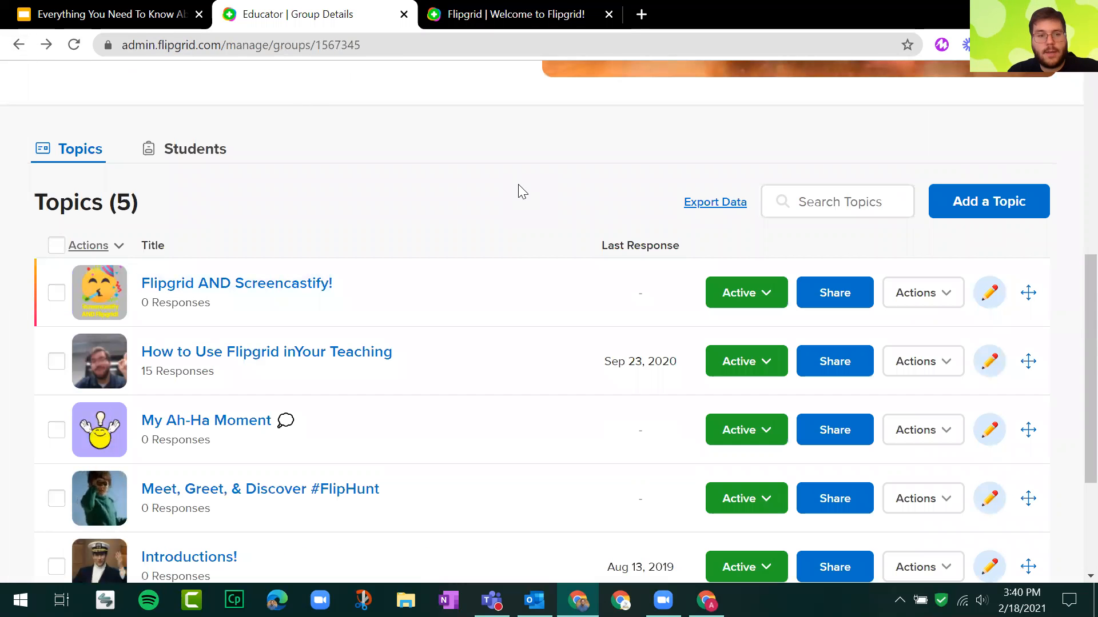
scroll(517, 186, down, 2)
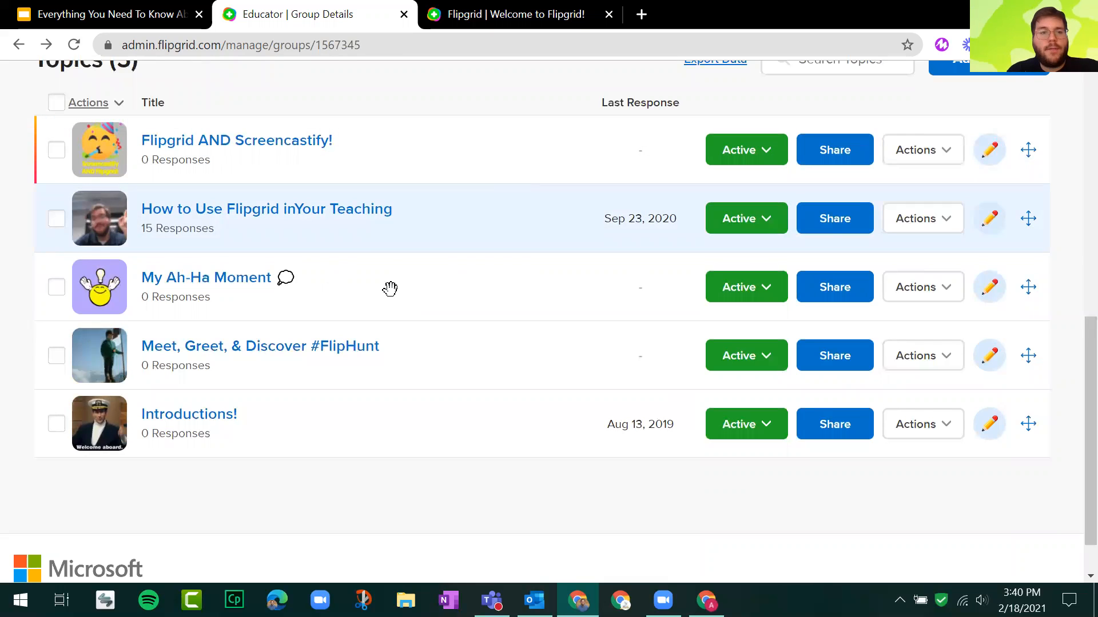
Set the "Flipgrid AND Screencastify!" and "How to Use Flipgrid inYour Teaching" topics to Hidden in the group's topics list.
click(266, 282)
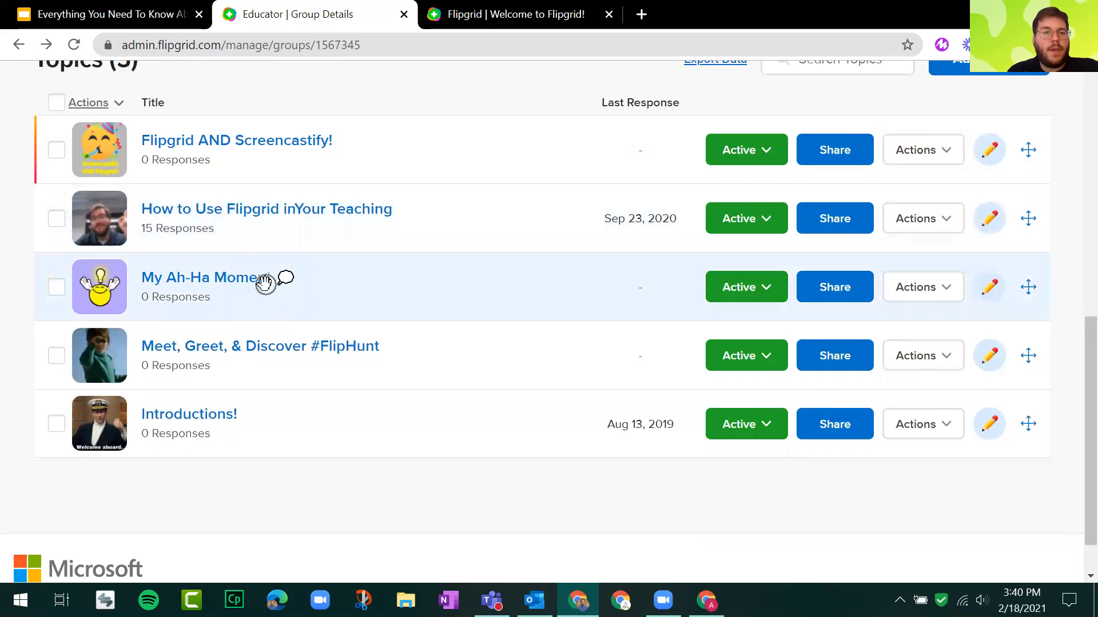
click(765, 151)
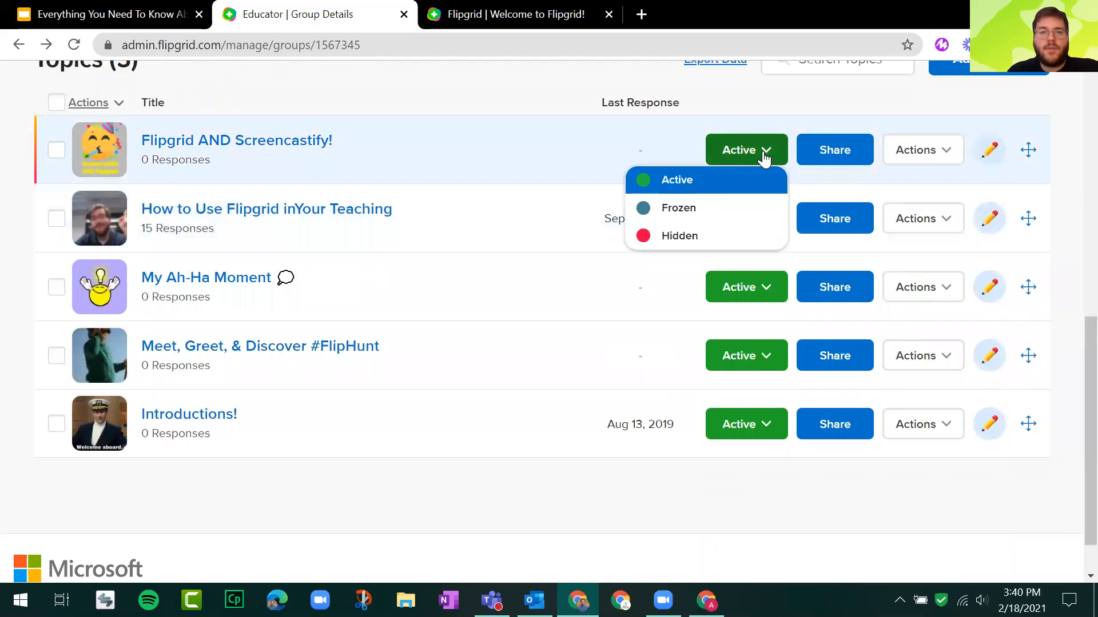
click(692, 238)
click(766, 217)
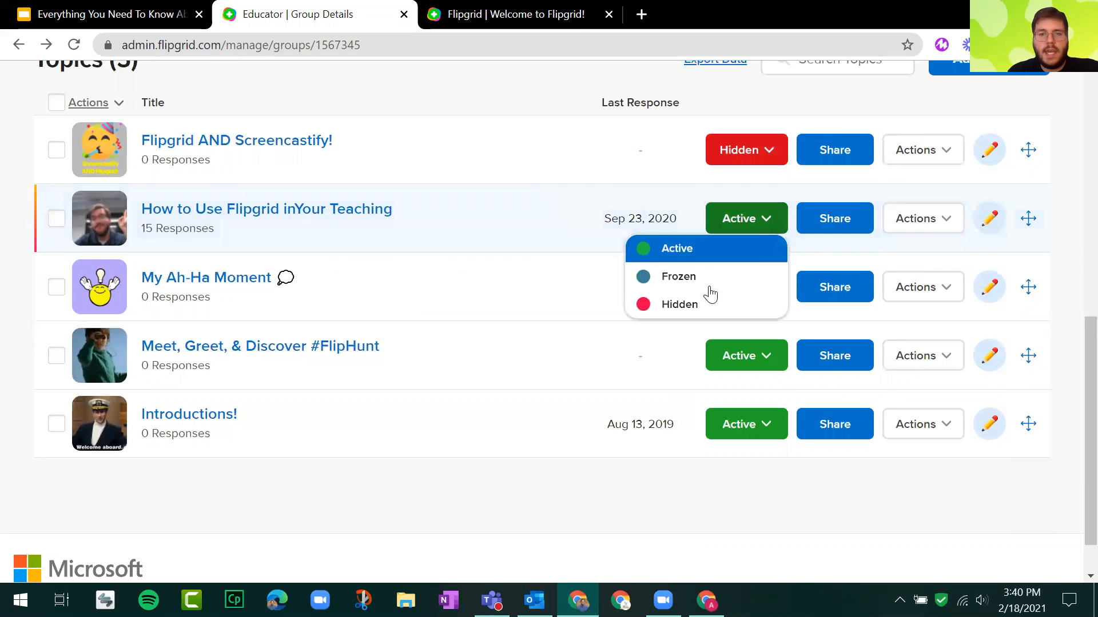
click(710, 284)
click(767, 220)
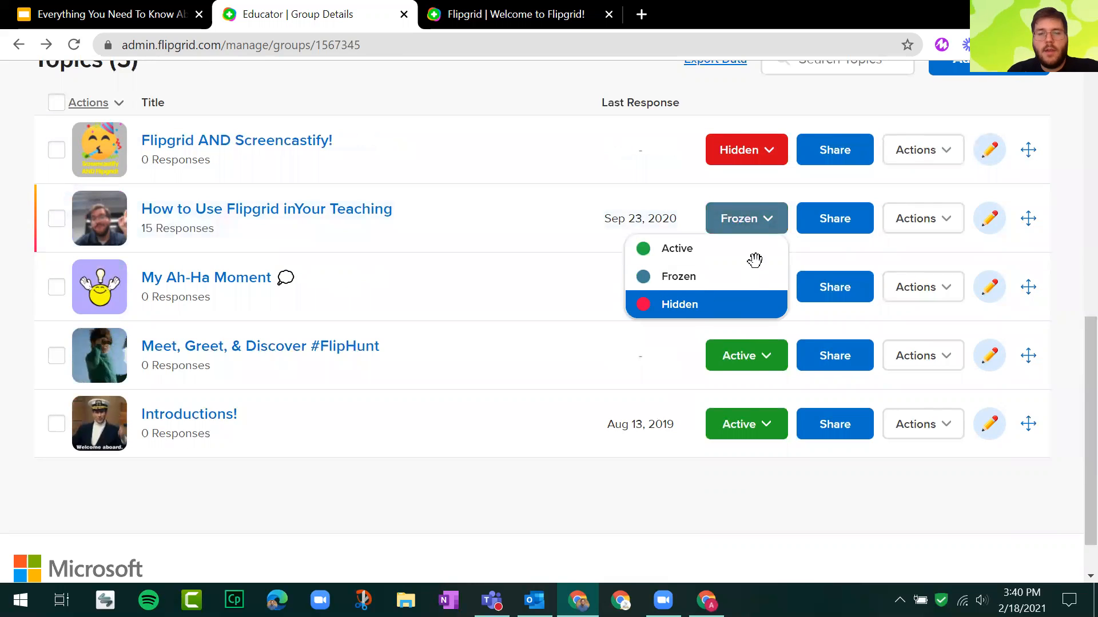
click(712, 304)
Set the "Meet, Greet, & Discover #FlipHunt" and "Introductions!" topics to Hidden.
click(781, 357)
click(669, 444)
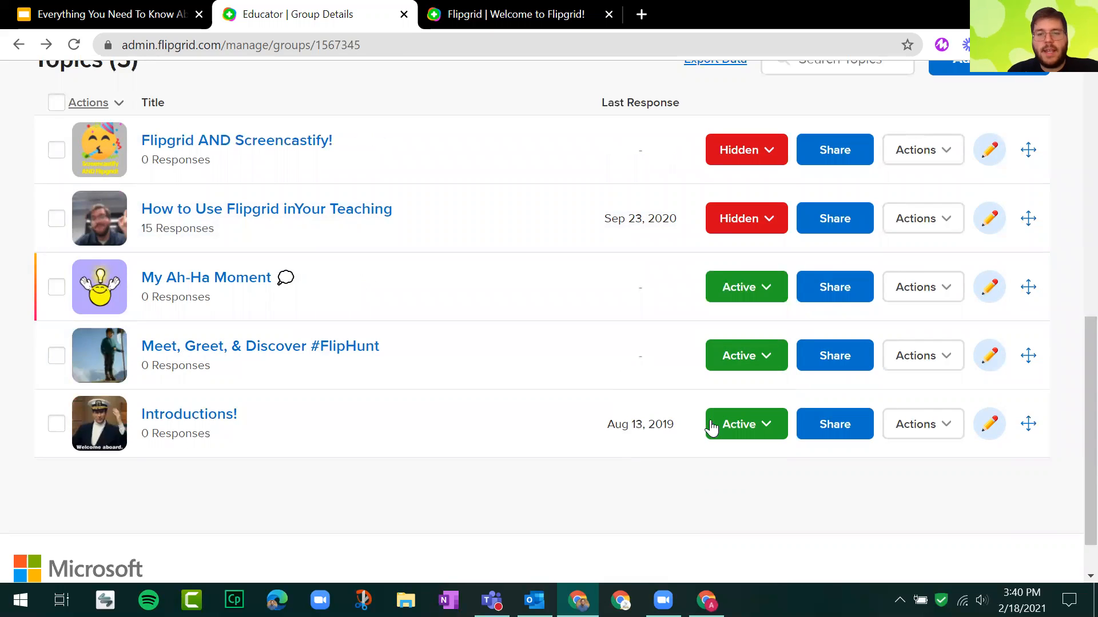
click(779, 424)
click(701, 511)
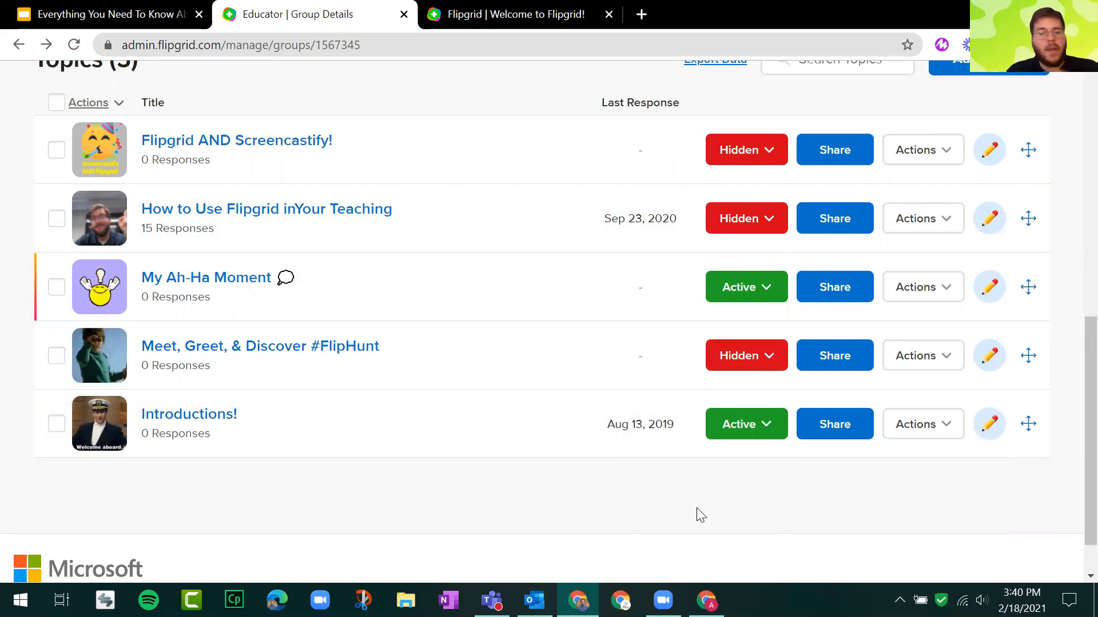
Open the group as a student through its join code, look over the "My Ah-Ha Moment" topic, and close the student page.
scroll(532, 423, up, 3)
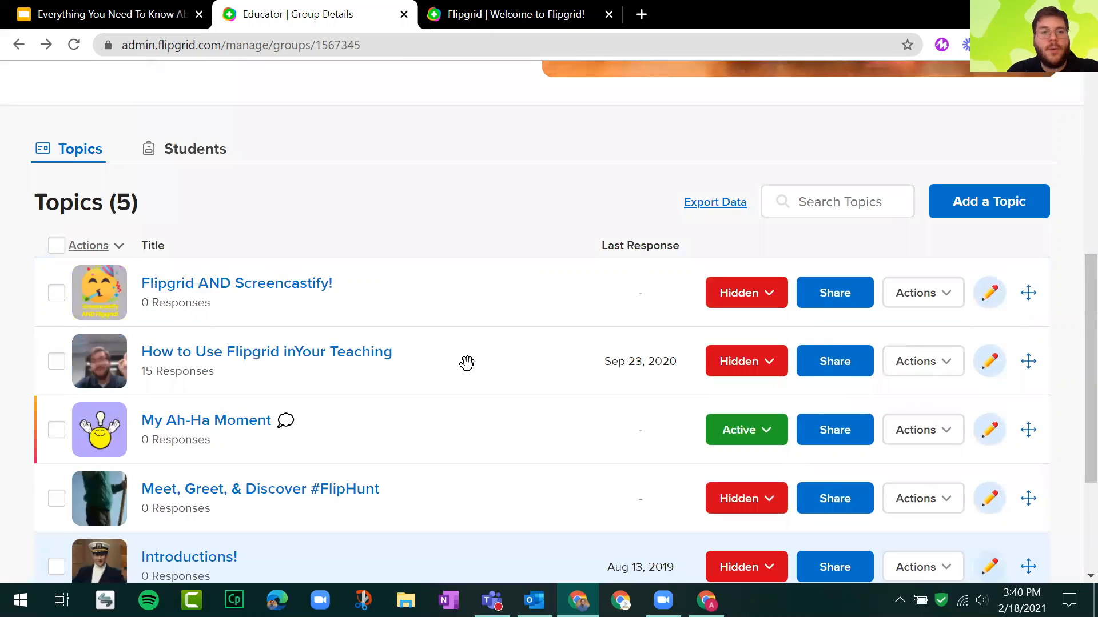
scroll(213, 289, up, 5)
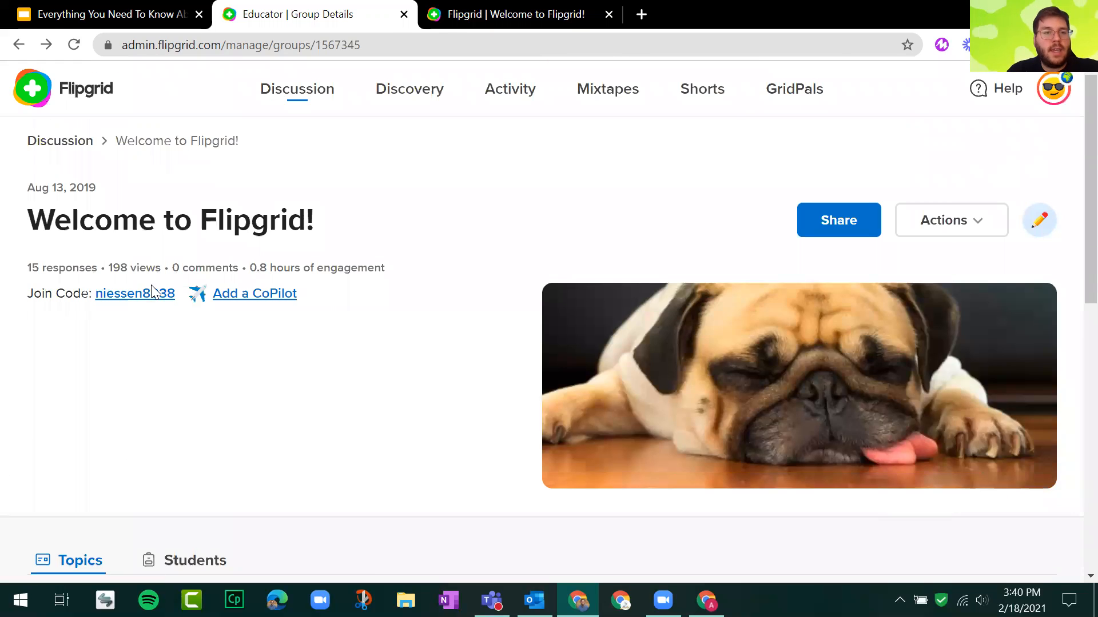
click(152, 290)
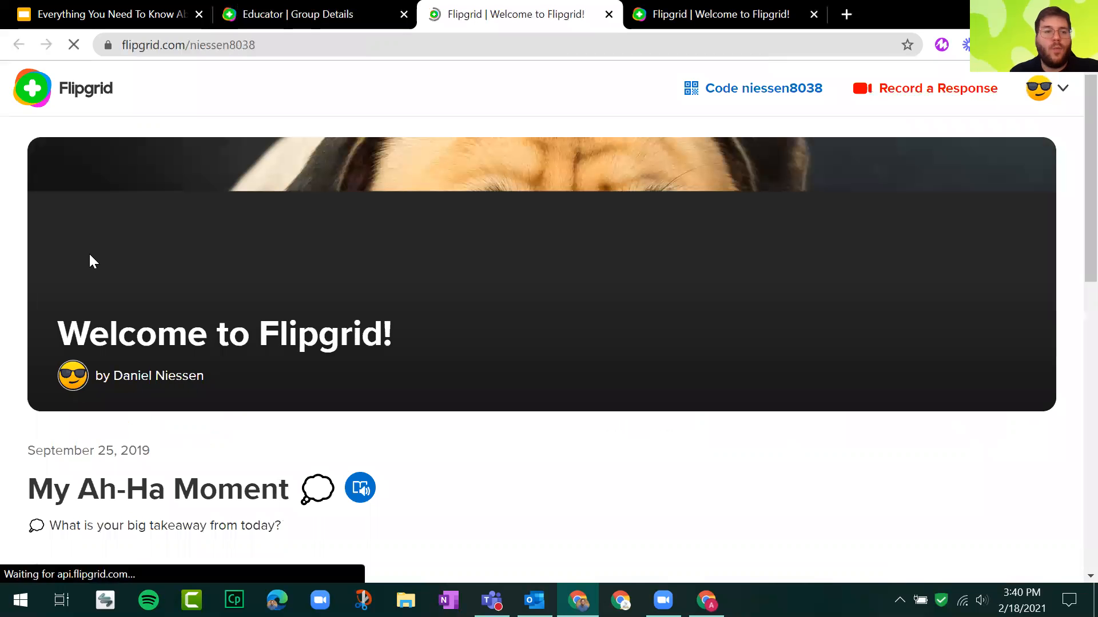
scroll(118, 215, down, 5)
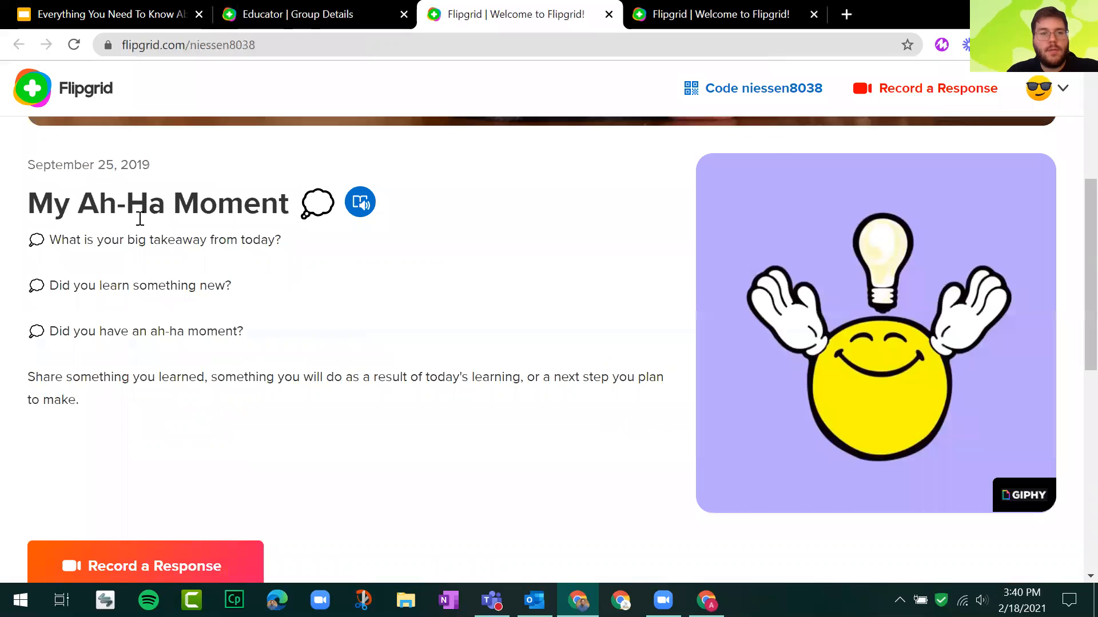
scroll(332, 283, up, 3)
scroll(463, 316, down, 3)
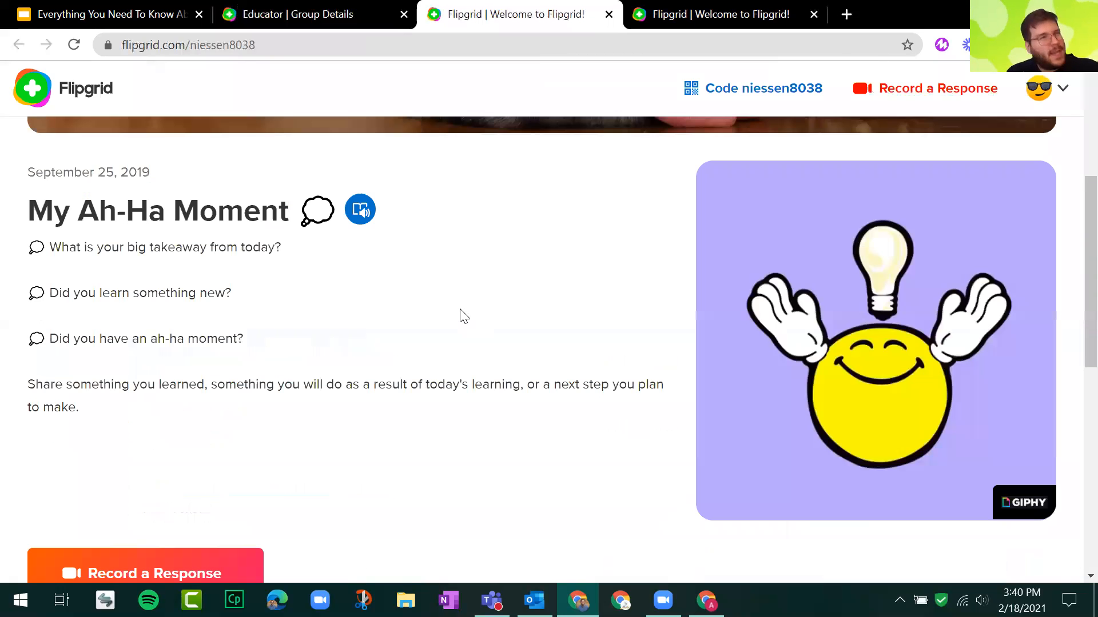
scroll(464, 316, down, 1)
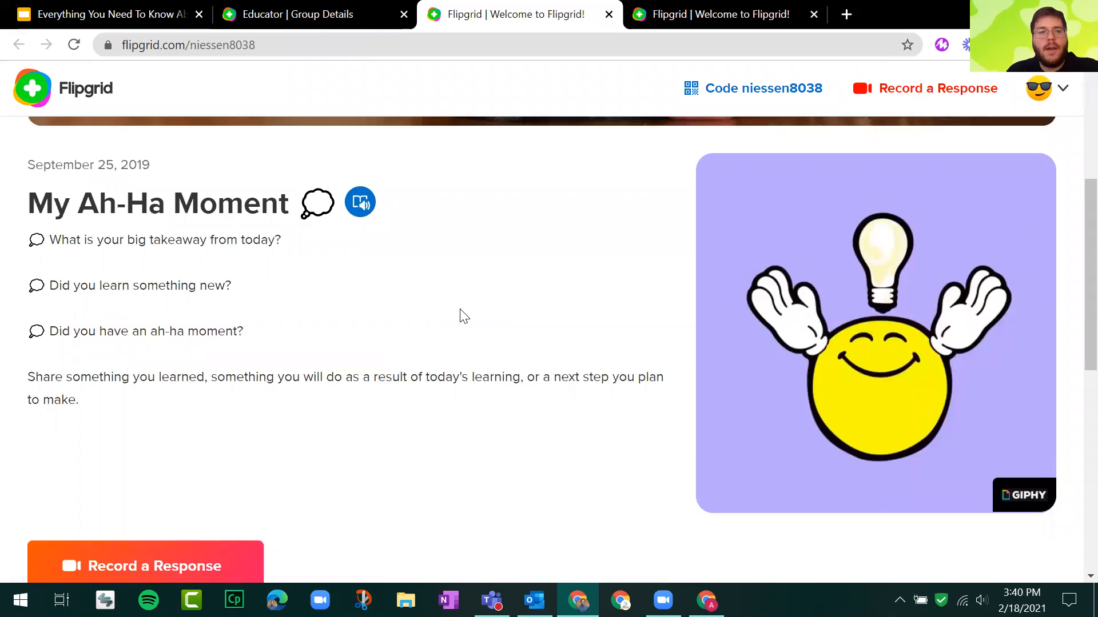
scroll(460, 309, down, 10)
scroll(460, 309, up, 7)
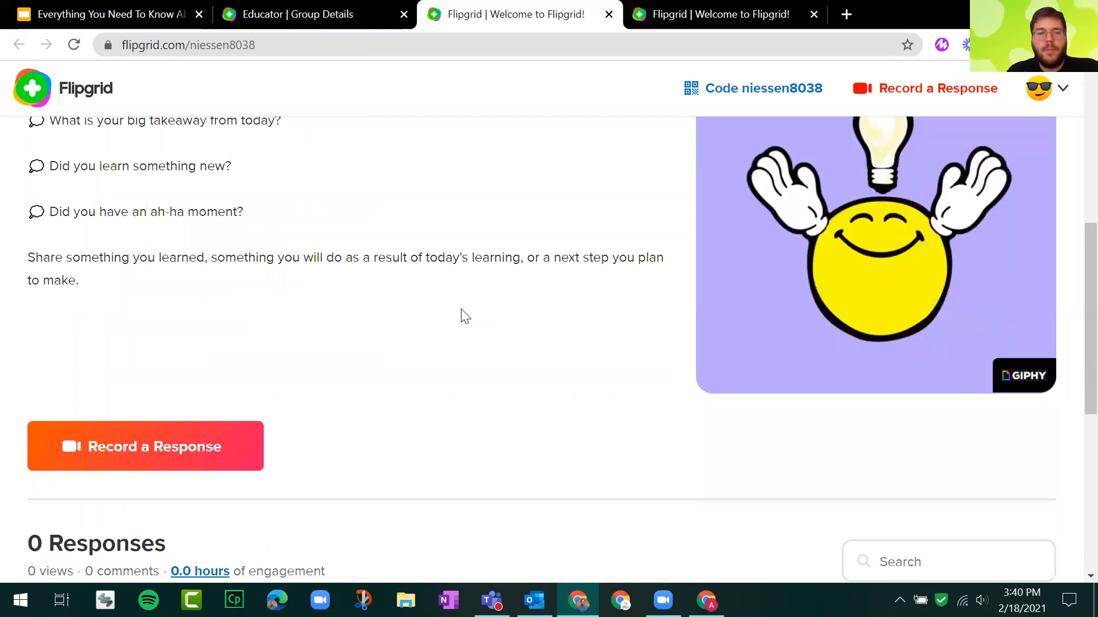
scroll(464, 317, up, 1)
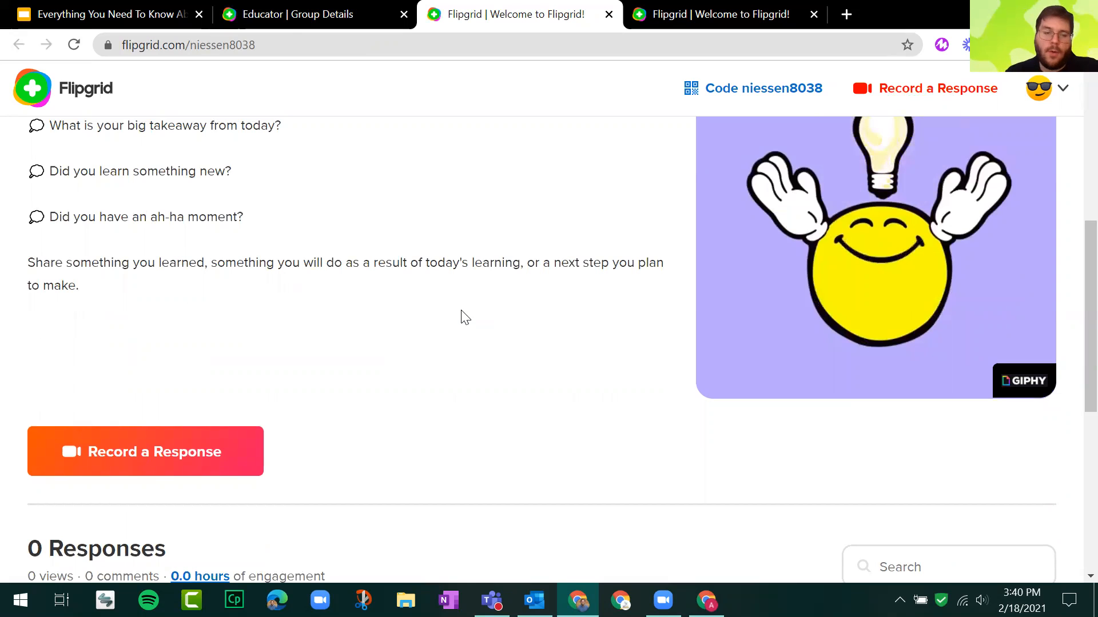
scroll(498, 2, up, 4)
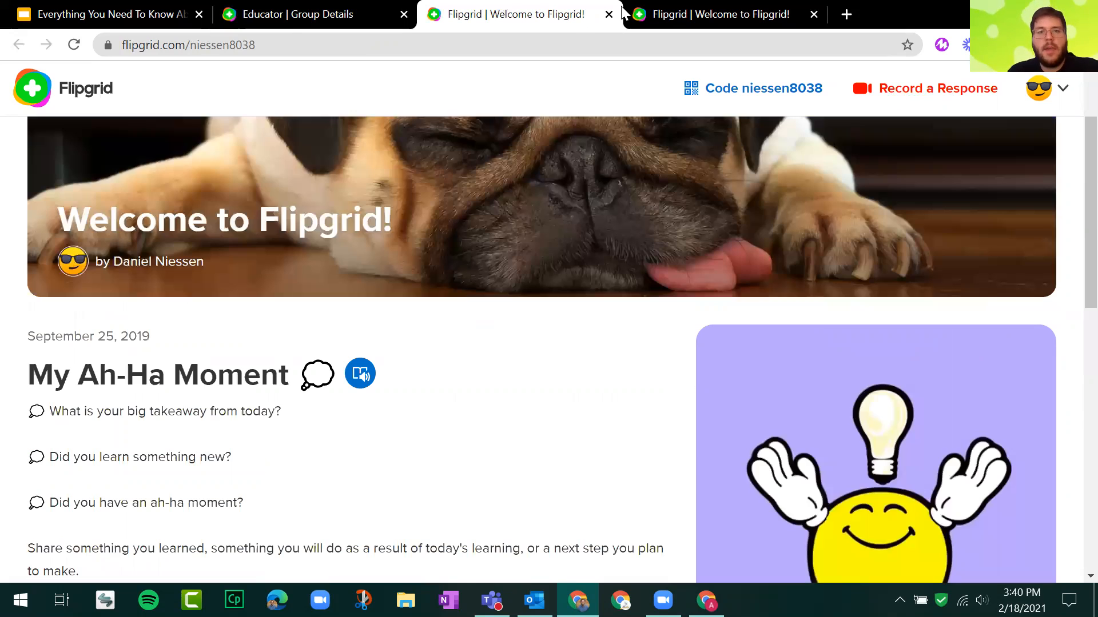
key(ctrl+w)
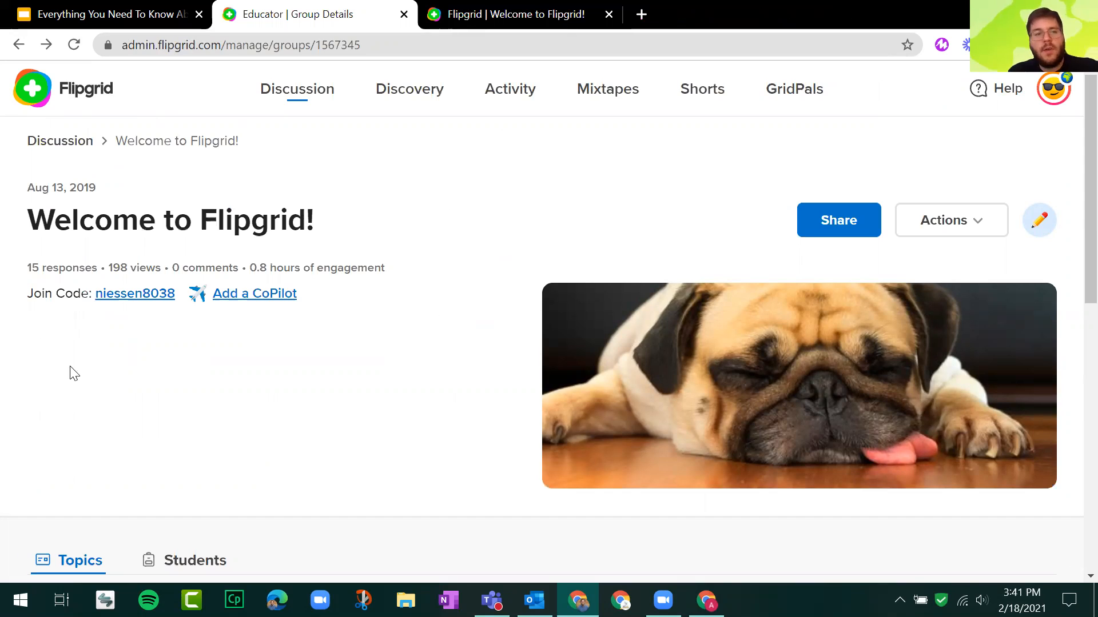
Point out the group's join code and open the "Flipgrid AND Screencastify!" topic's details from the topics list.
click(132, 307)
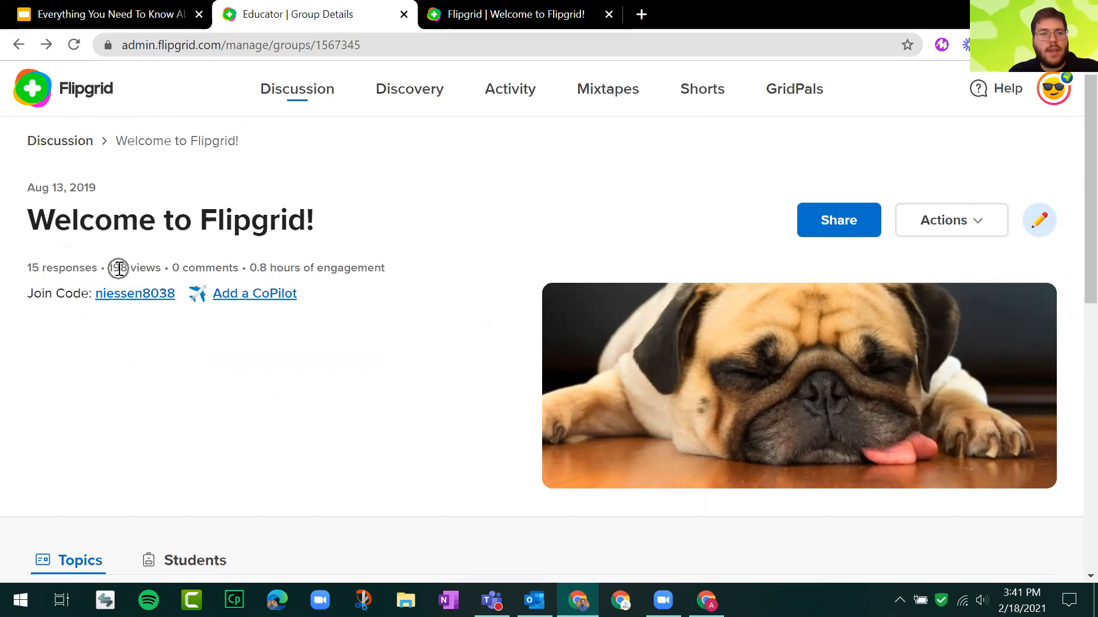
key(ctrl)
key(ctrl)
key(ctrl)
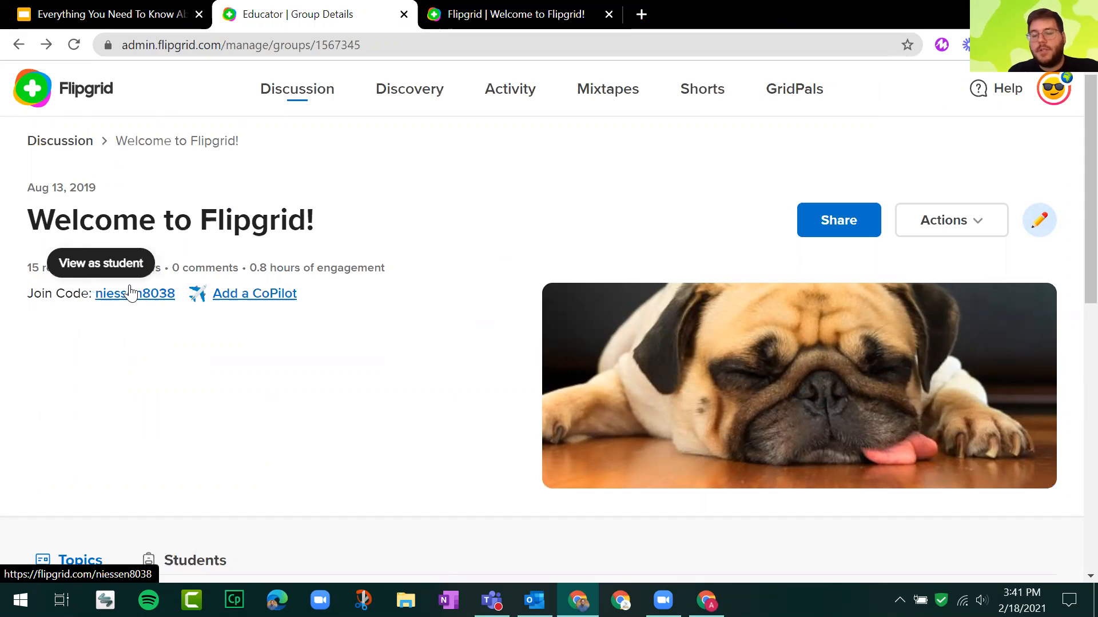
scroll(375, 243, down, 6)
click(254, 276)
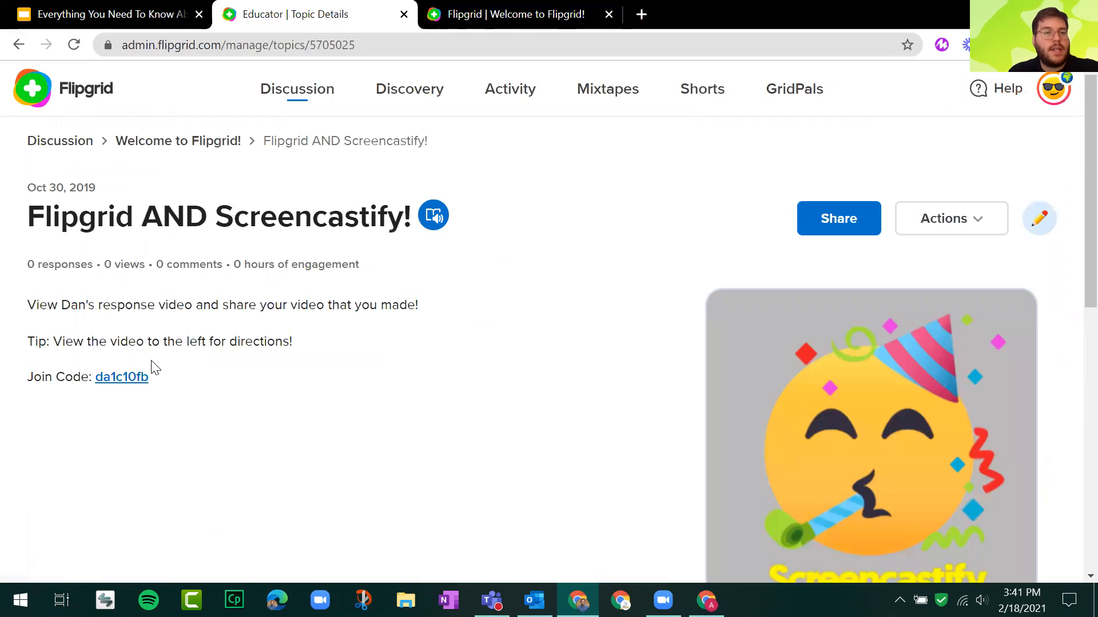
Point out the hidden topic's join code, check what students get when following it, and close that page.
key(ctrl)
key(ctrl)
key(ctrl)
key(ctrl)
key(ctrl)
key(ctrl)
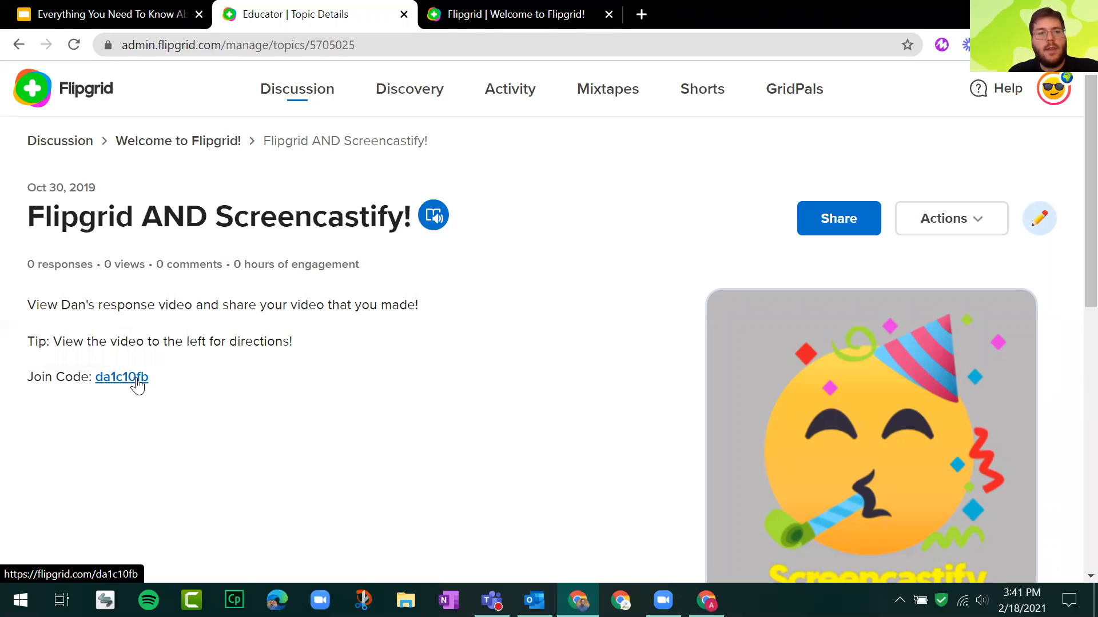
click(136, 379)
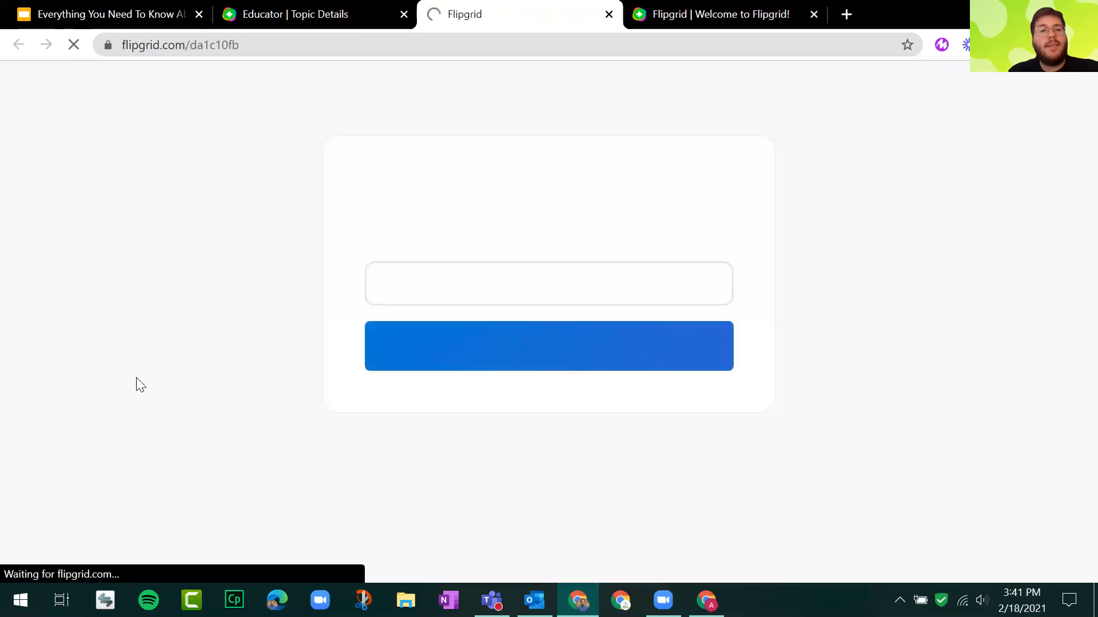
click(610, 15)
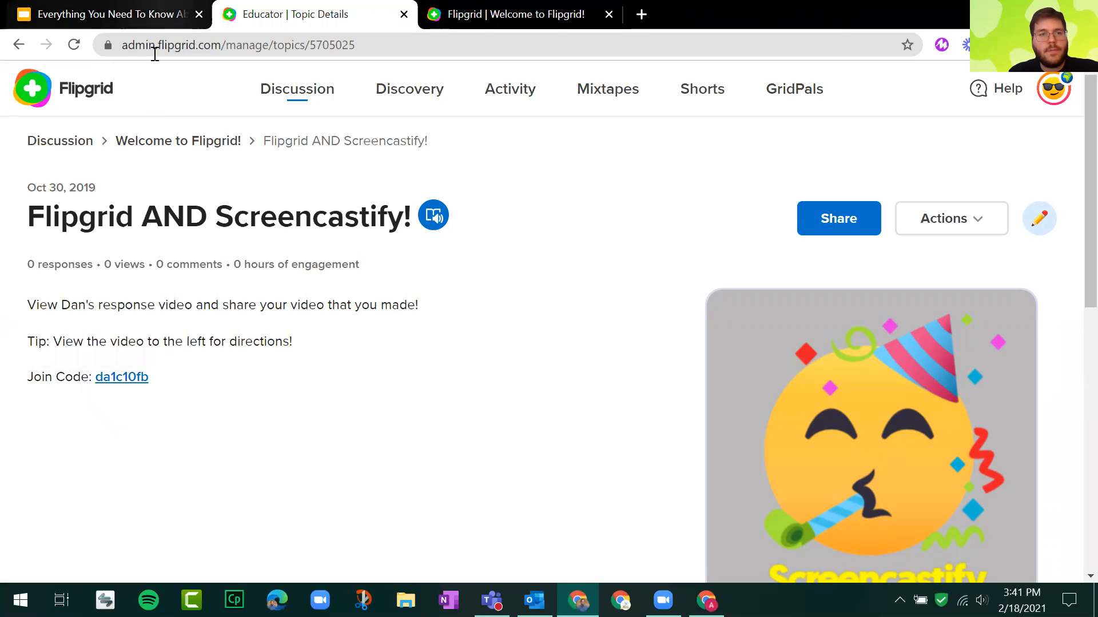
Return to the Discussion groups overview, and switch to the Google Slides presentation, advancing it to the "Discovery and #GridPals" slide.
click(83, 142)
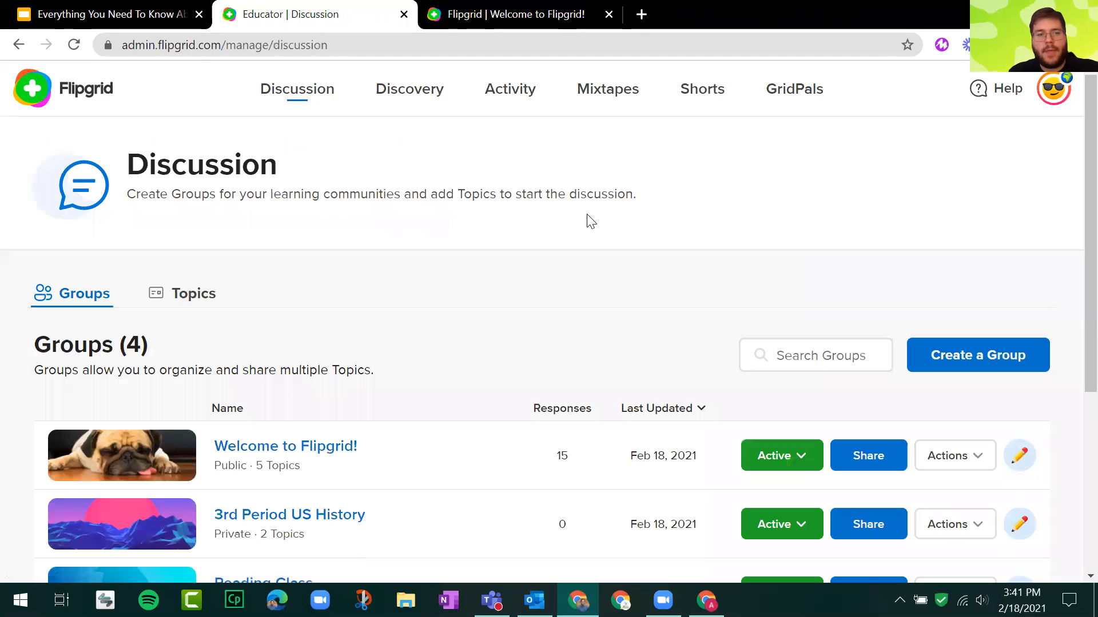
click(180, 12)
click(138, 252)
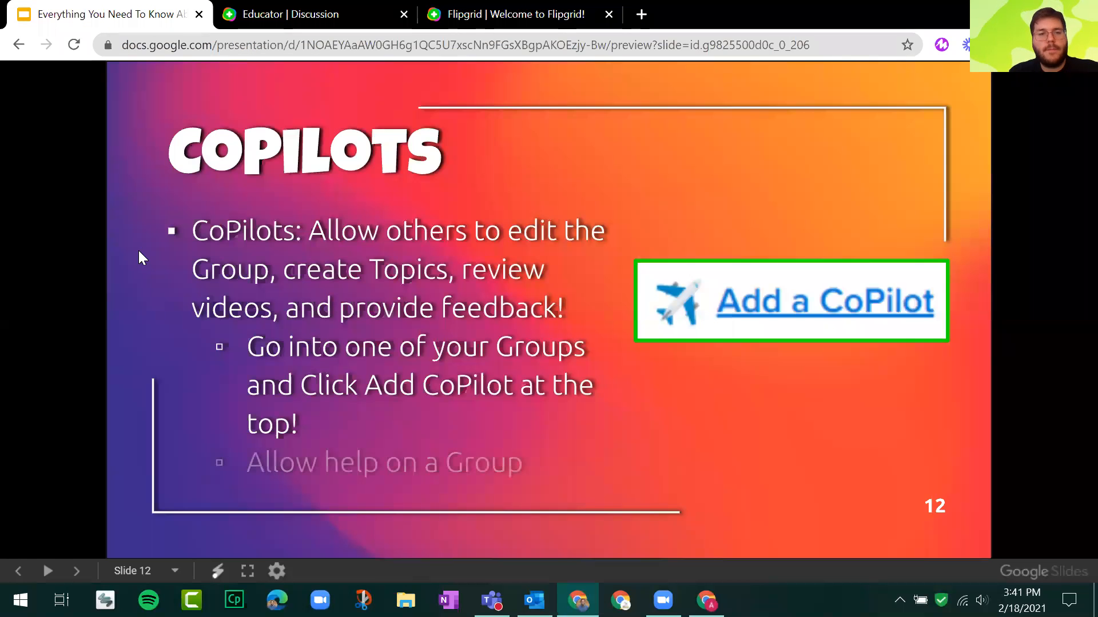
click(108, 275)
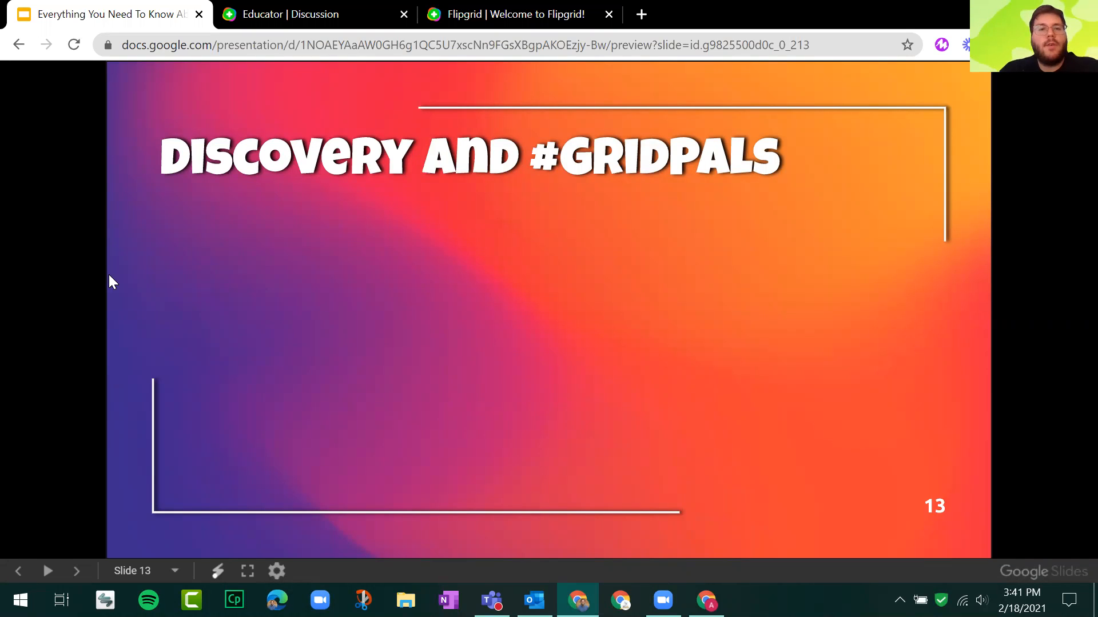
Close the leftover Flipgrid student page and reveal all Discovery and #GridPals points on slide 13 of the presentation.
click(532, 15)
click(609, 14)
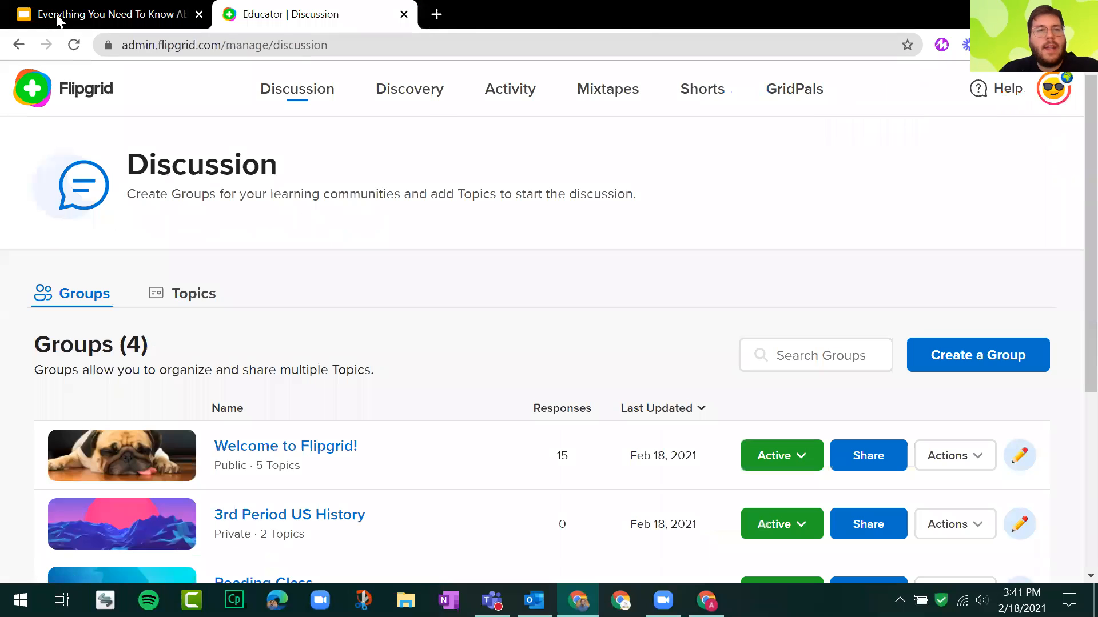
click(57, 17)
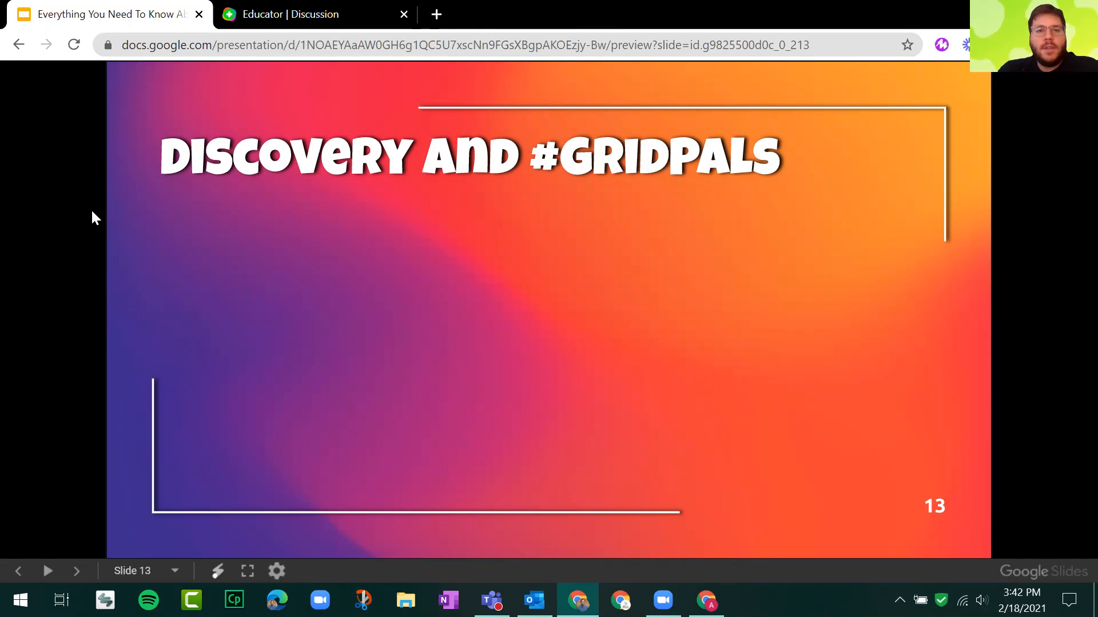
key(Right)
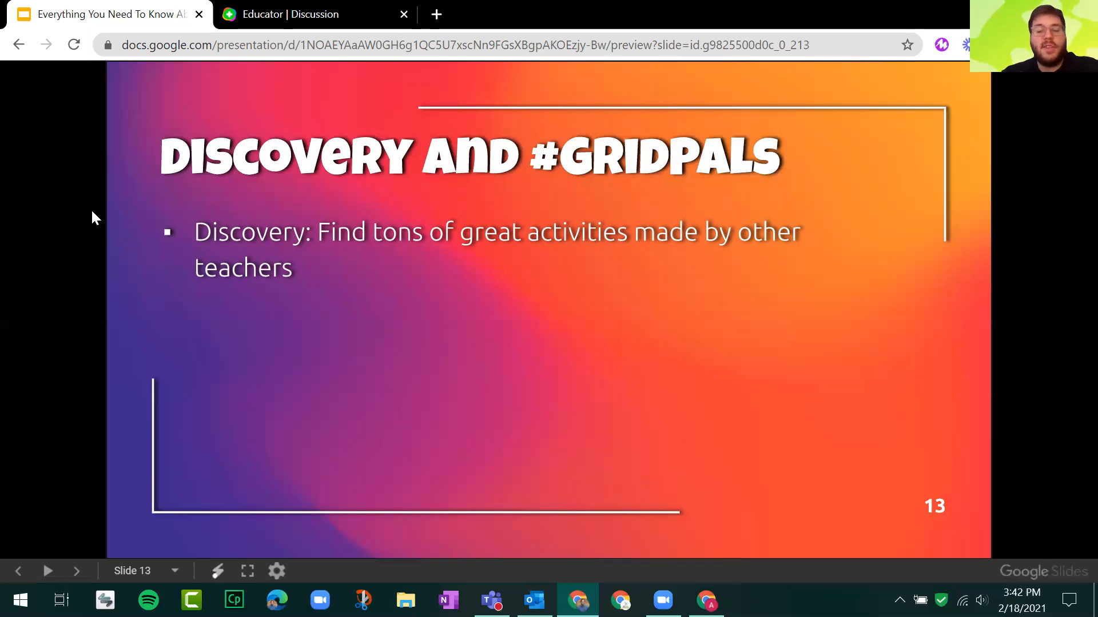
key(Right)
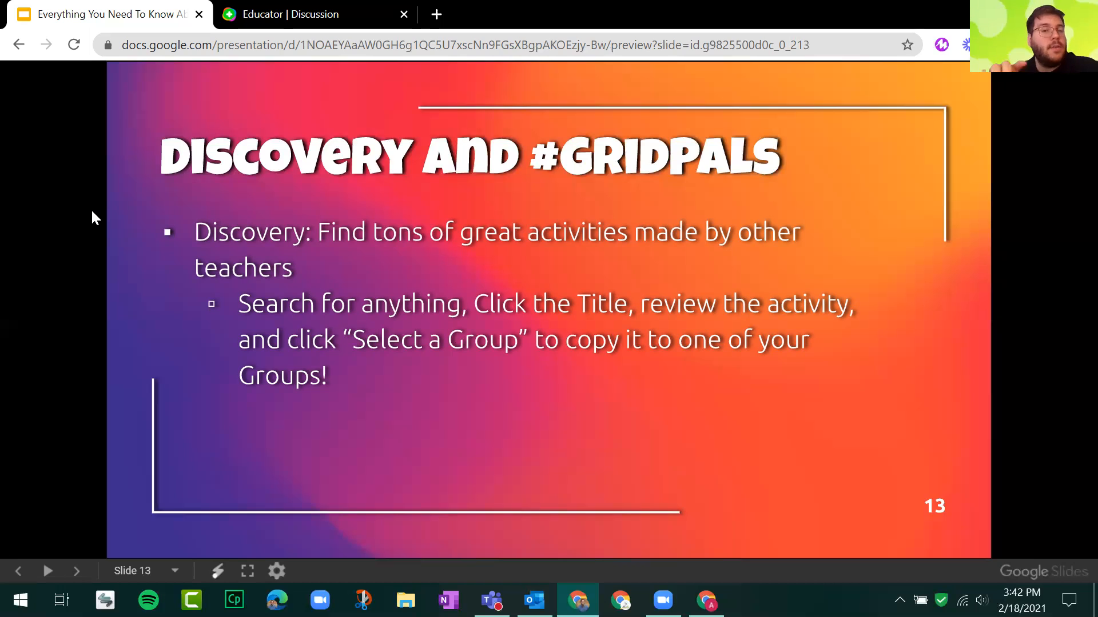
key(Right)
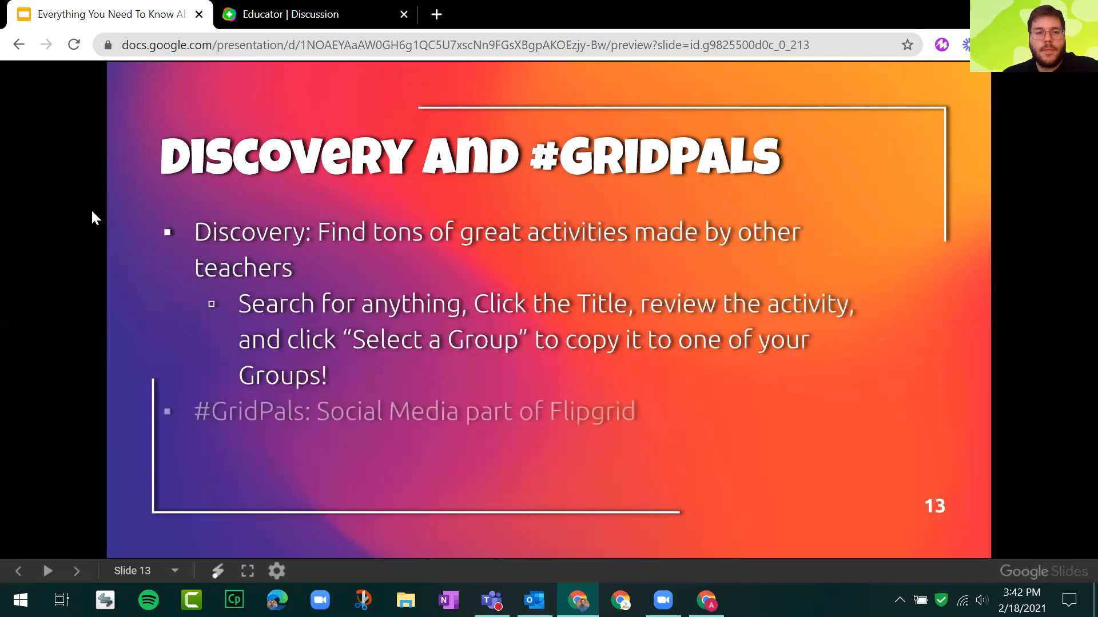
key(Right)
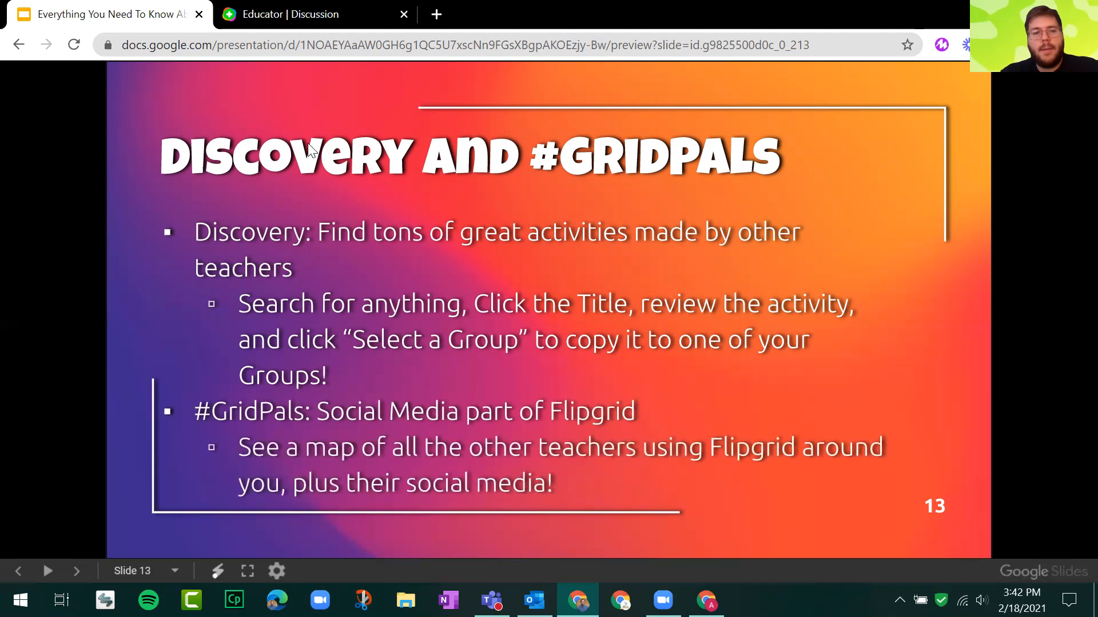
Switch to Flipgrid, open the Discovery page and briefly highlight the number of community topics in its introduction.
click(301, 20)
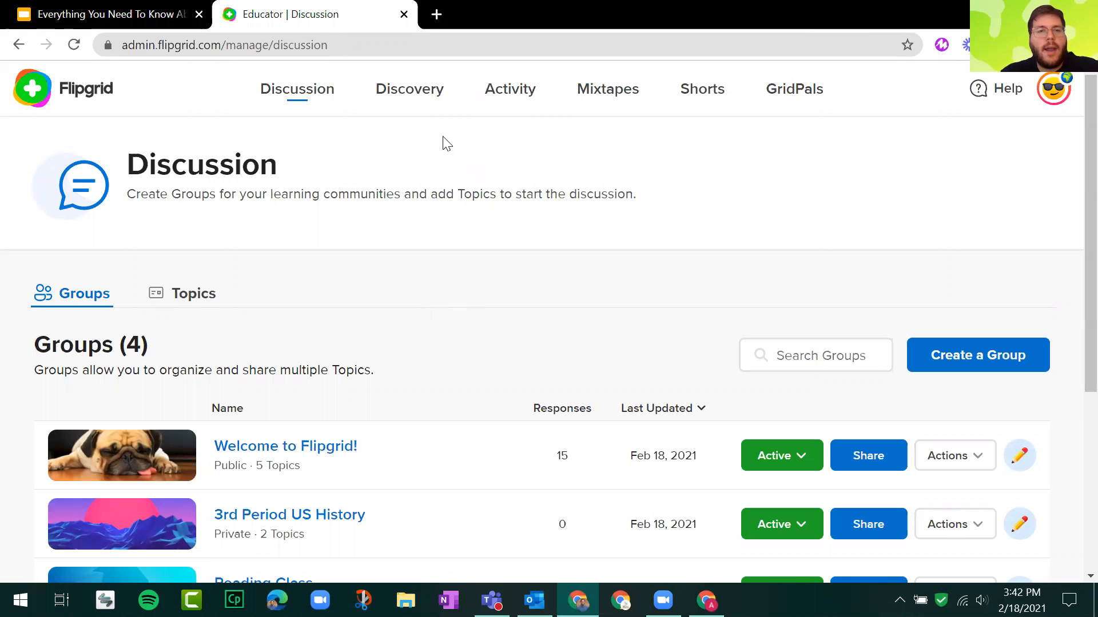
click(410, 90)
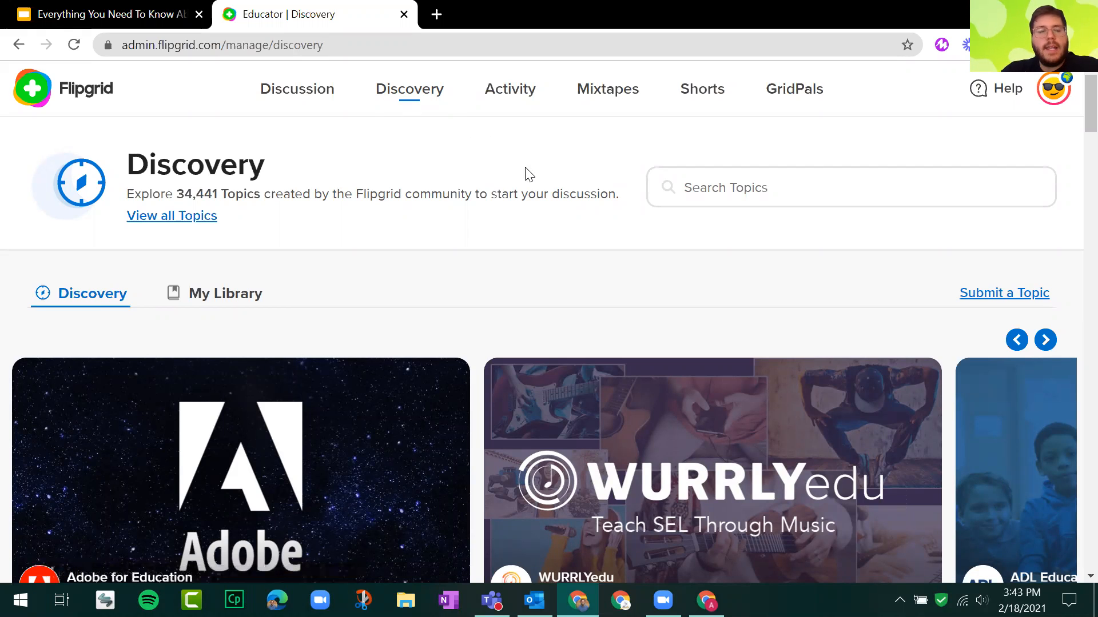
drag(176, 191, 220, 195)
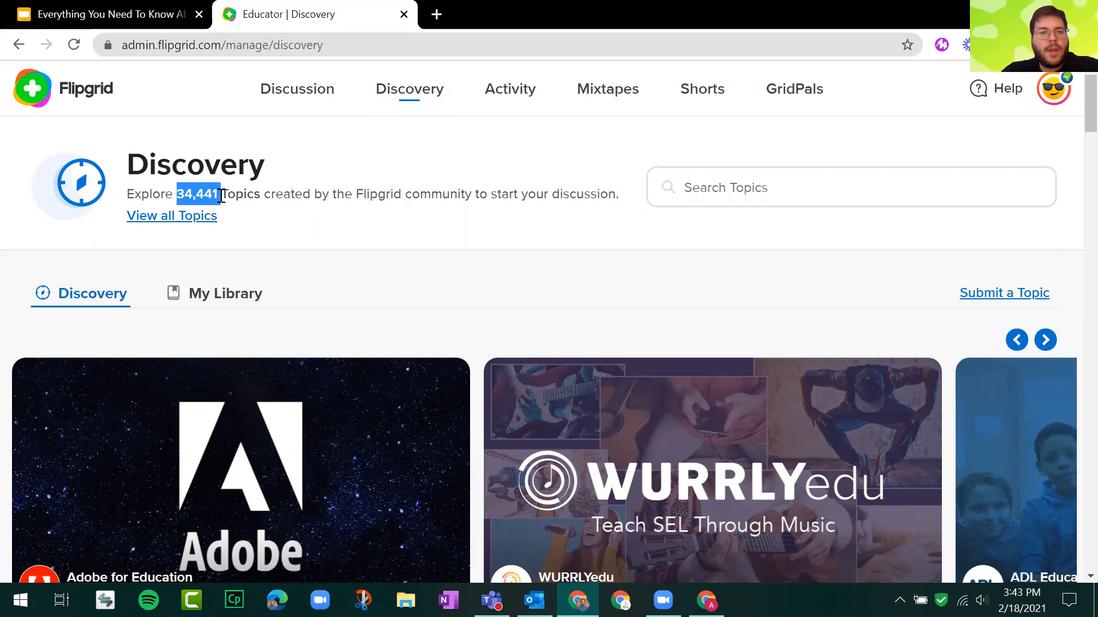
click(257, 196)
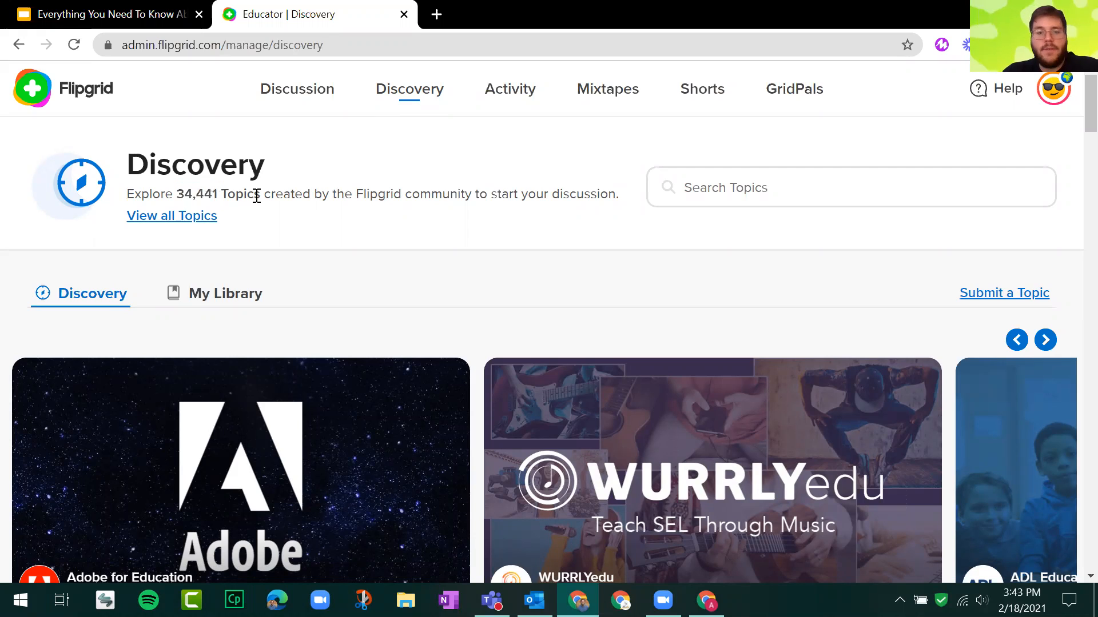
Browse through the featured partner banners in the carousel on the Discovery page.
scroll(358, 186, down, 3)
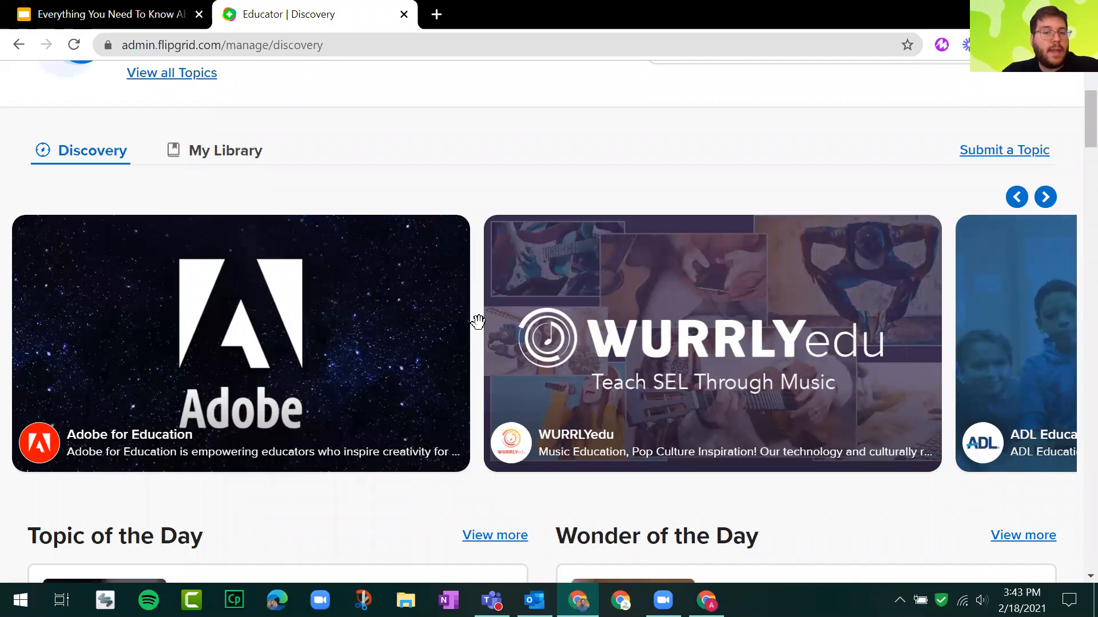
click(1046, 197)
click(1046, 197)
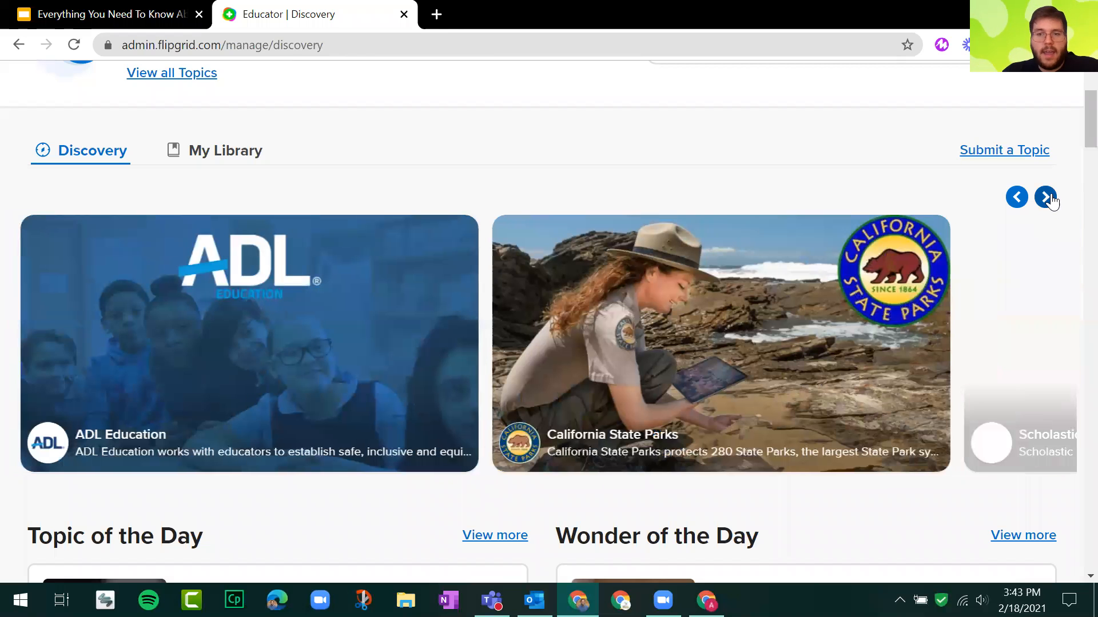
click(1046, 197)
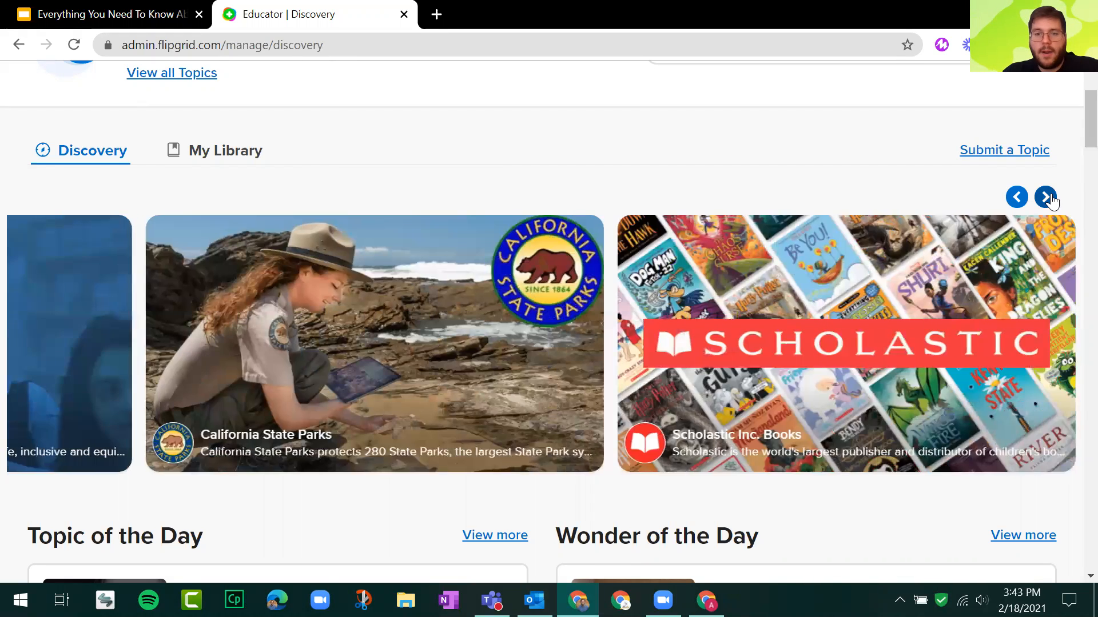
click(1046, 197)
Look through the Discovery sections from Topic of the Day, Partners and Trending Topics to Featured Collections and Inspiring Creators.
scroll(451, 312, down, 5)
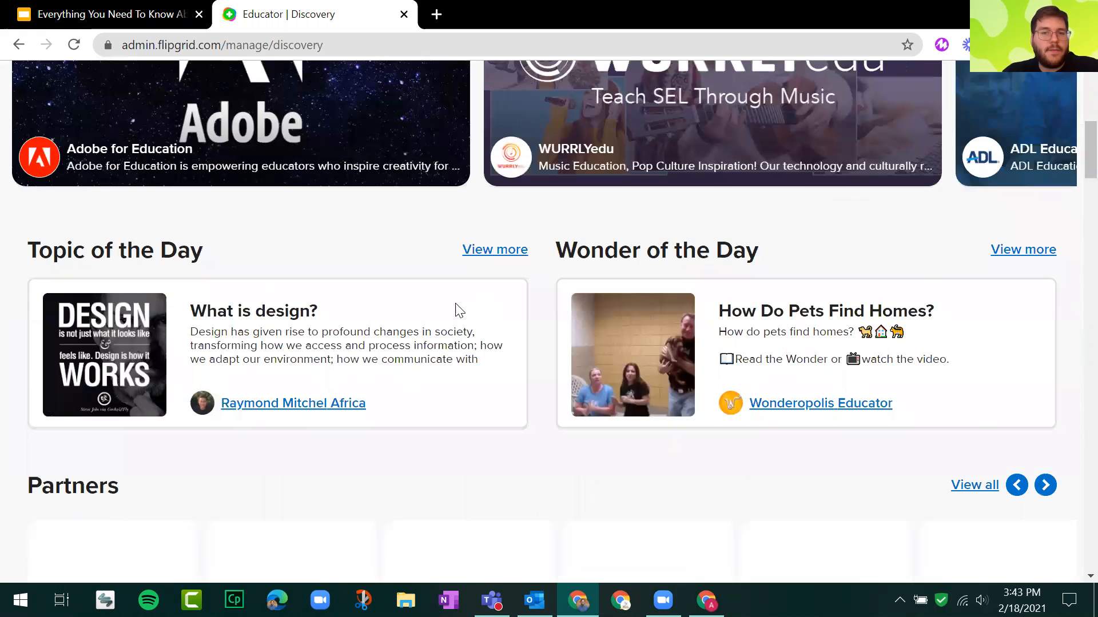
scroll(449, 250, down, 5)
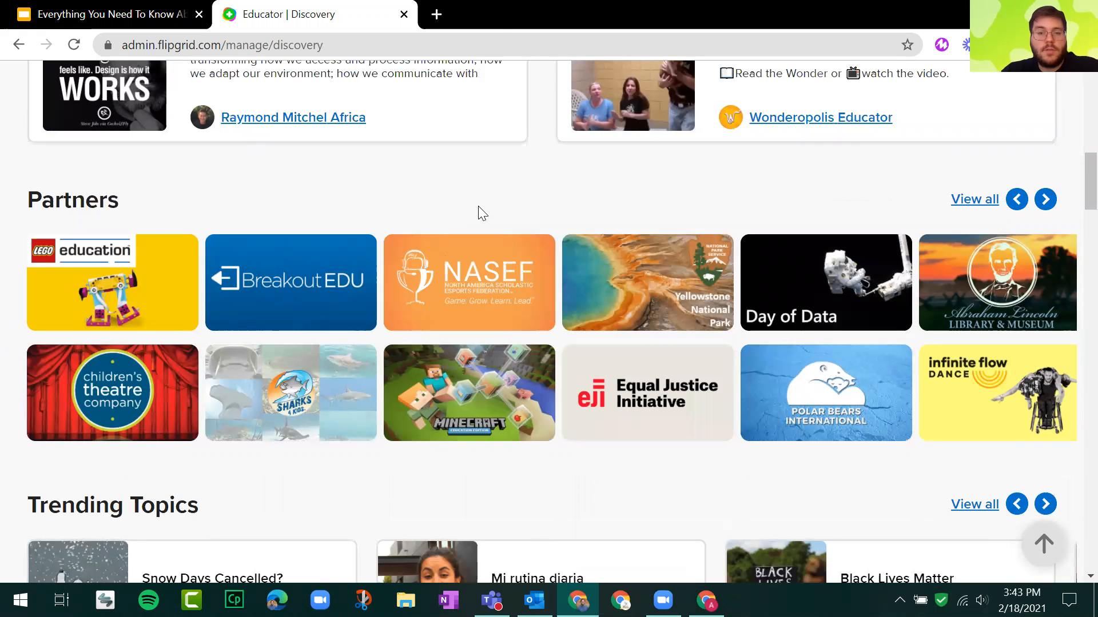
scroll(482, 213, down, 3)
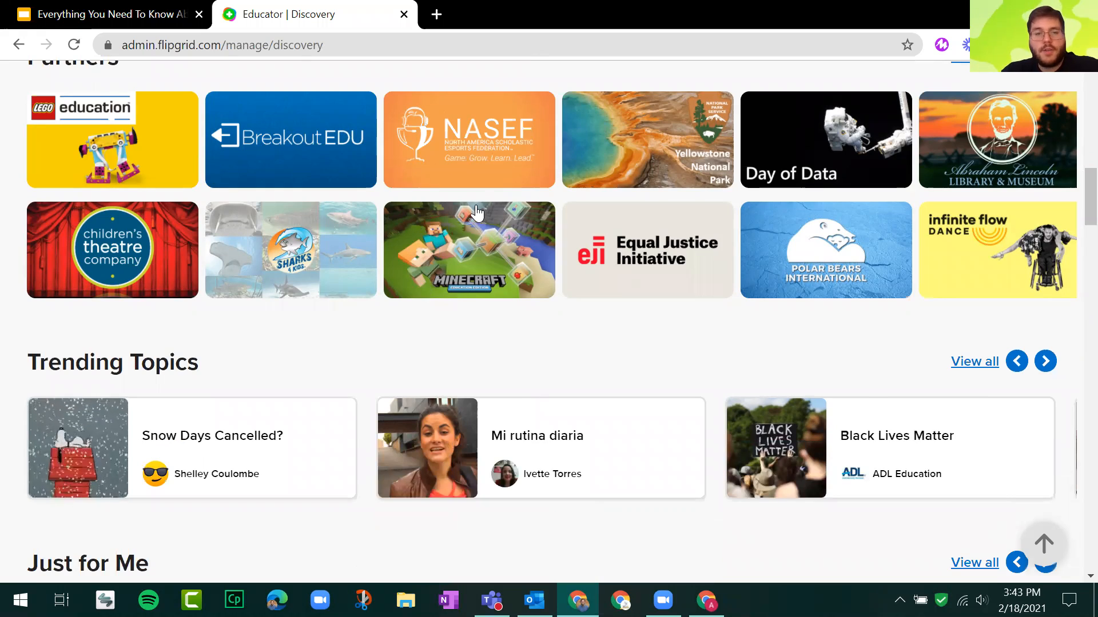
scroll(478, 208, down, 2)
scroll(478, 210, up, 4)
scroll(478, 211, down, 5)
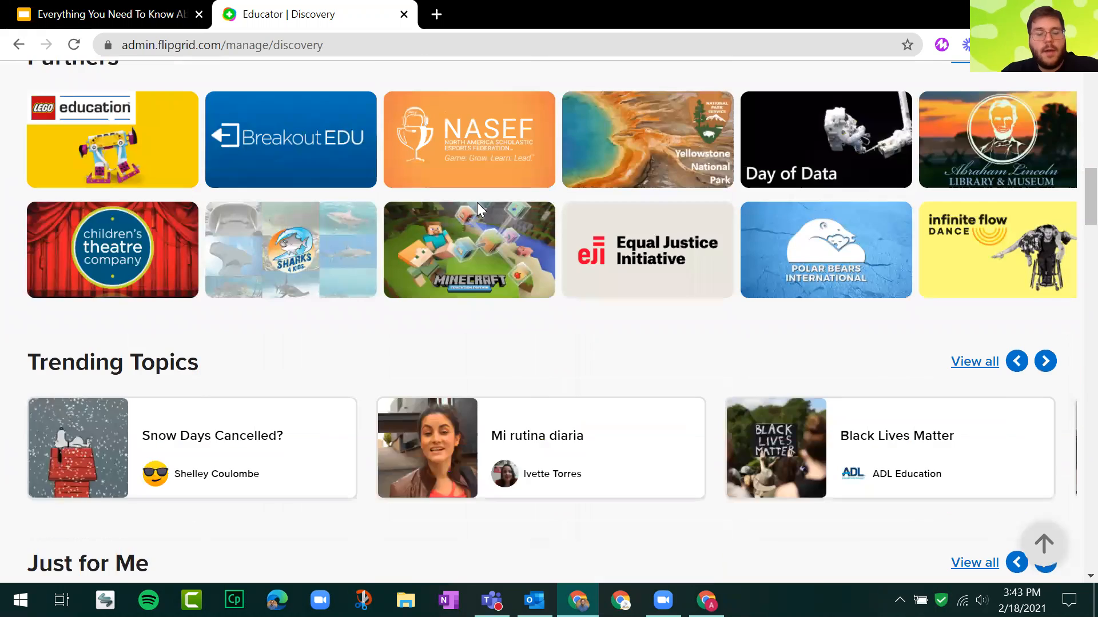
scroll(520, 187, down, 1)
scroll(529, 186, down, 2)
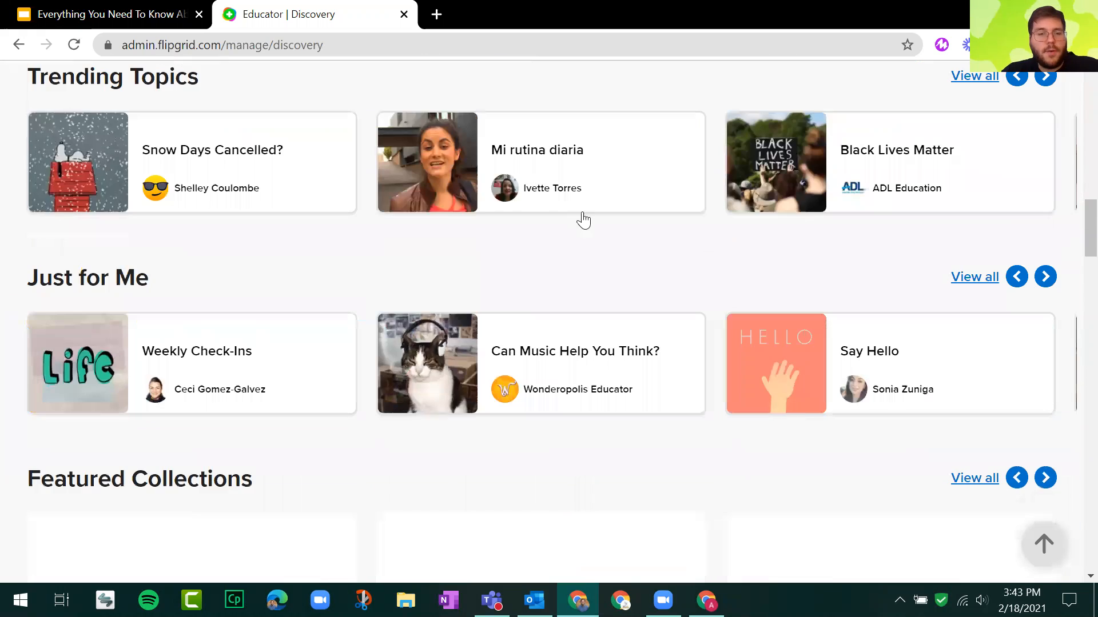
scroll(583, 220, down, 2)
scroll(554, 226, down, 2)
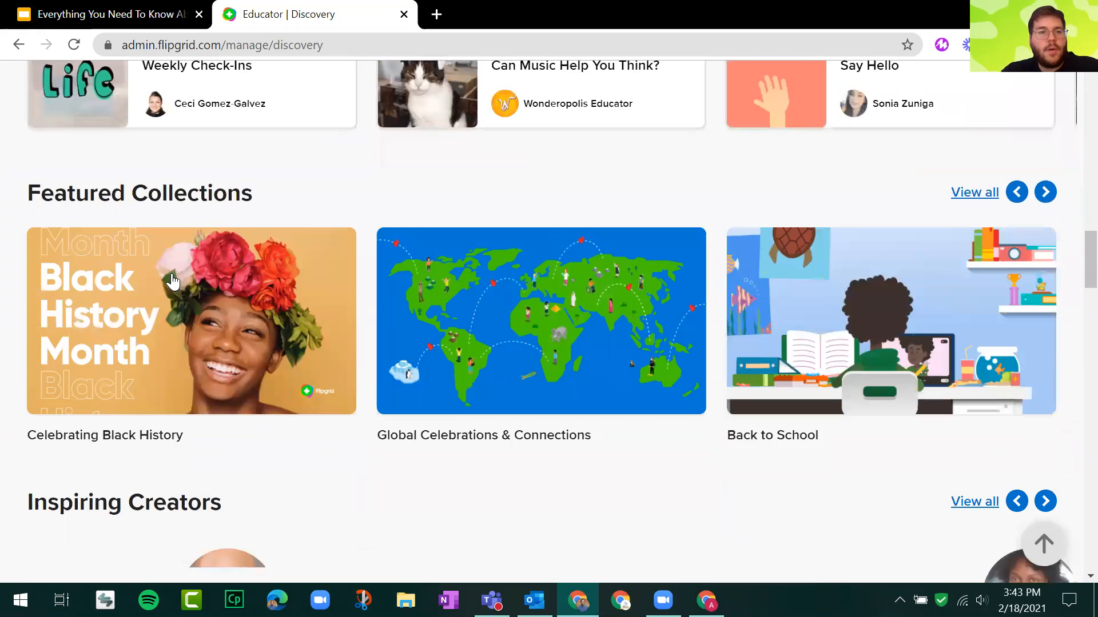
scroll(500, 174, down, 4)
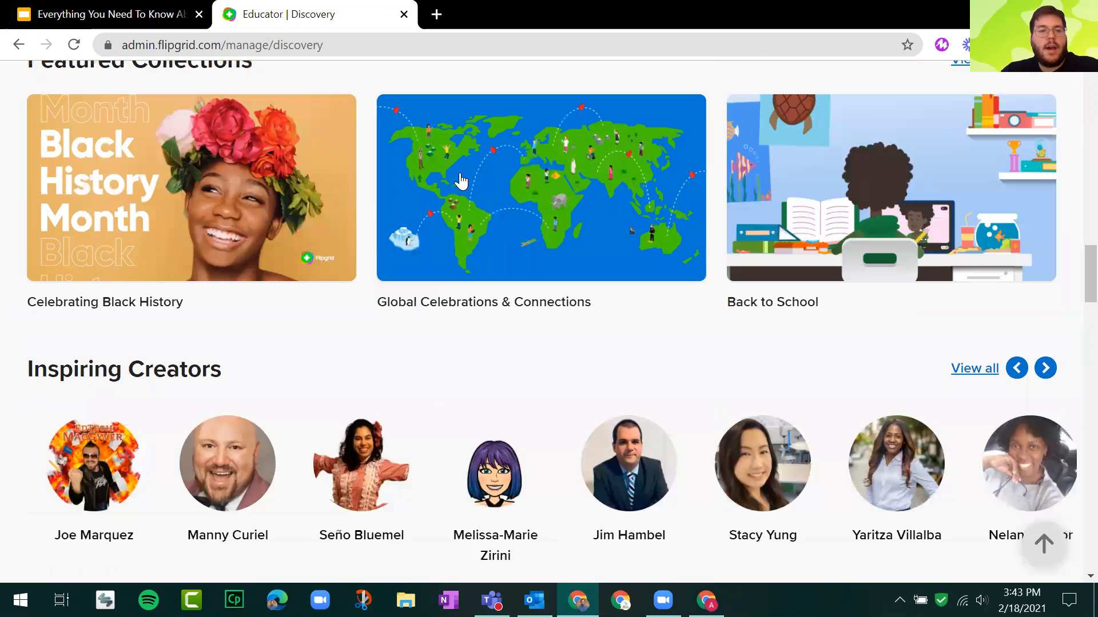
scroll(503, 183, down, 2)
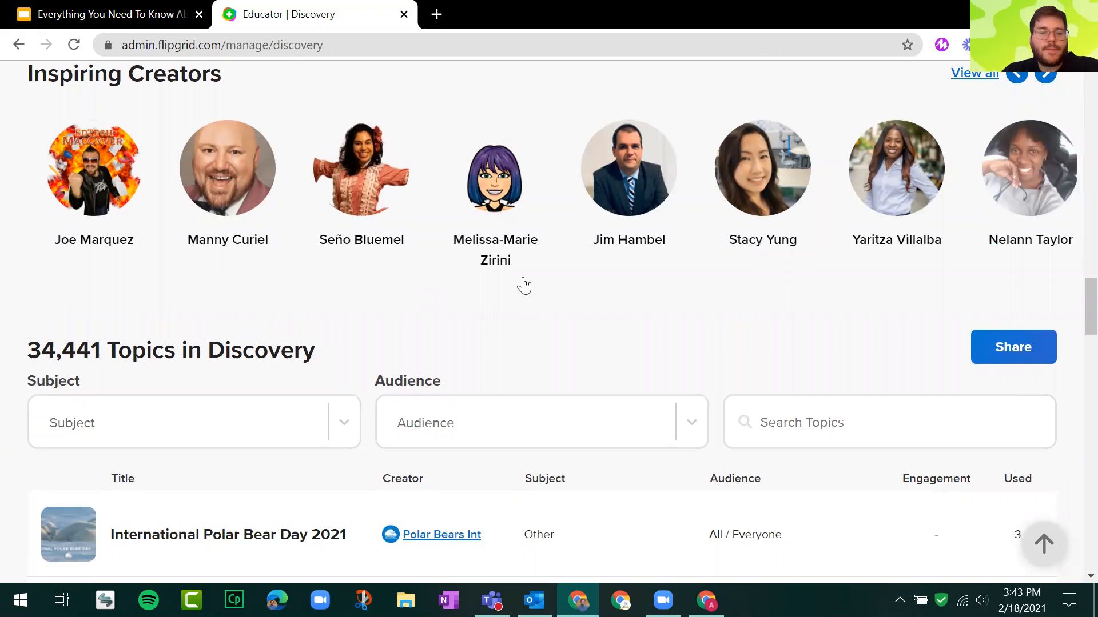
Examine the Subject and Audience filter options above the Discovery topic list and point out the topic search.
scroll(523, 284, down, 2)
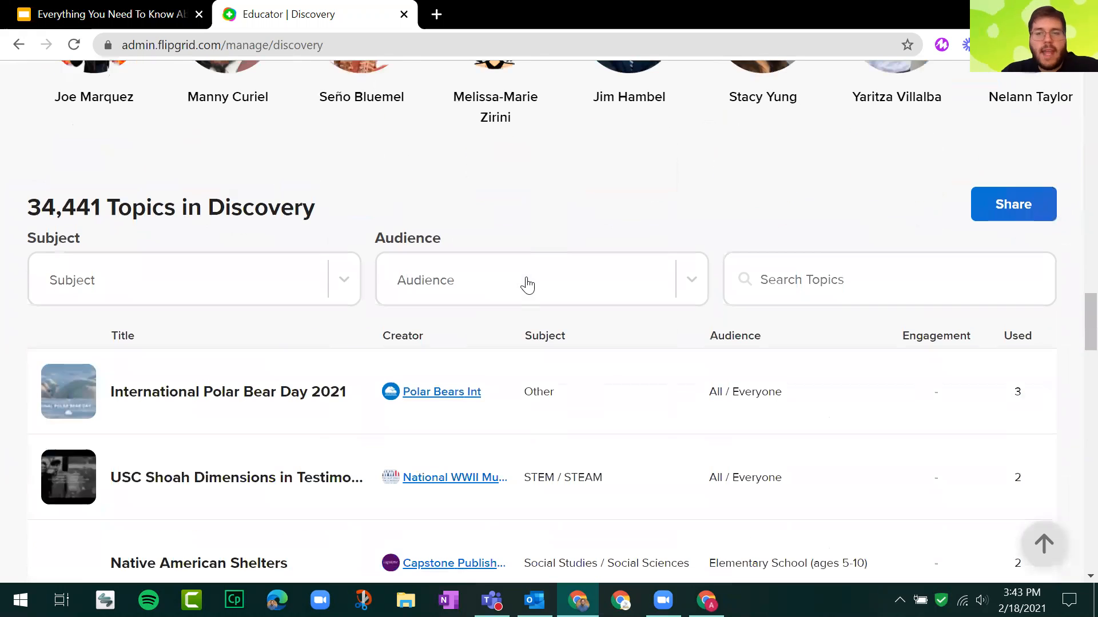
click(141, 285)
scroll(204, 349, down, 3)
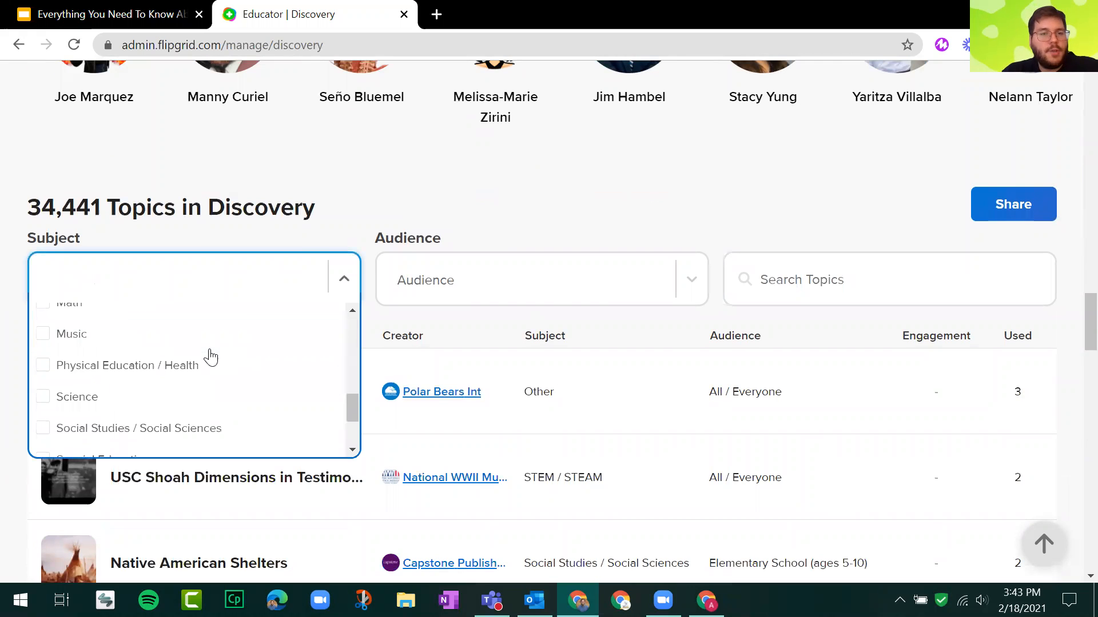
click(589, 283)
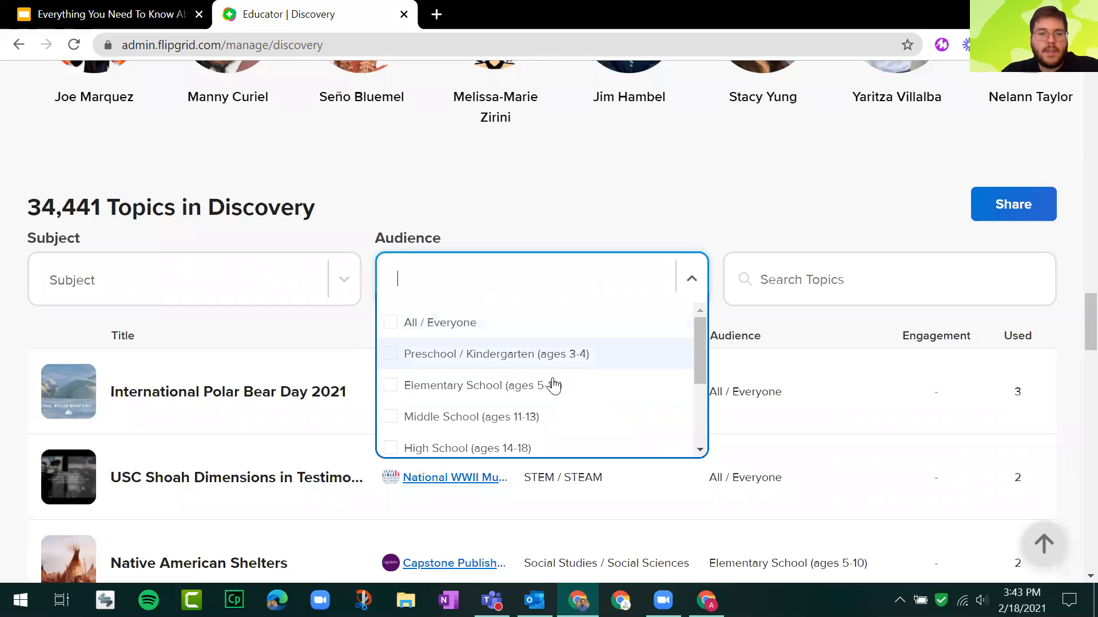
scroll(551, 383, down, 2)
click(835, 277)
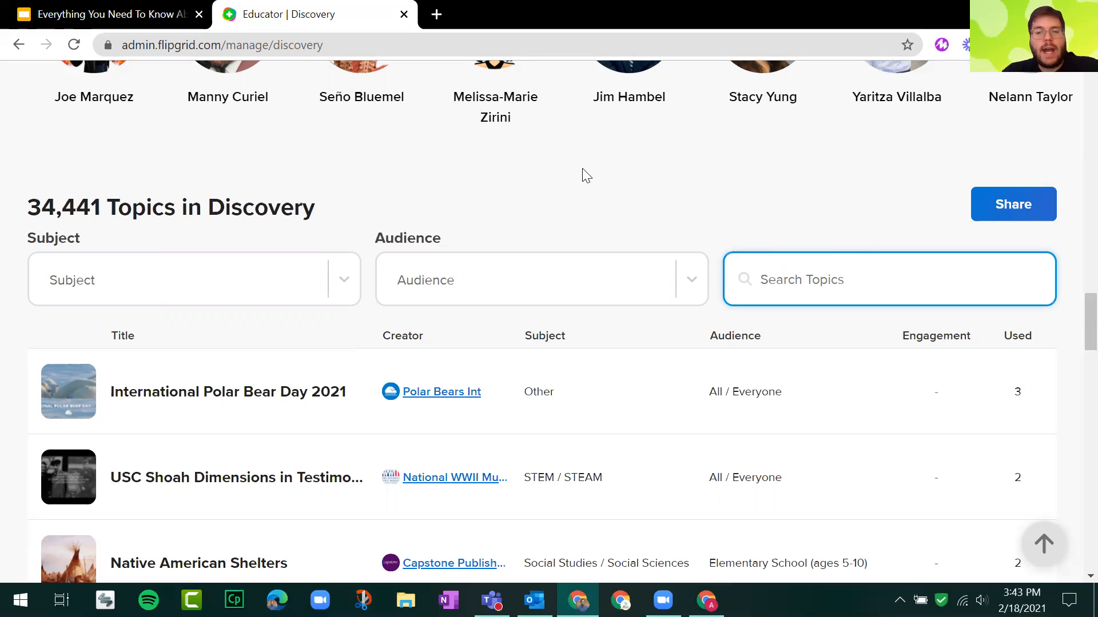
Filter the Discovery topics by the subject Social Studies / Social Sciences and the audience High School (ages 14-18).
click(346, 296)
scroll(244, 379, down, 3)
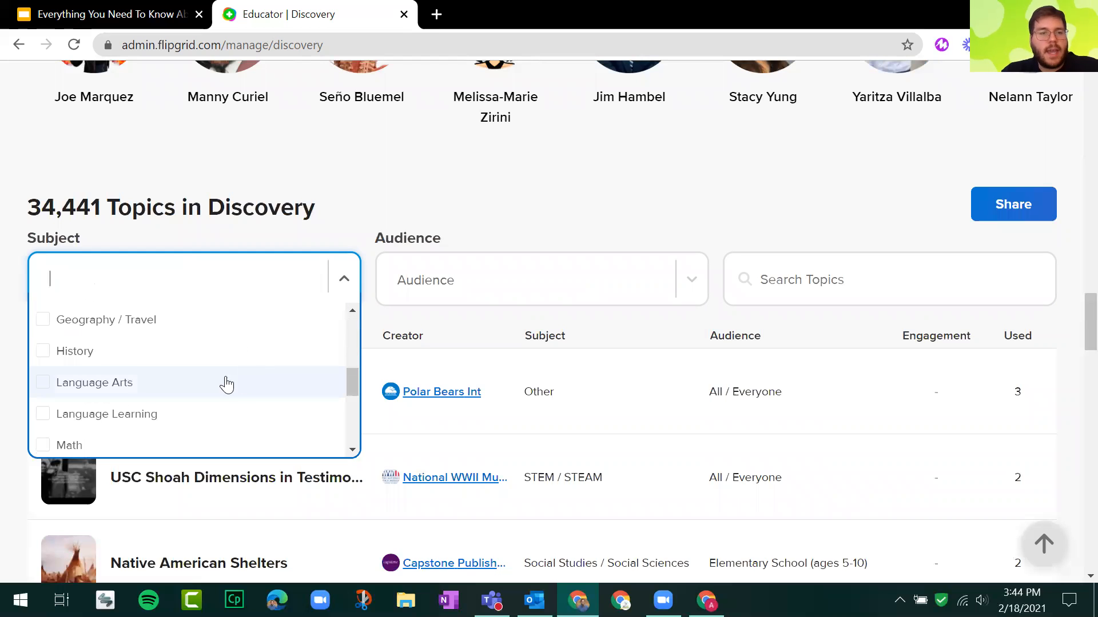
scroll(131, 371, down, 3)
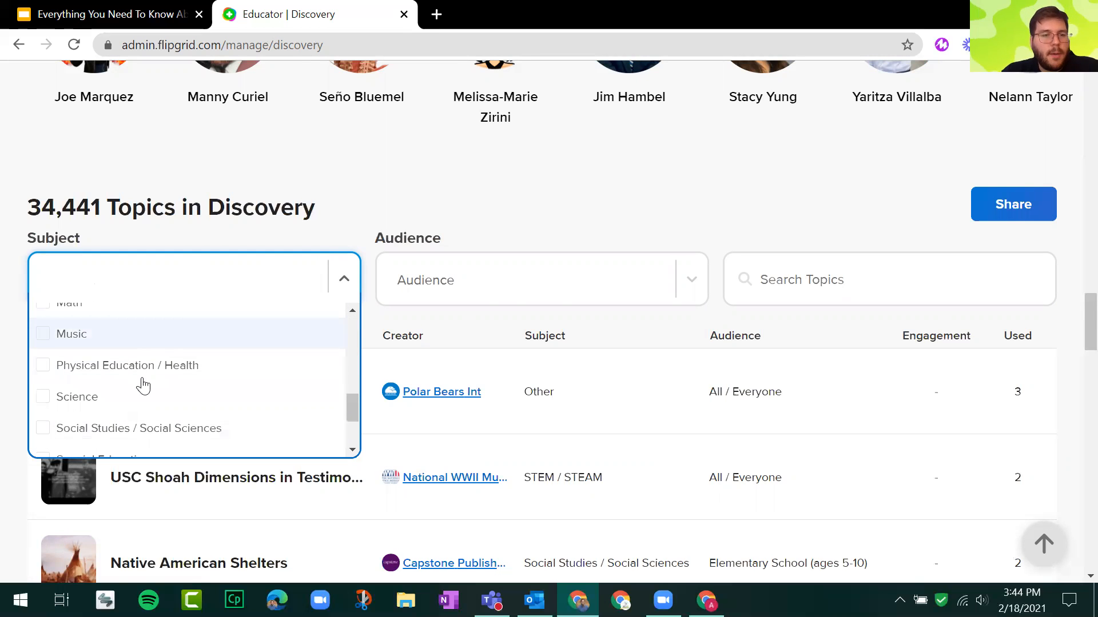
click(135, 428)
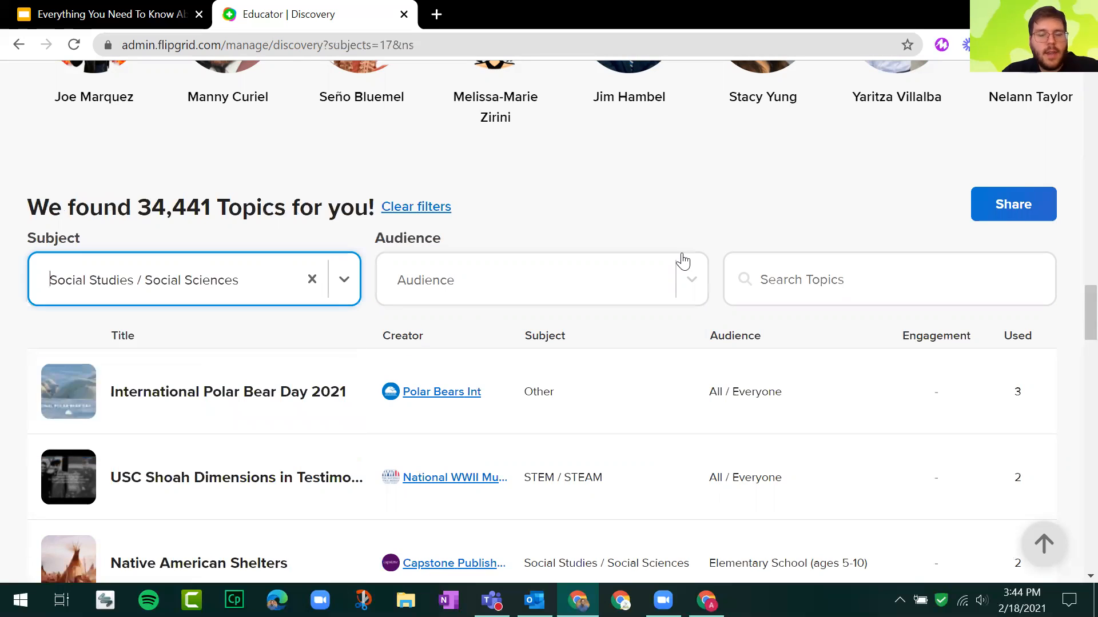
click(699, 293)
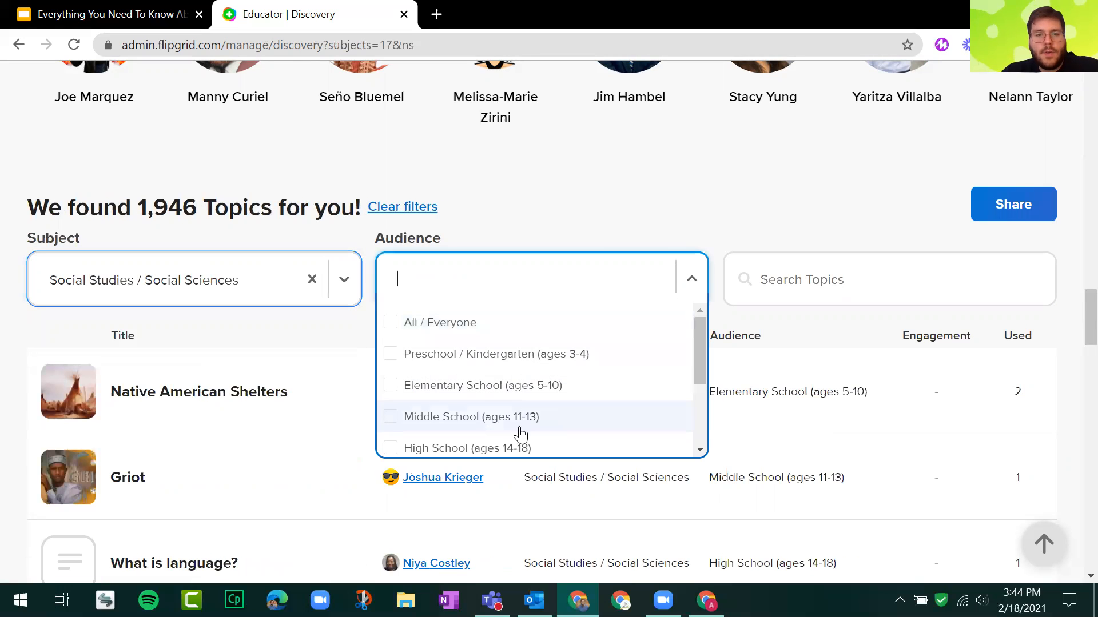
click(509, 448)
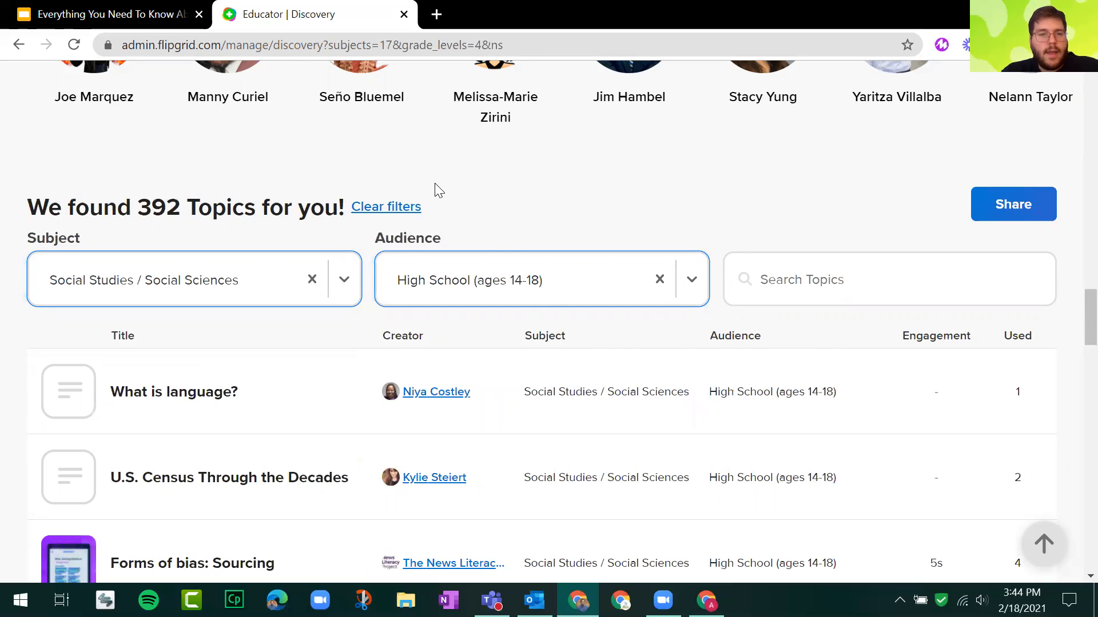
Search the filtered Discovery topics for "American revolution".
scroll(797, 142, down, 3)
click(801, 137)
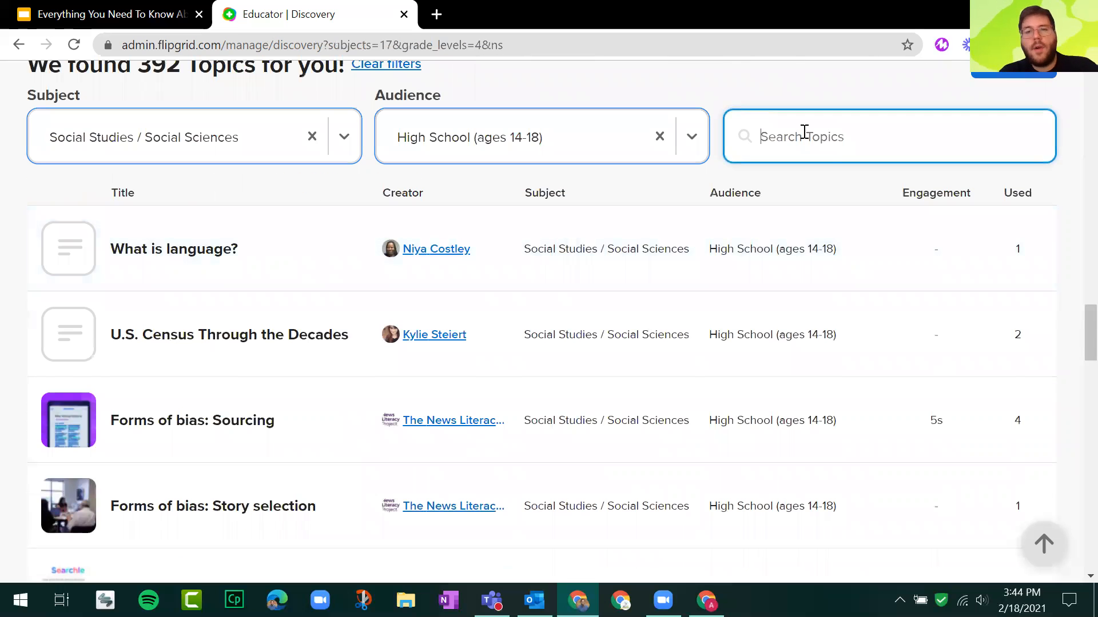
text(American )
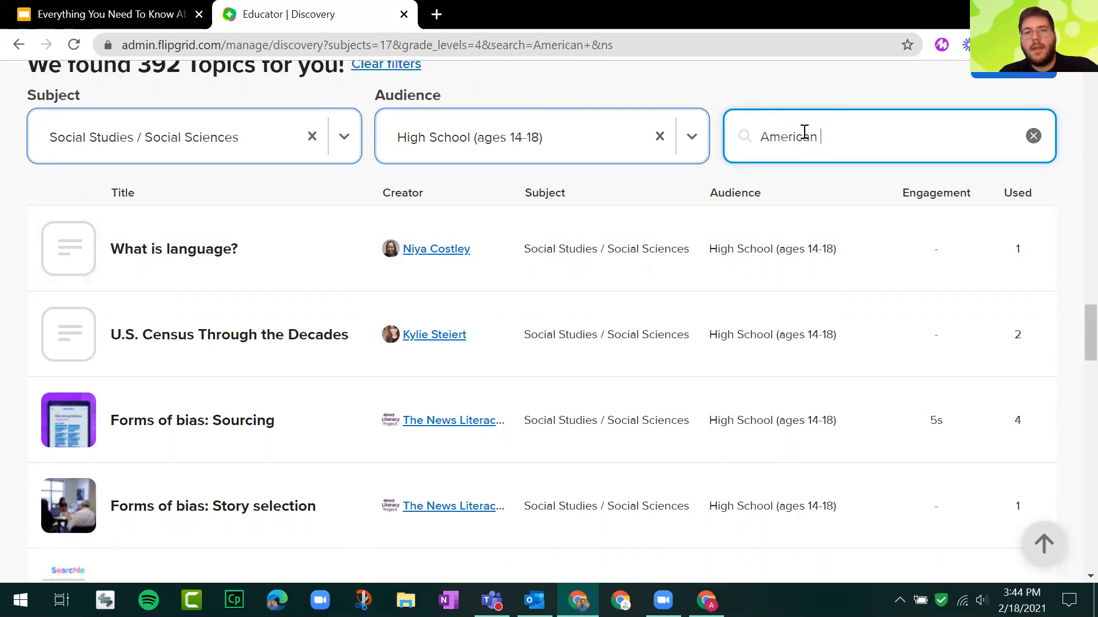
text(rev)
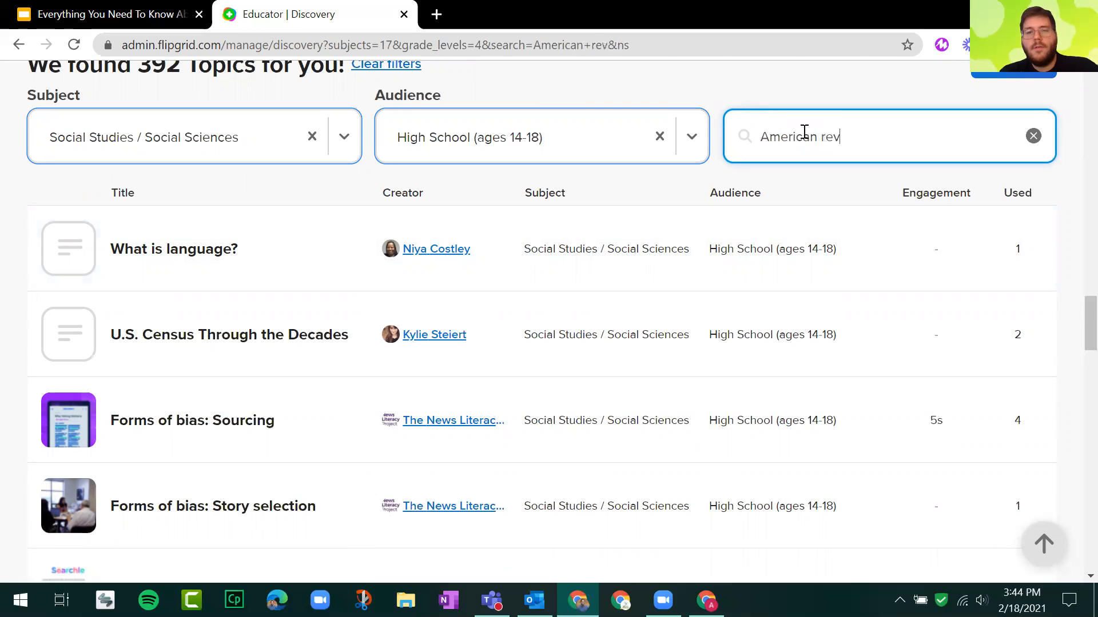
text(olu)
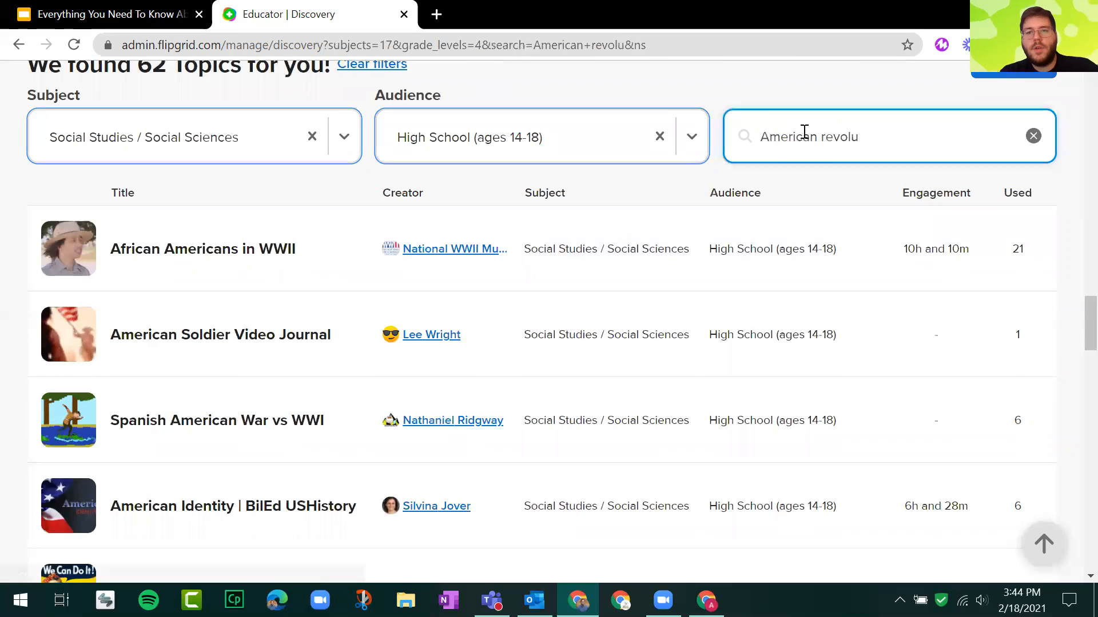
text(tion)
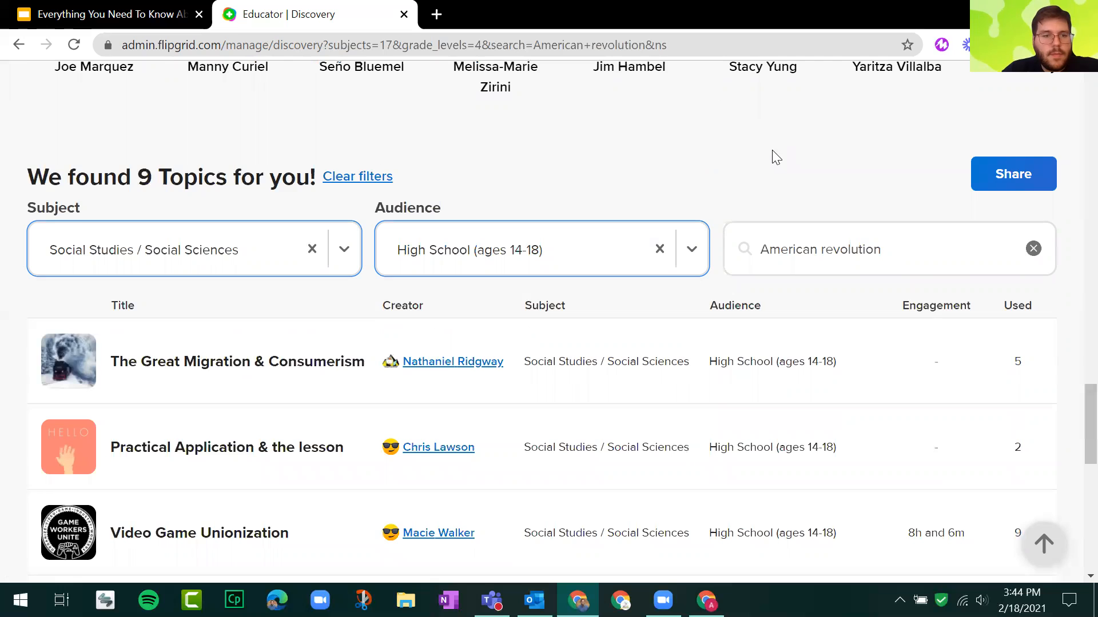
Look through the matching topics and open the details of "8th Amendment Opinion".
scroll(776, 157, down, 2)
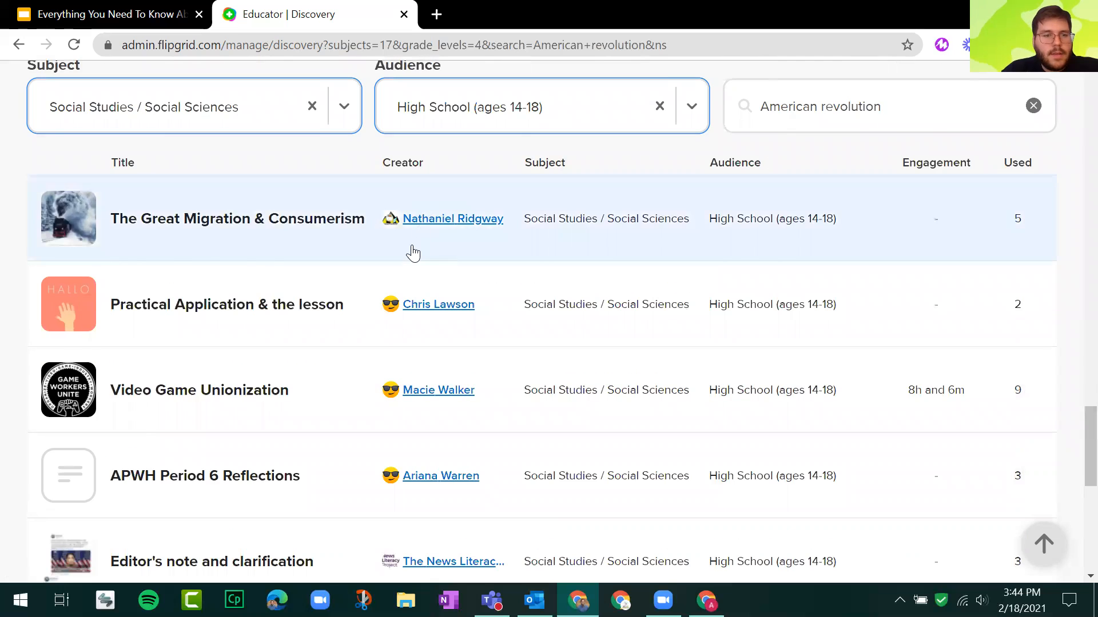
scroll(413, 254, down, 2)
scroll(260, 265, down, 2)
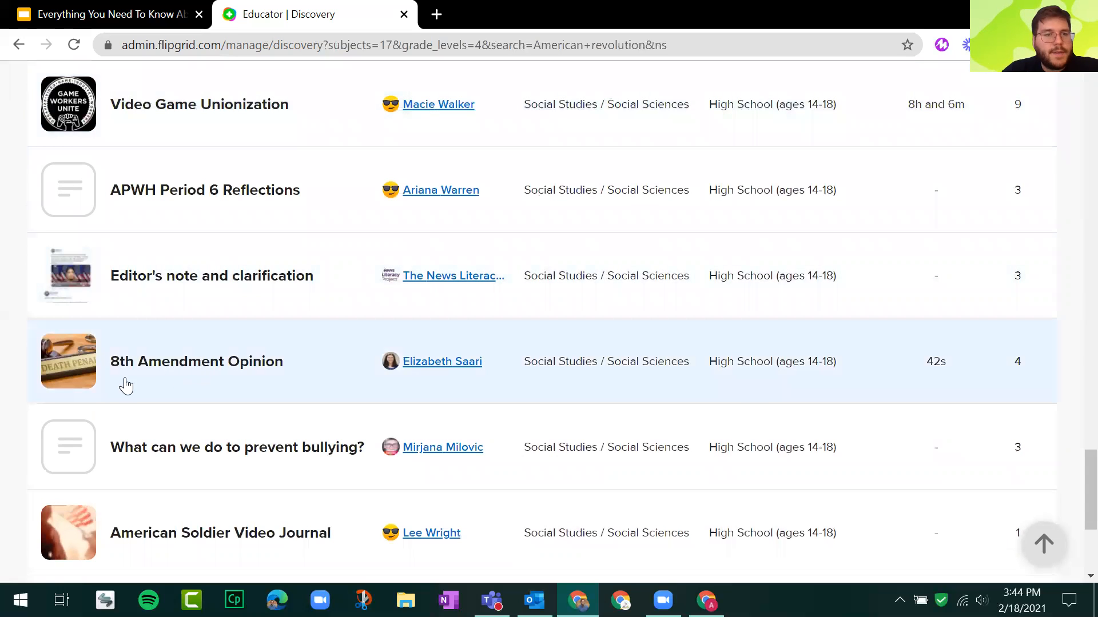
click(170, 361)
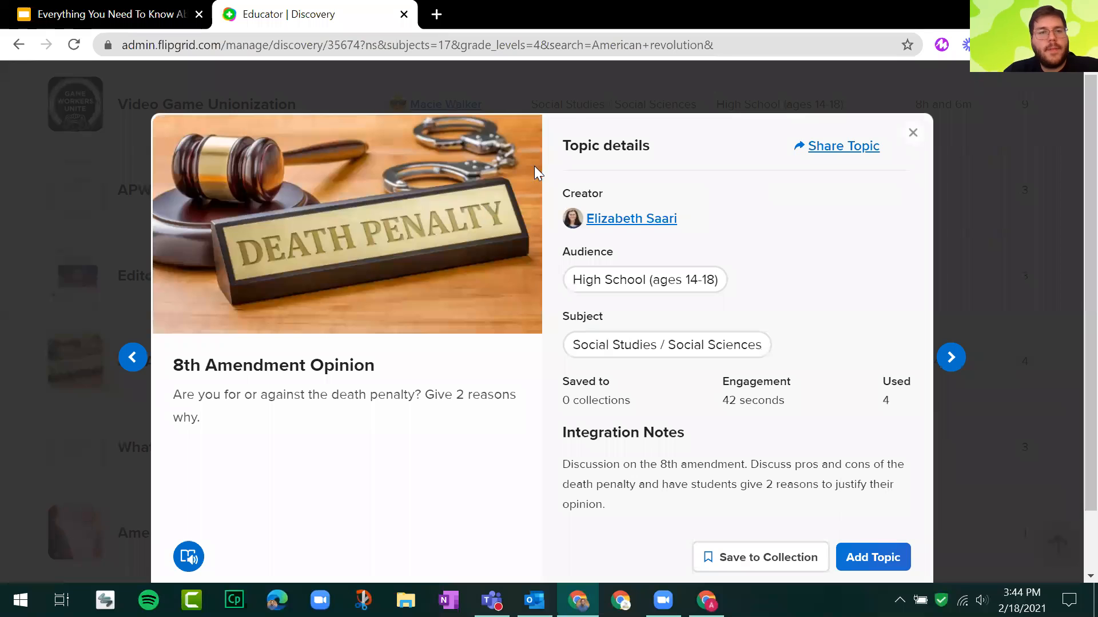
Highlight the topic's title and discussion prompt to point them out, and clear the selection.
drag(172, 369, 271, 412)
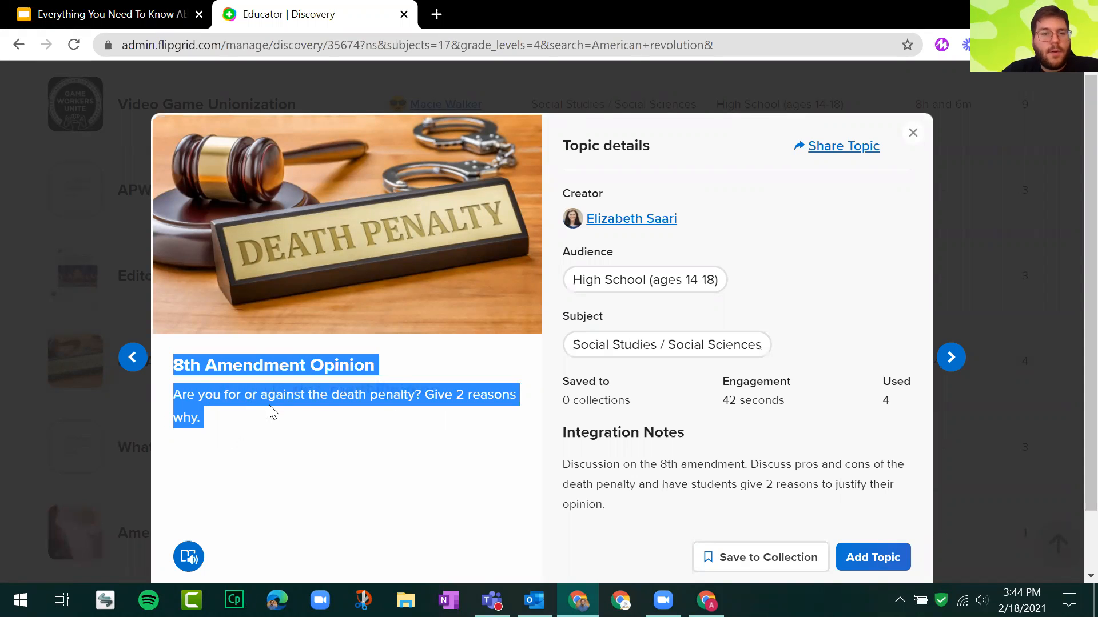
click(408, 405)
drag(418, 396, 482, 437)
click(493, 434)
Review the topic's creator, audience and subject details, and briefly highlight its Integration Notes.
scroll(823, 234, down, 1)
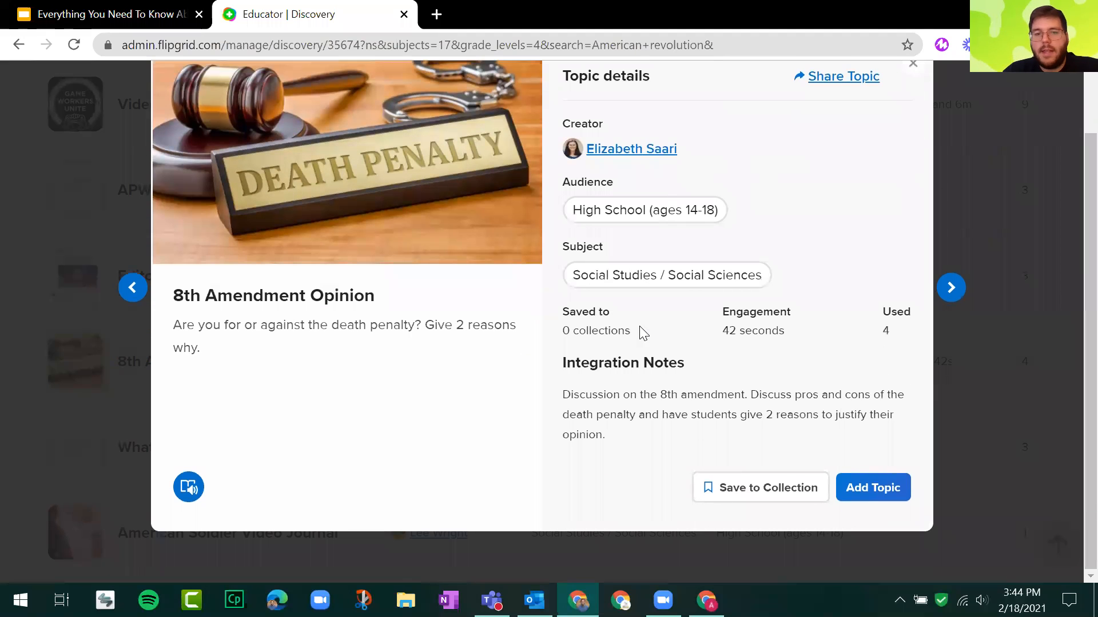
scroll(642, 200, up, 1)
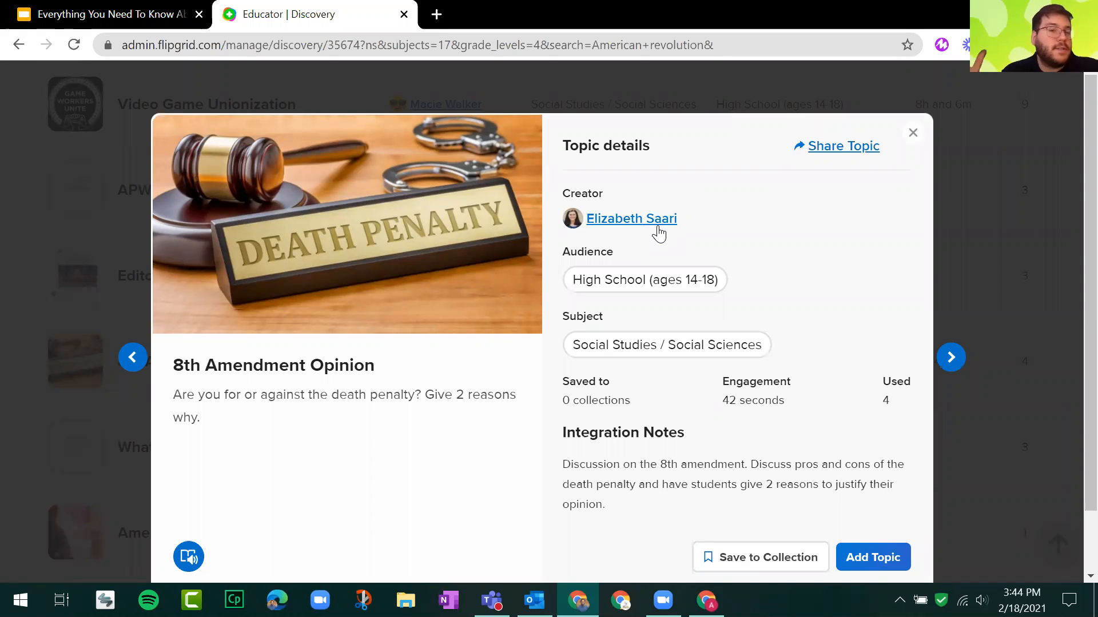
scroll(714, 264, down, 2)
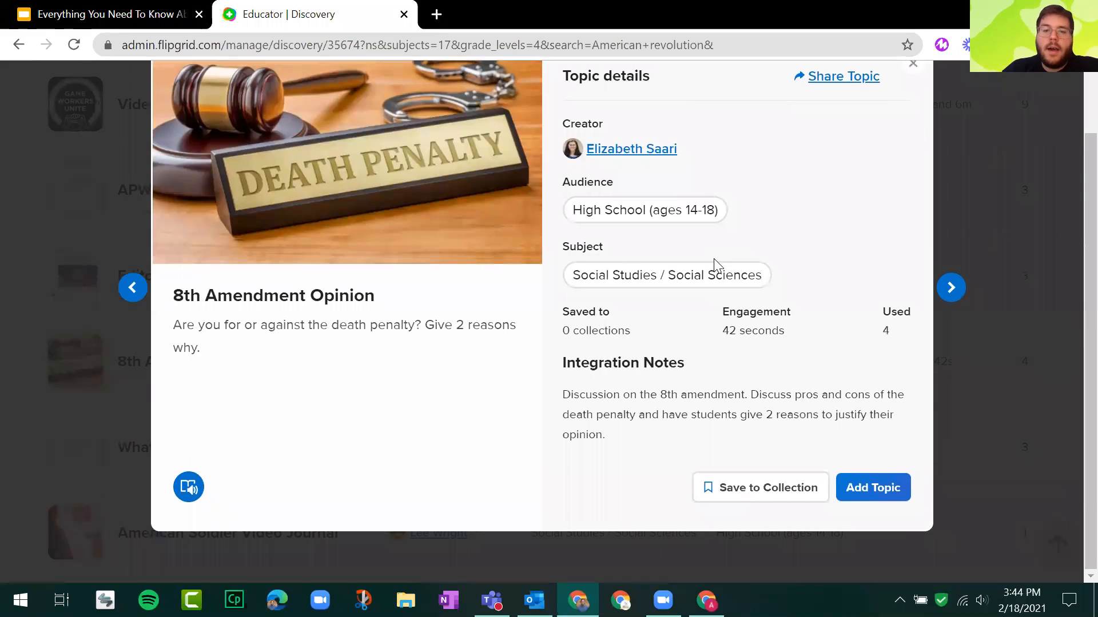
drag(560, 368, 643, 428)
click(599, 410)
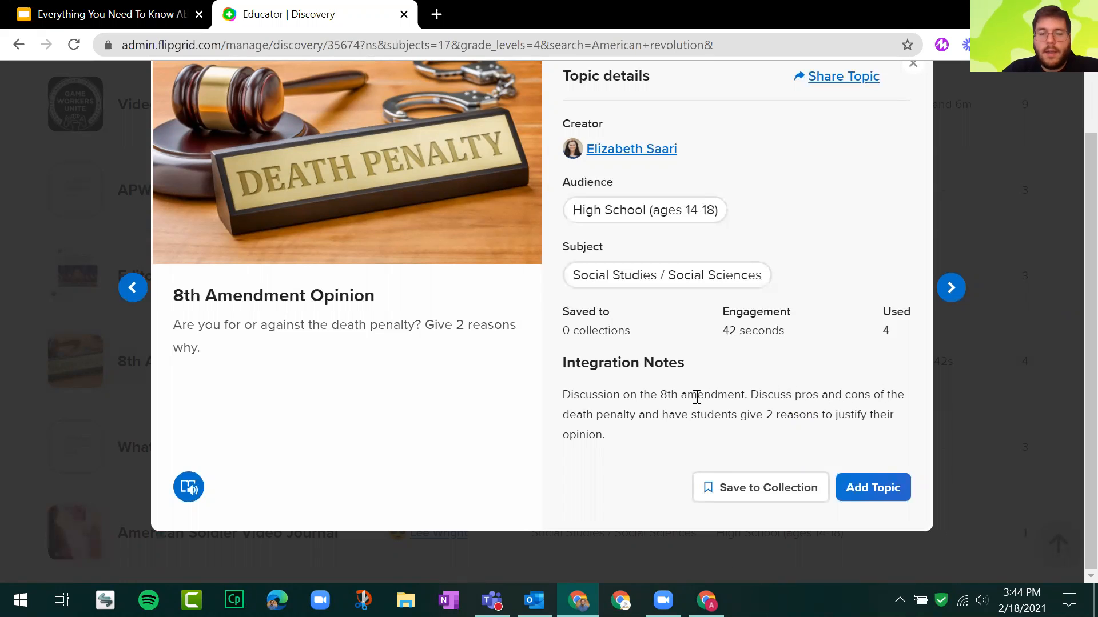
Save the "8th Amendment Opinion" topic to the "Maybe use later?" collection.
scroll(697, 396, up, 1)
scroll(709, 440, down, 1)
click(759, 495)
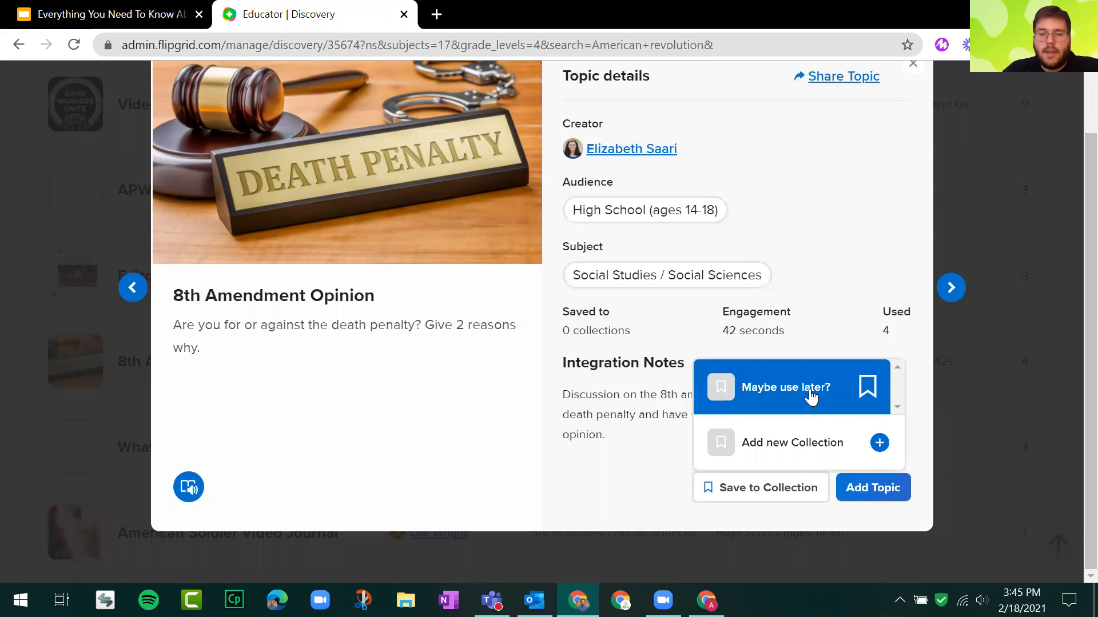
click(804, 402)
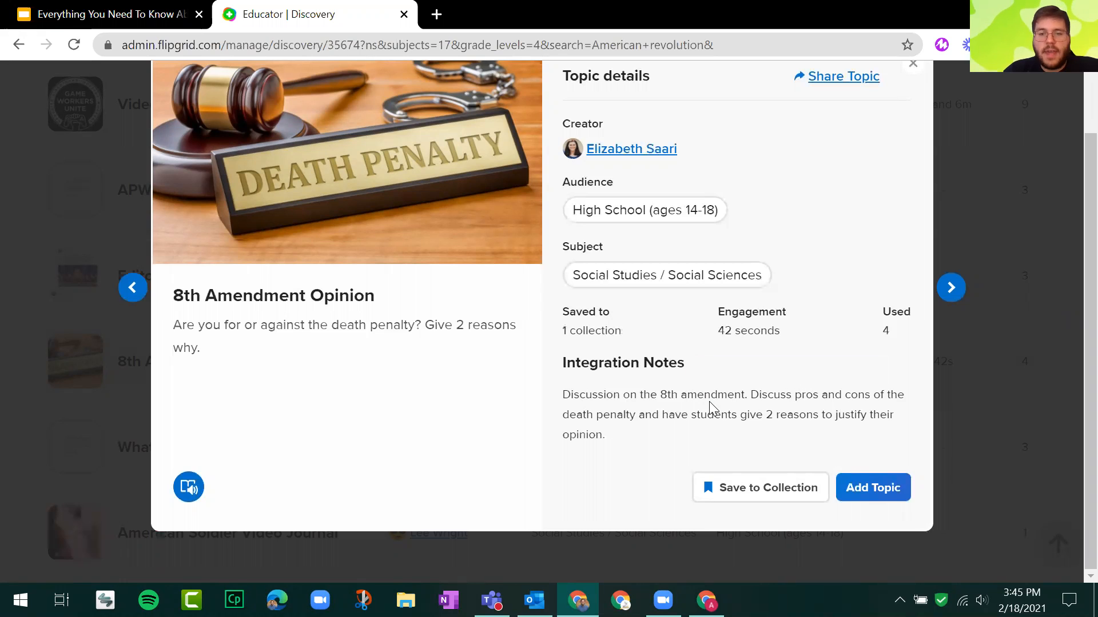
Check the collection options for "8th Amendment Opinion" without changing them, and close the topic's details.
click(766, 488)
click(850, 447)
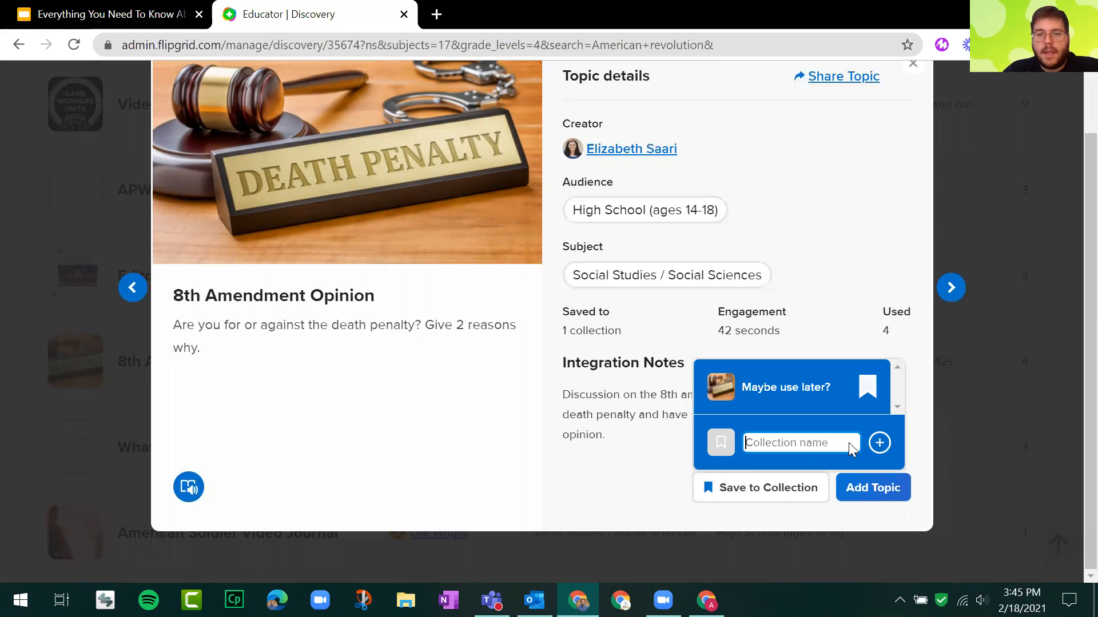
click(635, 446)
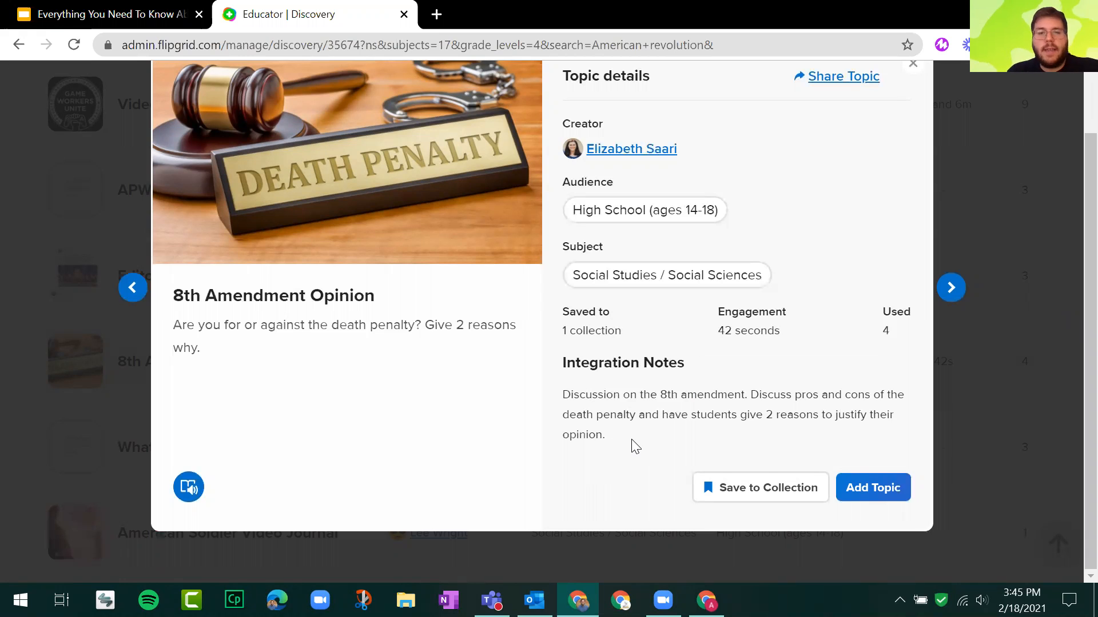
scroll(655, 414, up, 1)
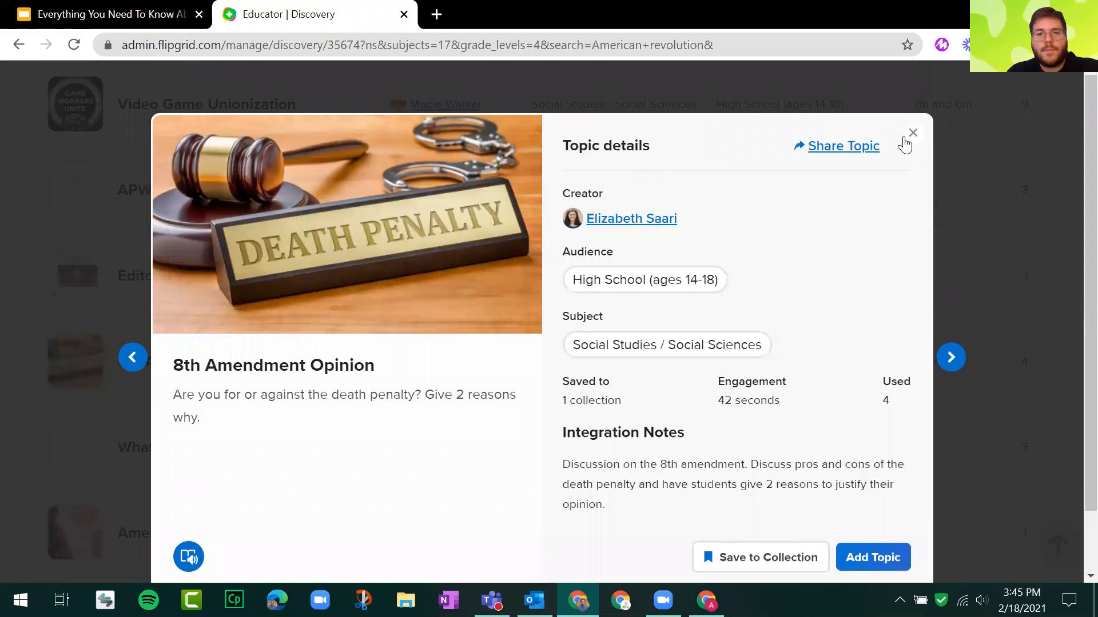
key(Escape)
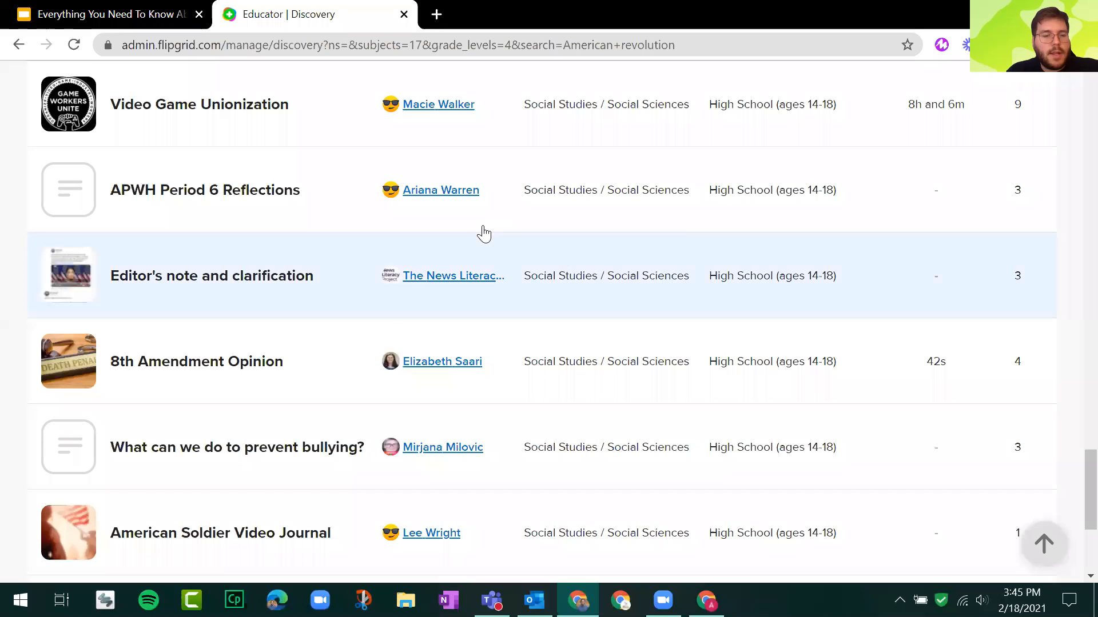
Browse further through the matching topics and open the details of "American Soldier Video Journal".
scroll(481, 234, down, 3)
scroll(471, 239, down, 2)
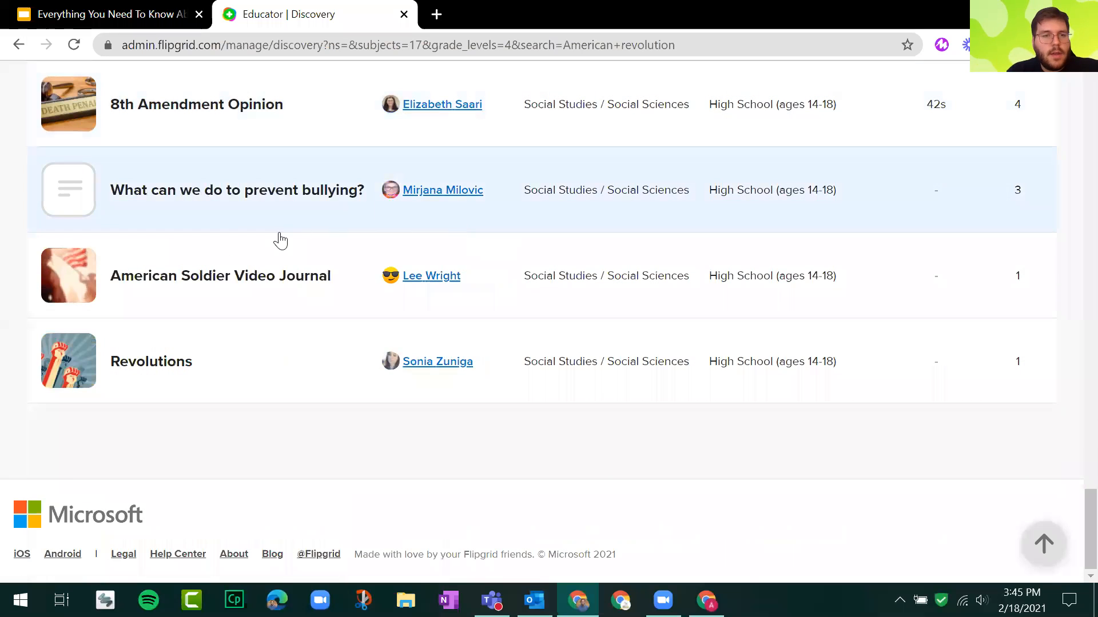
click(192, 286)
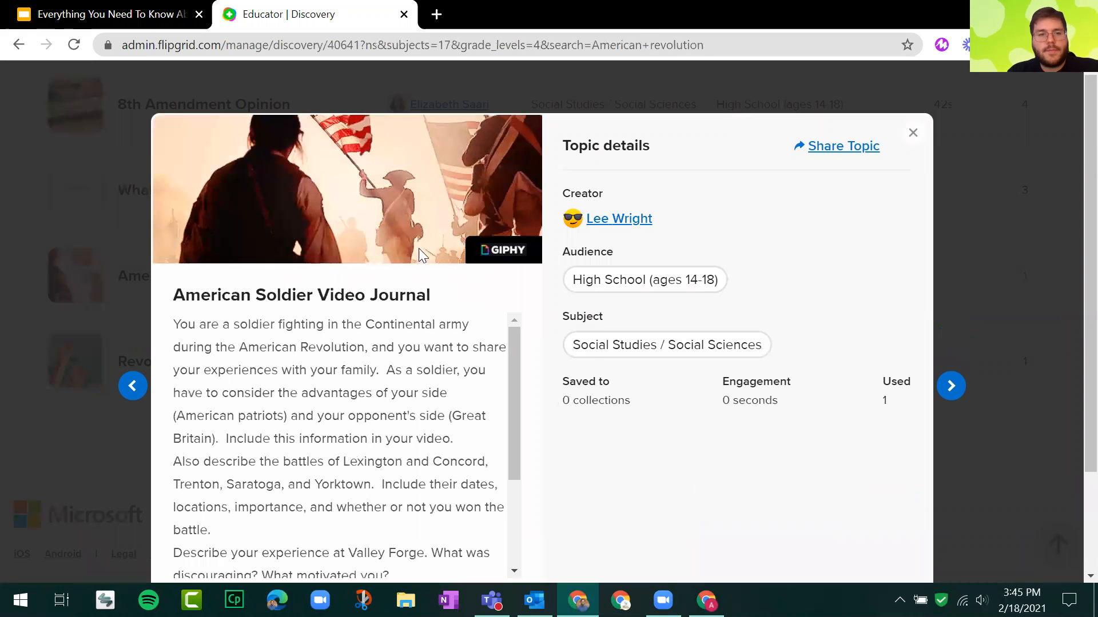
Highlight the "American Soldier Video Journal" prompt from start to end to point it out, and clear the selection.
scroll(308, 299, down, 2)
drag(173, 196, 383, 404)
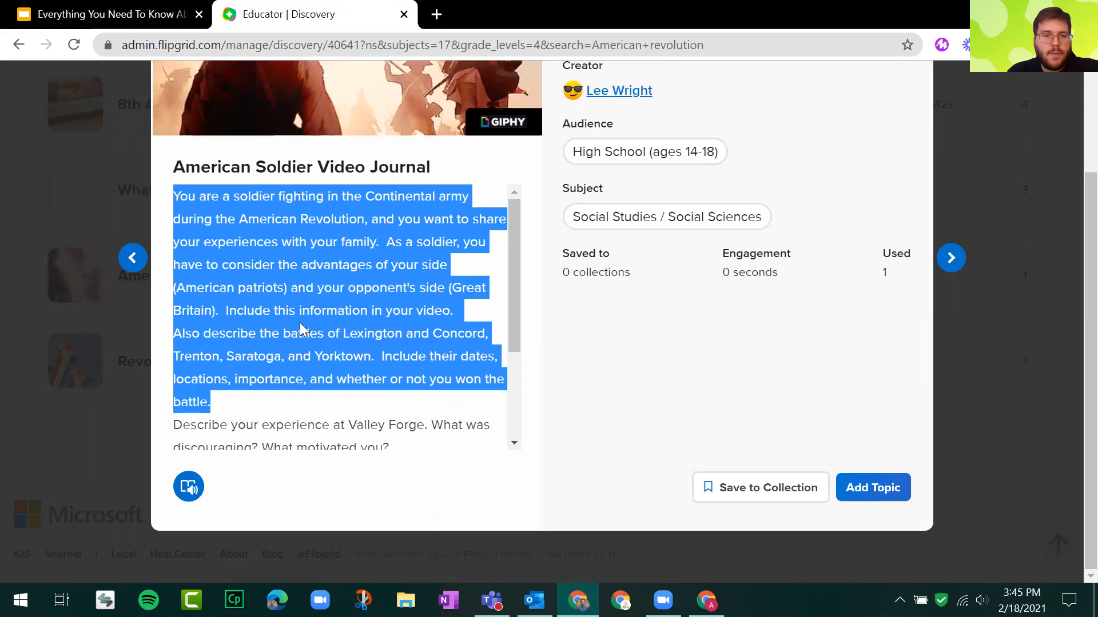
scroll(300, 322, down, 3)
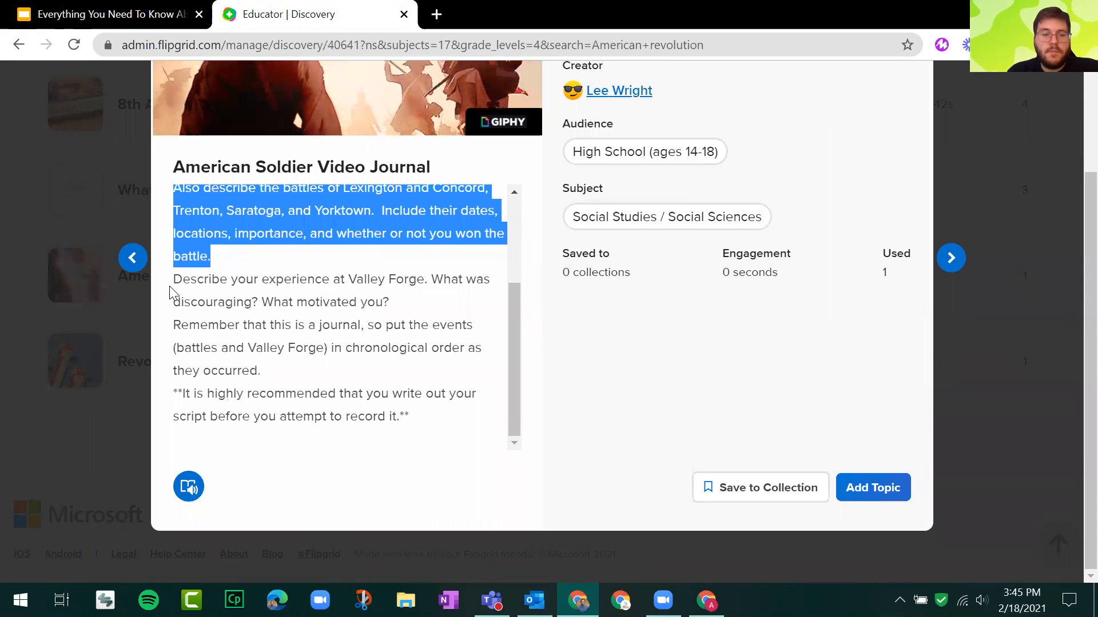
drag(178, 286, 456, 416)
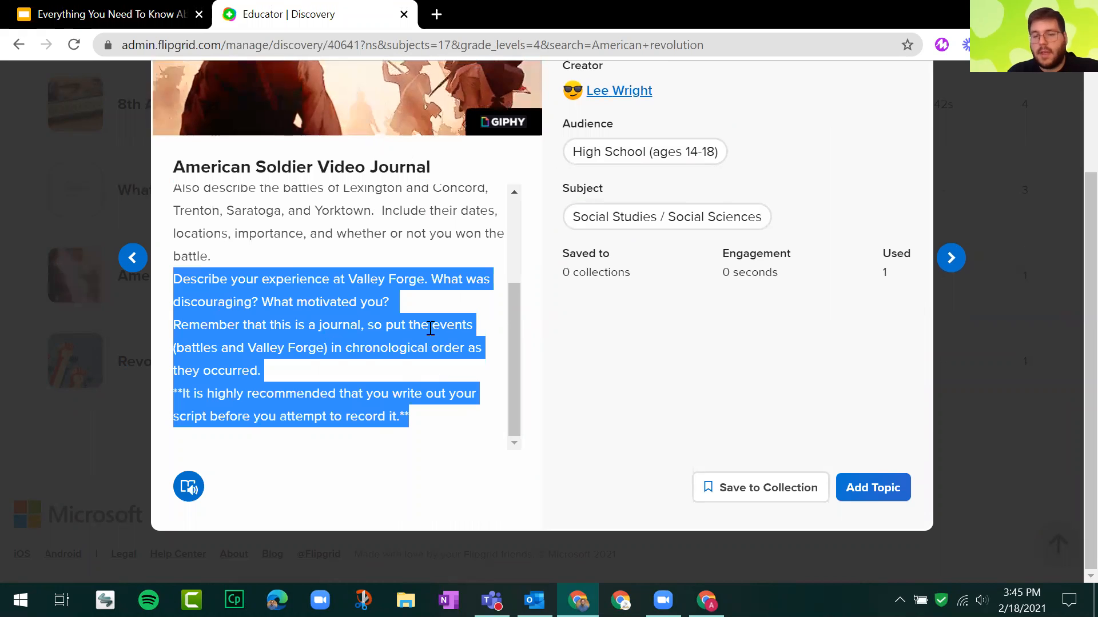
scroll(430, 328, up, 5)
click(400, 326)
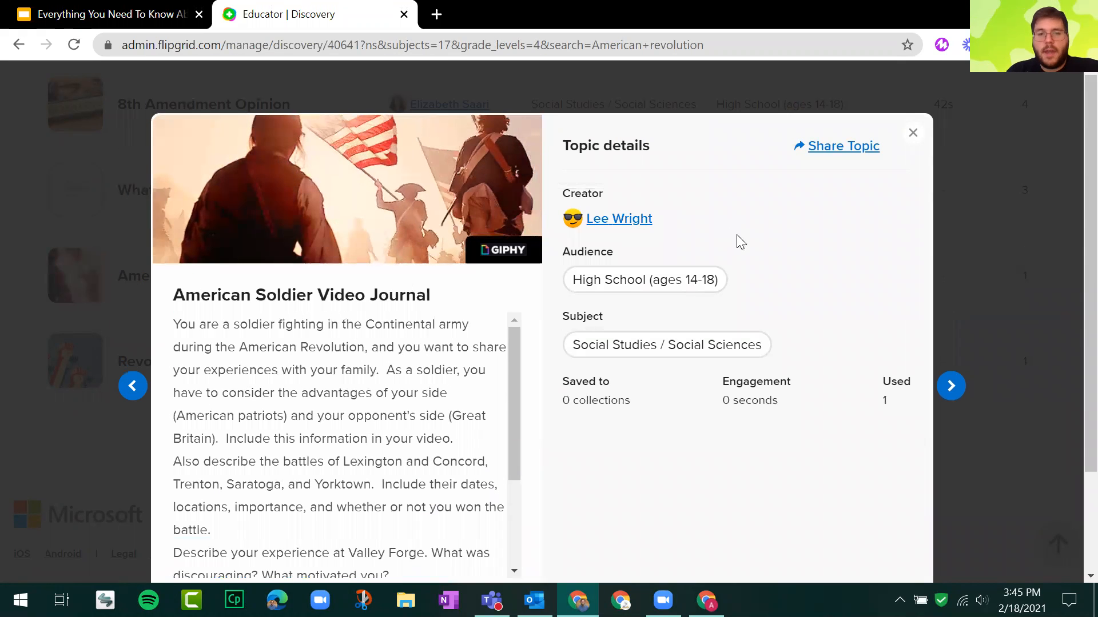
Start adding the "American Soldier Video Journal" topic, point out both placement options, and choose to add it to a group.
scroll(761, 264, down, 2)
scroll(770, 313, up, 2)
scroll(773, 318, down, 2)
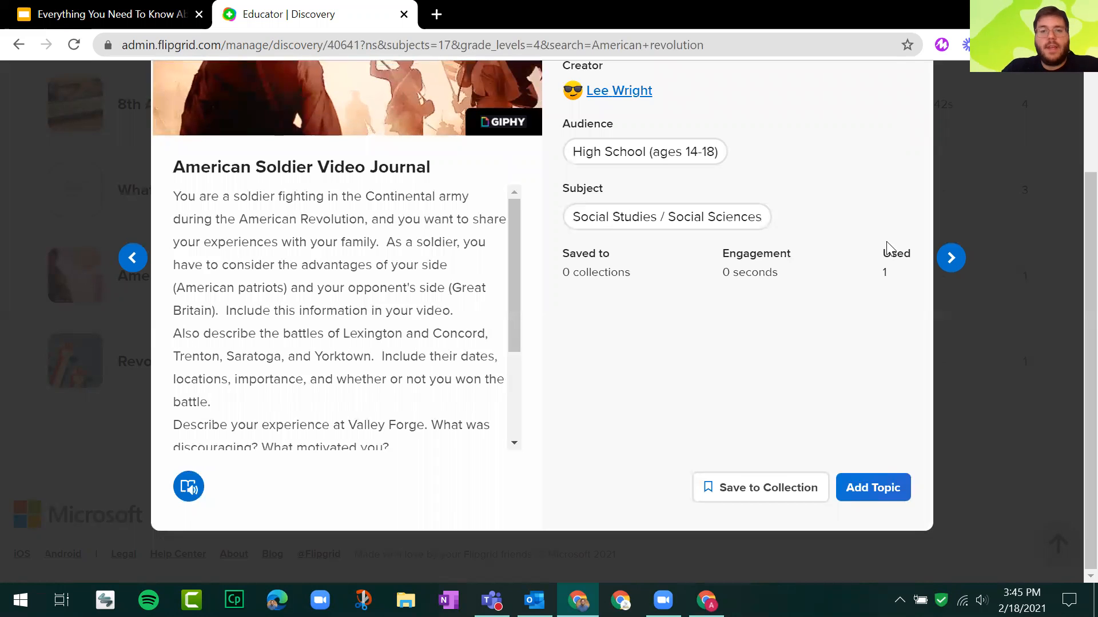
click(881, 487)
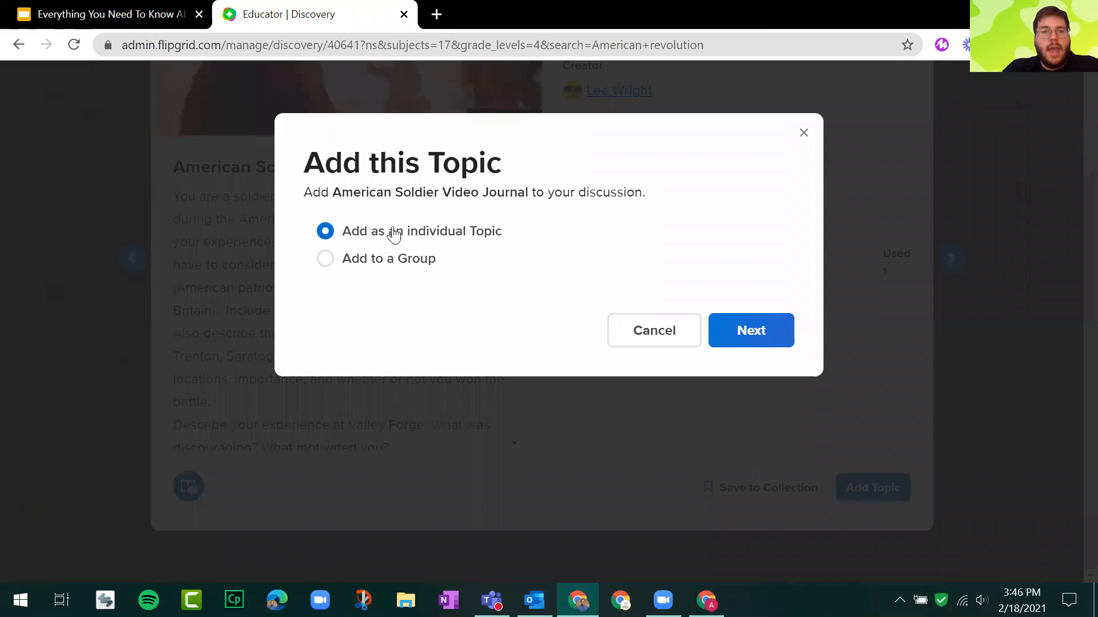
drag(379, 231, 522, 238)
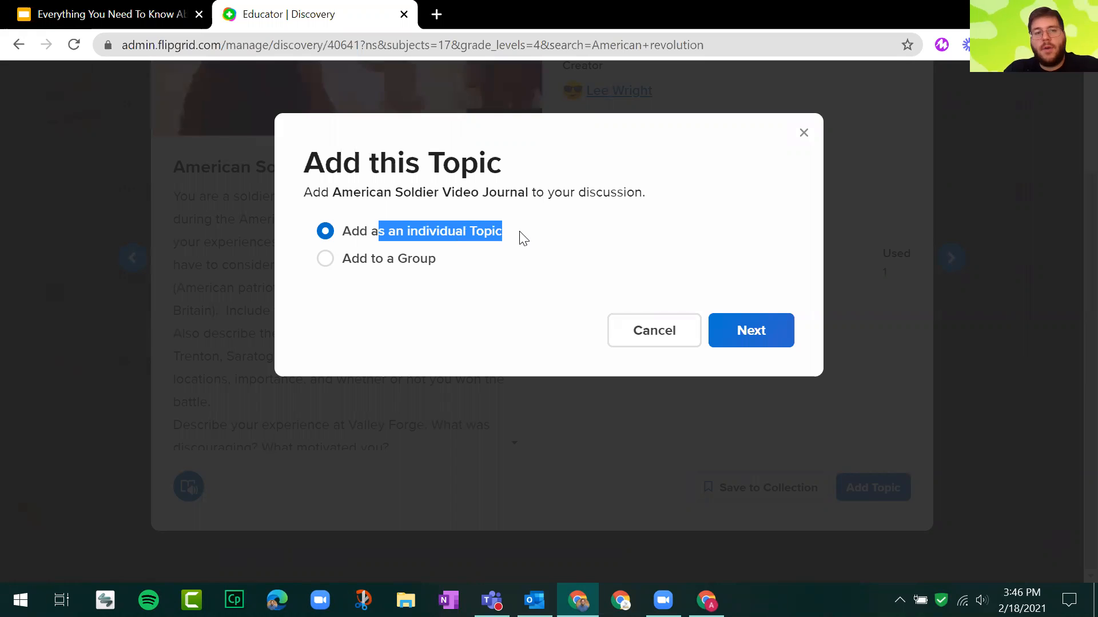
click(412, 265)
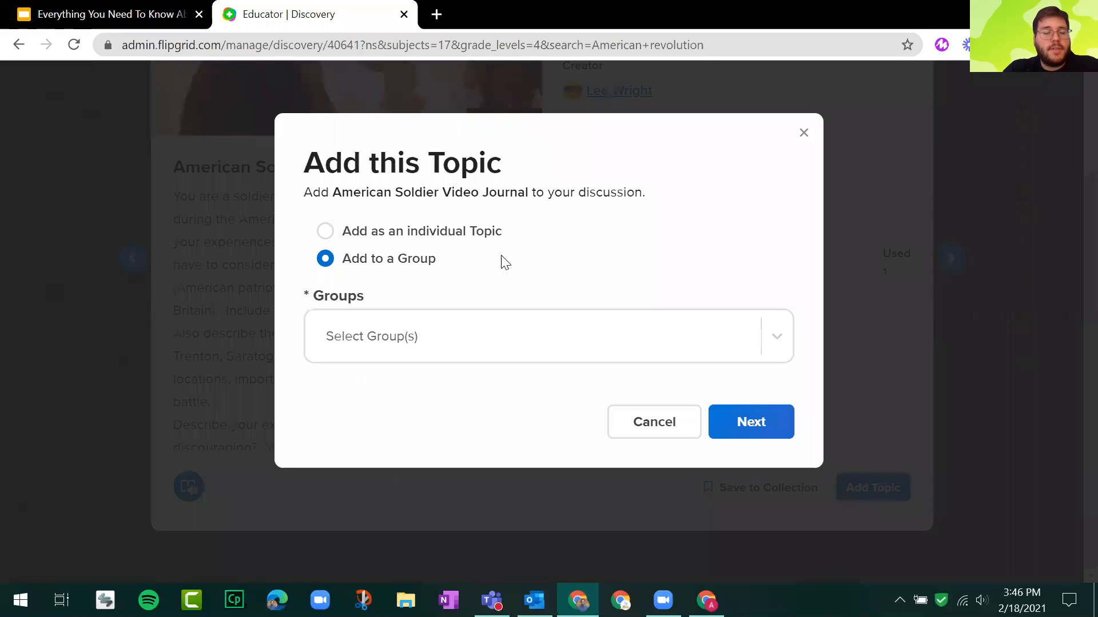
drag(383, 255, 352, 260)
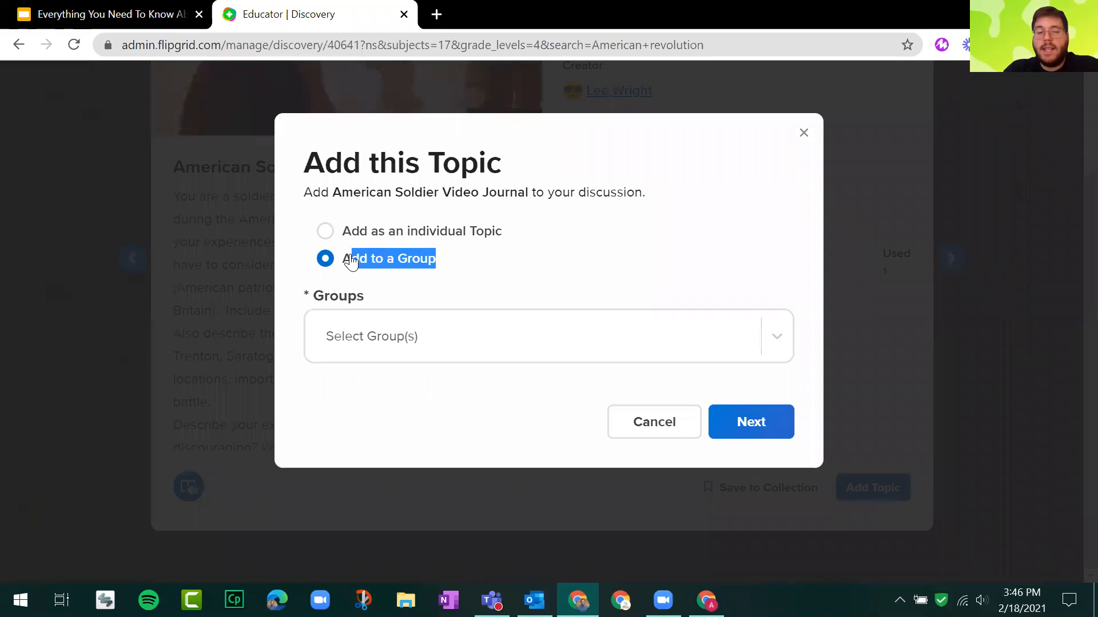
click(418, 244)
click(404, 266)
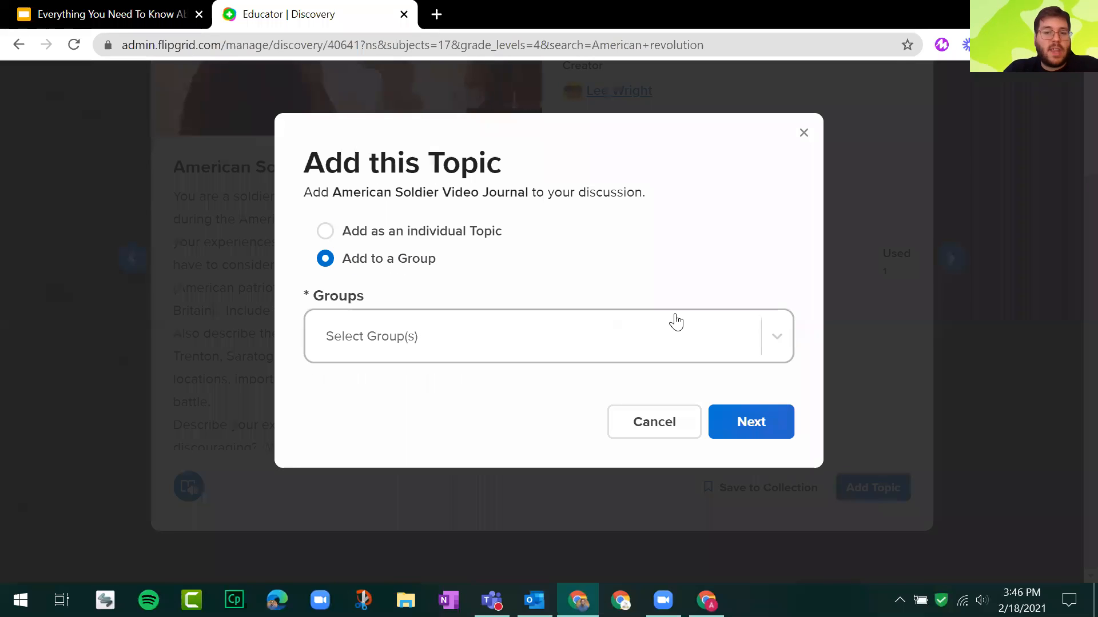
Select the "3rd Period US History (Private Group)" group and add the topic to it.
click(777, 333)
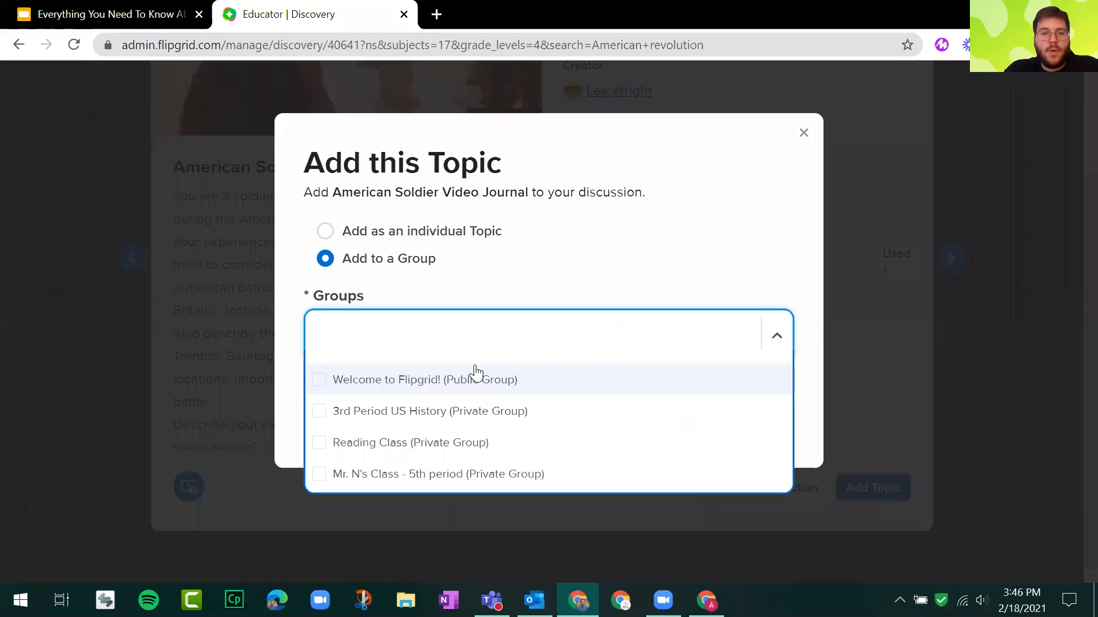
click(448, 411)
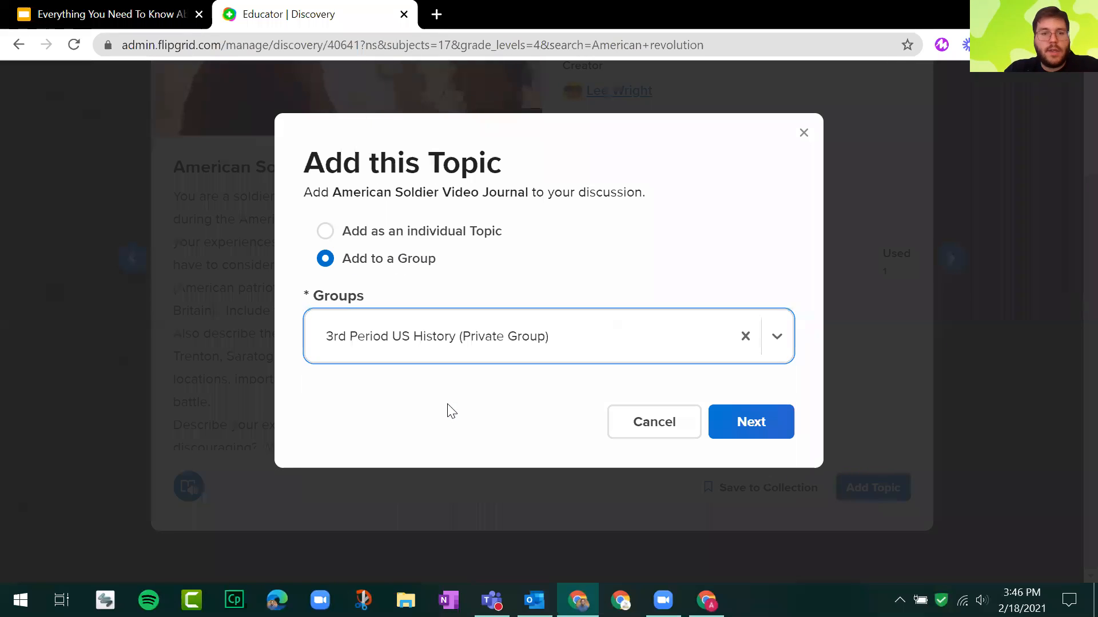
click(772, 422)
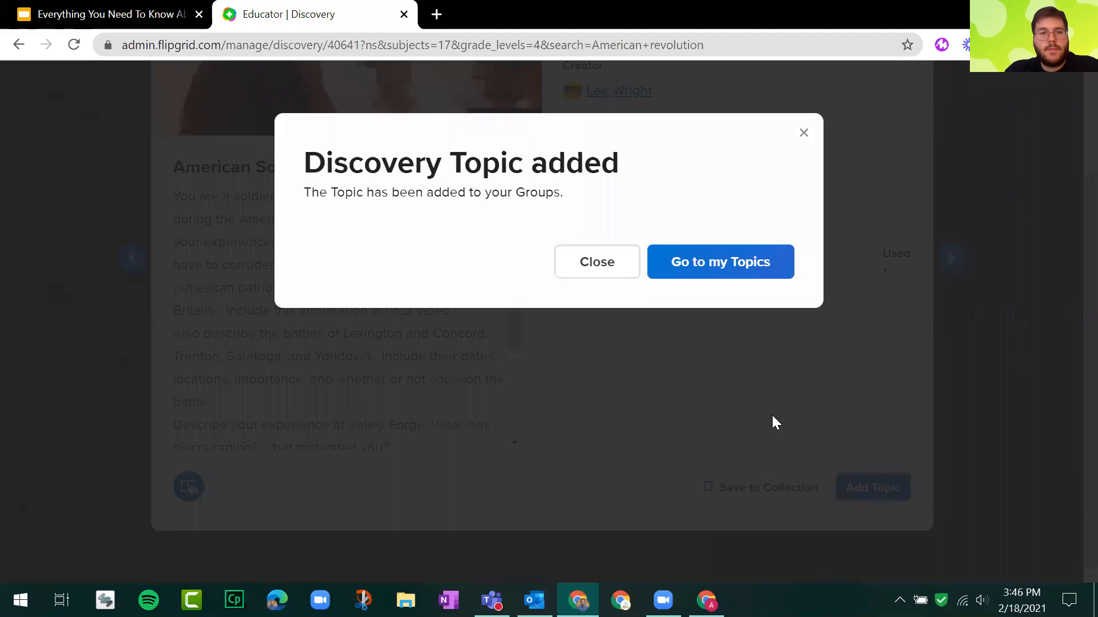
Highlight the confirmation message and go to the list of your own topics.
drag(326, 163, 589, 200)
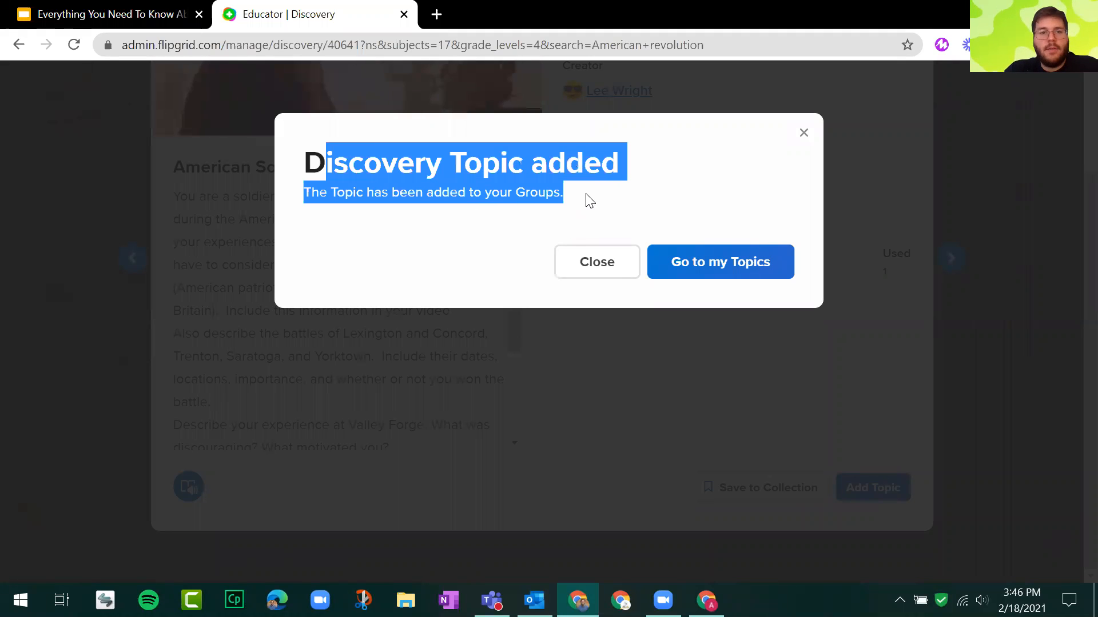
click(743, 266)
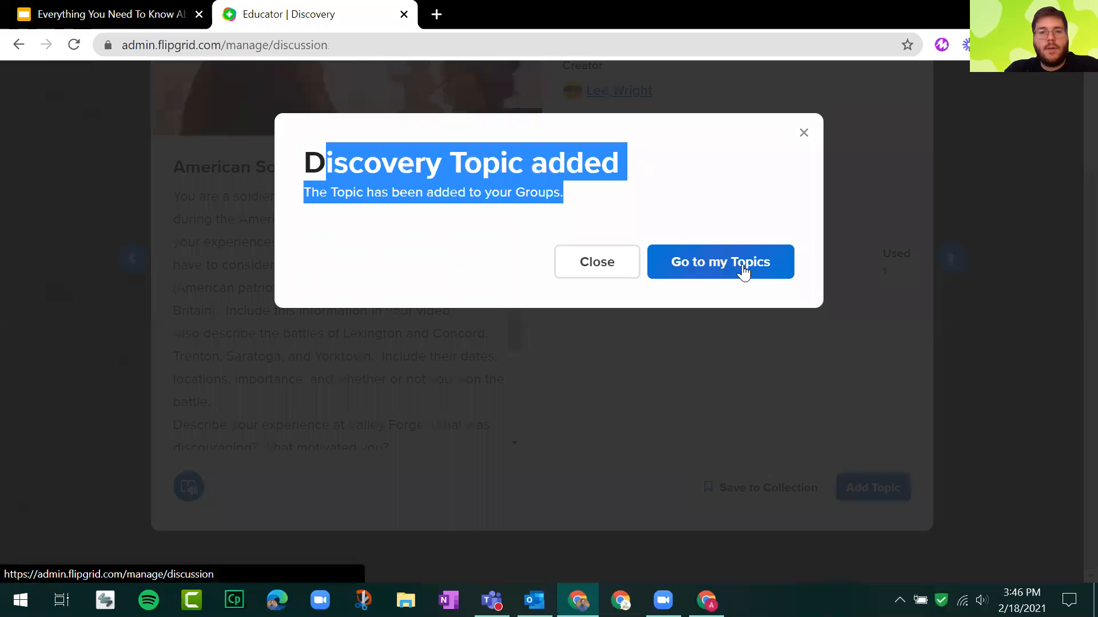
scroll(233, 318, down, 3)
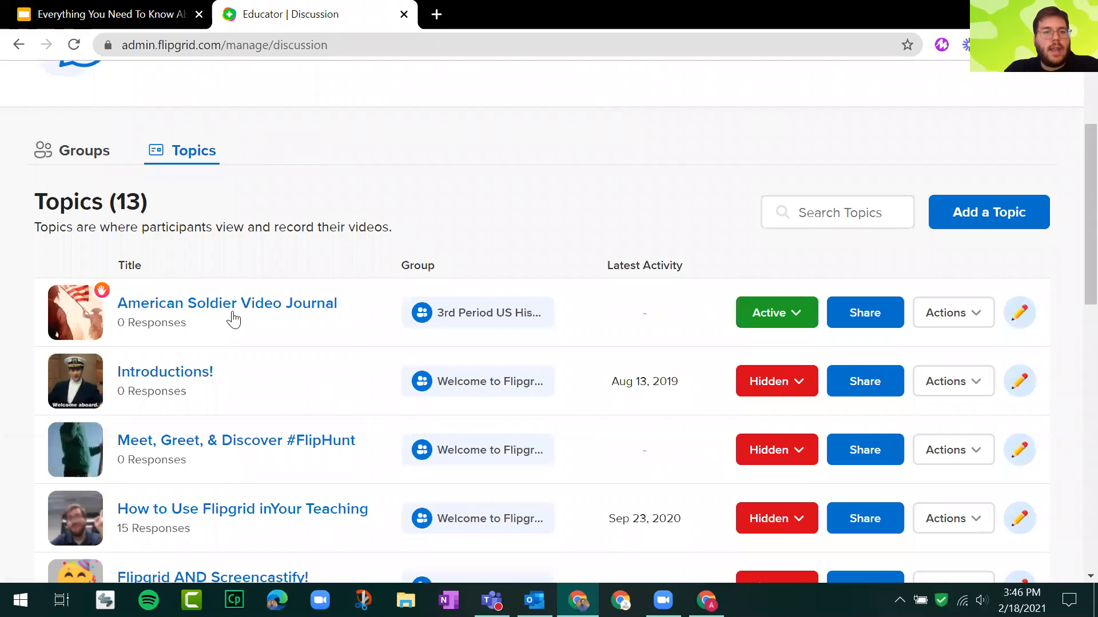
Point out "American Soldier Video Journal" in the topics list and open it for editing.
click(226, 308)
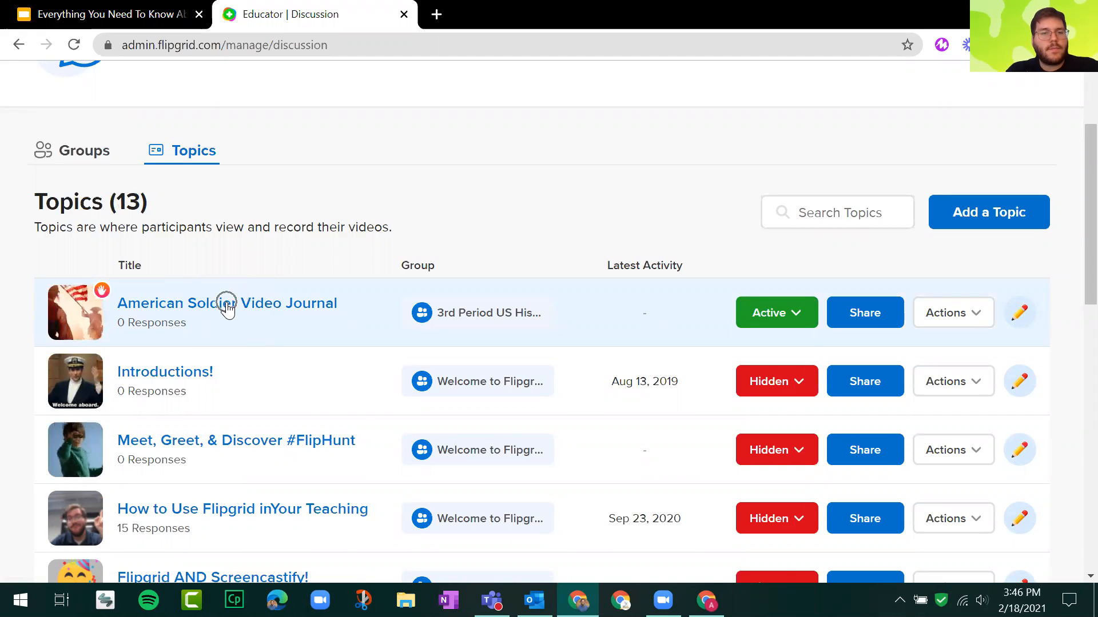
click(1023, 323)
key(ctrl)
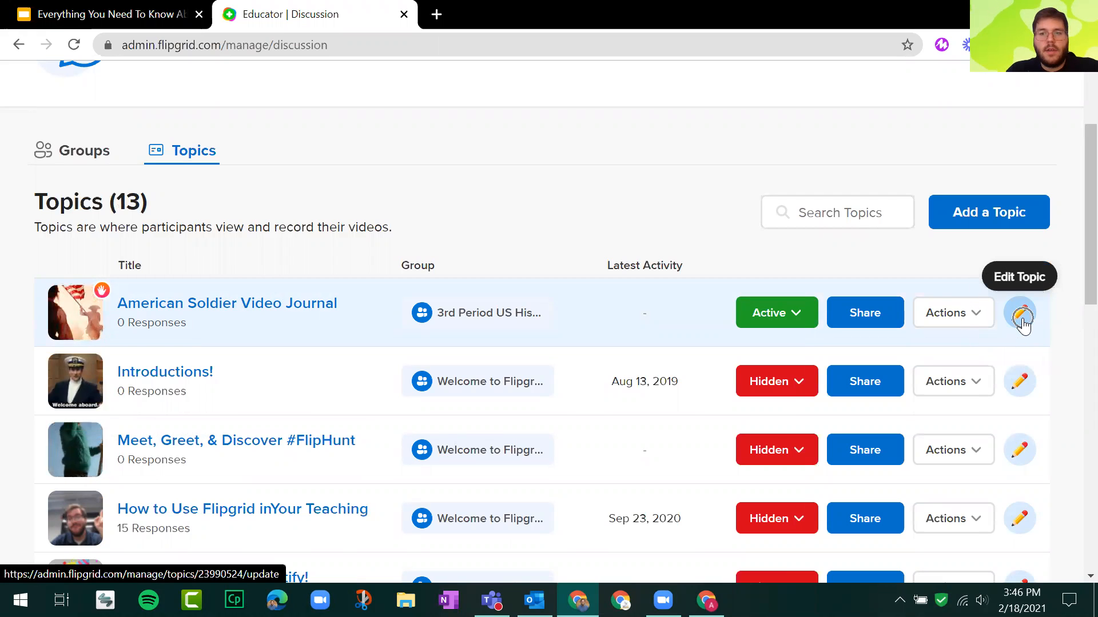
click(1024, 325)
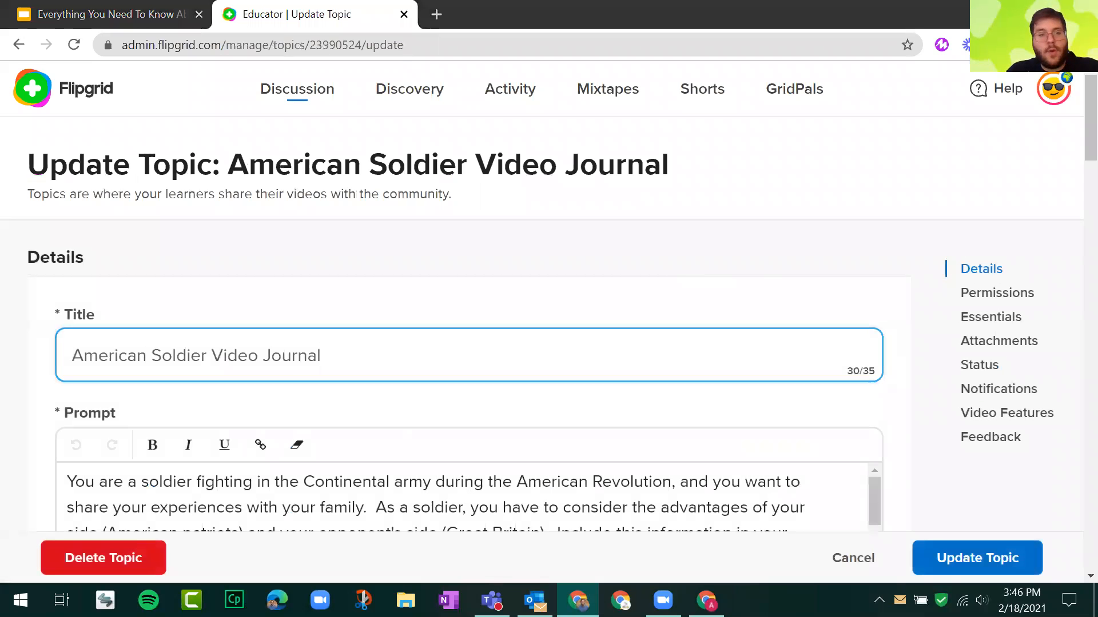
Review the topic's prompt, permissions, moderation, status and notification settings, and return to the Discussion page without saving changes.
scroll(400, 246, down, 5)
scroll(350, 217, down, 3)
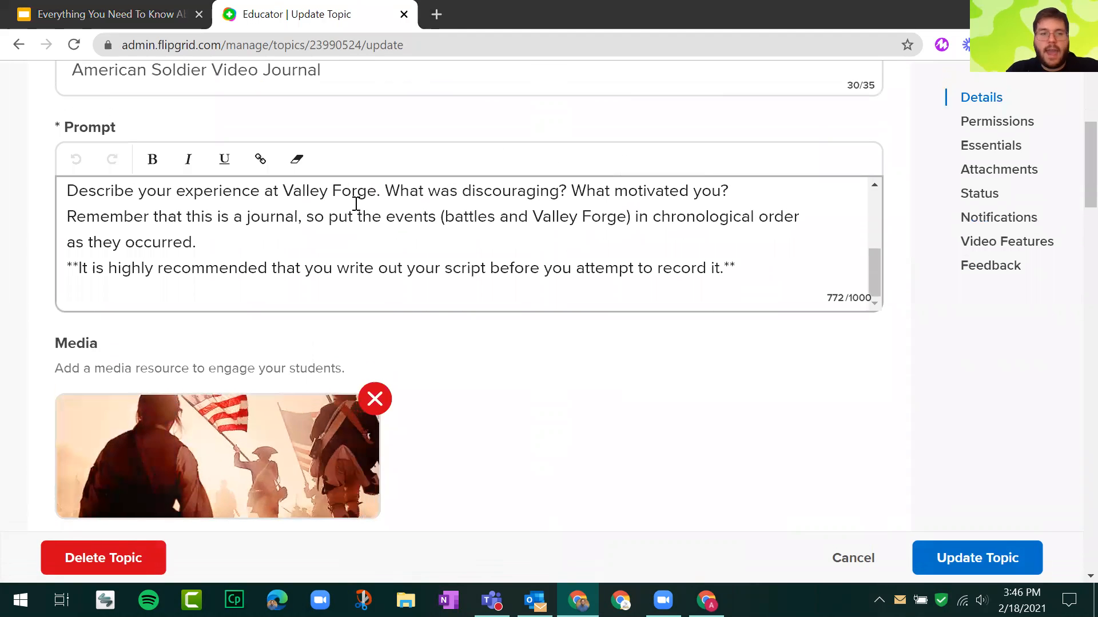
scroll(355, 204, down, 8)
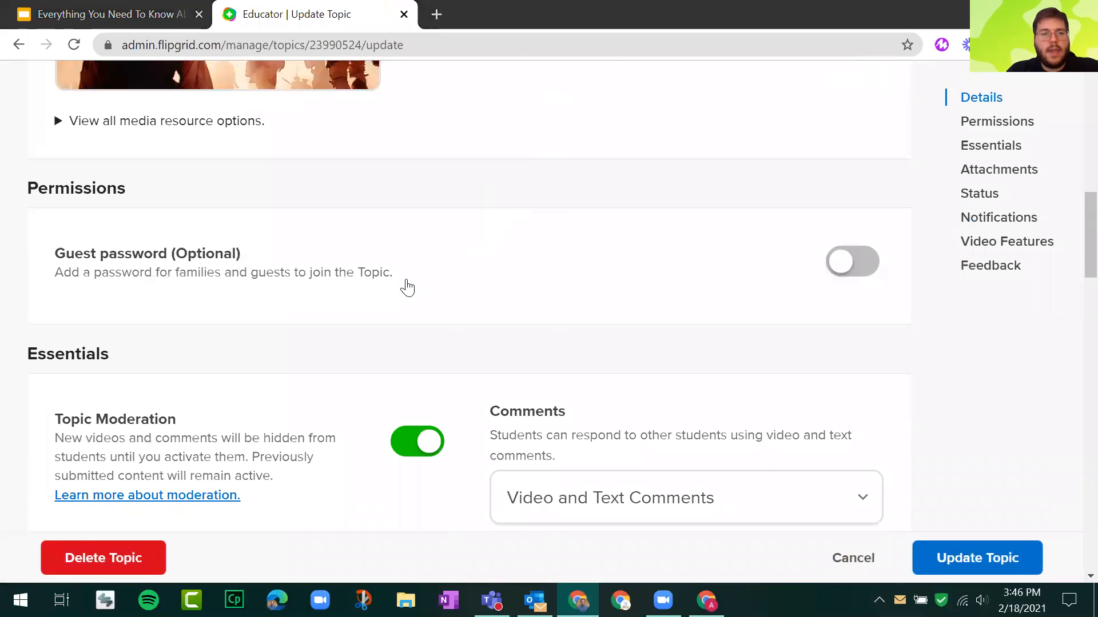
scroll(407, 287, down, 10)
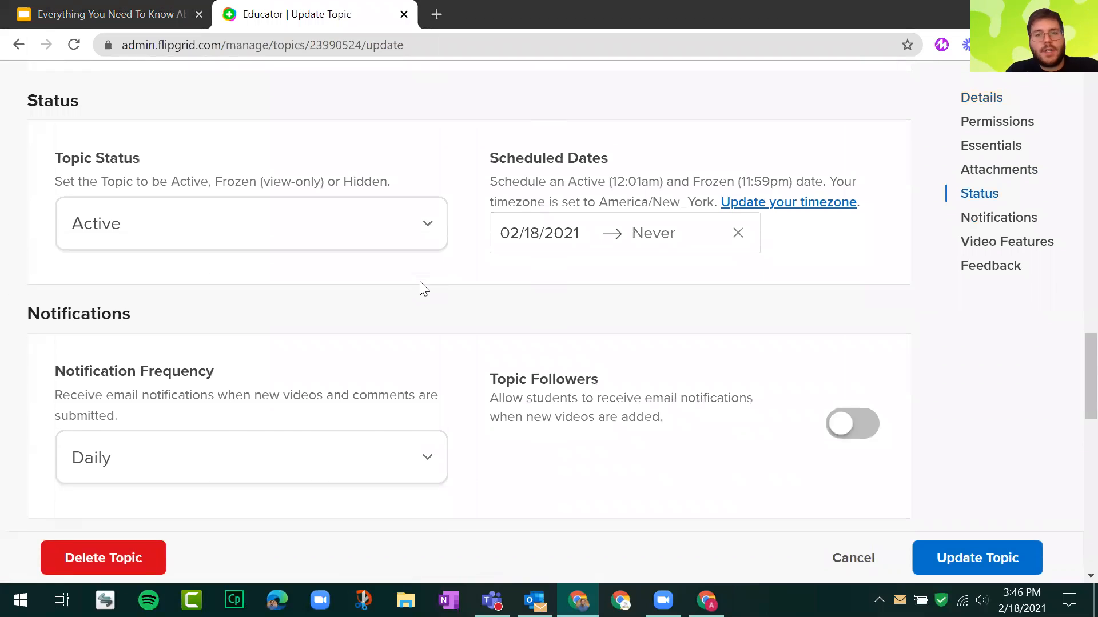
scroll(423, 288, down, 5)
scroll(423, 288, up, 20)
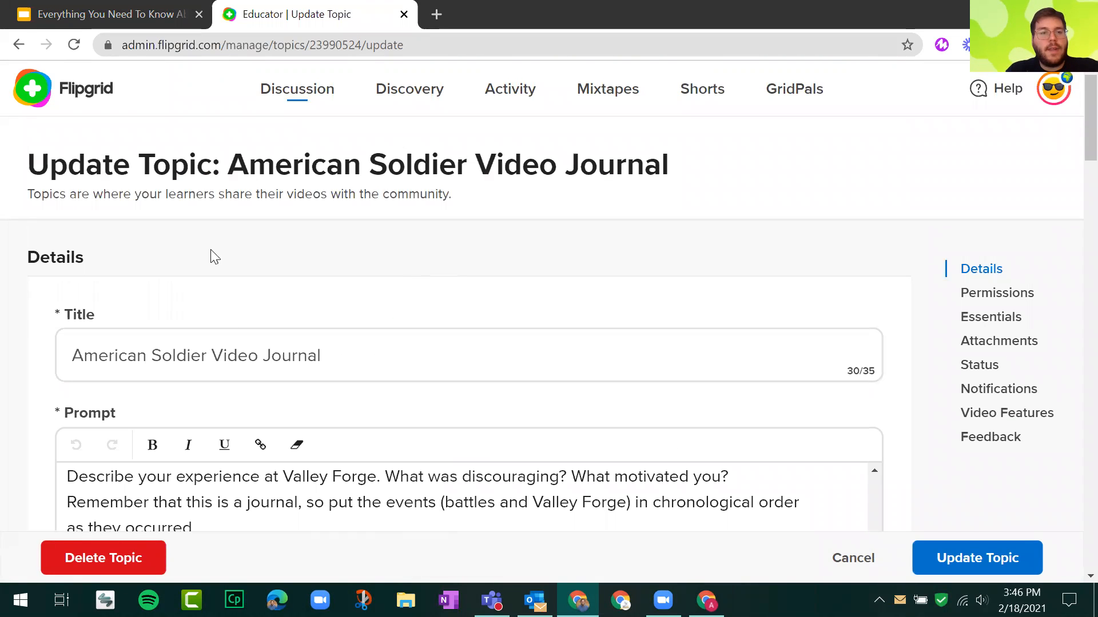
click(93, 107)
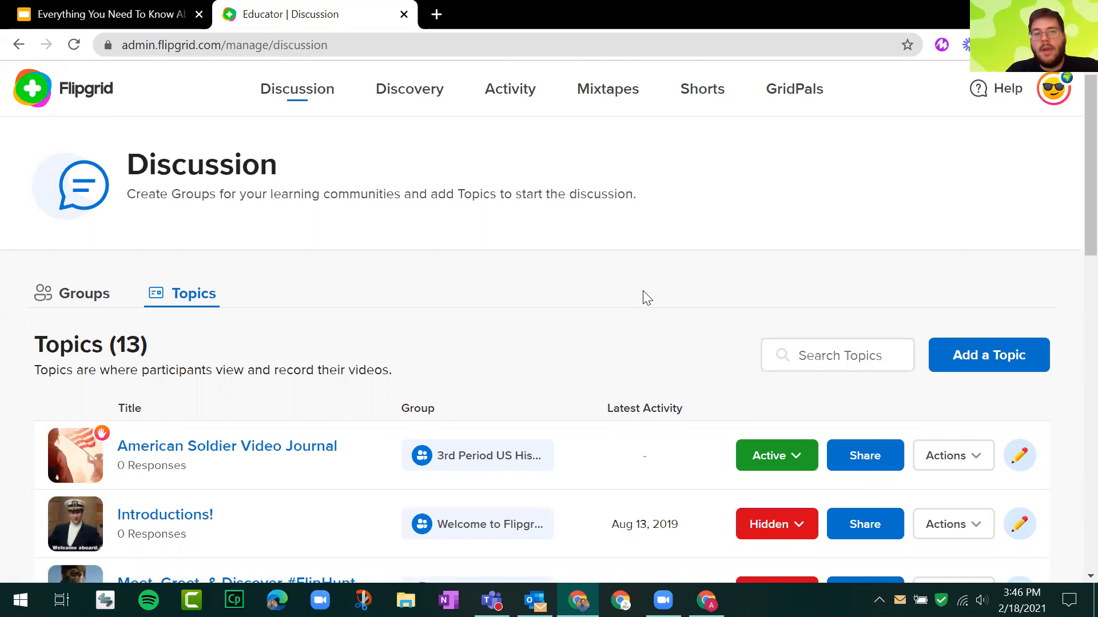
Visit Discovery briefly, return to Discussion, and browse the topics list to point out "3 Things You Know...".
click(406, 93)
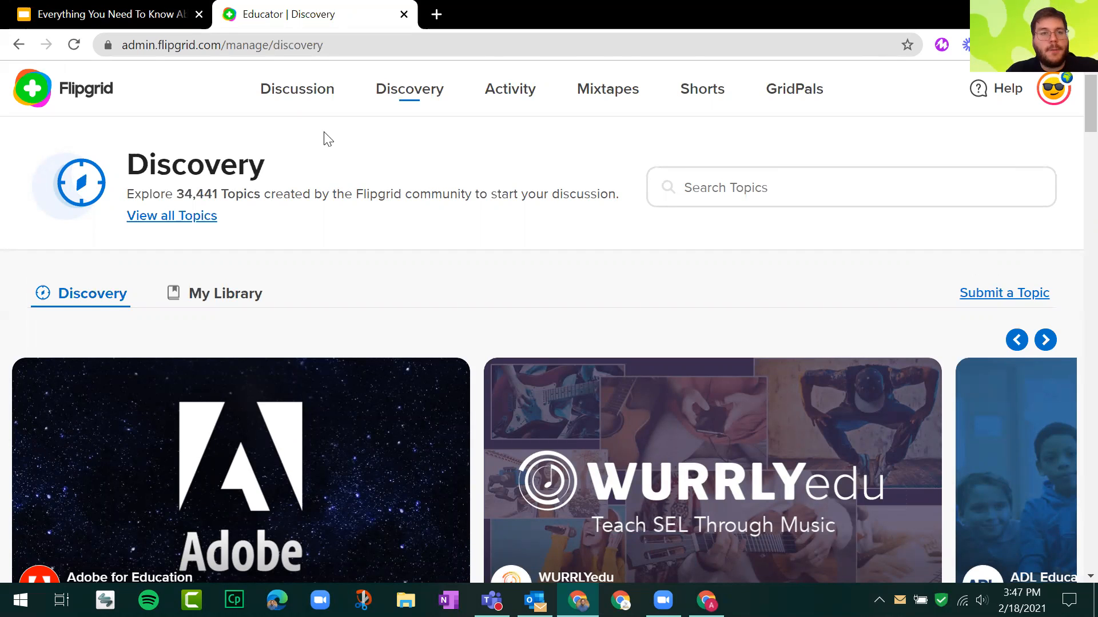
click(293, 97)
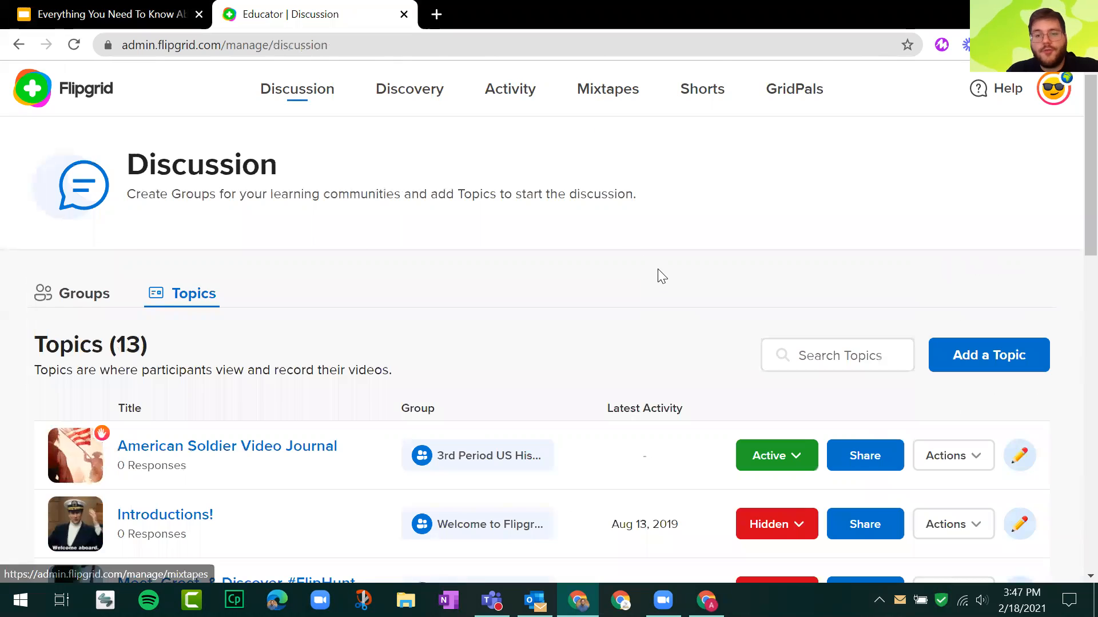
scroll(663, 240, down, 5)
scroll(594, 226, up, 2)
scroll(608, 214, down, 2)
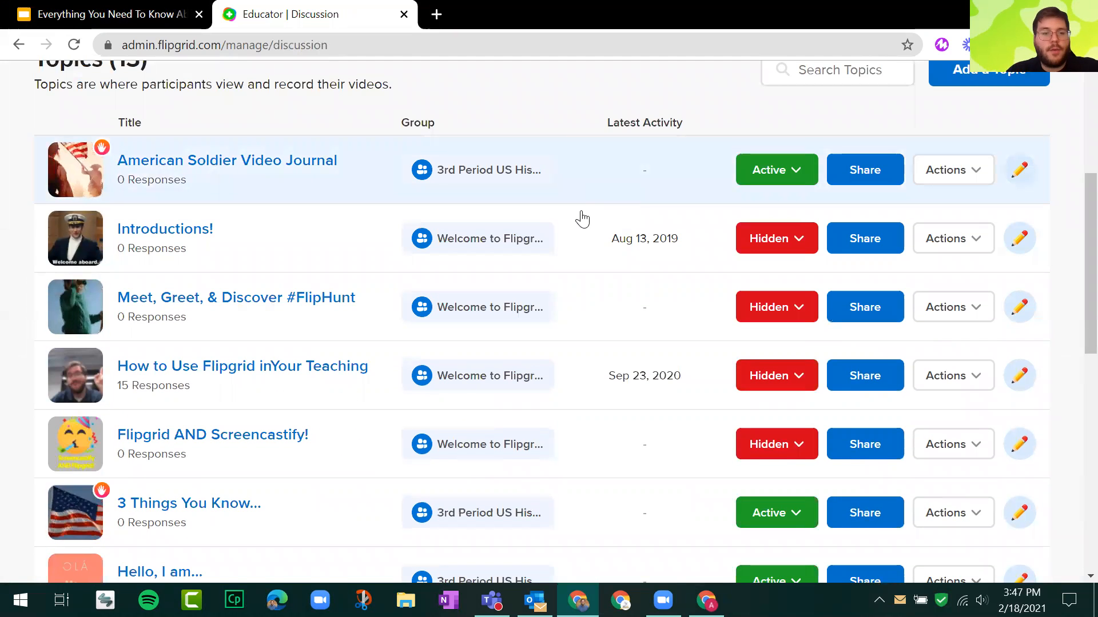
scroll(582, 219, up, 4)
scroll(282, 289, down, 9)
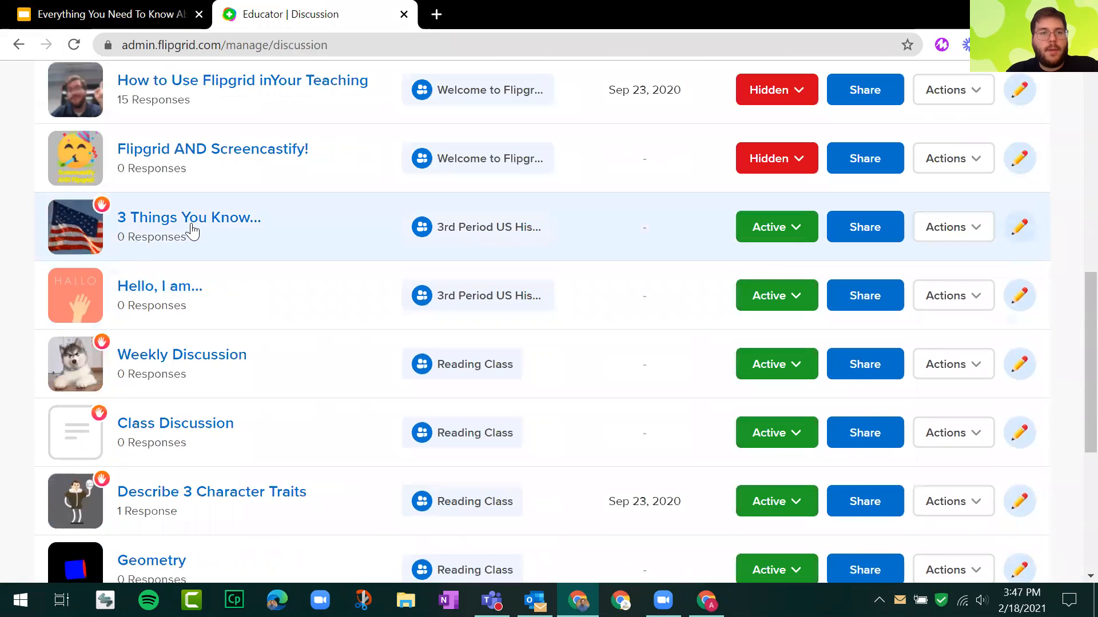
click(193, 231)
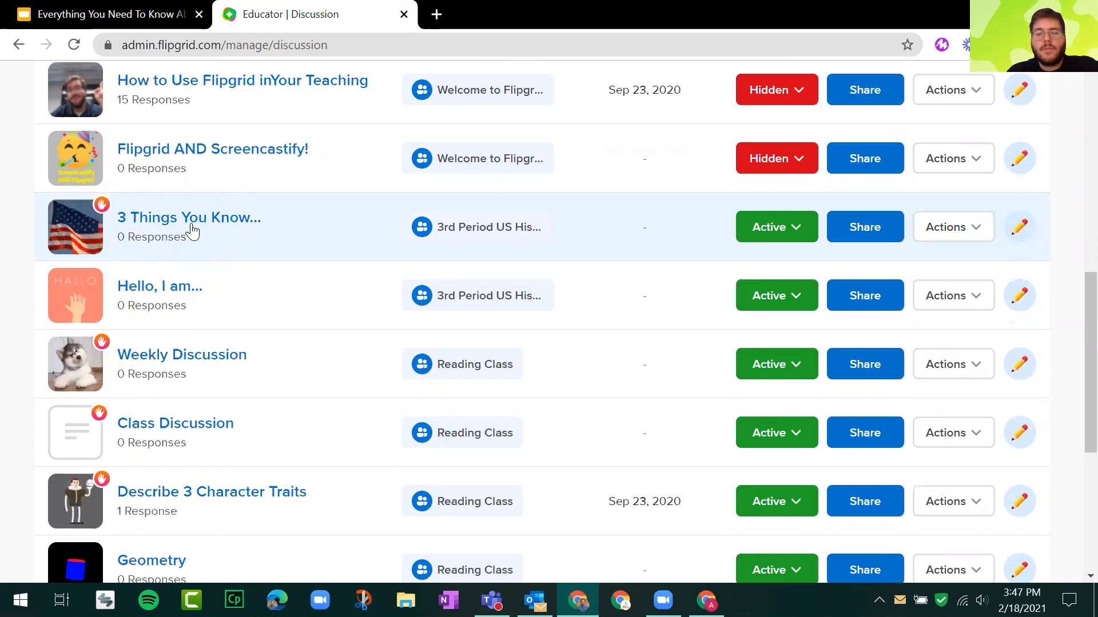
Review the Submit to Discovery form for the "3 Things You Know..." topic and return to the topics list without submitting.
click(979, 231)
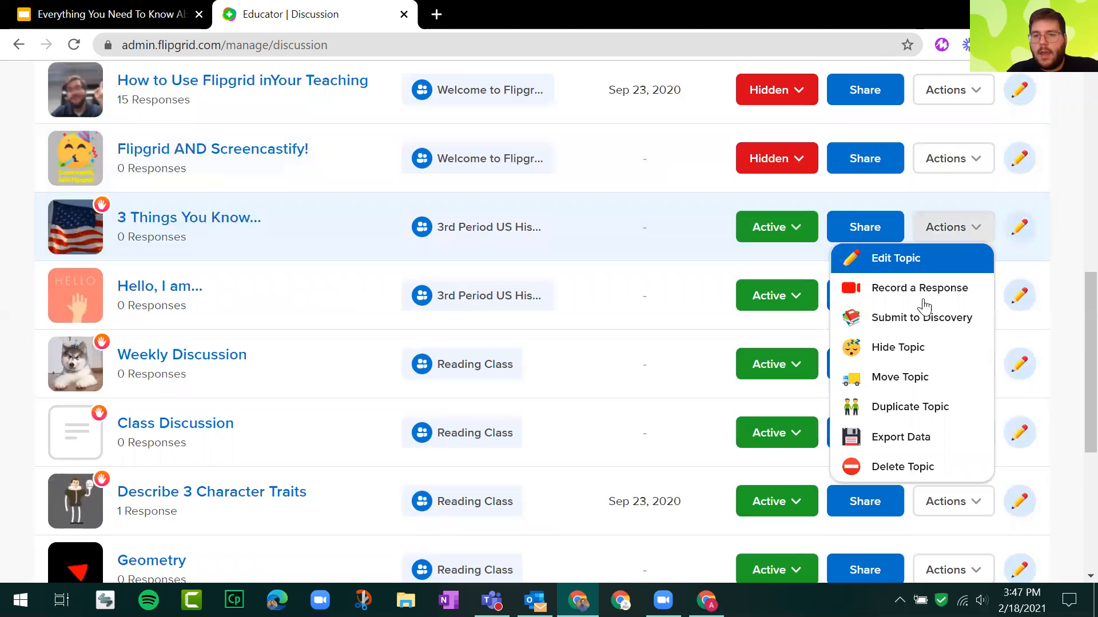
click(922, 325)
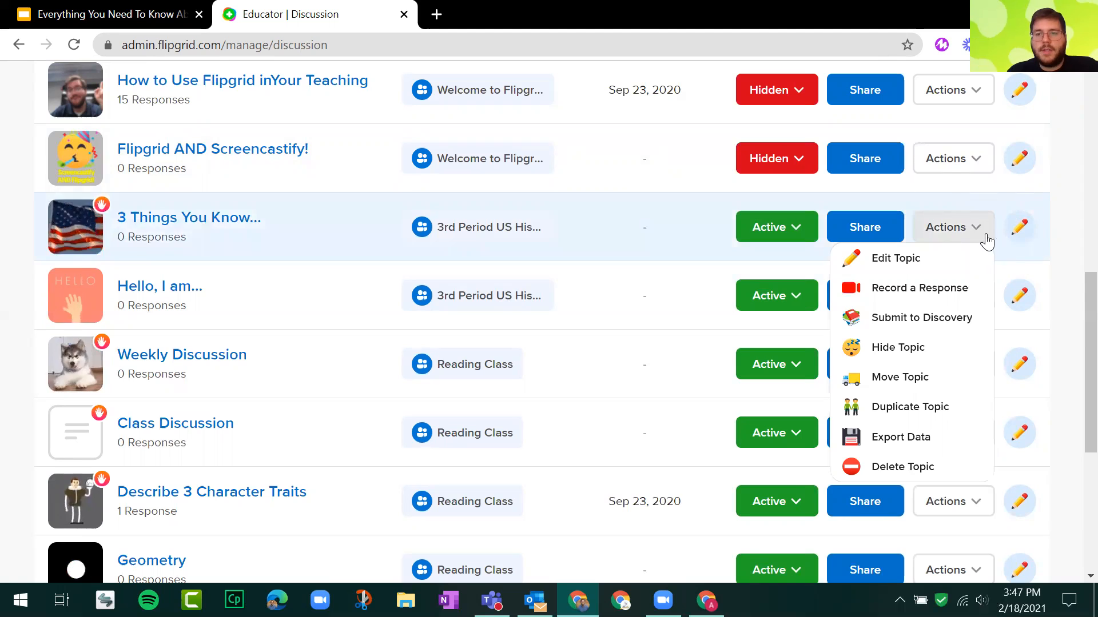
click(937, 327)
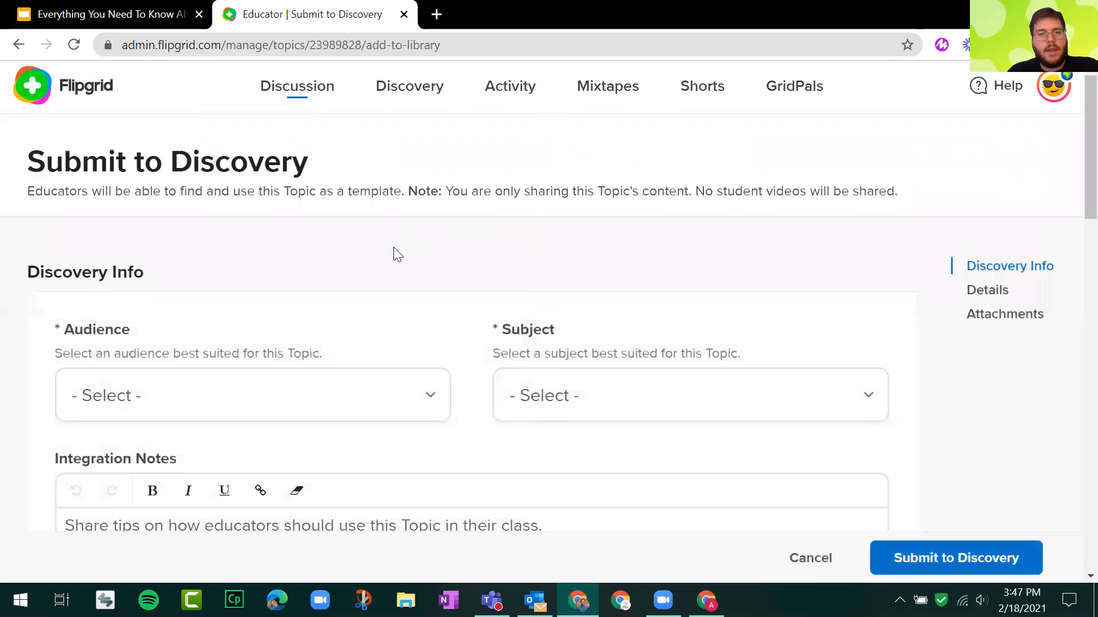
scroll(394, 254, down, 15)
scroll(400, 272, up, 10)
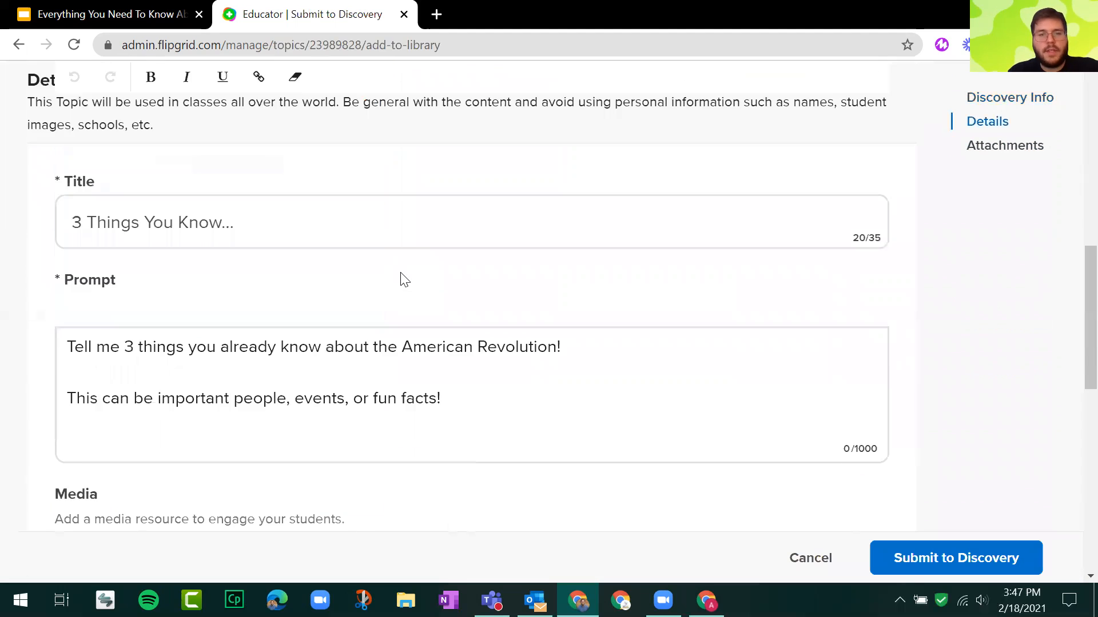
scroll(403, 280, up, 8)
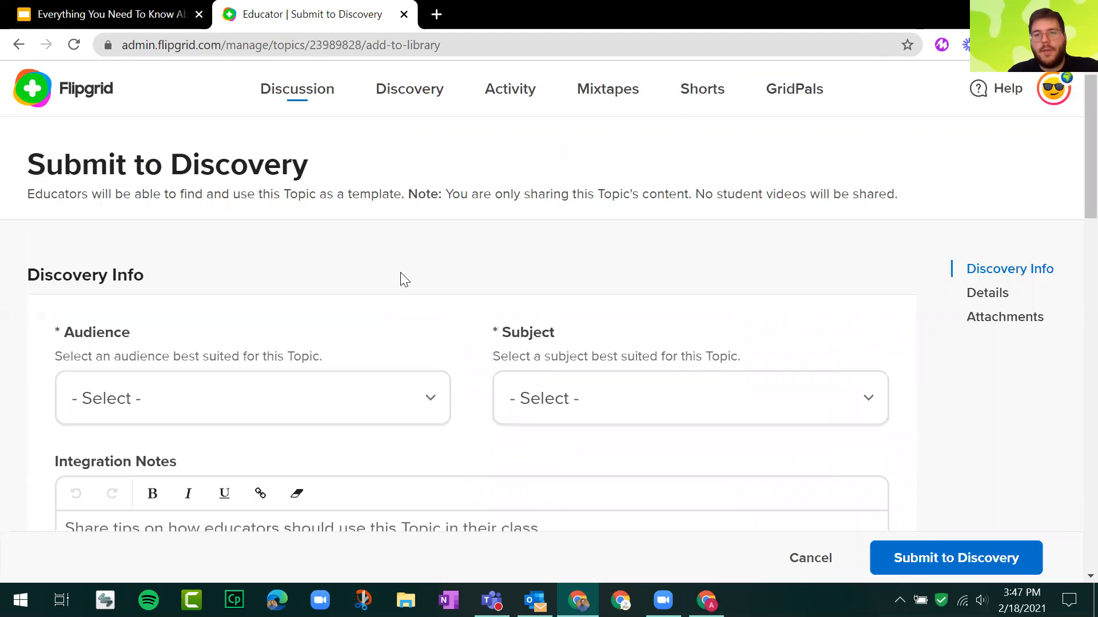
click(20, 45)
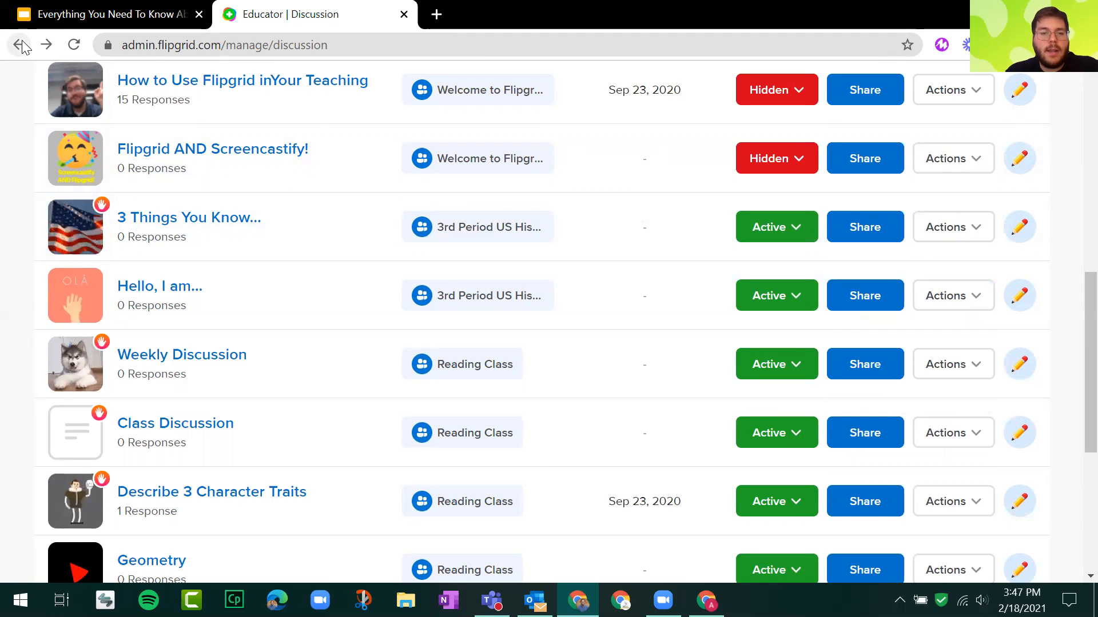
Go to the GridPals page, highlight its title and description, and look at the Find a GridPal map.
scroll(490, 221, up, 10)
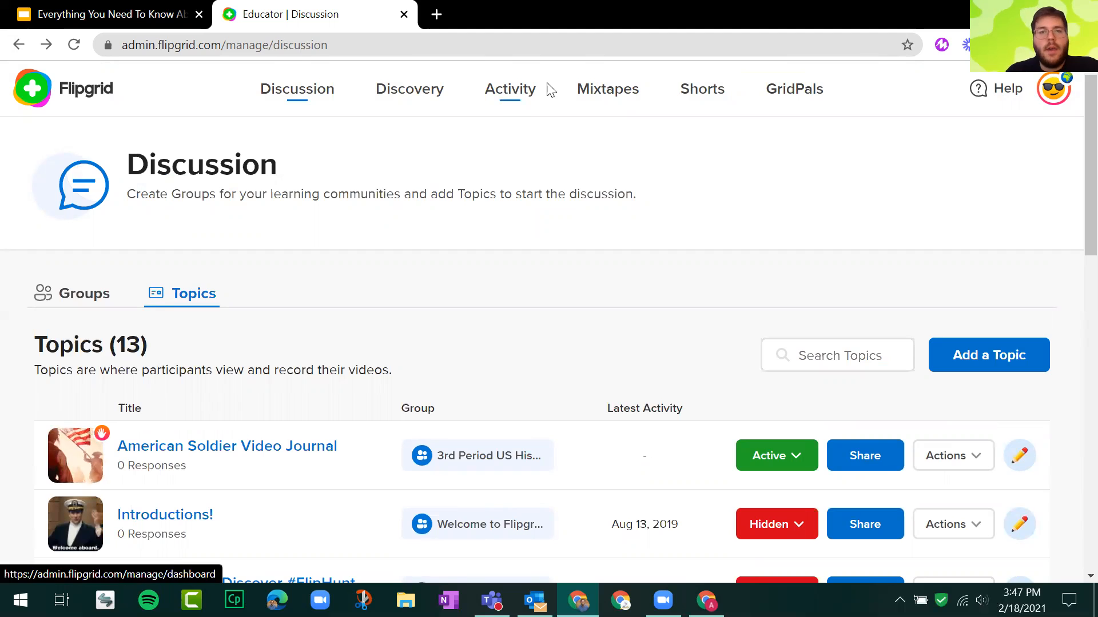
click(799, 101)
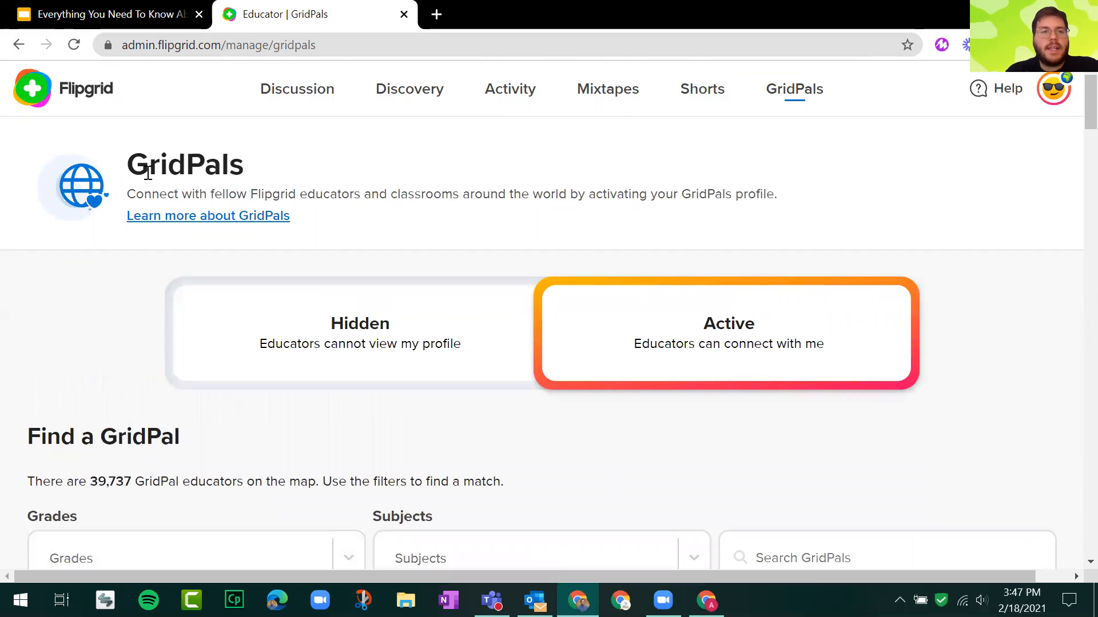
drag(217, 189, 127, 156)
scroll(81, 321, down, 1)
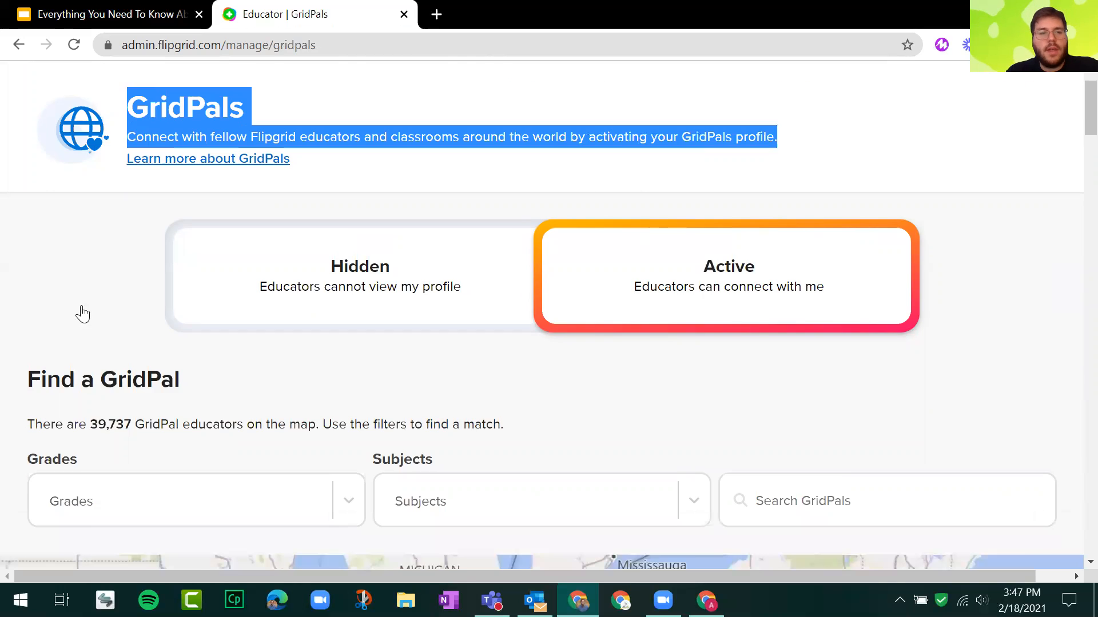
scroll(82, 314, down, 6)
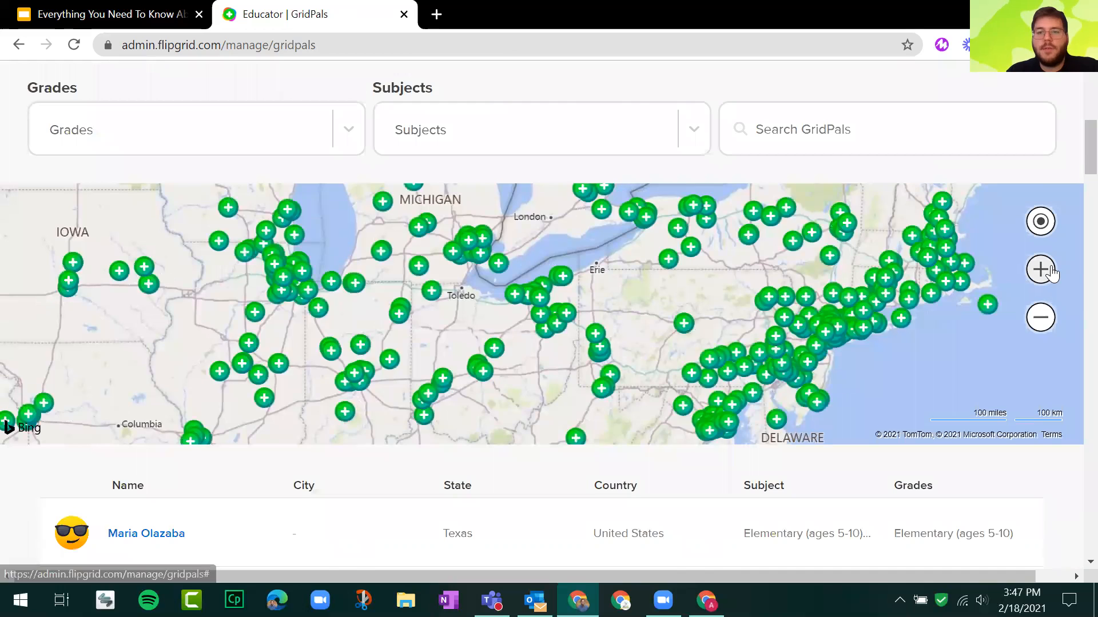
Zoom the GridPals map in to the area around Fairlawn and West Akron and centre its educator markers.
click(1051, 271)
click(1050, 271)
click(1051, 271)
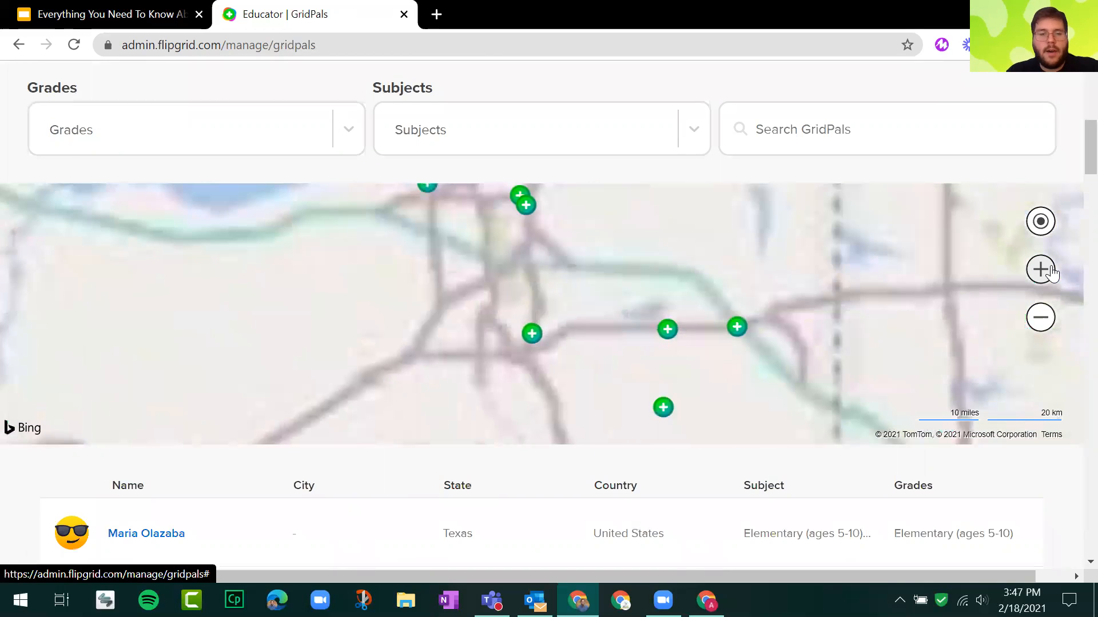
click(1050, 271)
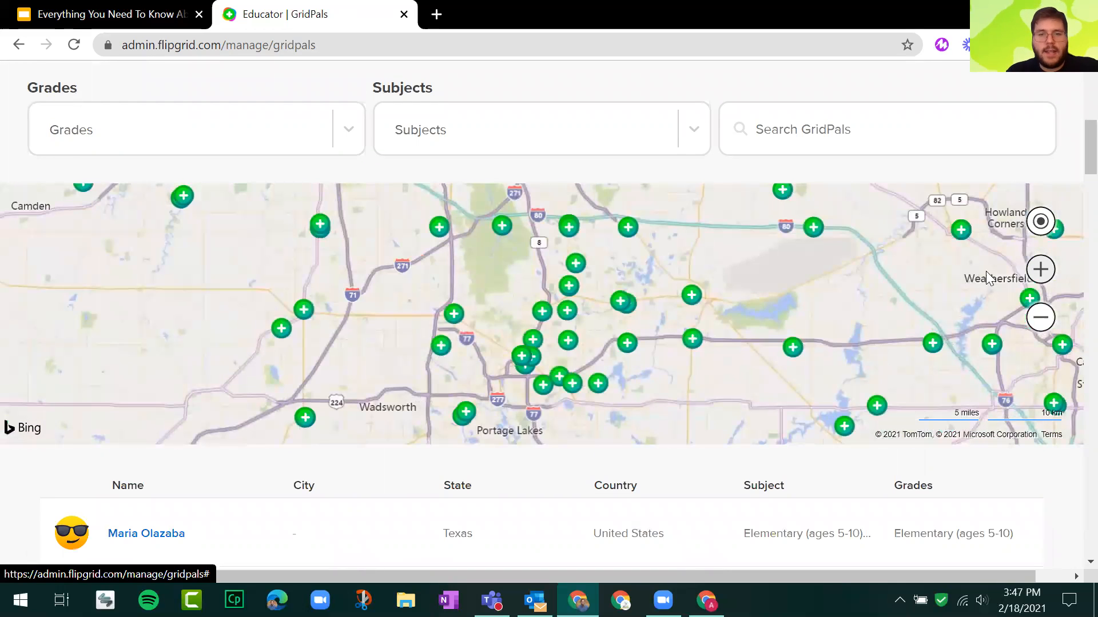
click(1029, 267)
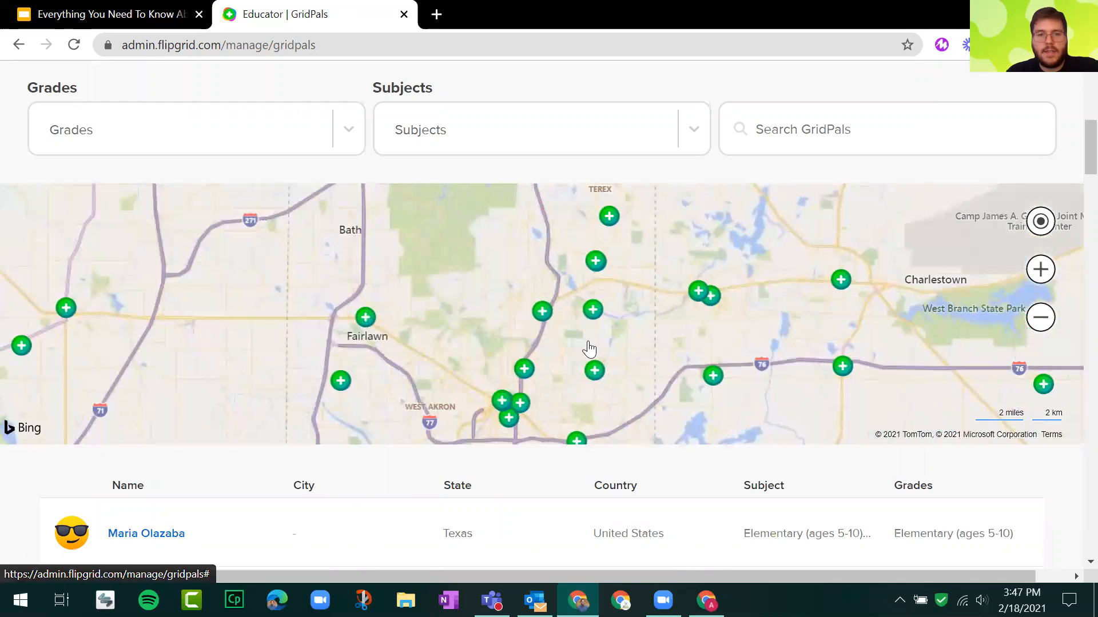
drag(601, 352, 603, 279)
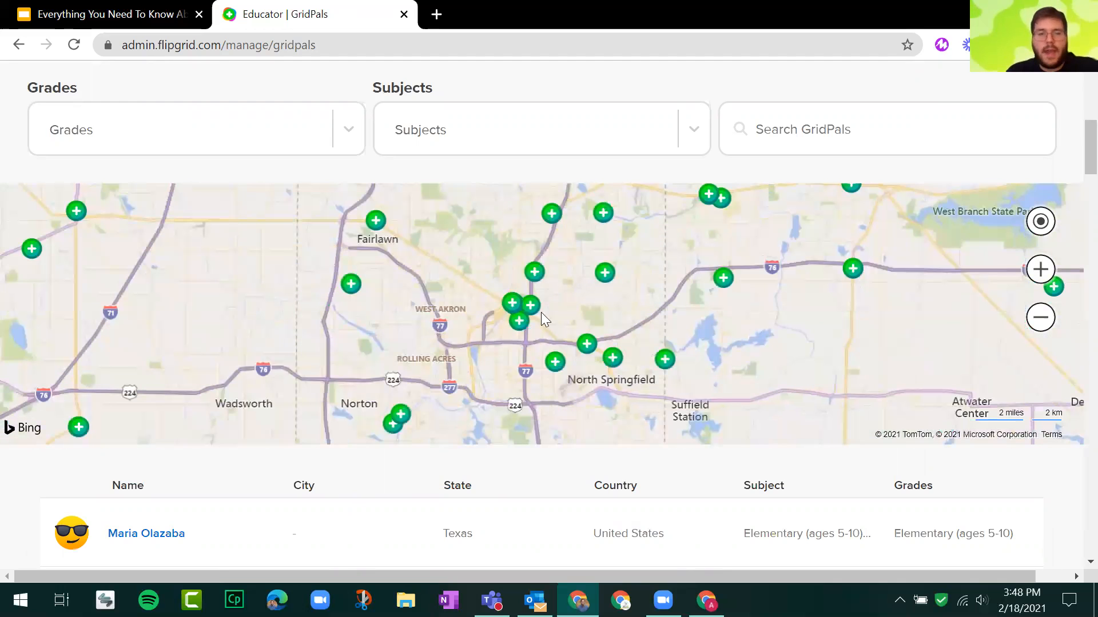
drag(550, 211, 522, 264)
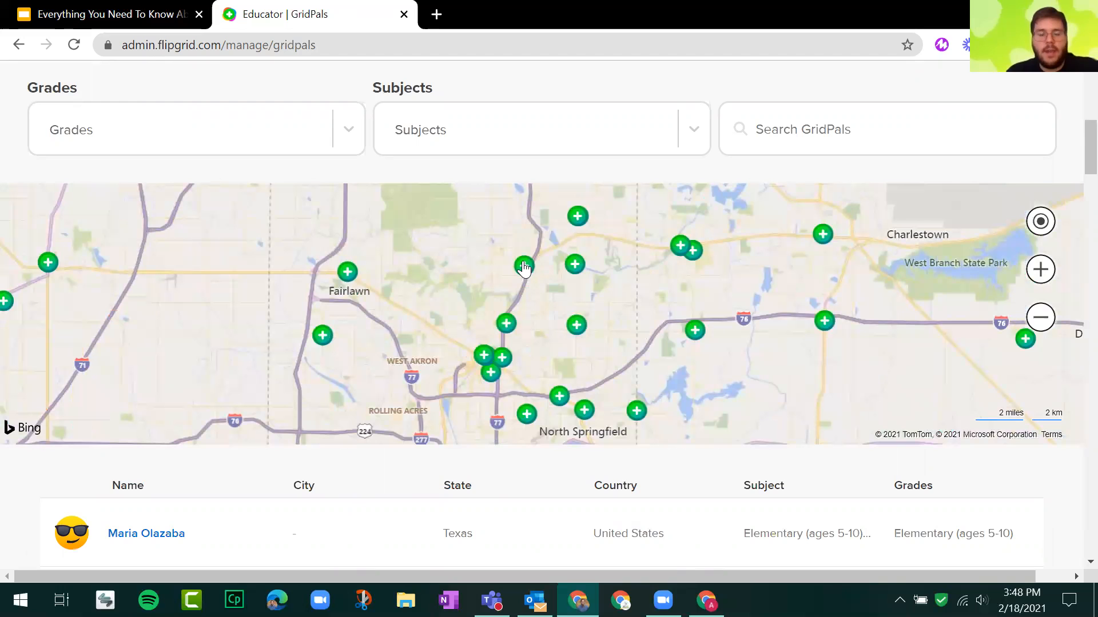
View the profile cards of three nearby educators on the map, including their grades, subjects and contact options.
click(525, 265)
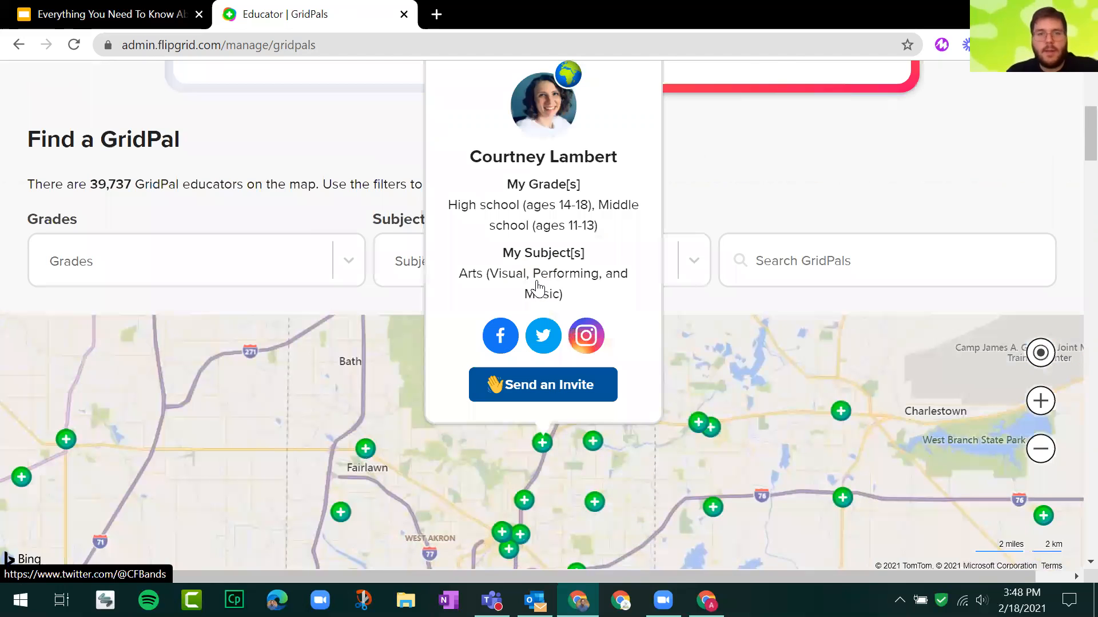
click(582, 461)
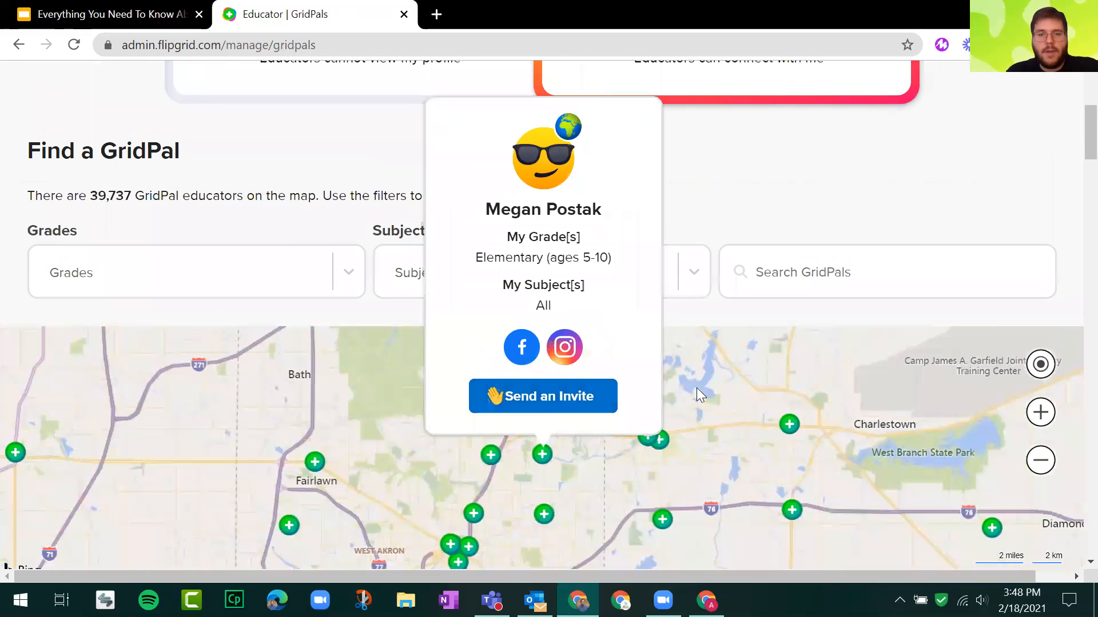
click(702, 389)
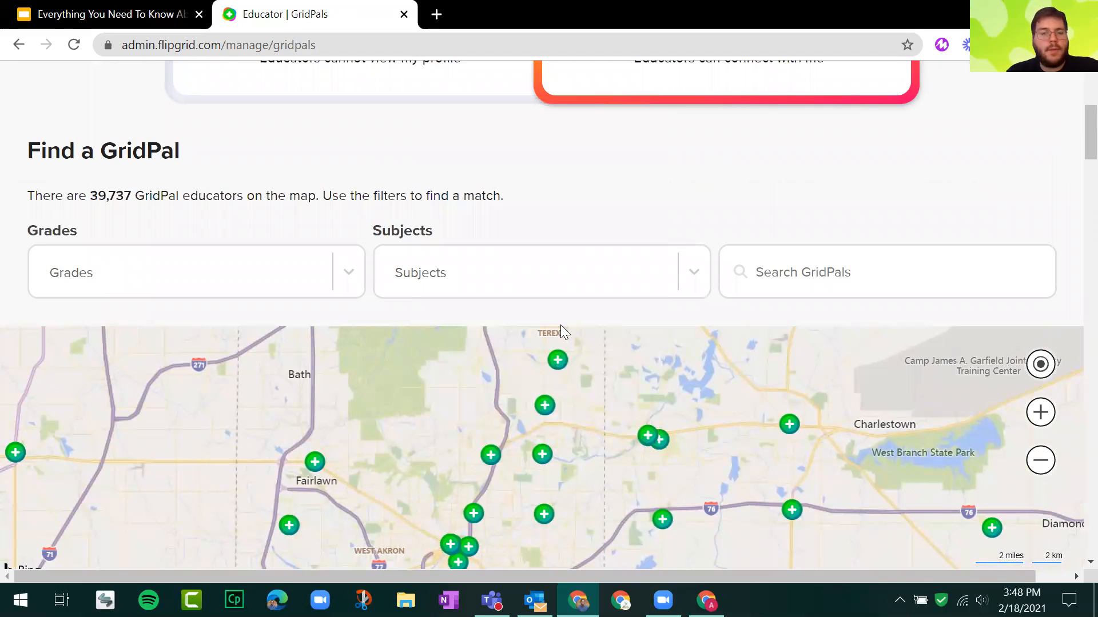
click(557, 360)
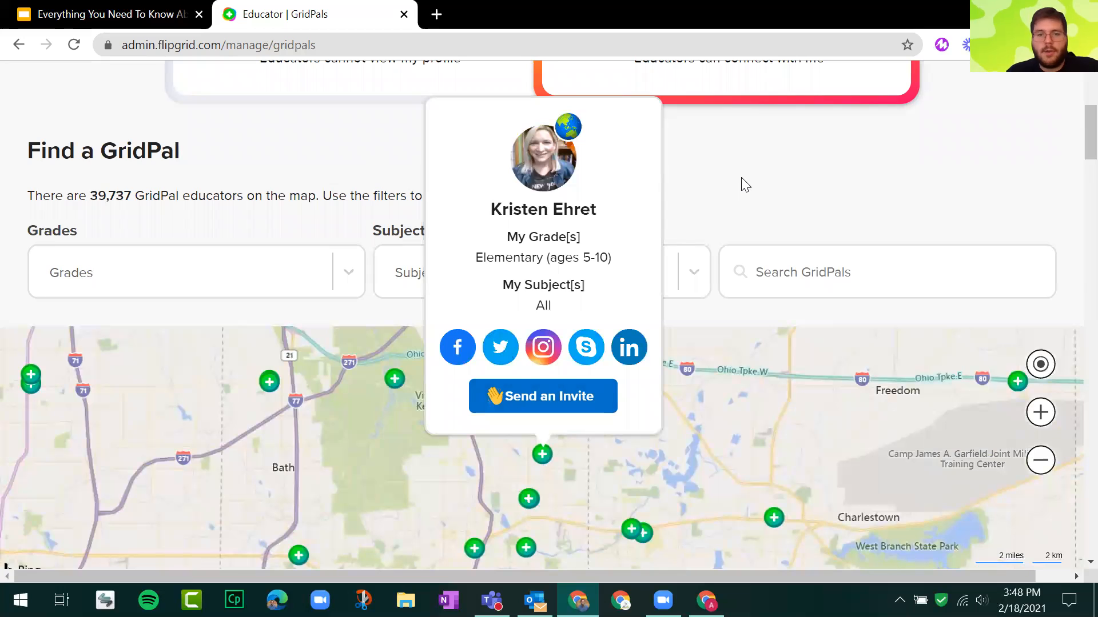
scroll(755, 183, up, 5)
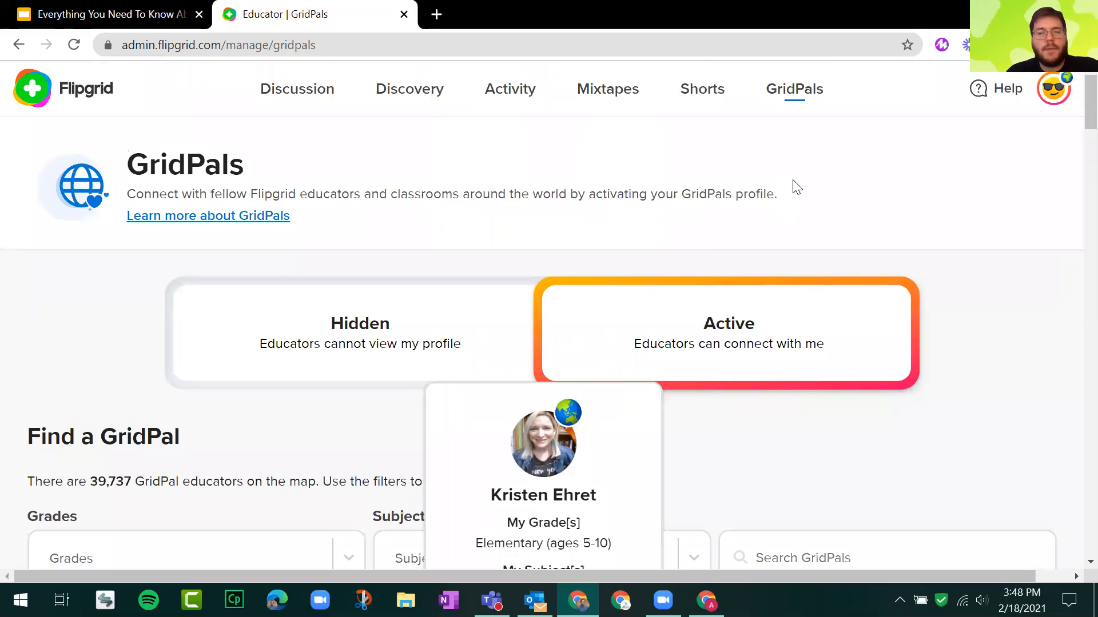
Show the Shorts page, and switch back to the Google Slides presentation at the "Lesson & Activity Ideas with Flipgrid" slide.
click(696, 96)
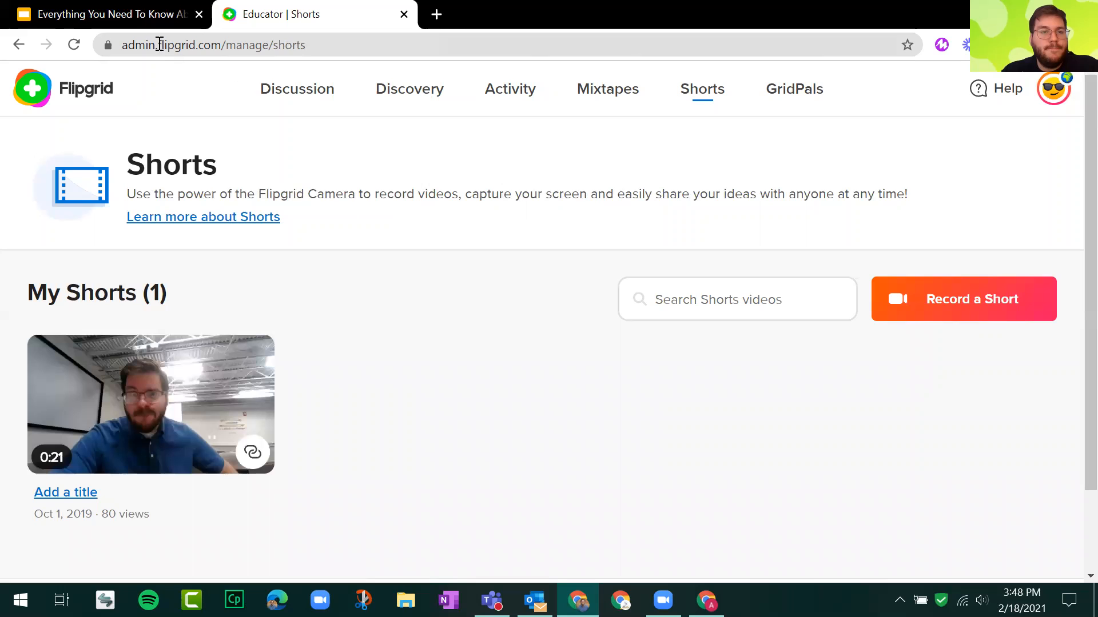
click(122, 16)
click(127, 229)
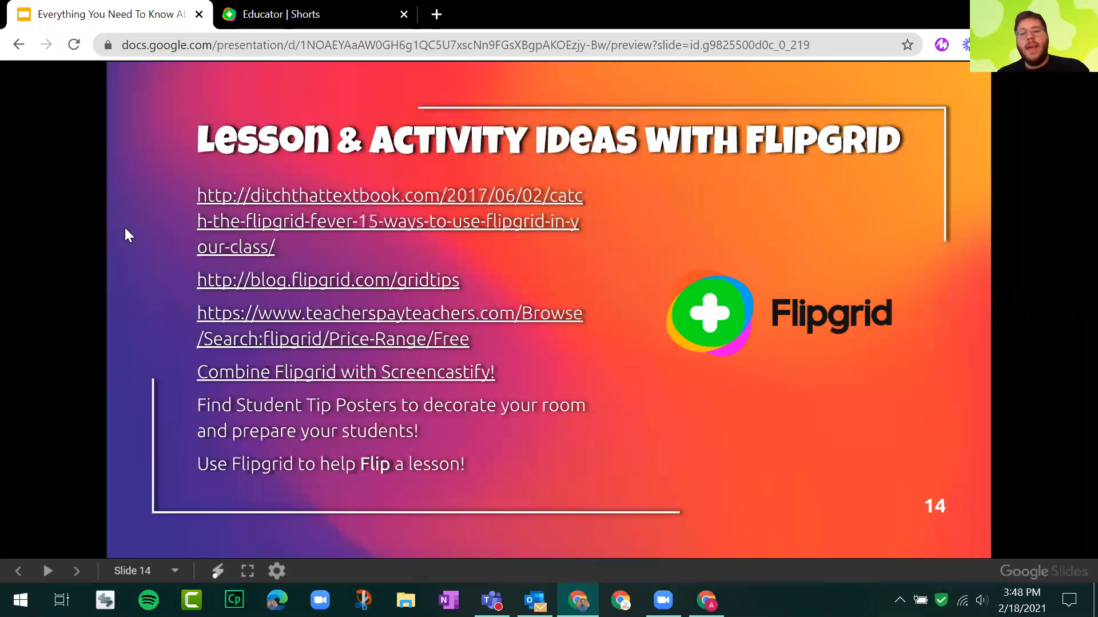